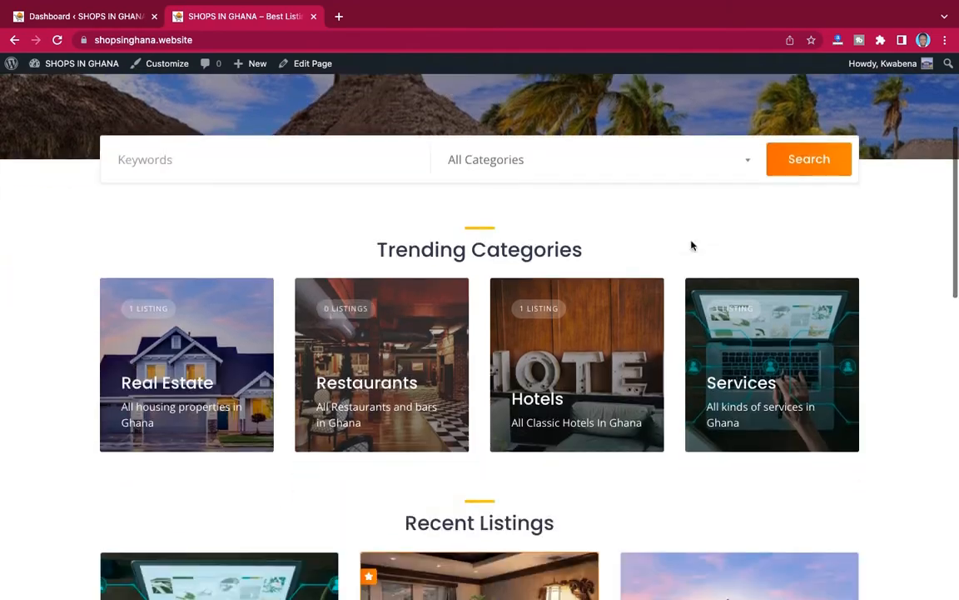
# Open the site's Contact Us page and examine the contact form's fields, submit button and the page footer
pyautogui.scroll(10, 691, 244)
pyautogui.scroll(5, 691, 244)
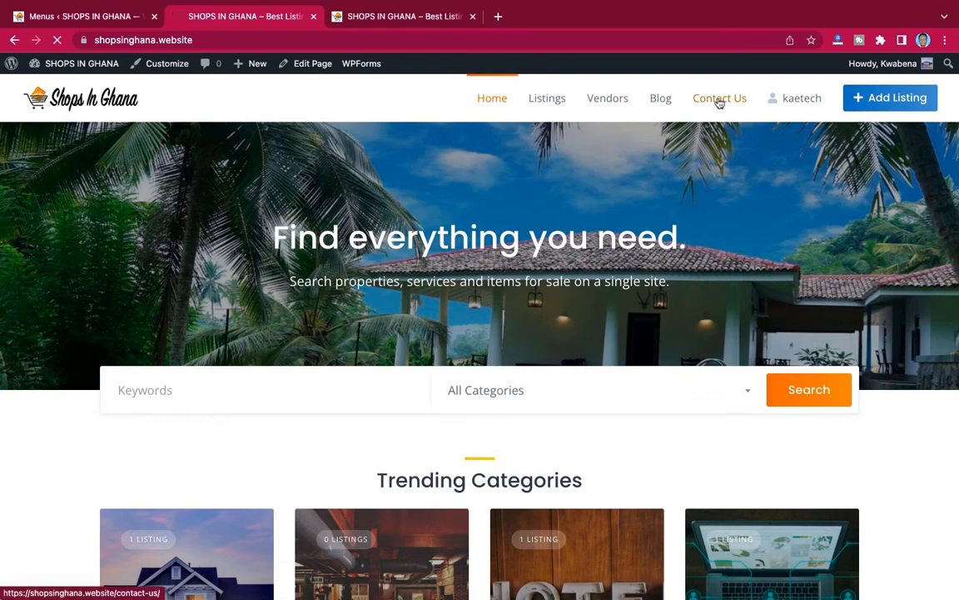
pyautogui.click(717, 98)
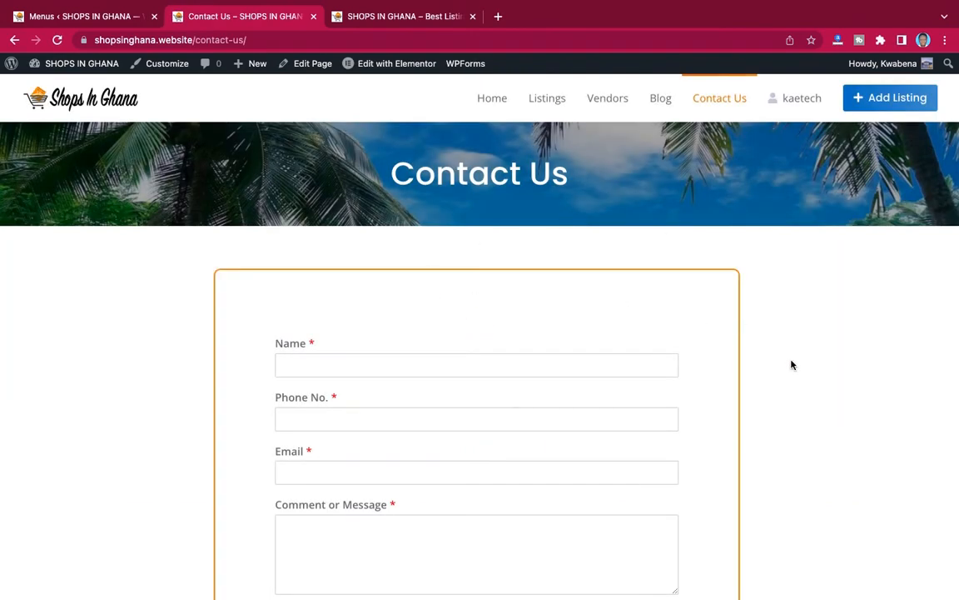
pyautogui.scroll(-3, 790, 364)
pyautogui.scroll(-2, 791, 369)
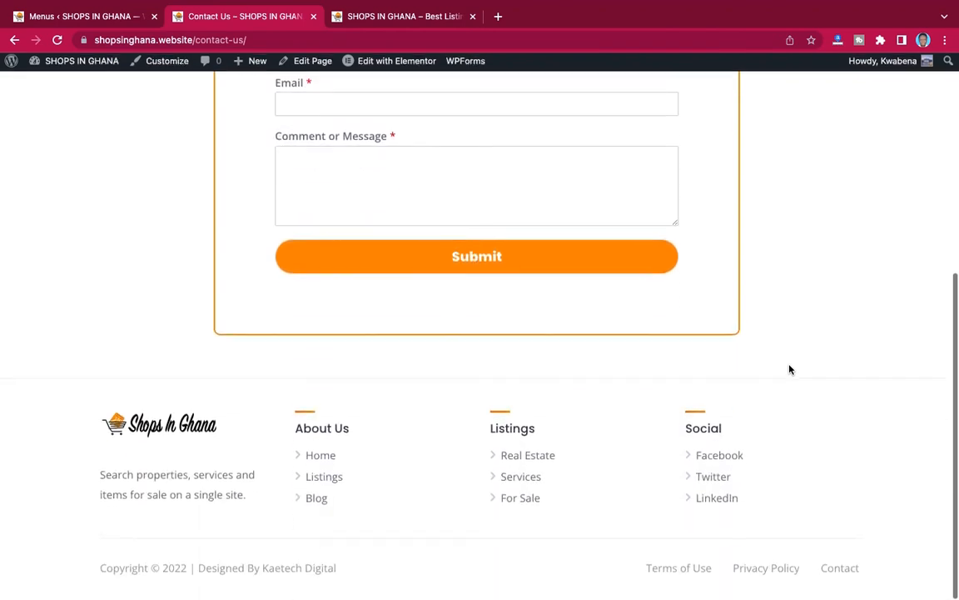
pyautogui.scroll(3, 790, 369)
pyautogui.scroll(3, 790, 369)
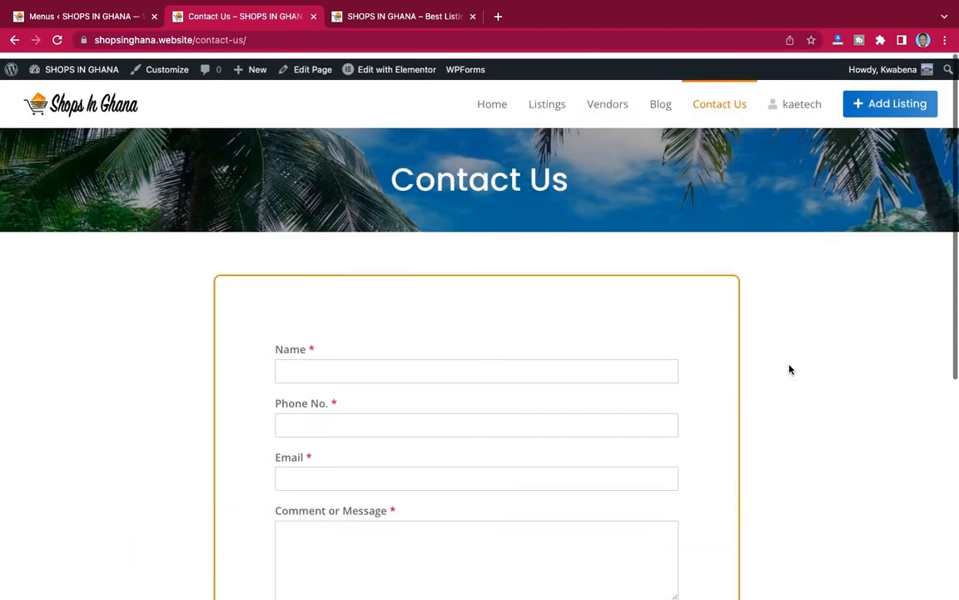
pyautogui.scroll(-1, 790, 368)
pyautogui.scroll(-2, 790, 369)
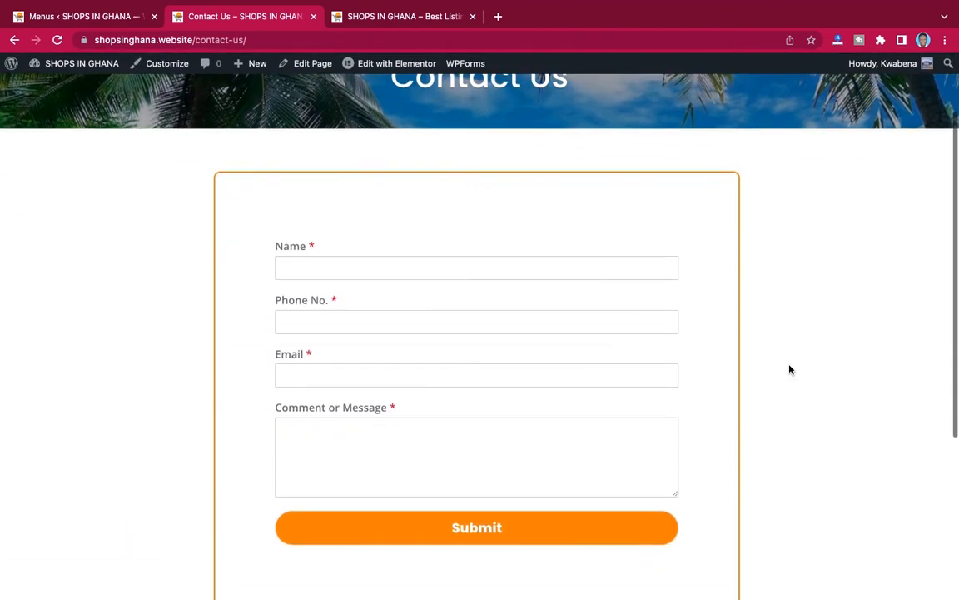
pyautogui.scroll(3, 790, 369)
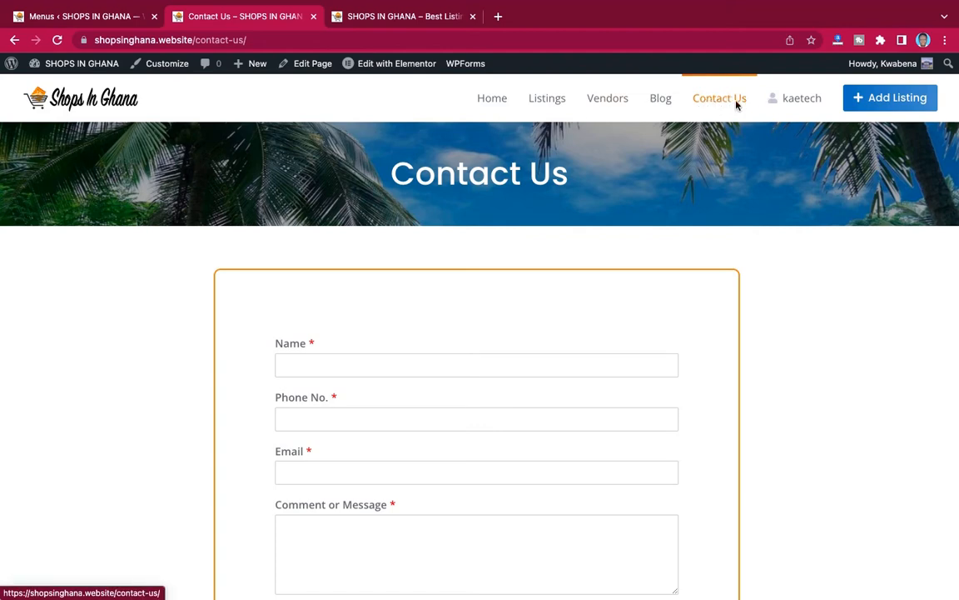
pyautogui.scroll(-5, 790, 280)
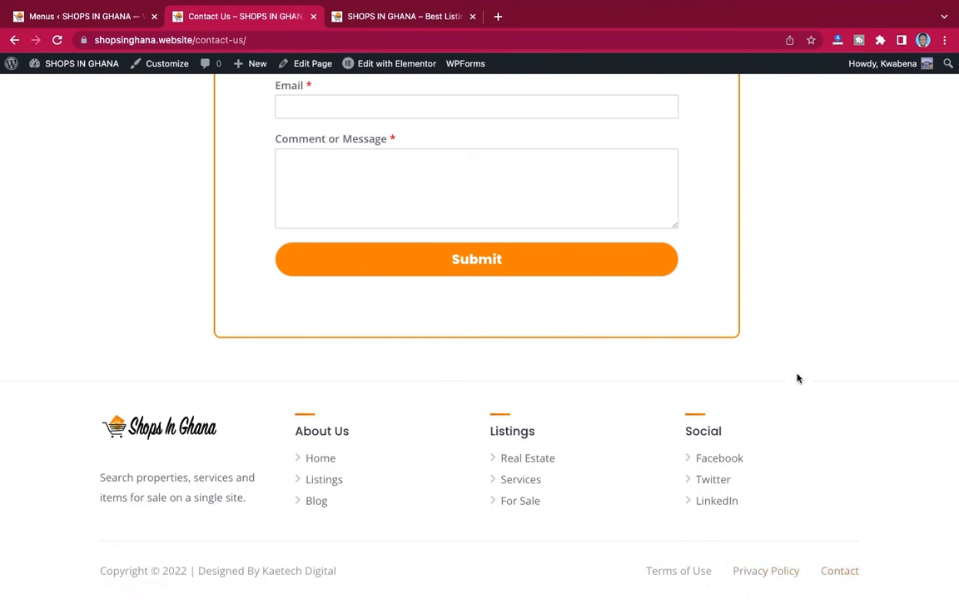
pyautogui.scroll(4, 797, 378)
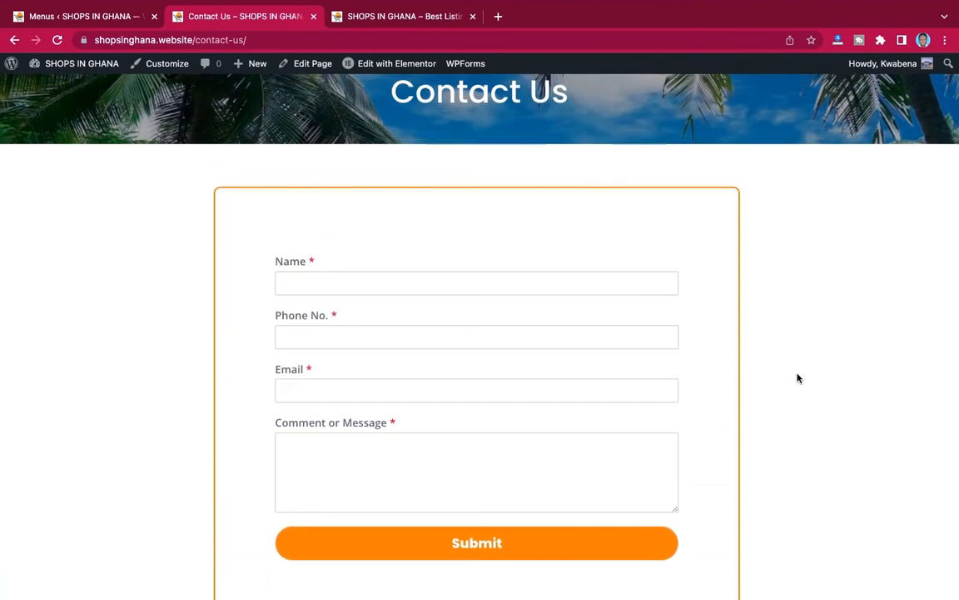
pyautogui.scroll(-1, 797, 378)
pyautogui.scroll(3, 797, 378)
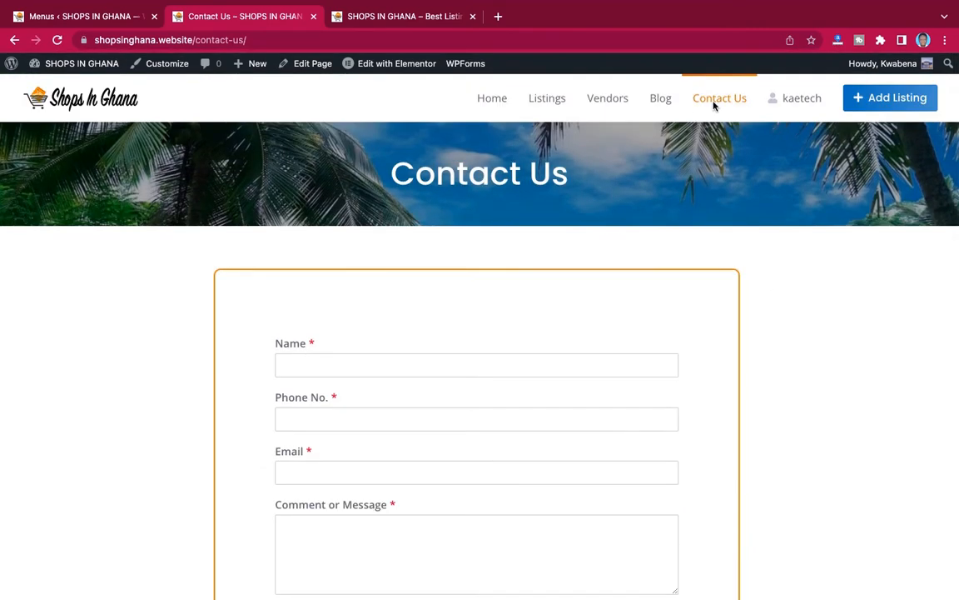
pyautogui.scroll(-4, 817, 329)
pyautogui.scroll(-4, 818, 330)
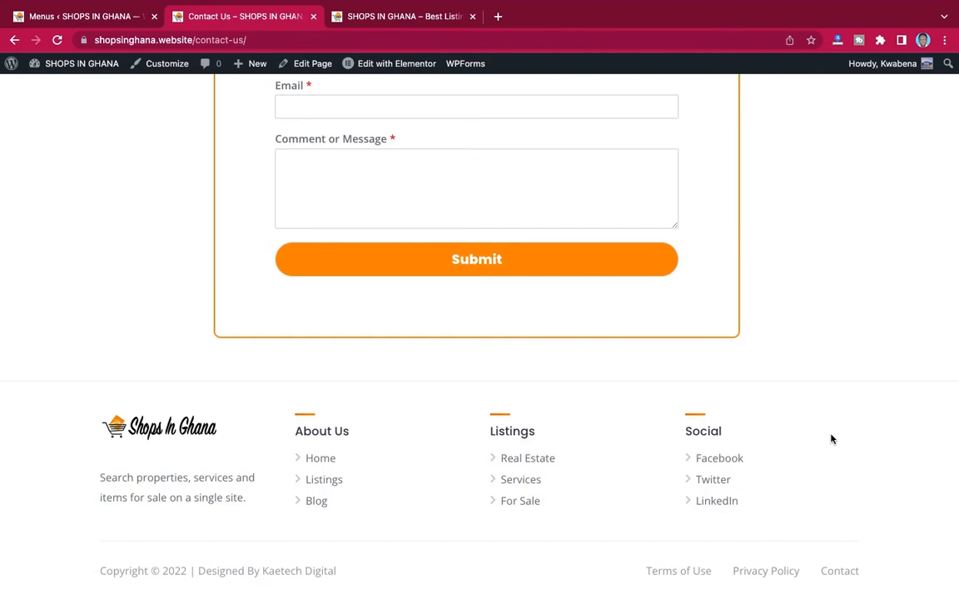
pyautogui.scroll(8, 830, 438)
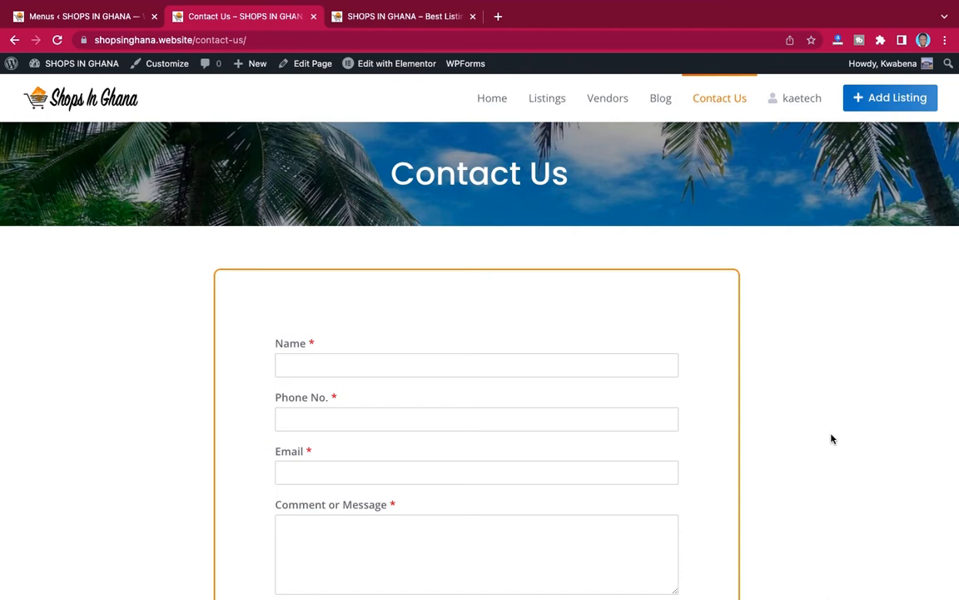
pyautogui.scroll(-3, 830, 439)
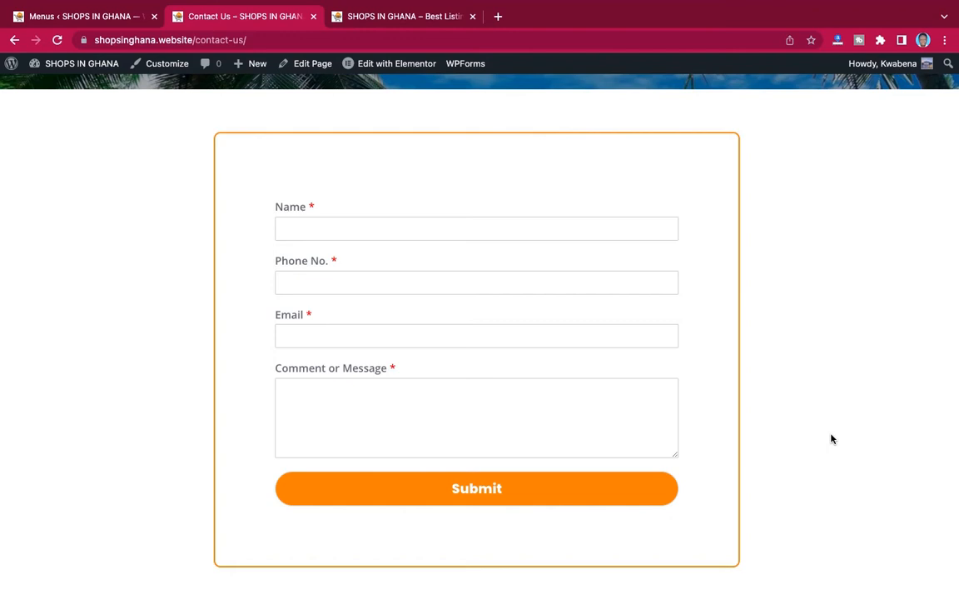
pyautogui.scroll(3, 830, 438)
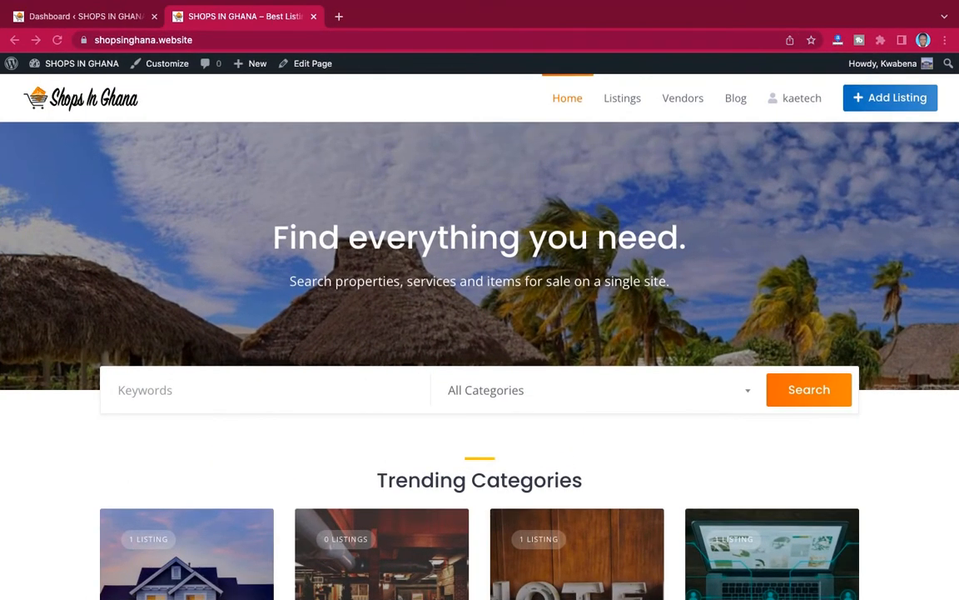
# Switch to the WordPress dashboard and search the installable plugins for "form"
pyautogui.click(80, 17)
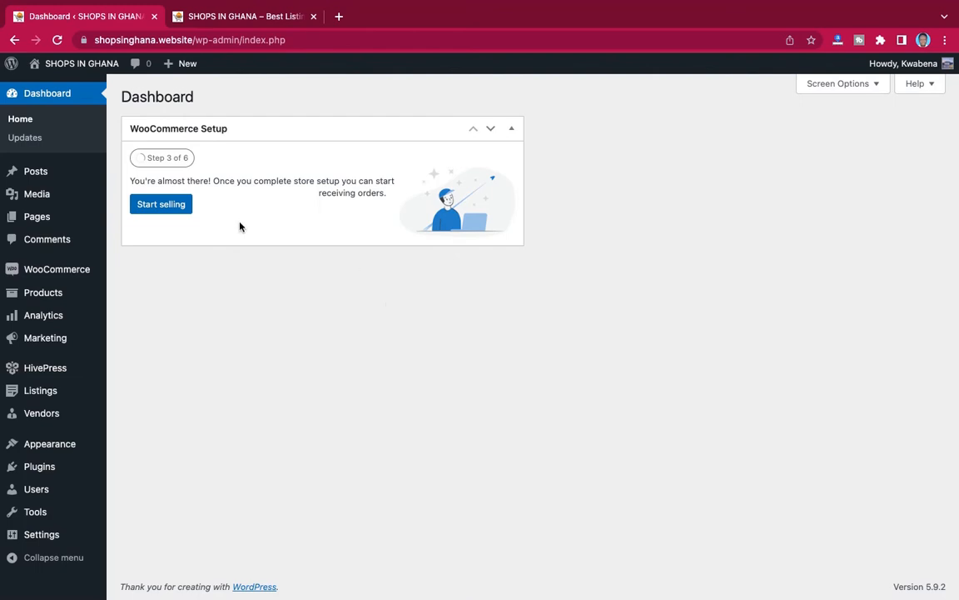
pyautogui.moveTo(29, 461)
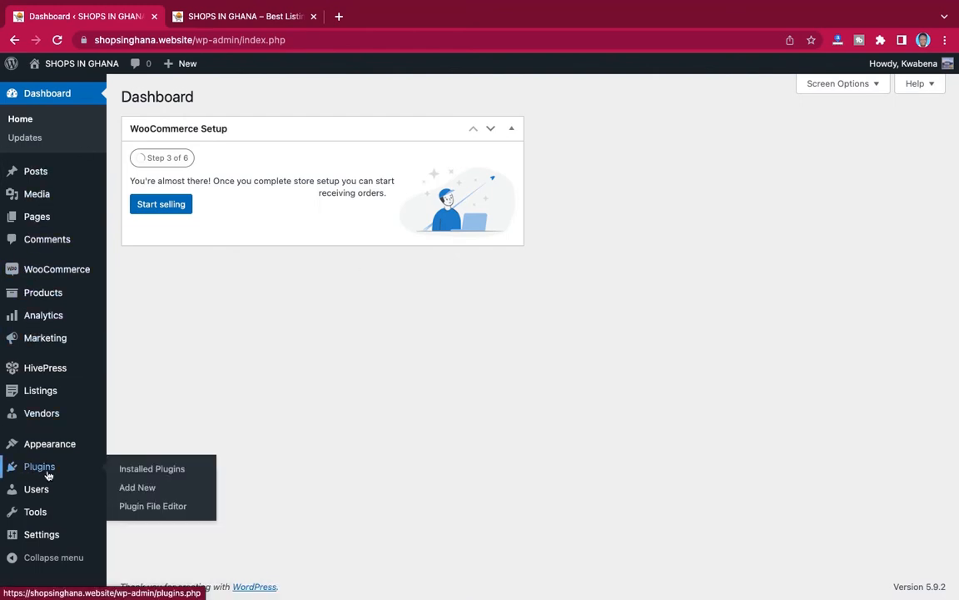
pyautogui.click(138, 490)
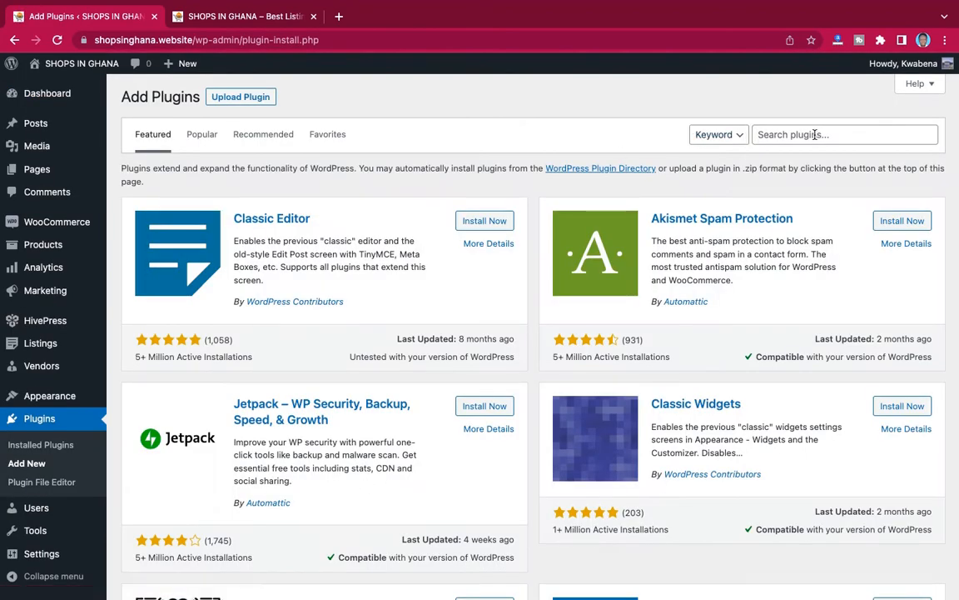
pyautogui.click(814, 134)
pyautogui.write('for')
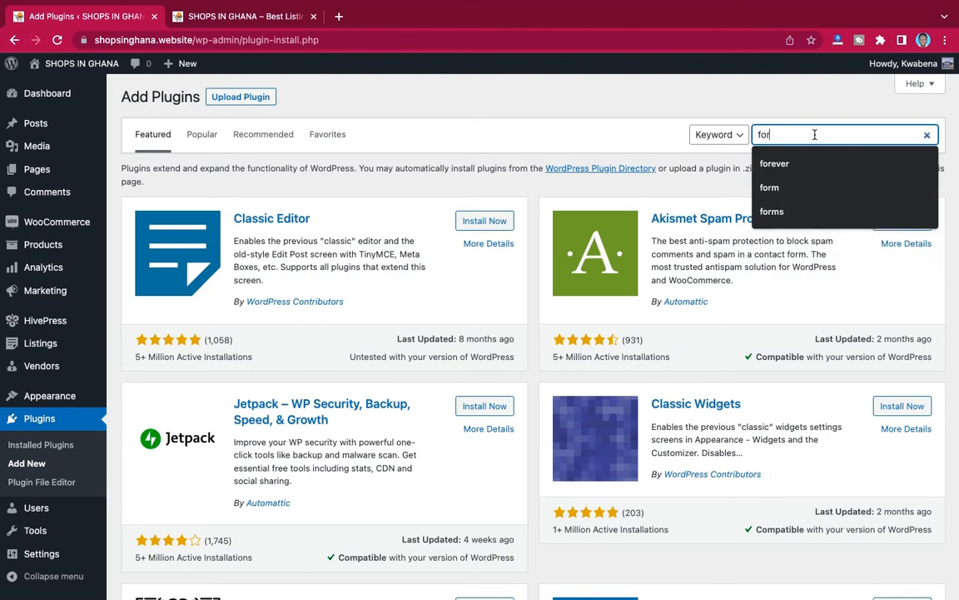
pyautogui.write('m')
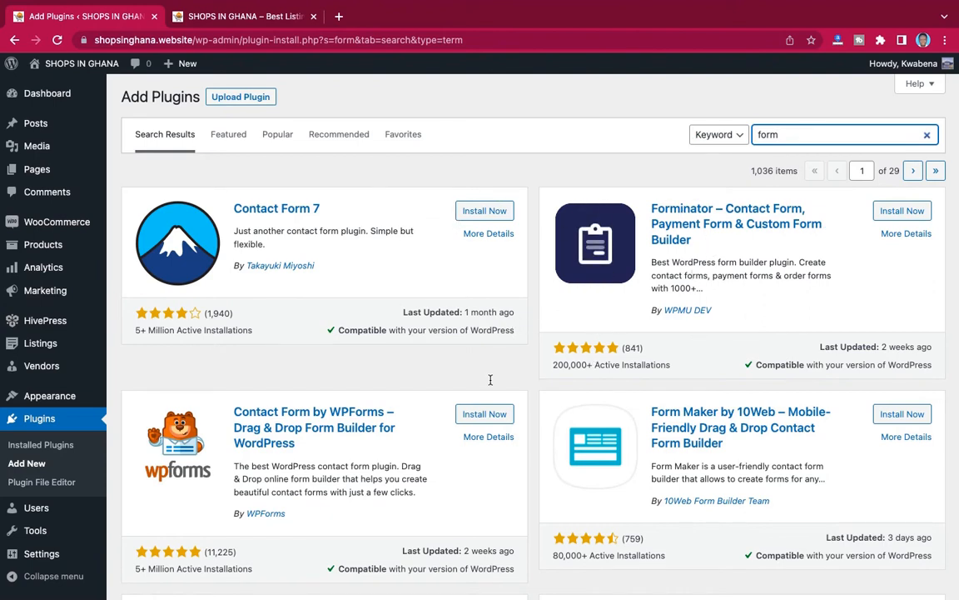
# Install and activate the Contact Form by WPForms plugin
pyautogui.scroll(-3, 387, 466)
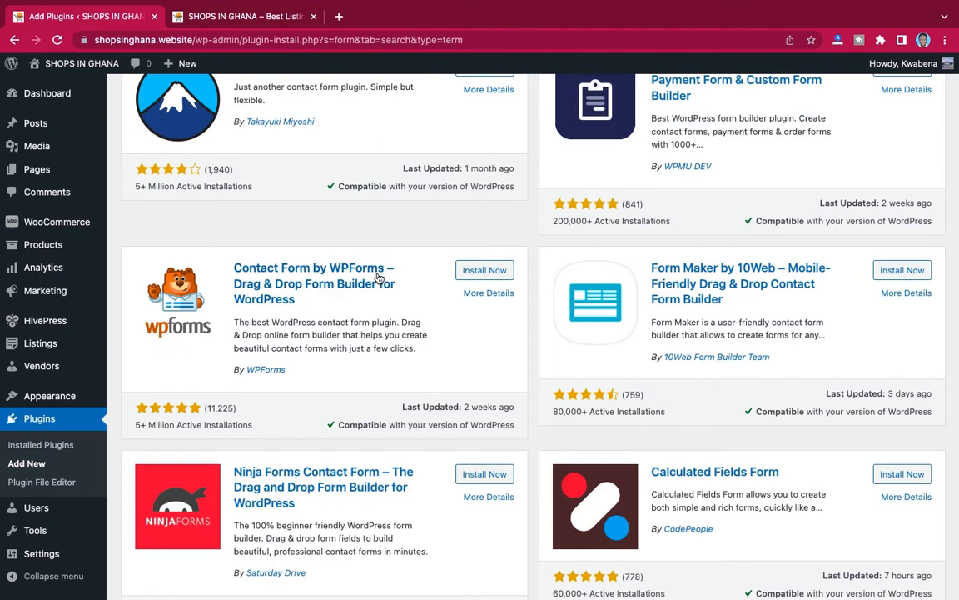
pyautogui.click(485, 274)
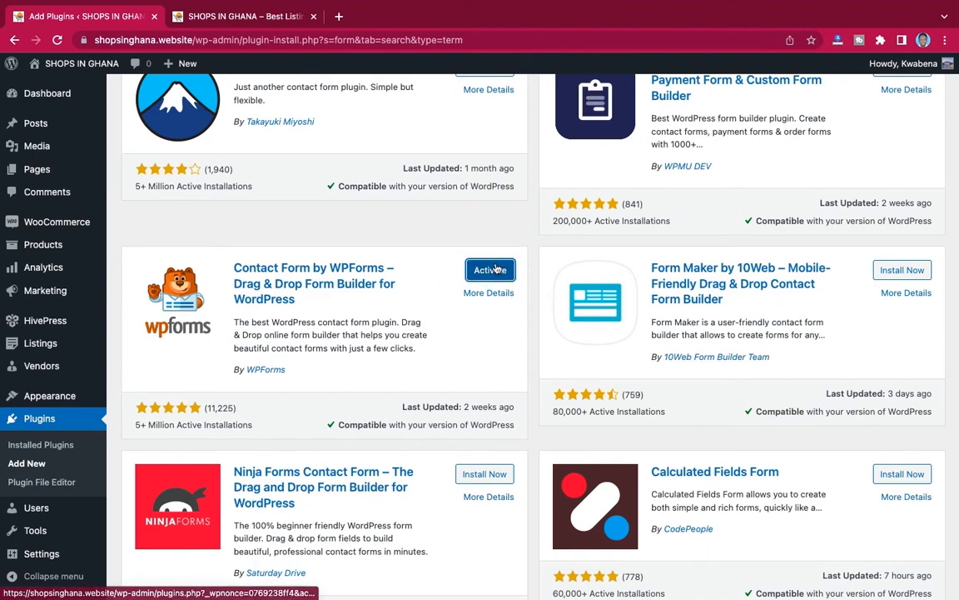
pyautogui.click(489, 270)
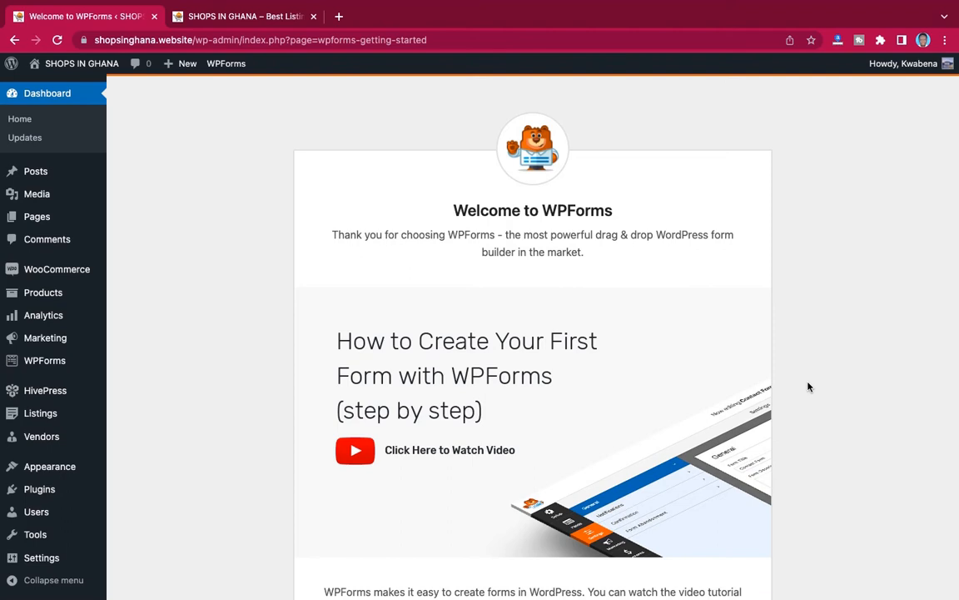
# Look through the WPForms welcome page and start creating a new form
pyautogui.scroll(-5, 807, 387)
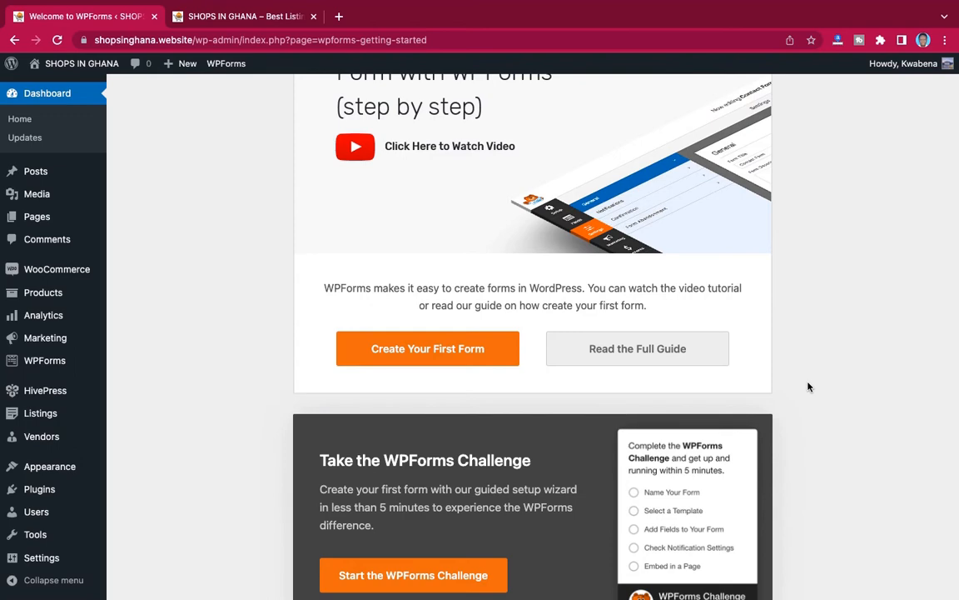
pyautogui.scroll(5, 808, 387)
pyautogui.scroll(-7, 807, 386)
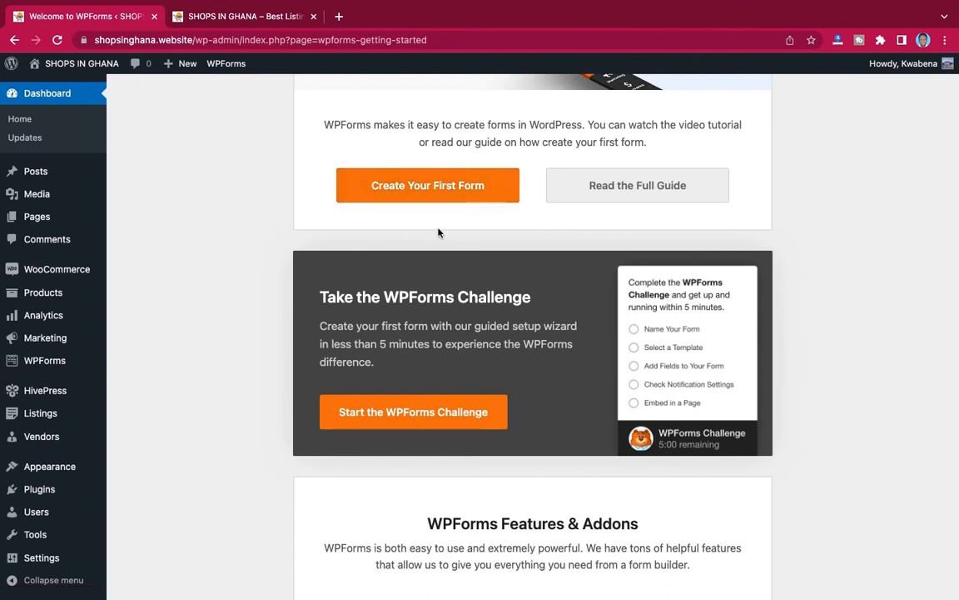
pyautogui.moveTo(43, 366)
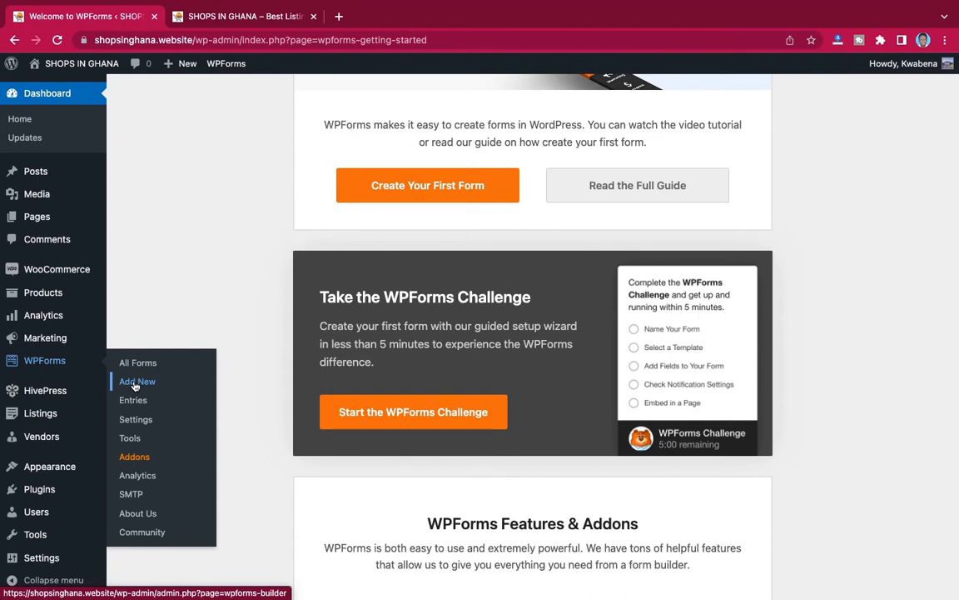
pyautogui.click(414, 195)
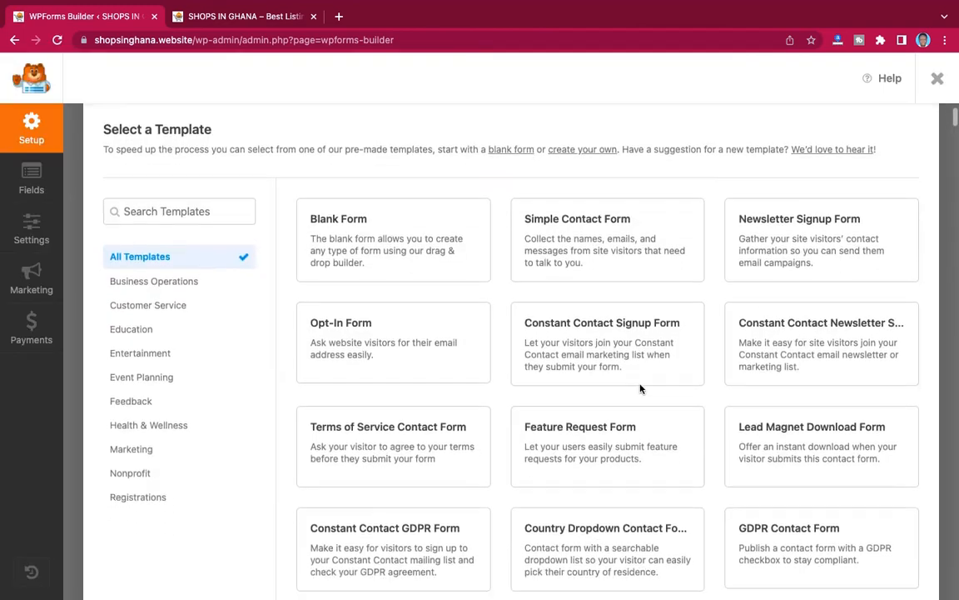
# Review the available form templates and create the form from the Simple Contact Form template
pyautogui.scroll(-1, 641, 389)
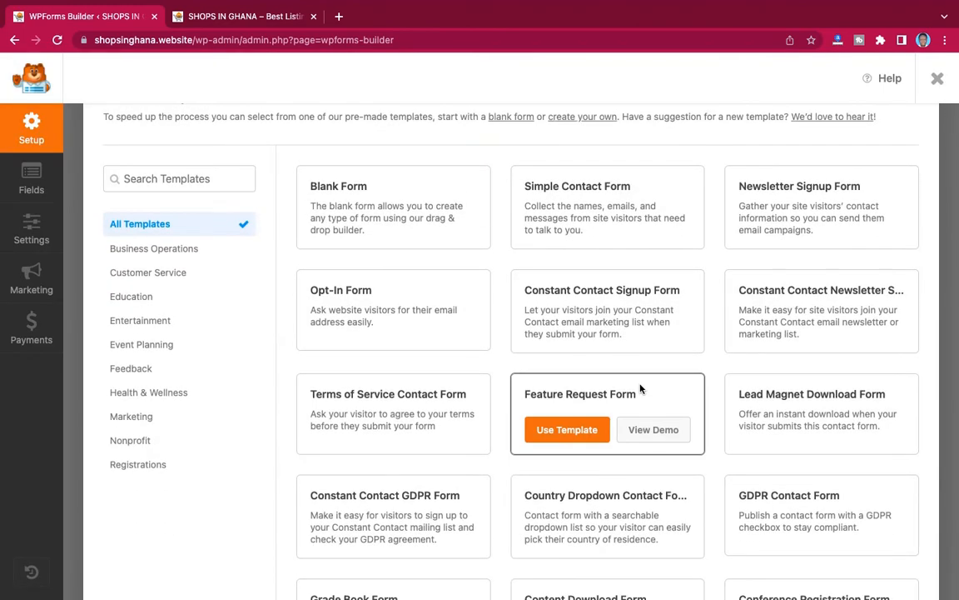
pyautogui.scroll(1, 640, 389)
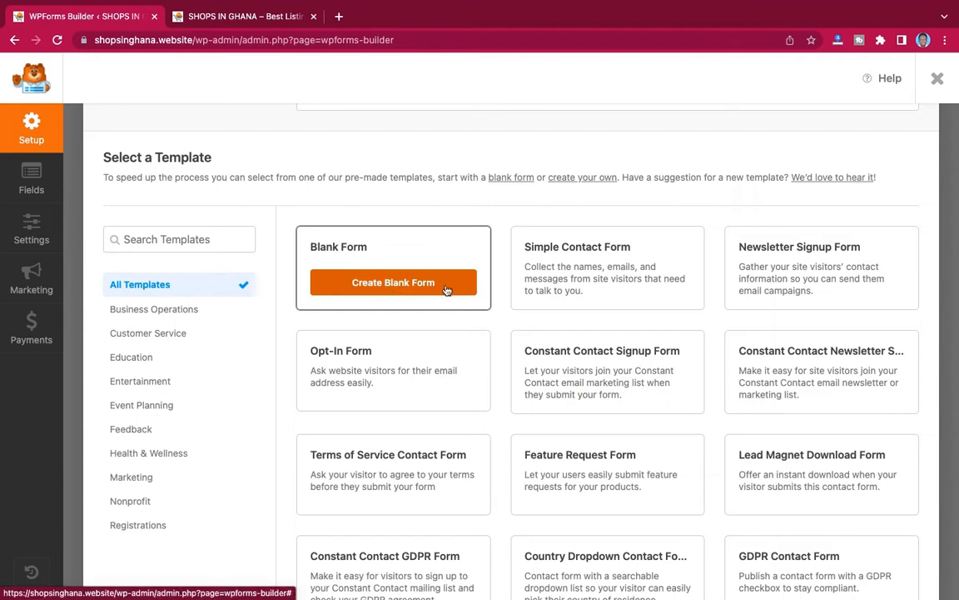
pyautogui.moveTo(614, 273)
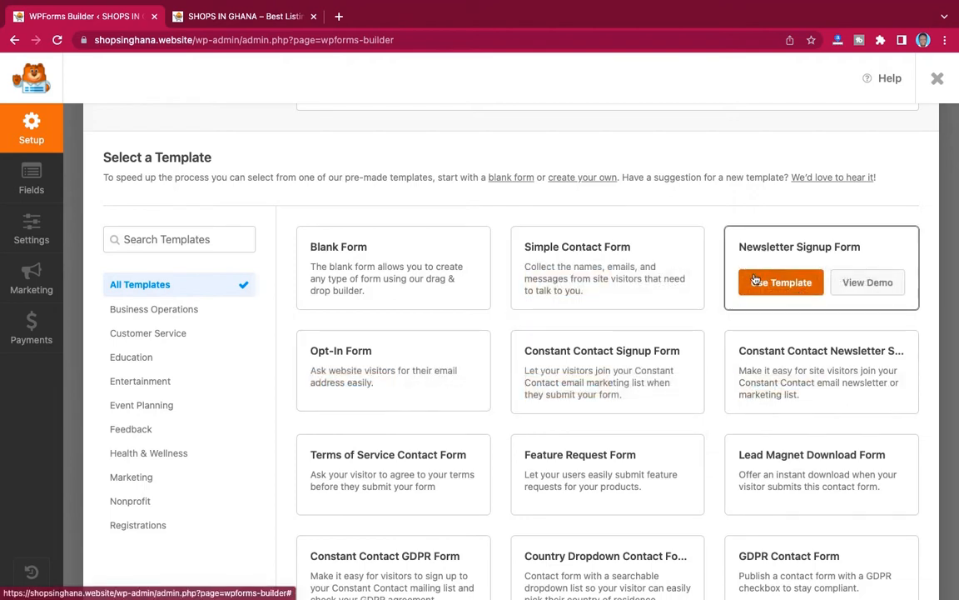
pyautogui.moveTo(391, 279)
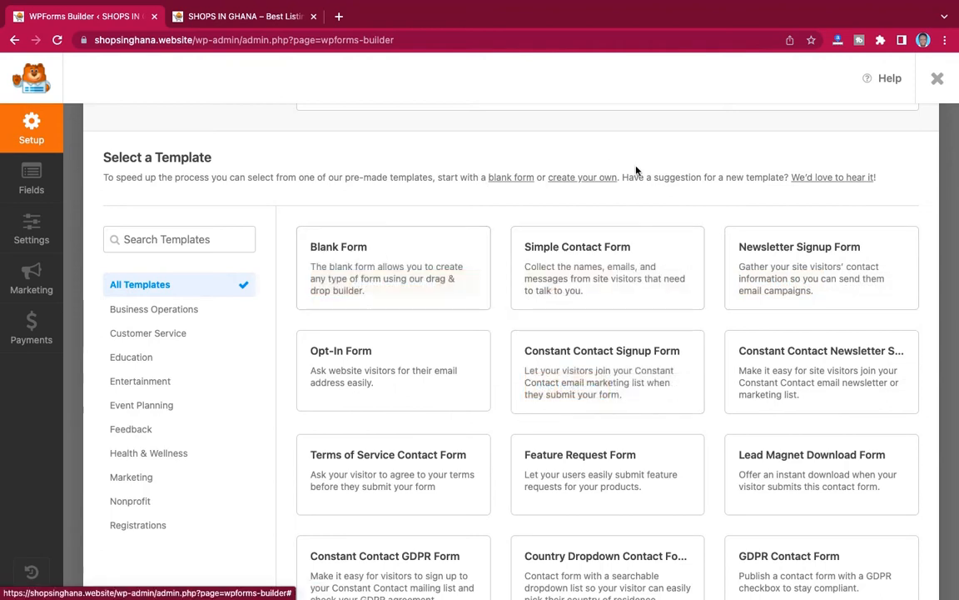
pyautogui.moveTo(560, 279)
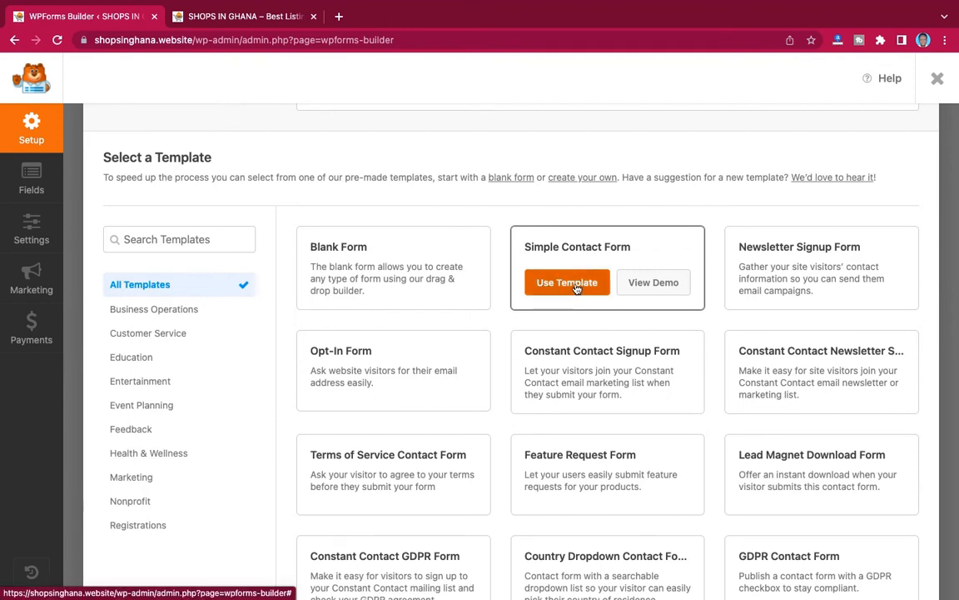
pyautogui.click(580, 286)
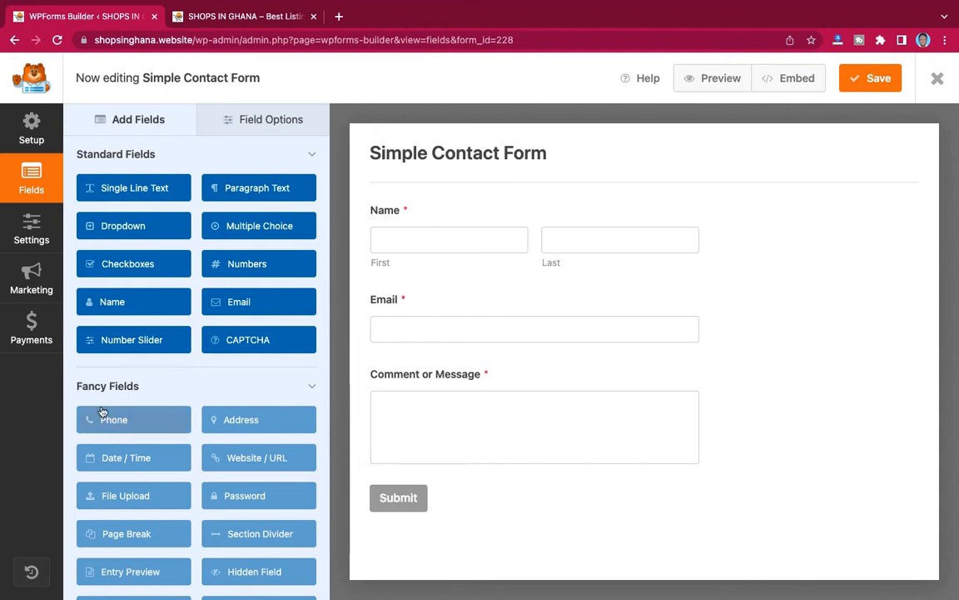
# Add a Single Line Text field between the Name and Email fields and open its field options
pyautogui.scroll(-2, 150, 441)
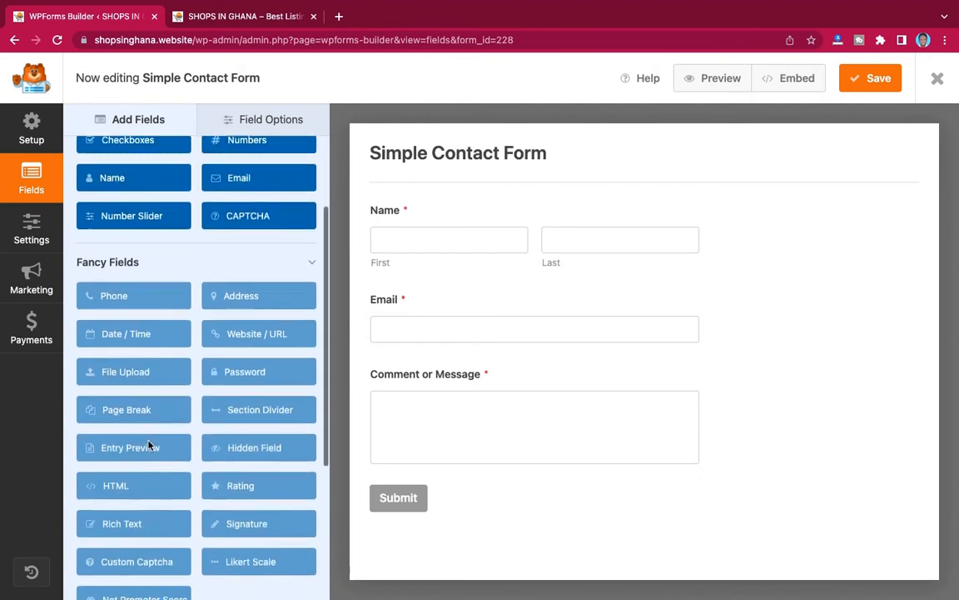
pyautogui.scroll(2, 150, 445)
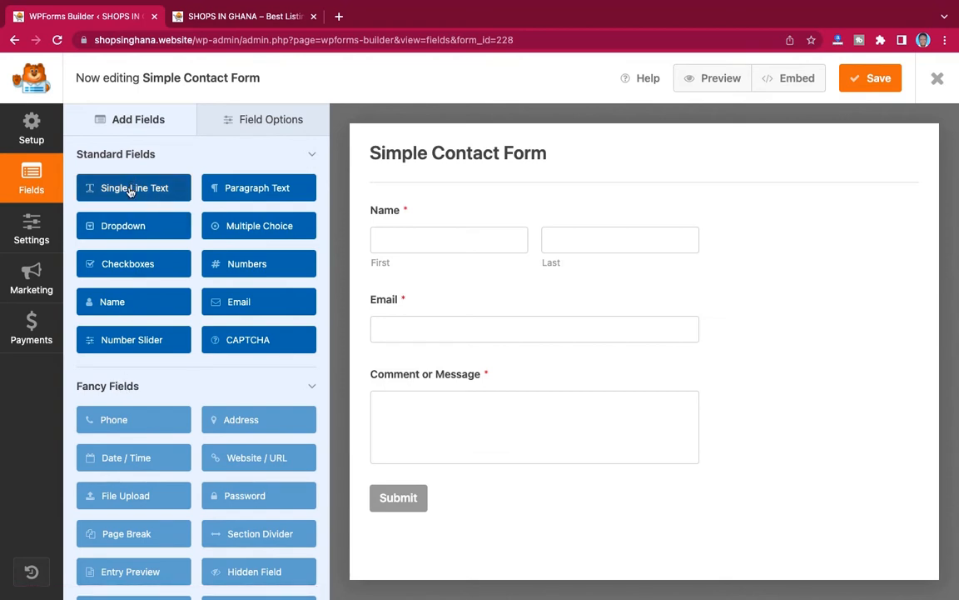
pyautogui.moveTo(130, 190); pyautogui.dragTo(449, 287)
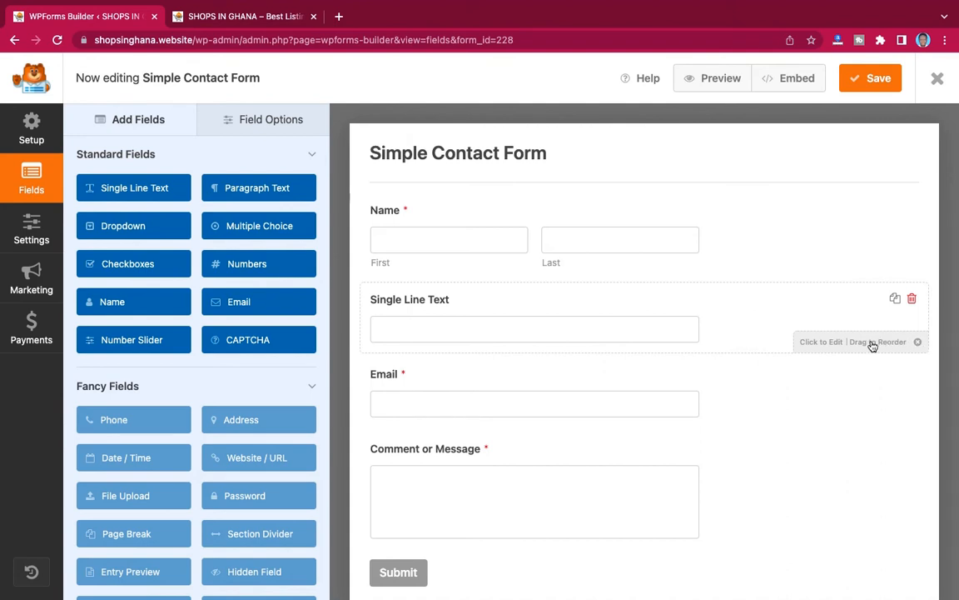
pyautogui.click(830, 344)
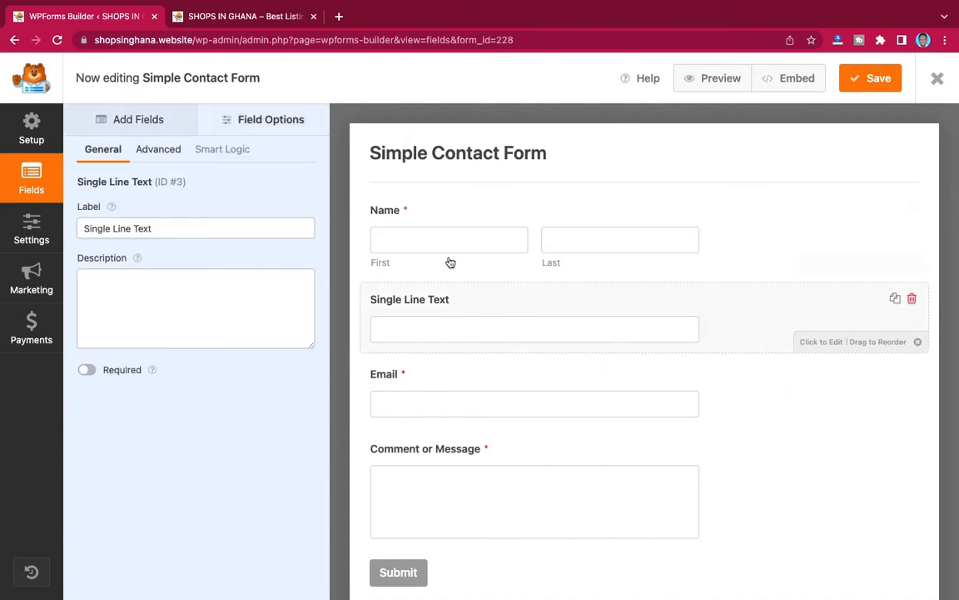
# Label the new single line text field "Phone No." and make it required
pyautogui.moveTo(172, 228); pyautogui.dragTo(50, 228)
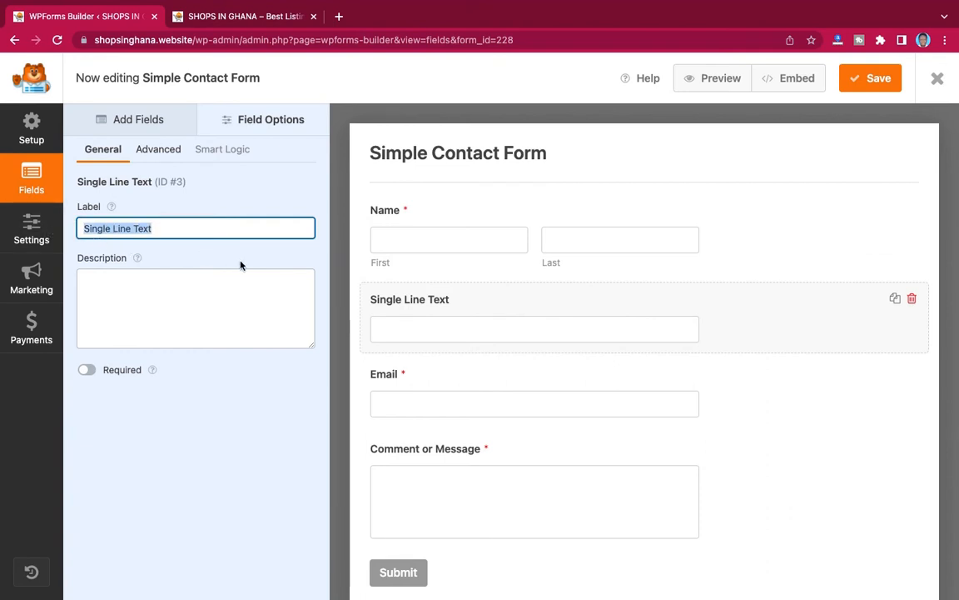
pyautogui.write('Phone')
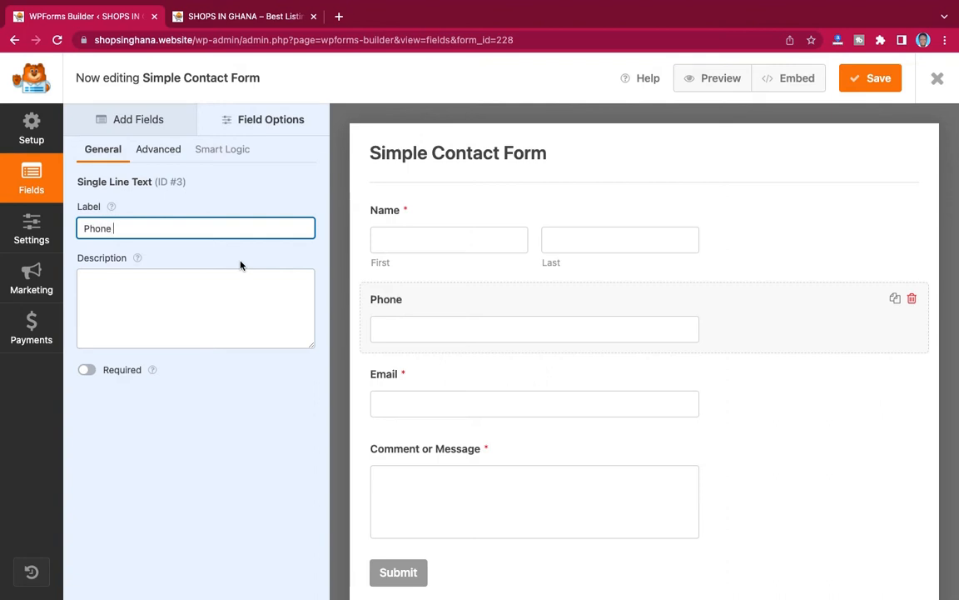
pyautogui.write(' No.')
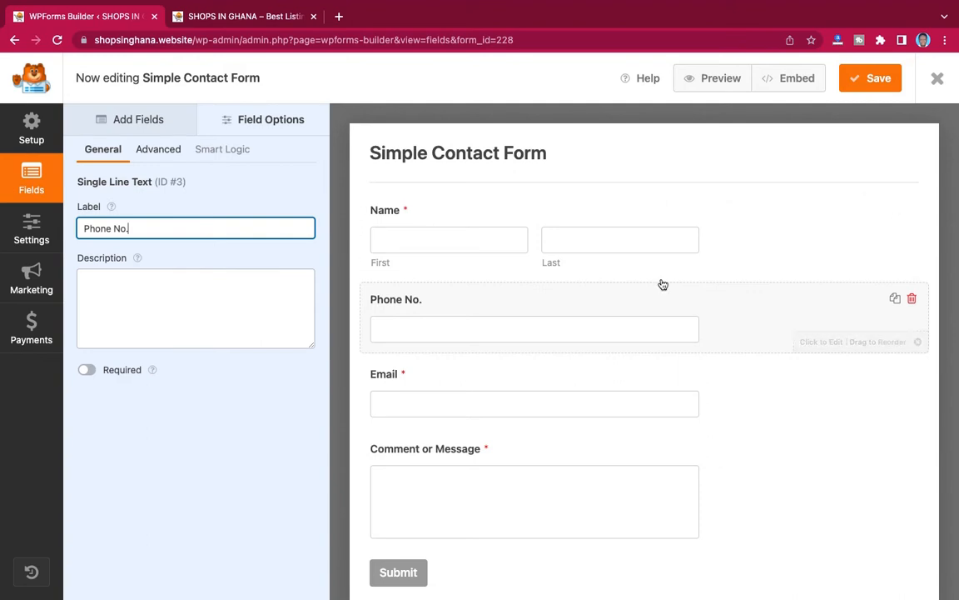
pyautogui.click(87, 371)
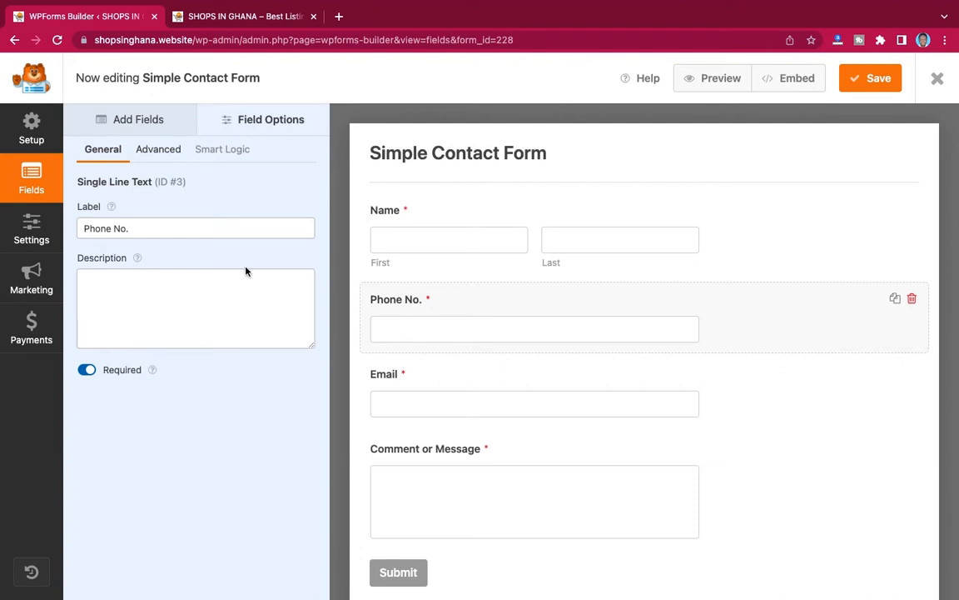
# Examine the Phone No. field's advanced options and its available field sizes, keeping Medium
pyautogui.click(164, 151)
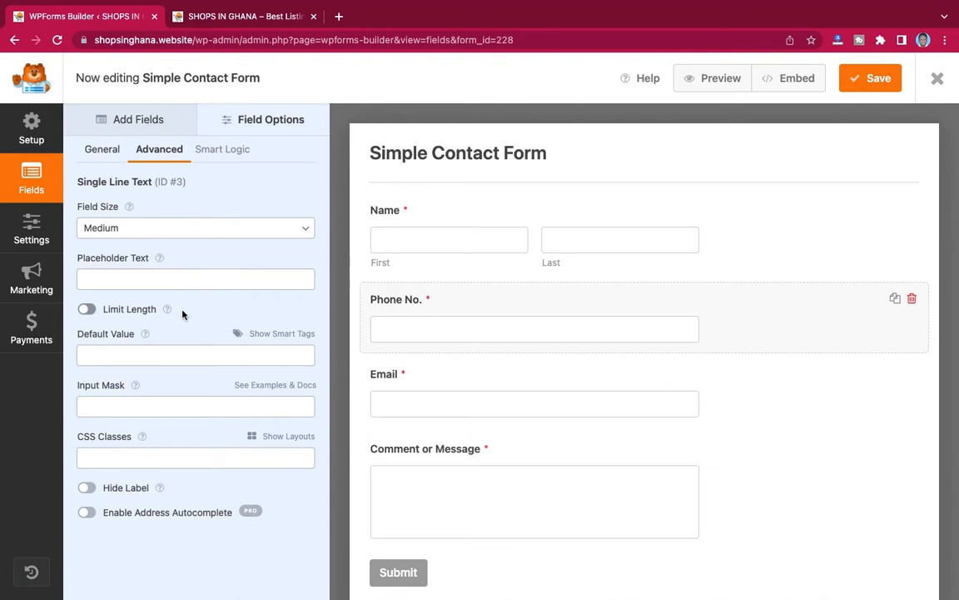
pyautogui.click(199, 234)
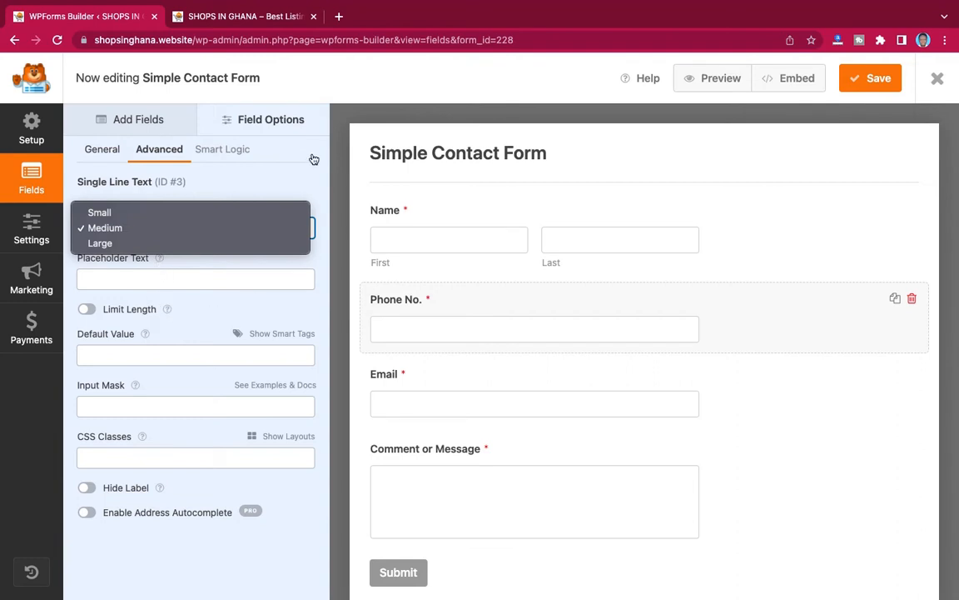
pyautogui.click(324, 191)
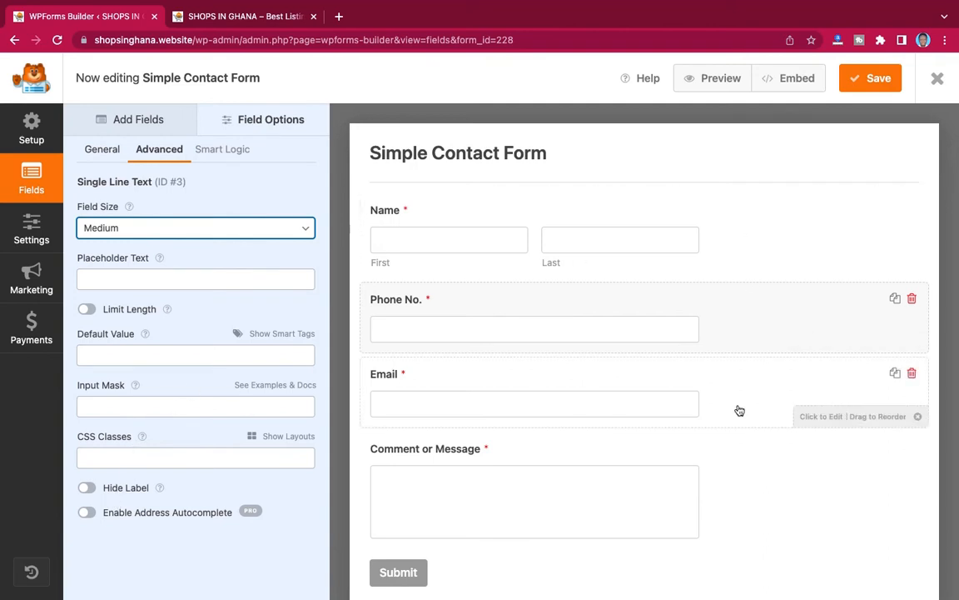
# Change the Name field's format to Simple so it uses a single input box
pyautogui.scroll(-1, 740, 410)
pyautogui.scroll(1, 740, 410)
pyautogui.scroll(-1, 739, 410)
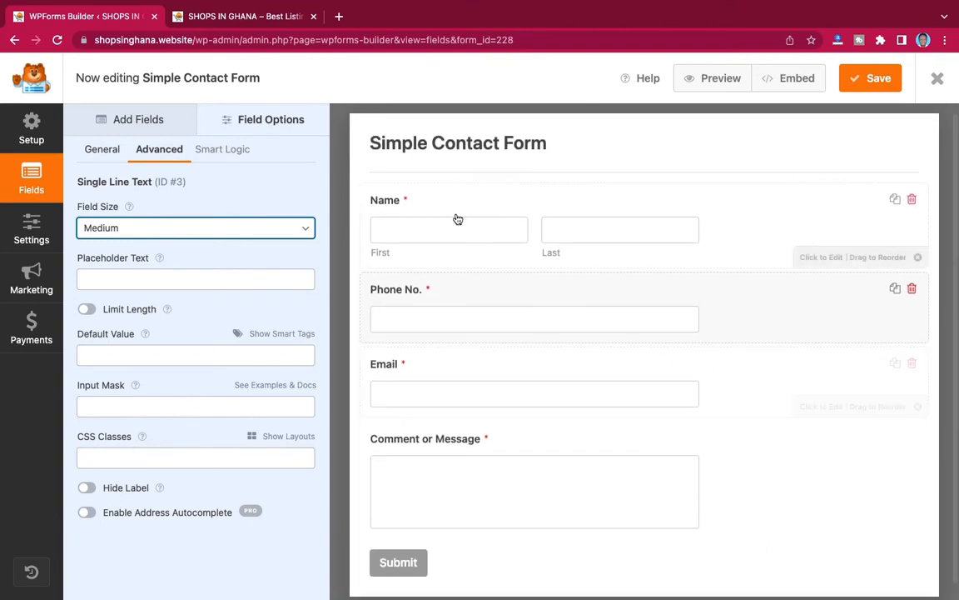
pyautogui.click(811, 257)
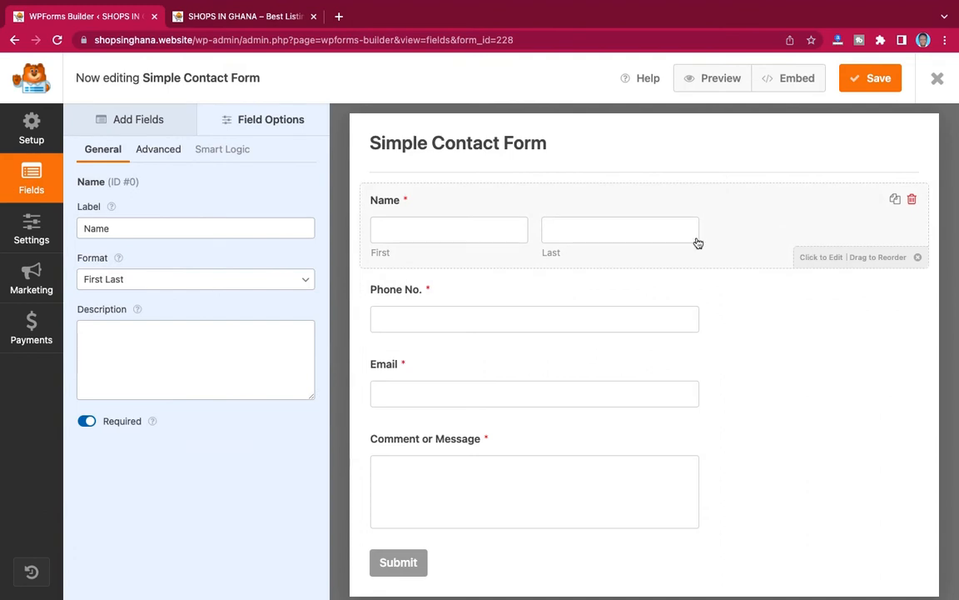
pyautogui.click(249, 278)
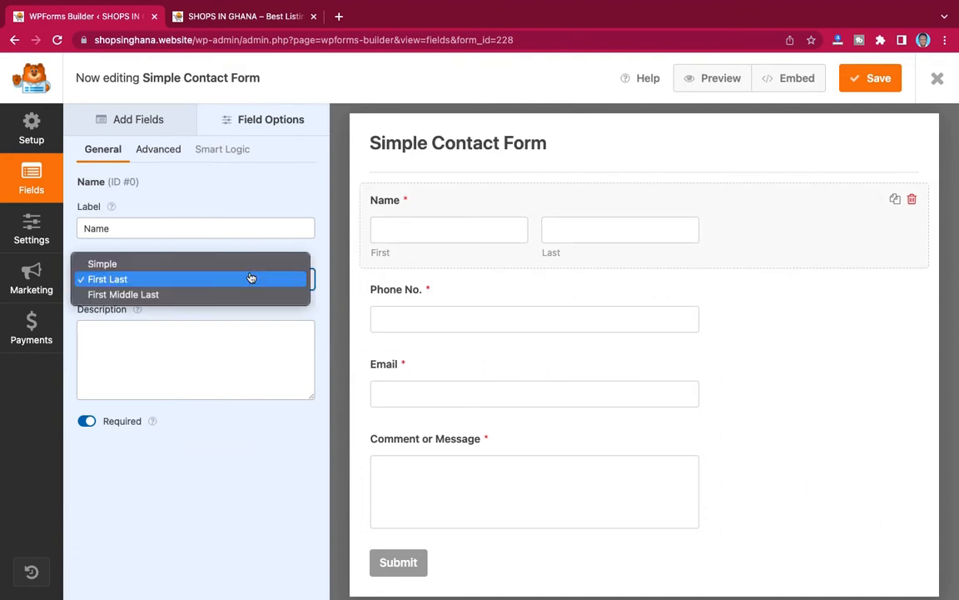
pyautogui.click(239, 264)
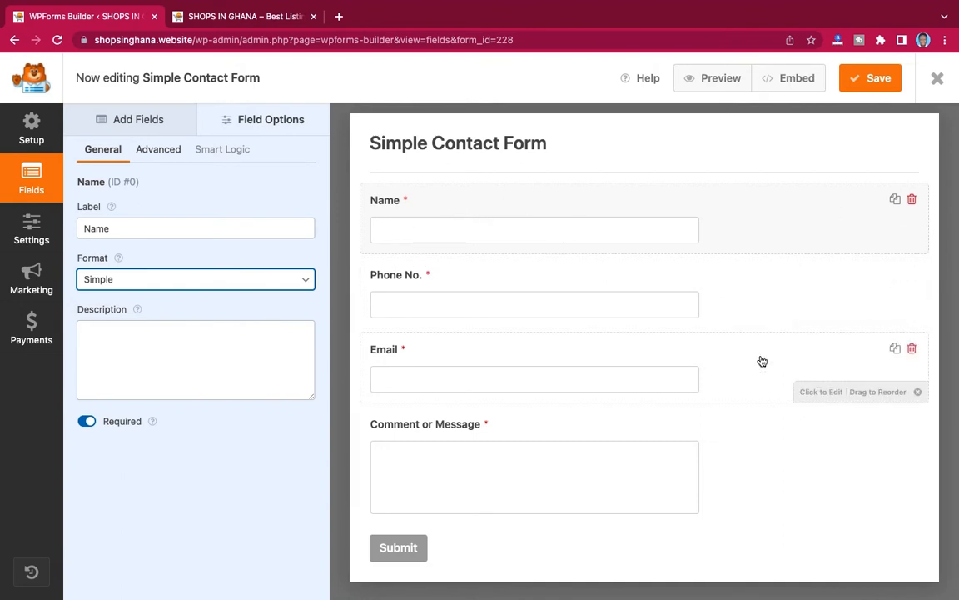
pyautogui.scroll(-1, 744, 399)
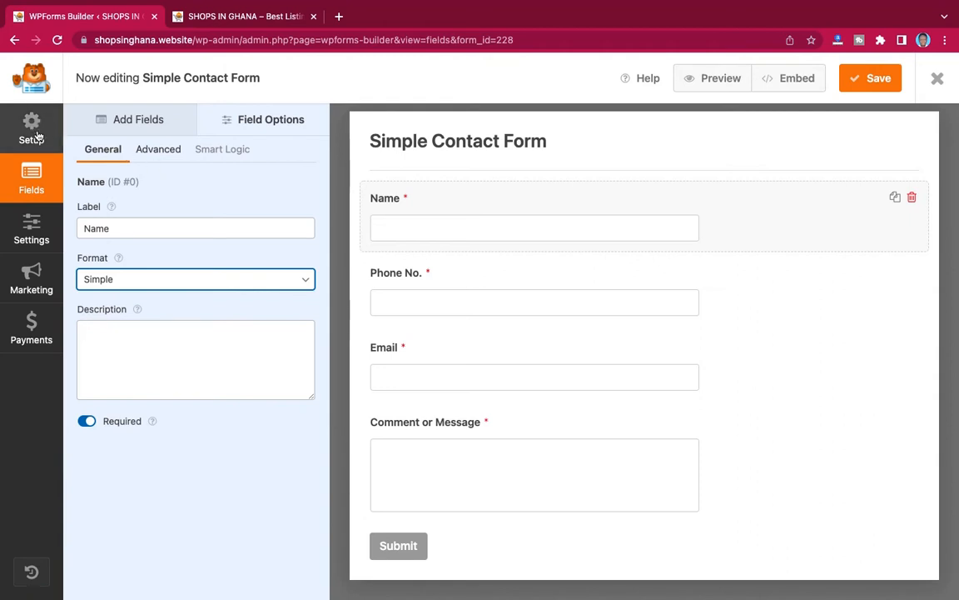
# Rename the form to "Contact Form" in its general settings
pyautogui.click(33, 228)
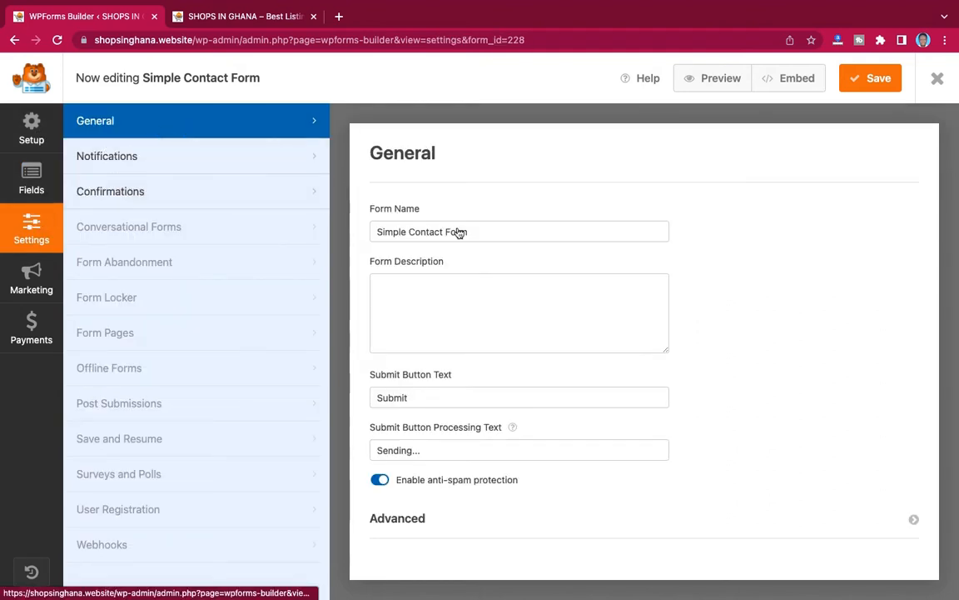
pyautogui.moveTo(499, 237); pyautogui.dragTo(363, 234)
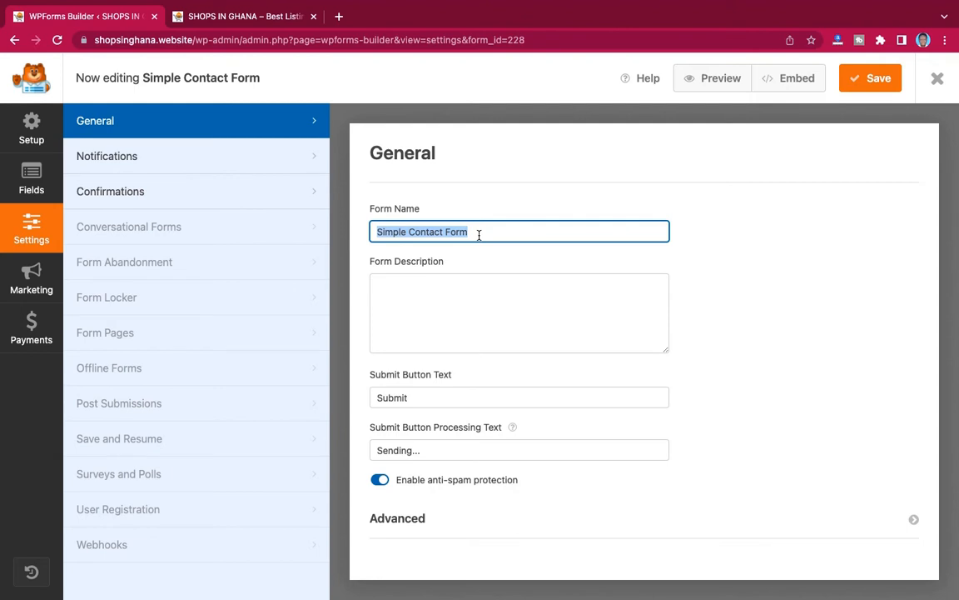
pyautogui.click(408, 232)
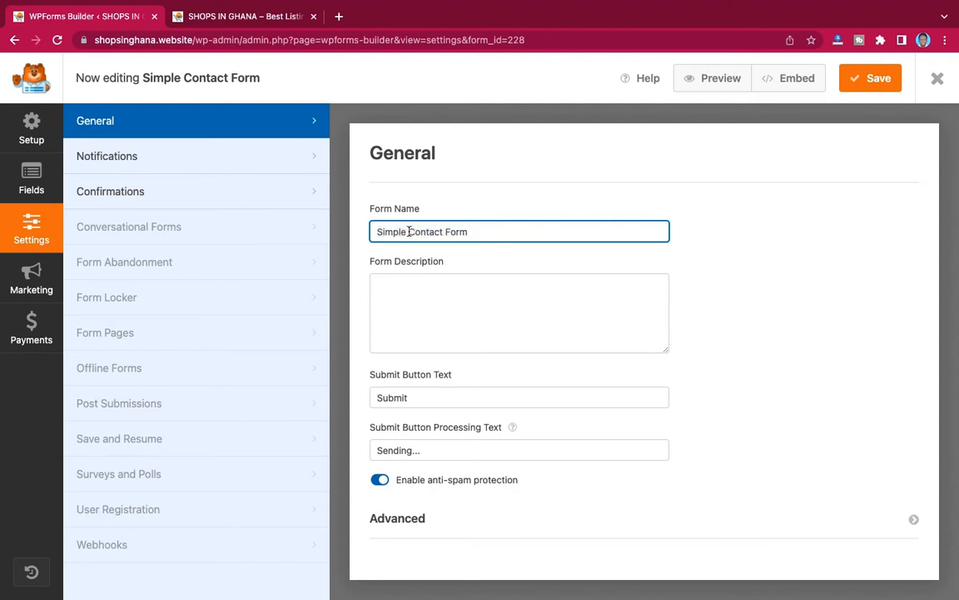
pyautogui.moveTo(408, 232); pyautogui.dragTo(365, 227)
pyautogui.press('BackSpace')
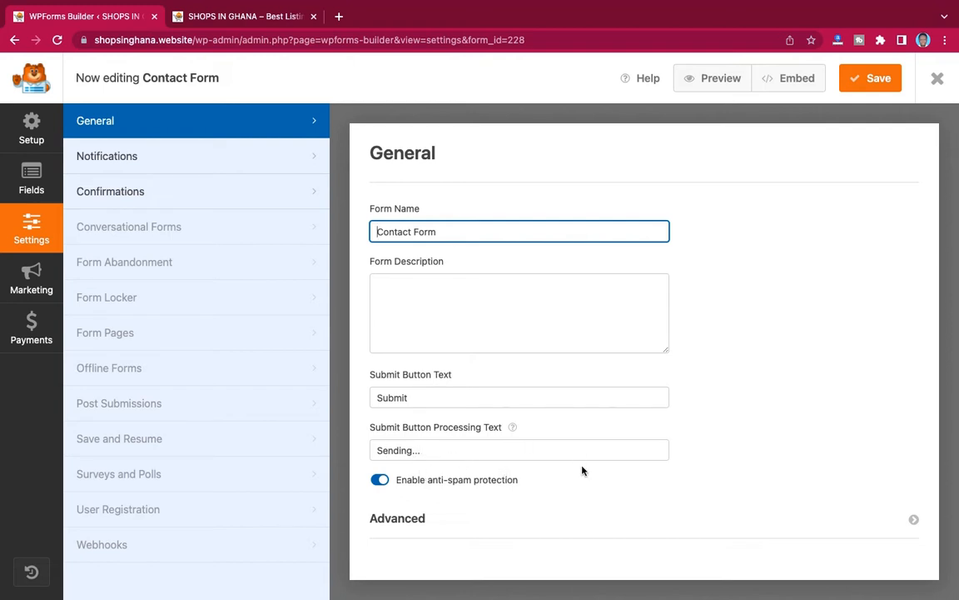
# Expand the advanced part of the general form settings and review the CSS class, dynamic population and AJAX submission options
pyautogui.click(912, 519)
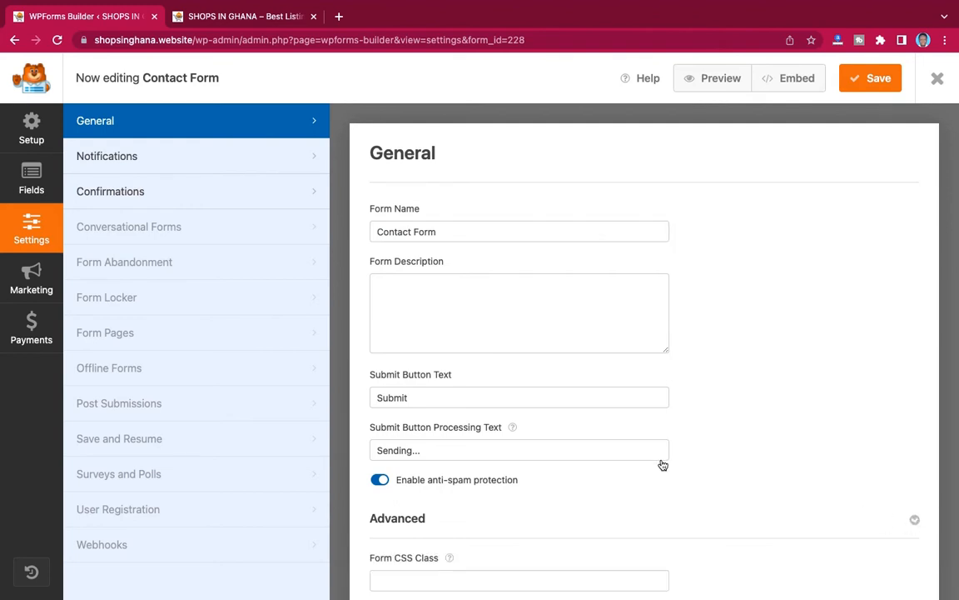
pyautogui.scroll(-3, 662, 462)
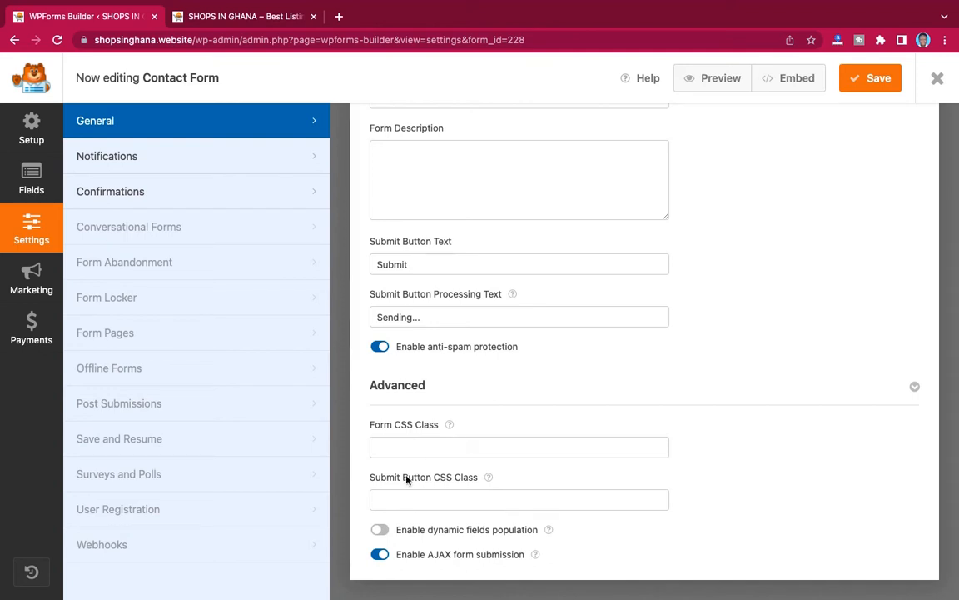
pyautogui.moveTo(489, 475)
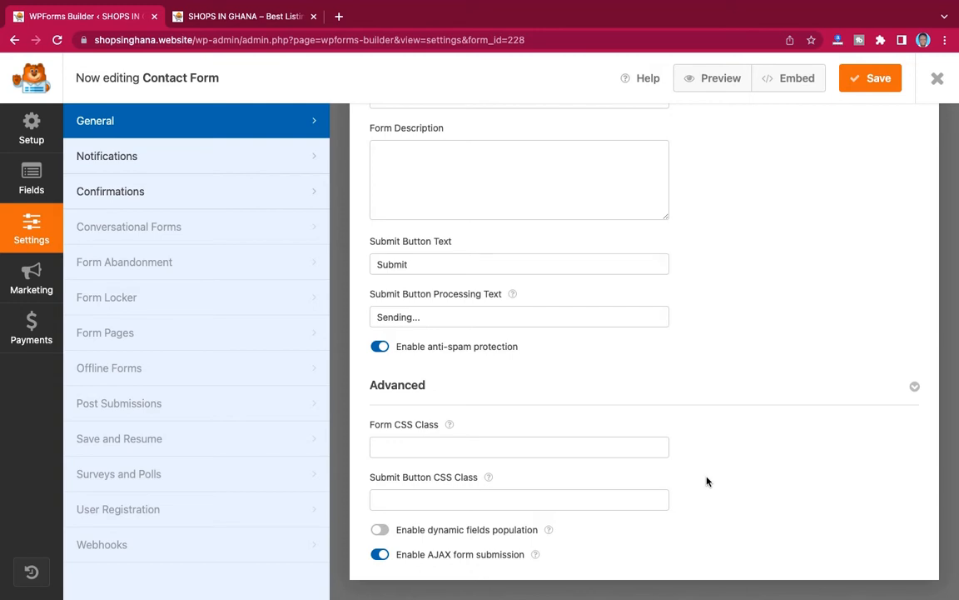
pyautogui.scroll(3, 706, 481)
pyautogui.scroll(-3, 706, 481)
# Set the default notification's email subject line to "New Message from Kaetech Digital"
pyautogui.click(166, 156)
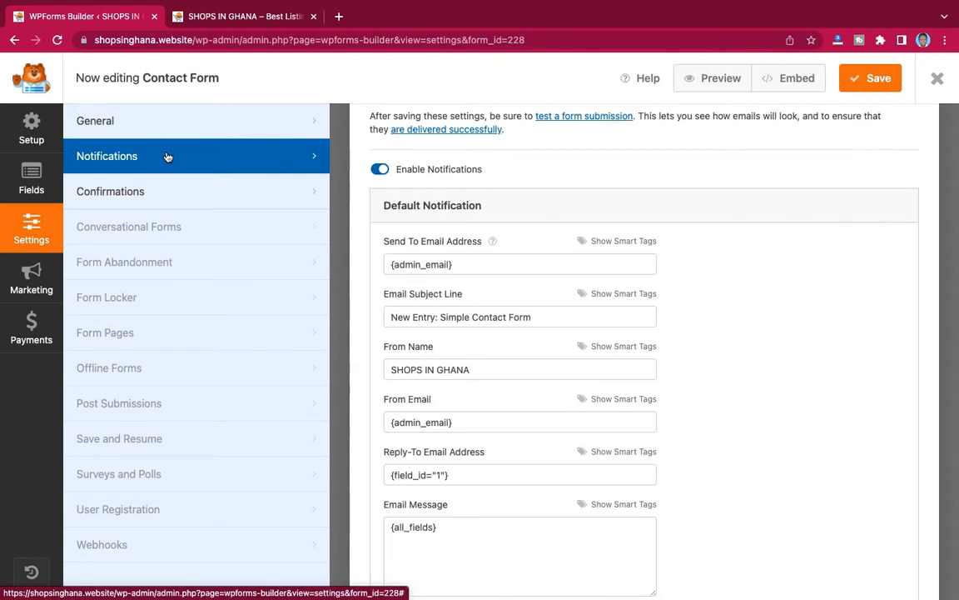
pyautogui.scroll(-2, 469, 341)
pyautogui.scroll(1, 469, 342)
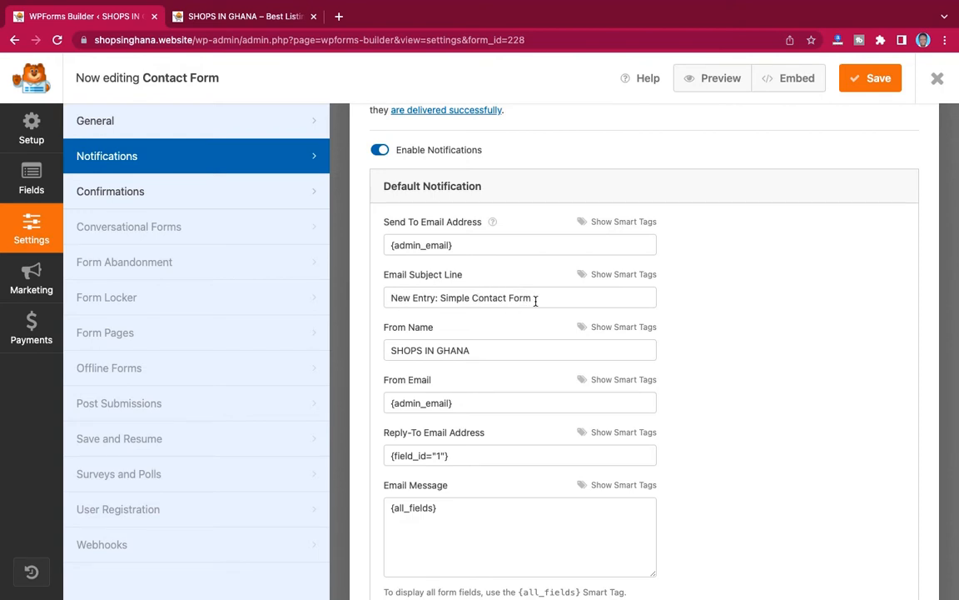
pyautogui.moveTo(535, 297); pyautogui.dragTo(380, 290)
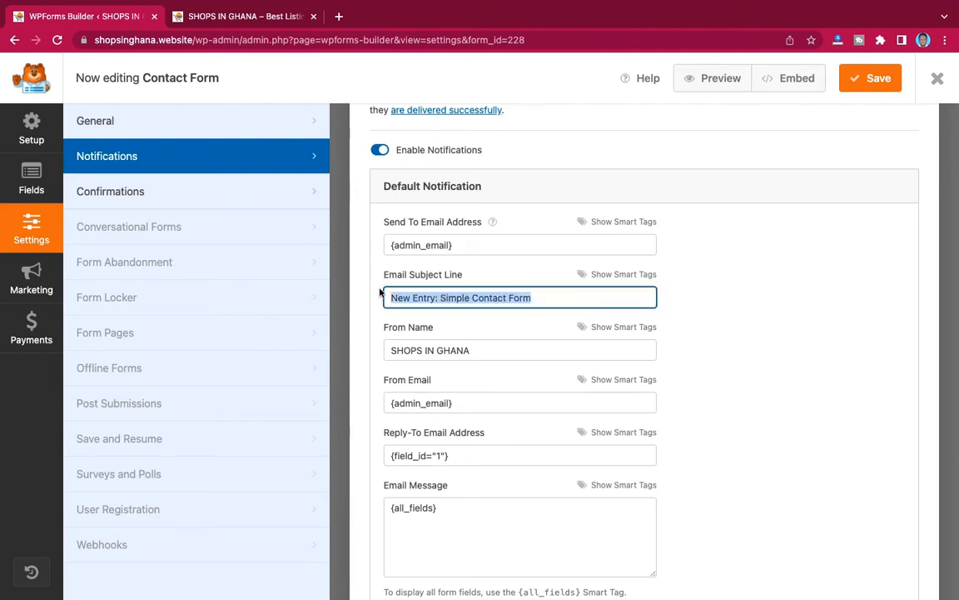
pyautogui.write('N')
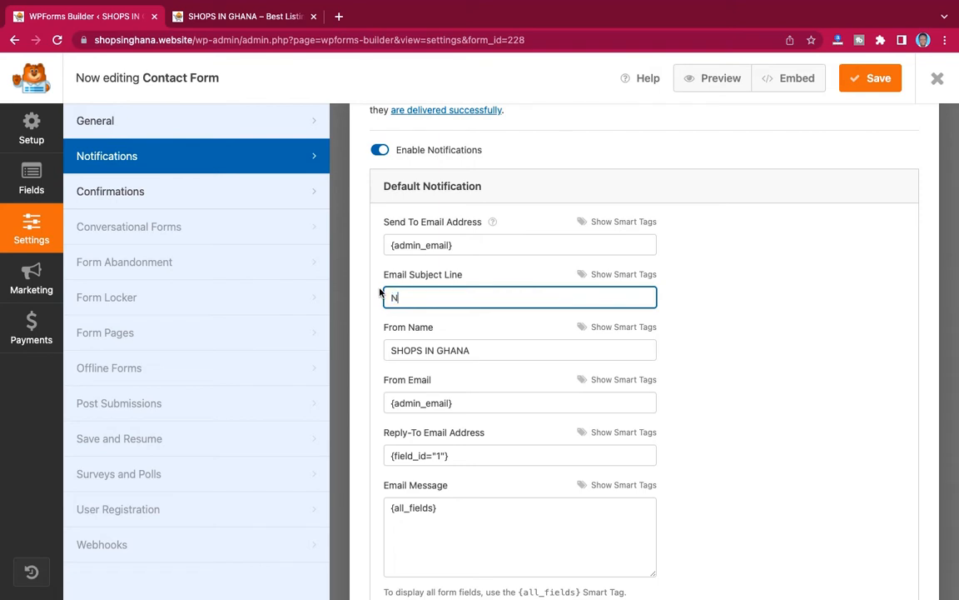
pyautogui.write('ew Contac')
pyautogui.press('BackSpace')
pyautogui.press('BackSpace')
pyautogui.press('BackSpace')
pyautogui.press('BackSpace')
pyautogui.press('BackSpace')
pyautogui.press('BackSpace')
pyautogui.press('BackSpace')
pyautogui.press('BackSpace')
pyautogui.write('M')
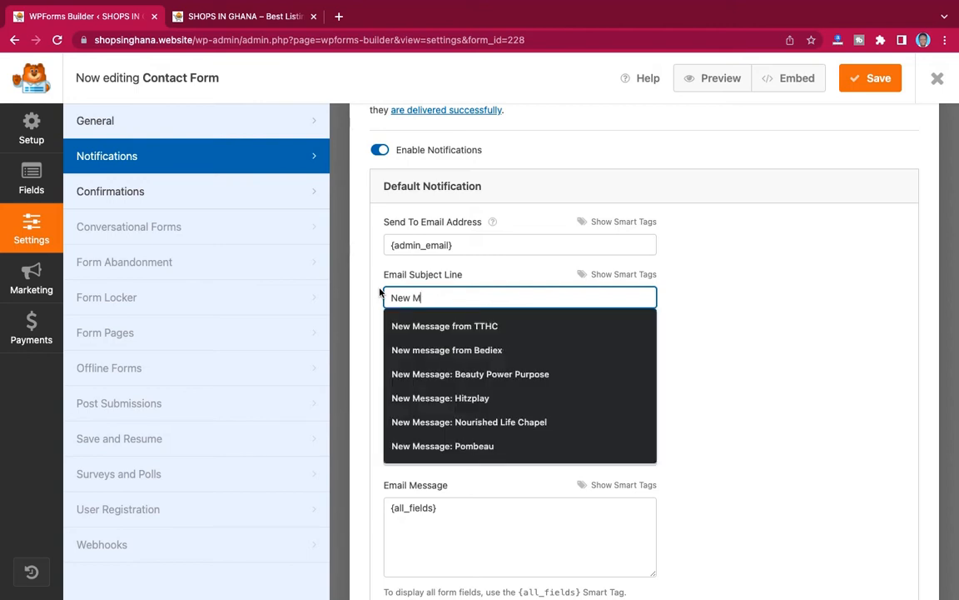
pyautogui.write('essage from')
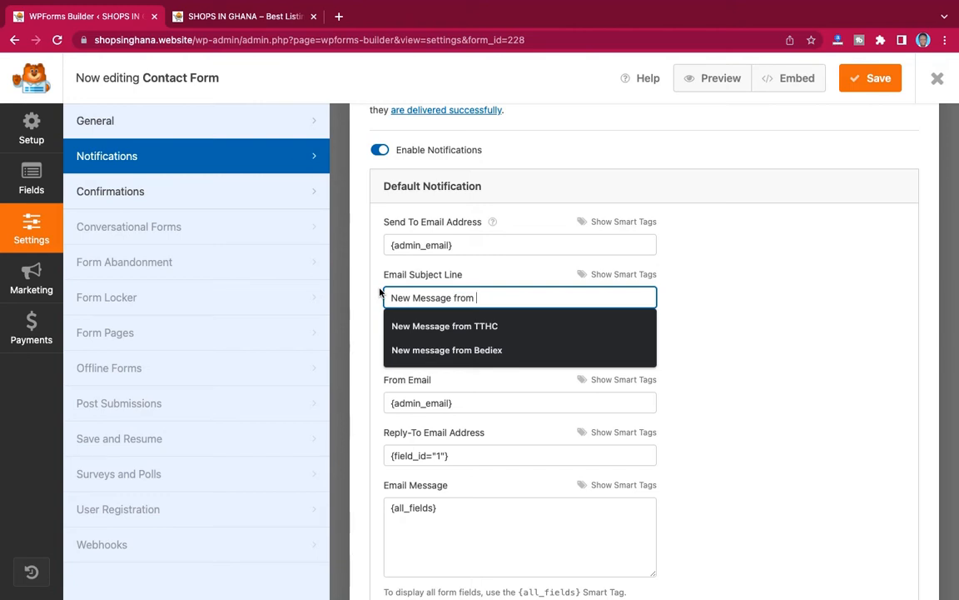
pyautogui.write(' K')
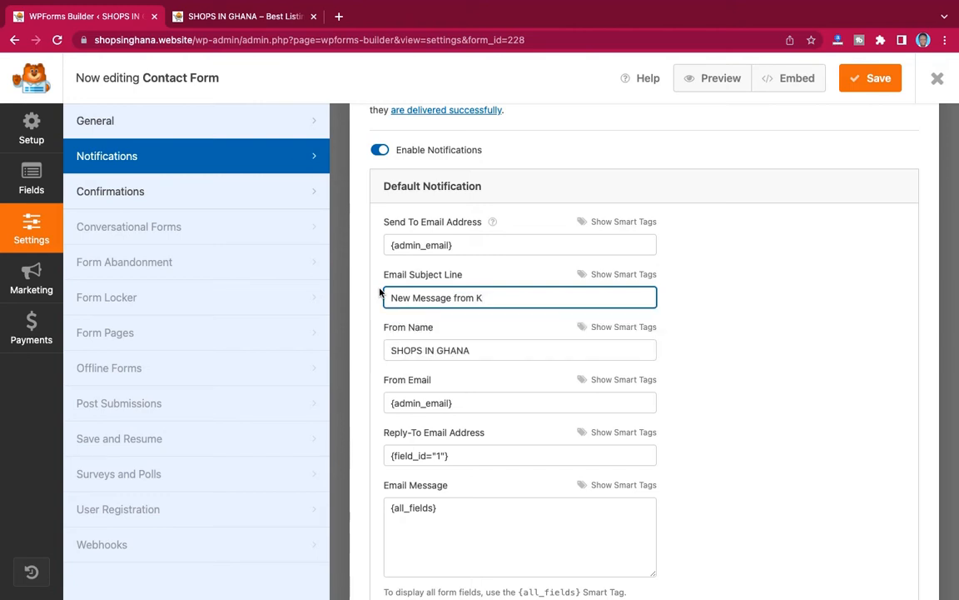
pyautogui.write('aetech Digital')
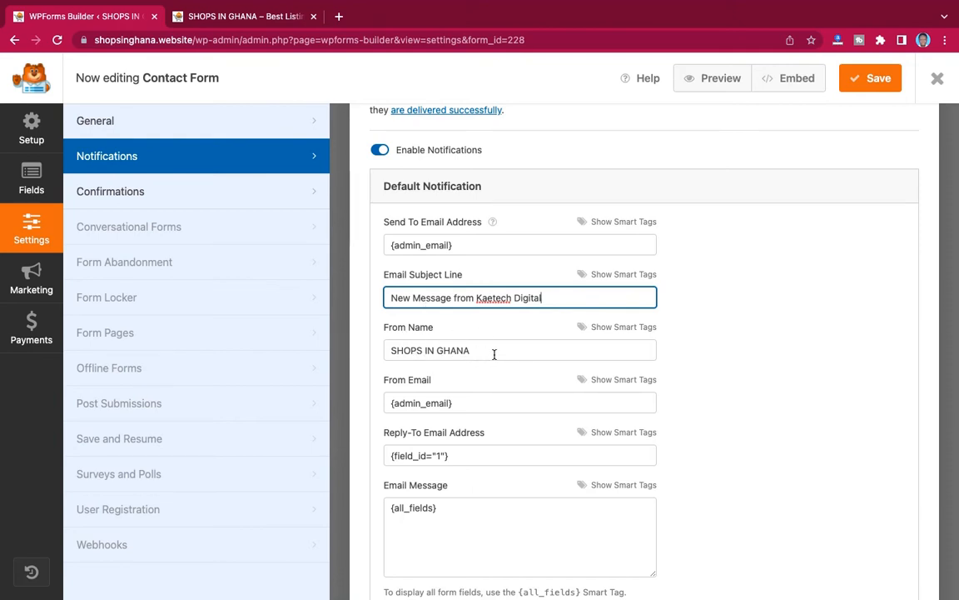
# Review the remaining default notification settings, including the sender, reply-to address and email message
pyautogui.scroll(-2, 518, 402)
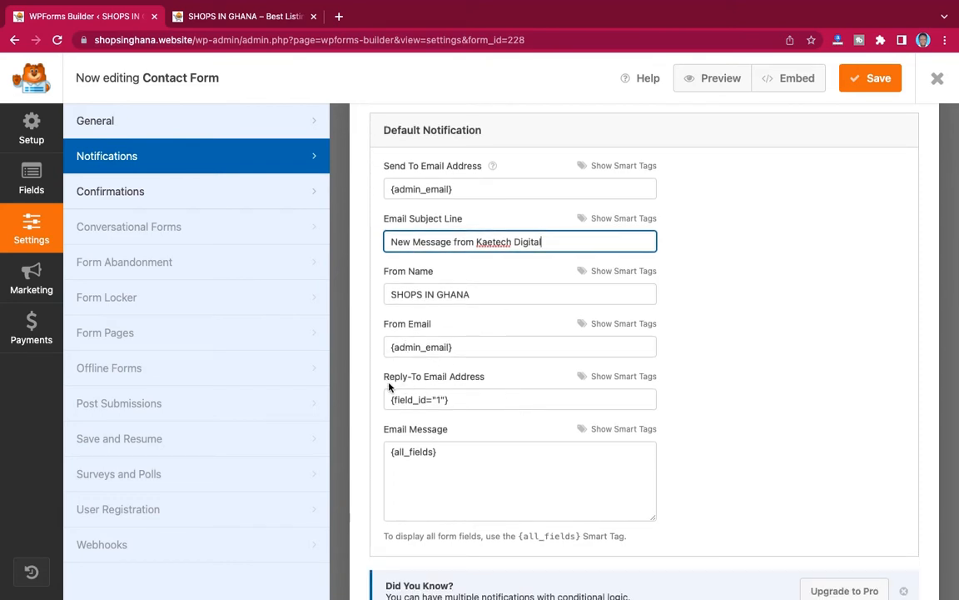
pyautogui.scroll(-2, 491, 391)
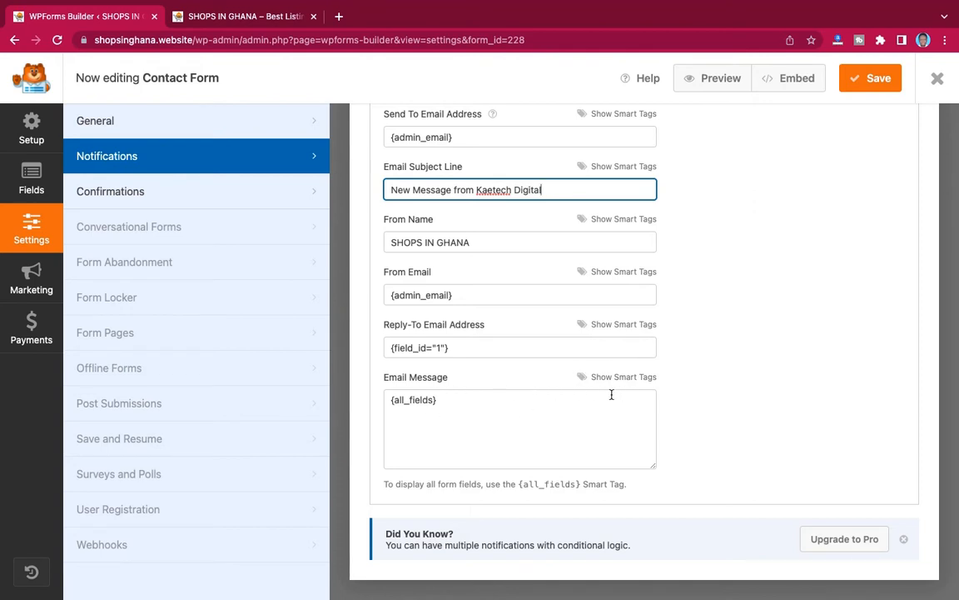
pyautogui.scroll(3, 709, 277)
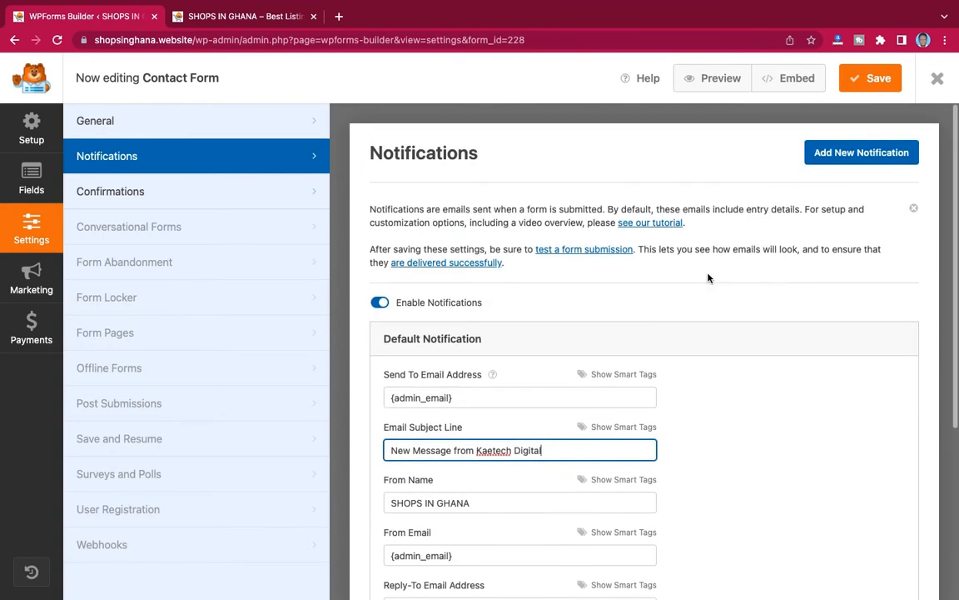
pyautogui.scroll(-3, 591, 278)
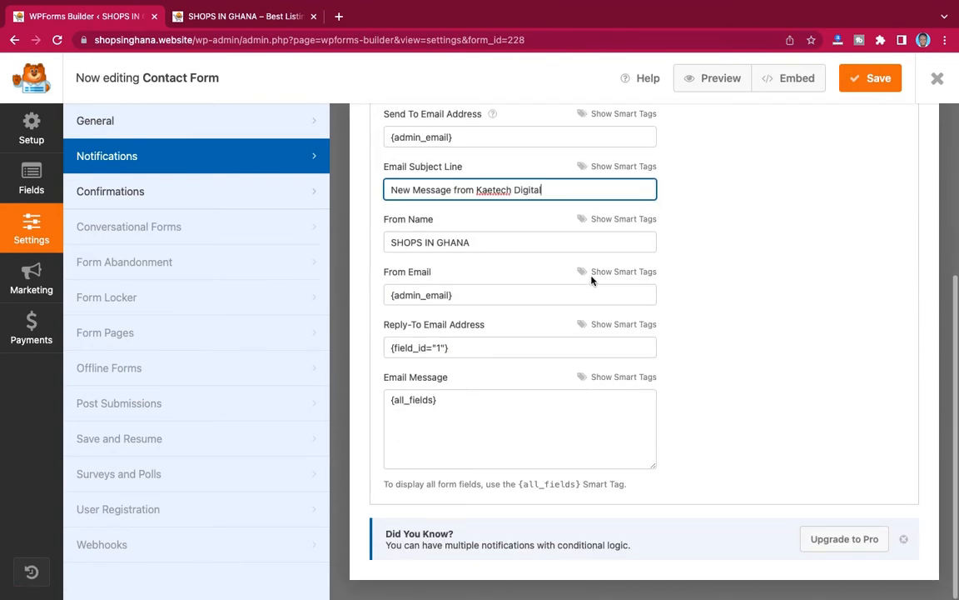
pyautogui.scroll(3, 591, 280)
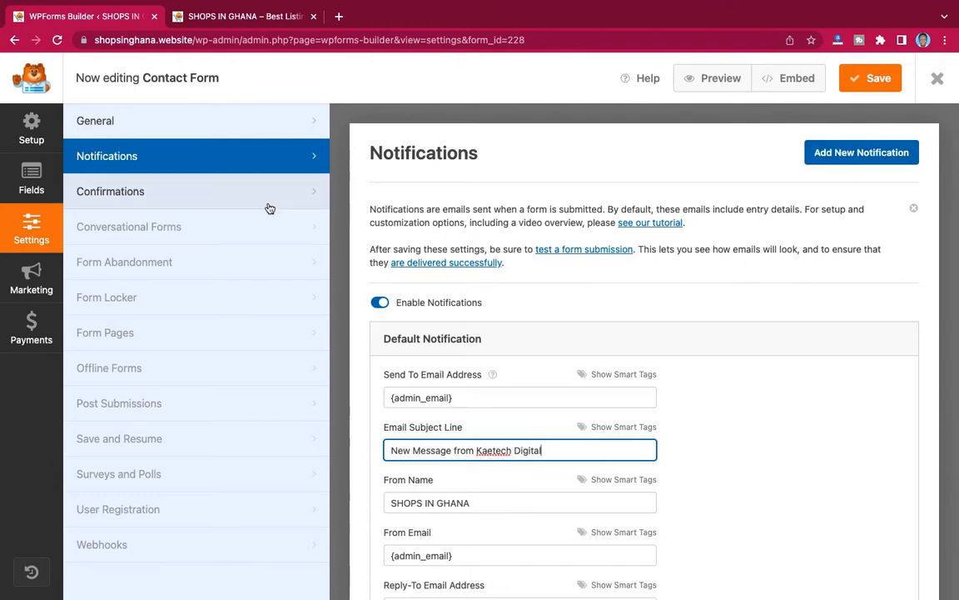
# Open the form's confirmation settings and try the Go to URL (Redirect) and Show Page confirmation types, checking the available confirmation pages
pyautogui.click(211, 192)
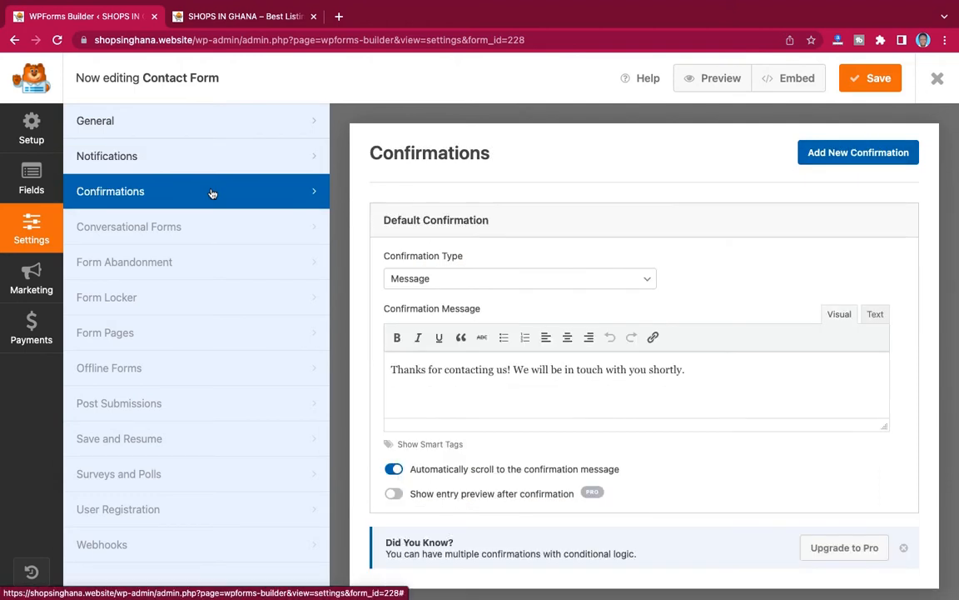
pyautogui.scroll(-1, 681, 298)
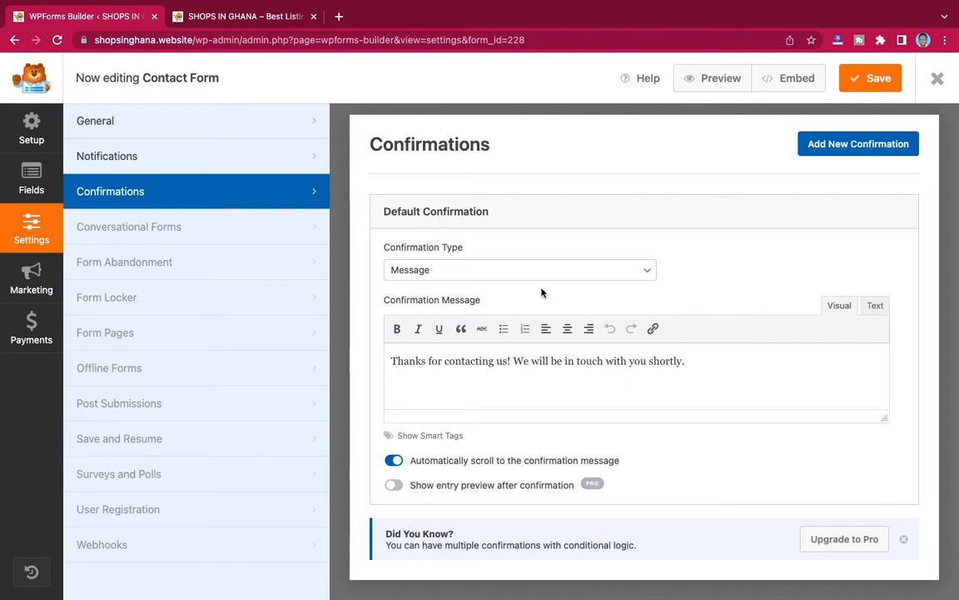
pyautogui.click(594, 270)
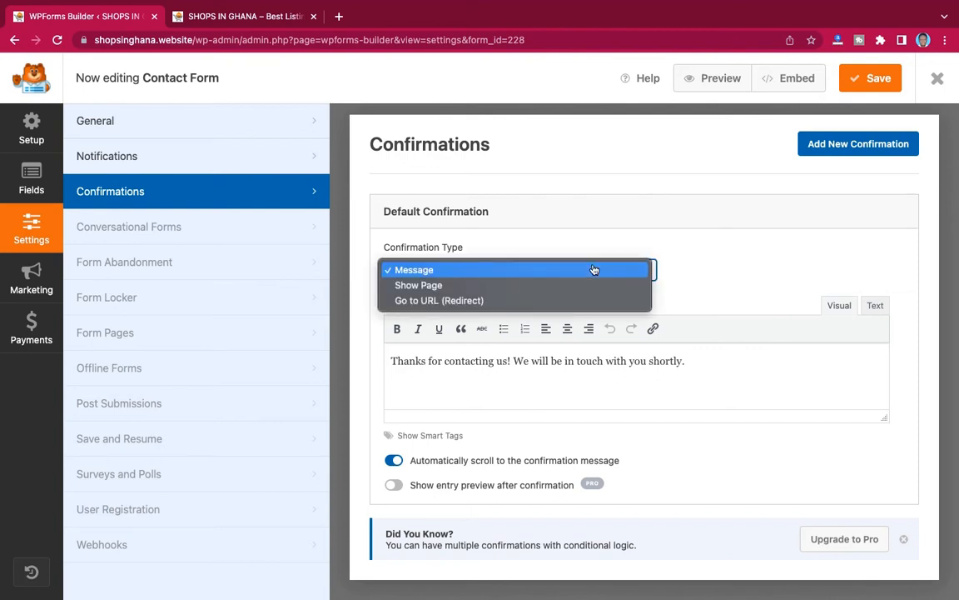
pyautogui.click(460, 302)
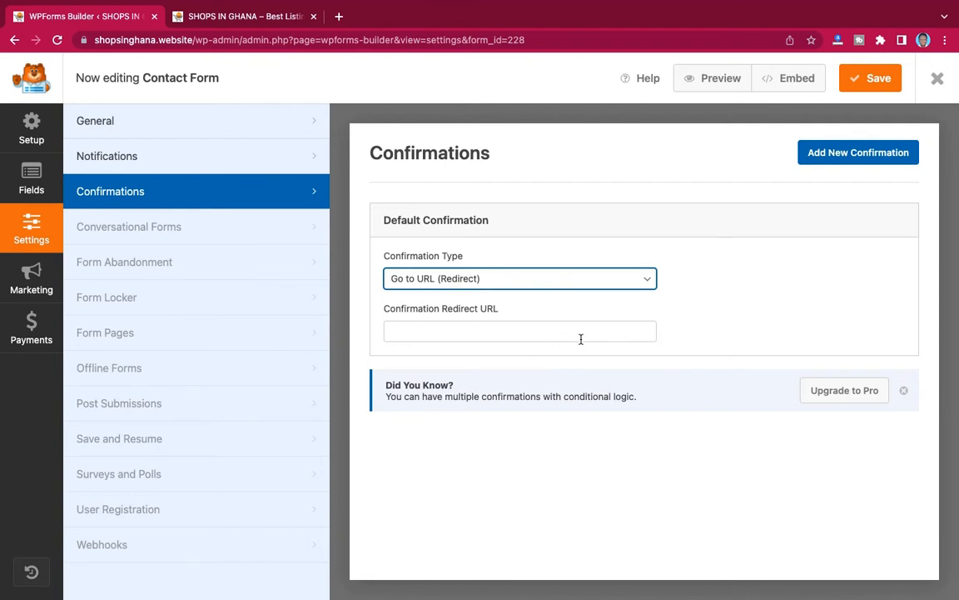
pyautogui.click(556, 280)
pyautogui.click(511, 261)
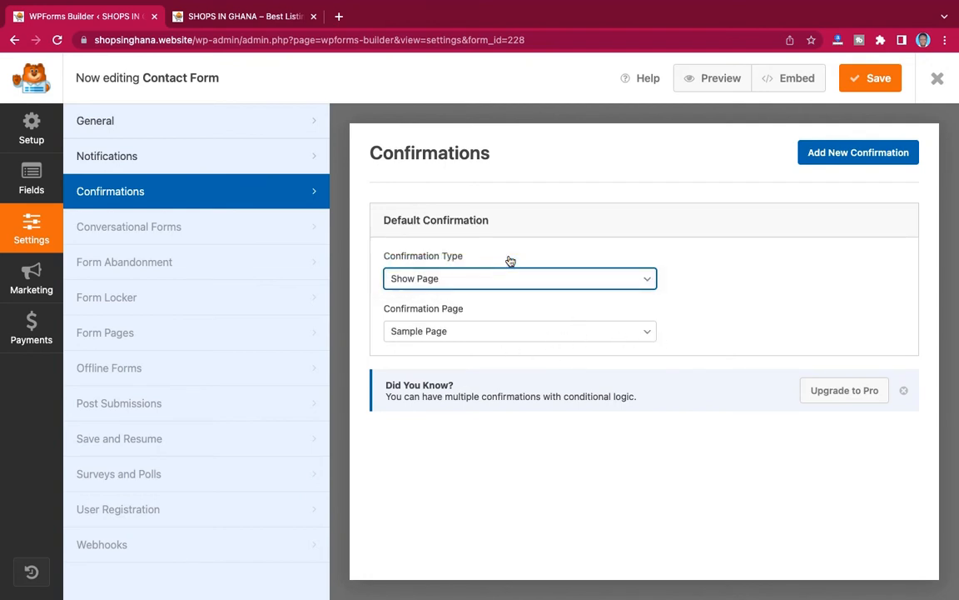
pyautogui.click(432, 330)
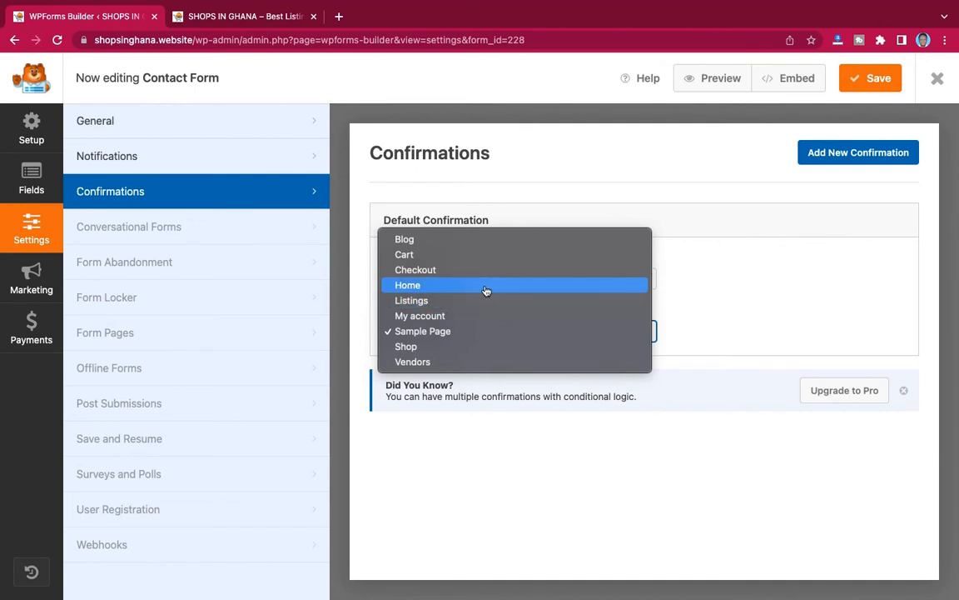
pyautogui.click(742, 293)
# Set the default confirmation type to Message and save the form
pyautogui.click(588, 278)
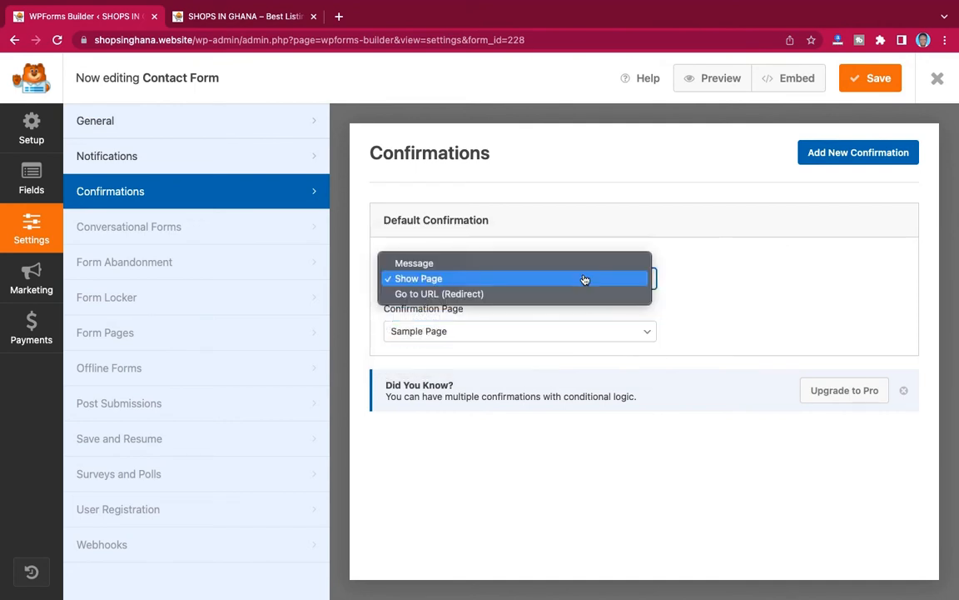
pyautogui.click(549, 264)
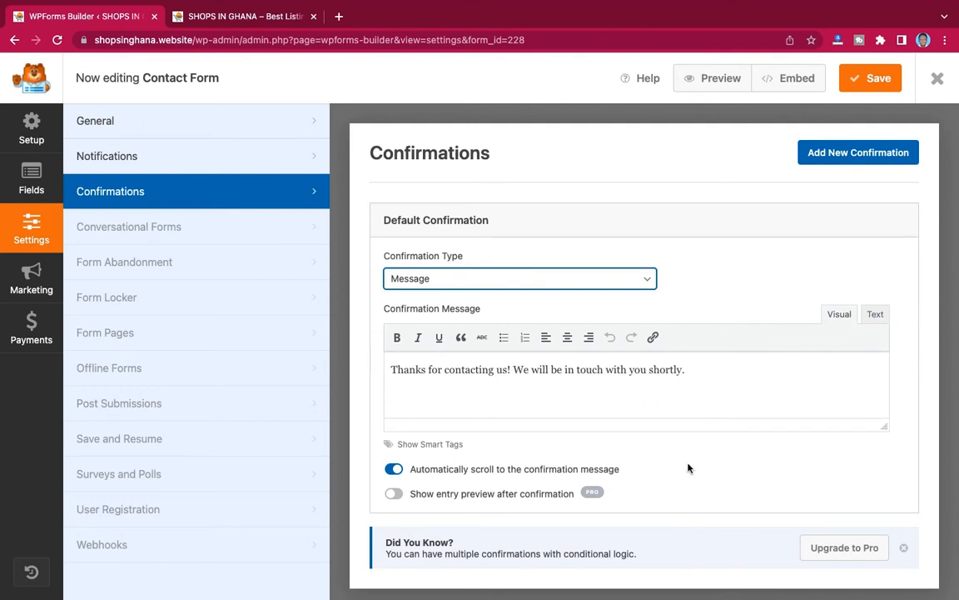
pyautogui.scroll(-1, 702, 459)
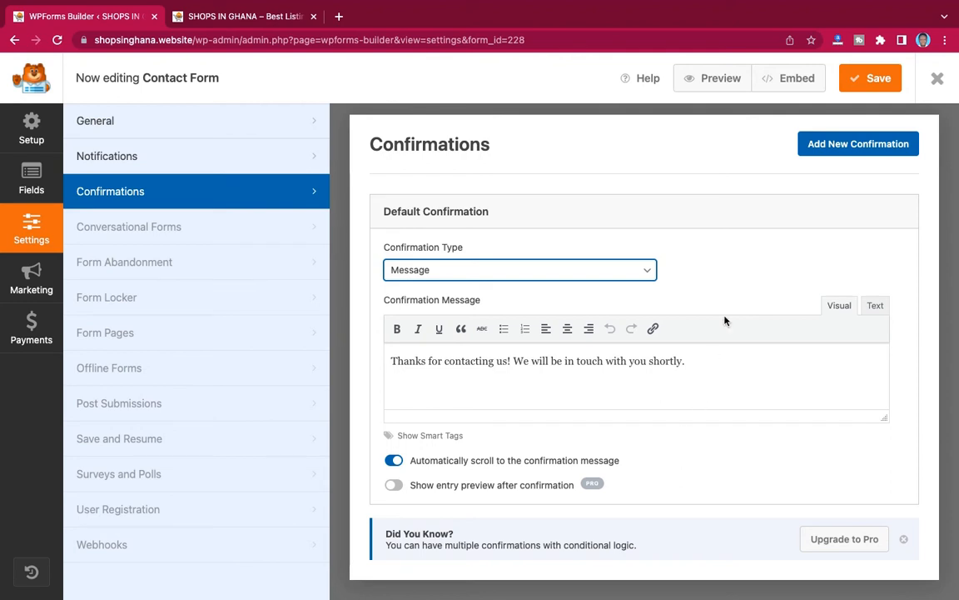
pyautogui.scroll(1, 741, 266)
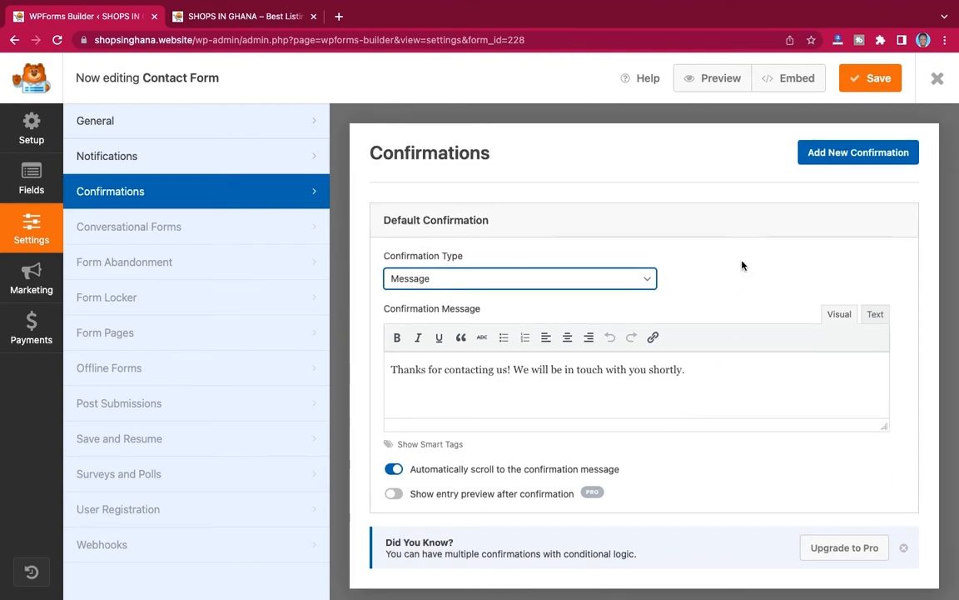
pyautogui.click(877, 79)
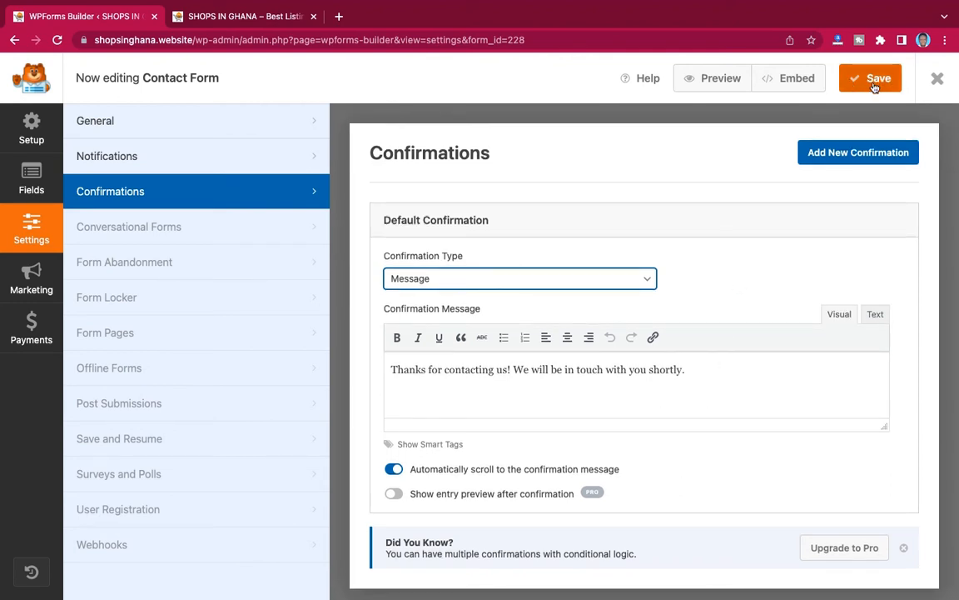
pyautogui.click(877, 79)
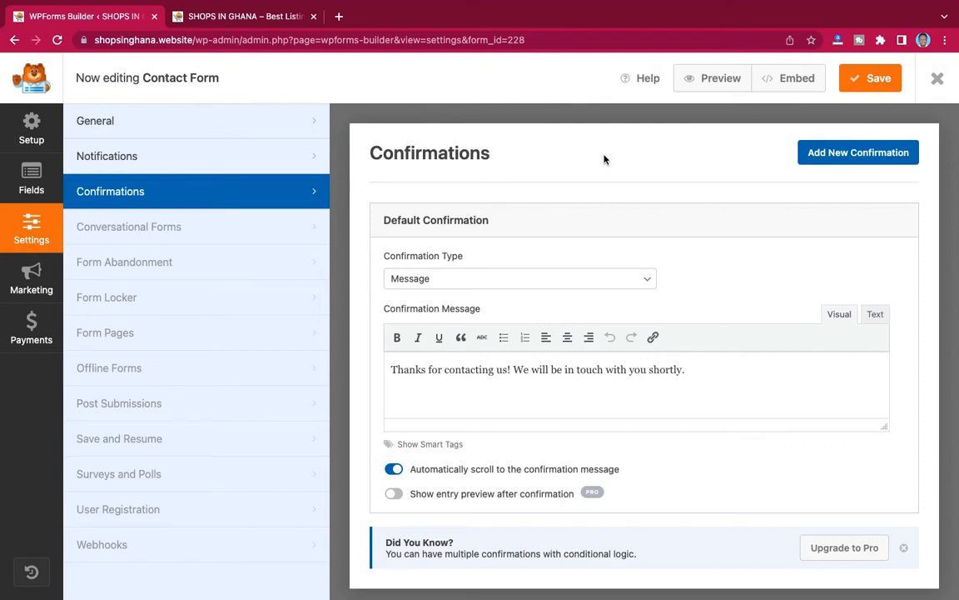
# Embed the contact form in a new page named "Contact Us"
pyautogui.click(791, 80)
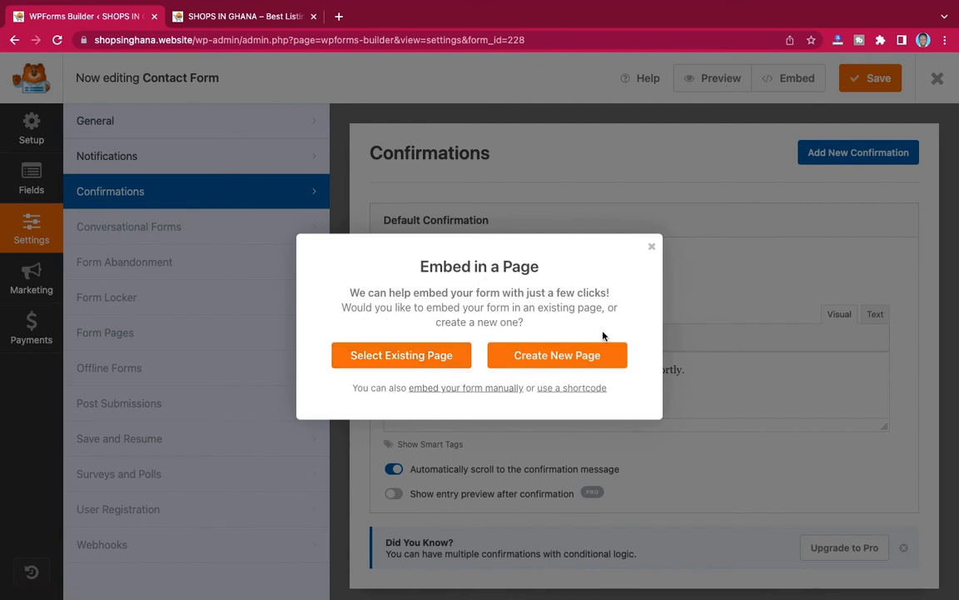
pyautogui.click(558, 356)
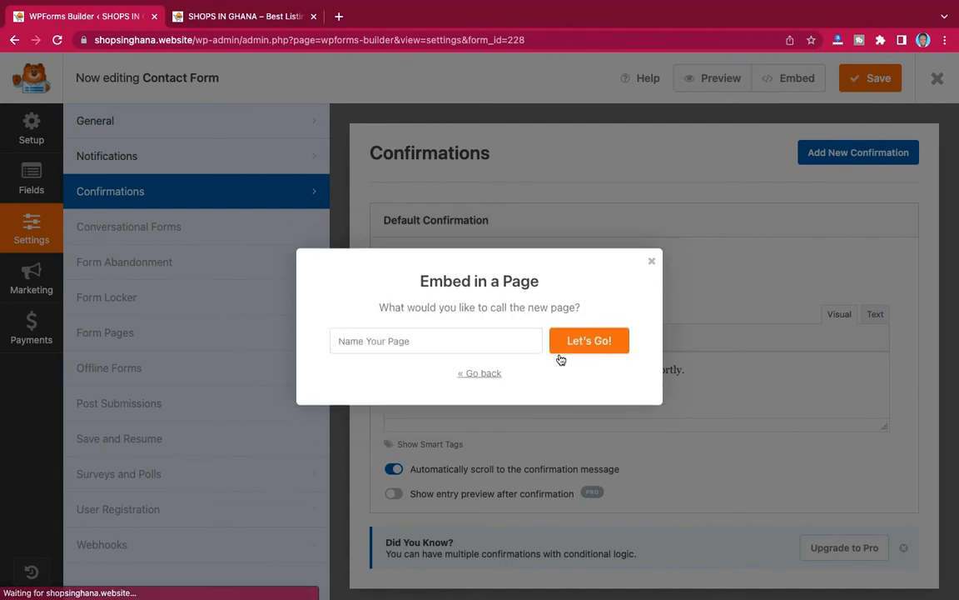
pyautogui.click(460, 337)
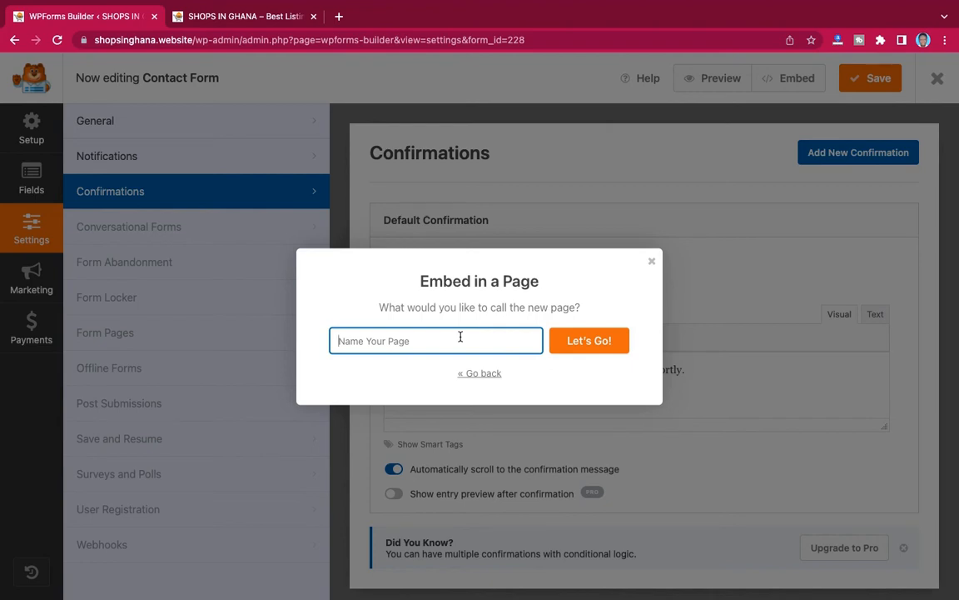
pyautogui.write('Contact Us')
pyautogui.click(602, 347)
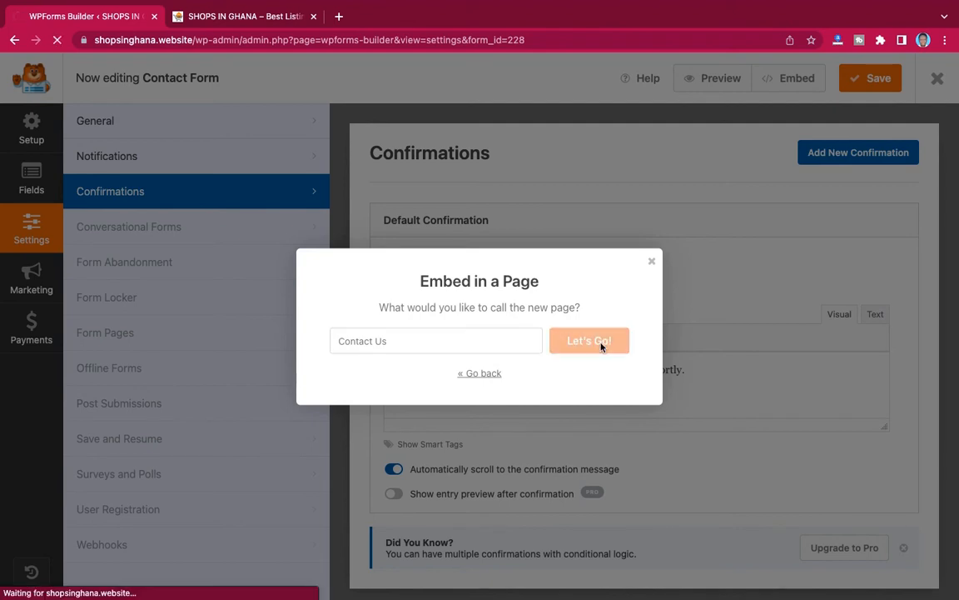
# Check the embedded form on the Contact Us page draft and publish the page
pyautogui.scroll(-5, 522, 413)
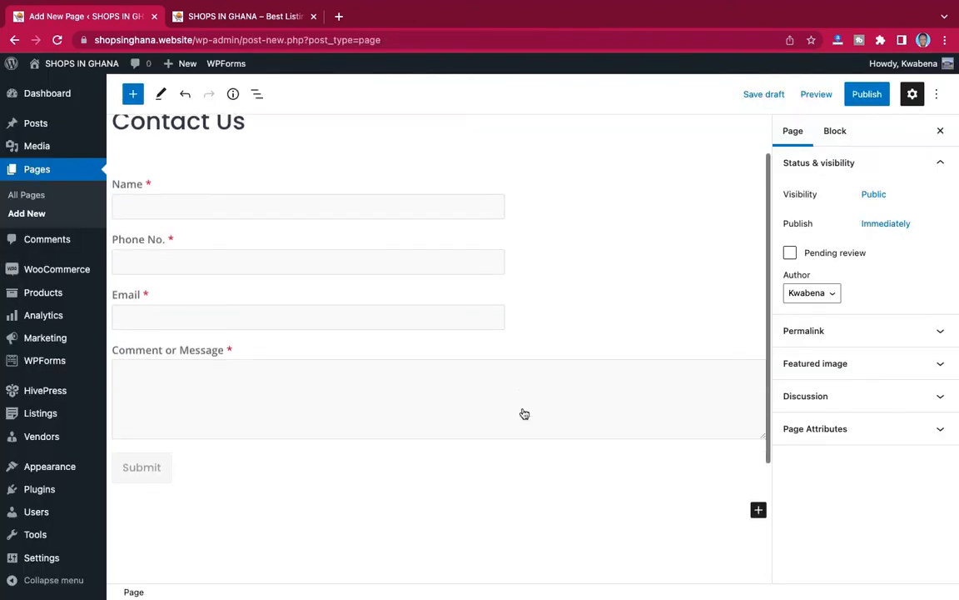
pyautogui.scroll(2, 523, 413)
pyautogui.scroll(3, 522, 412)
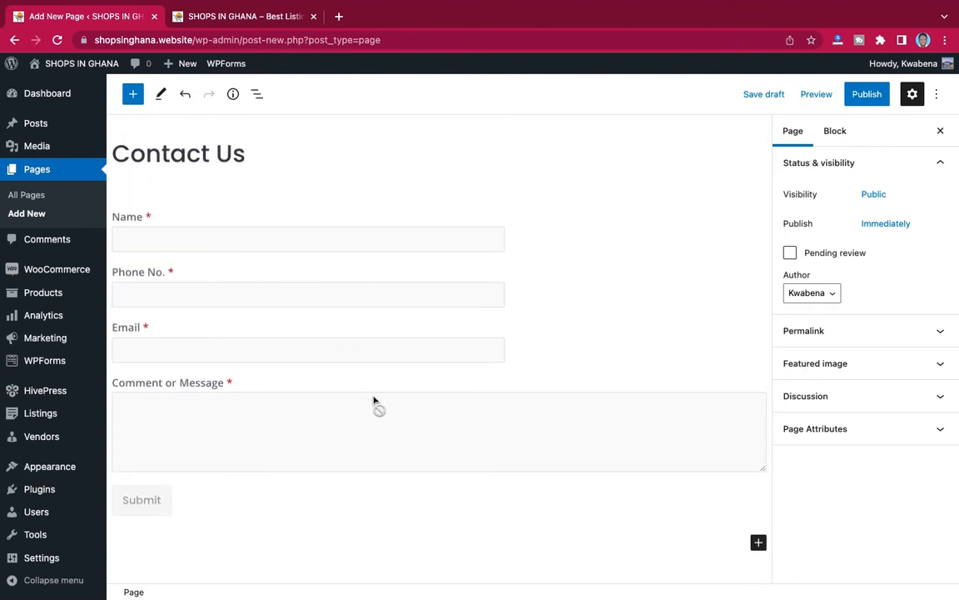
pyautogui.scroll(-5, 373, 401)
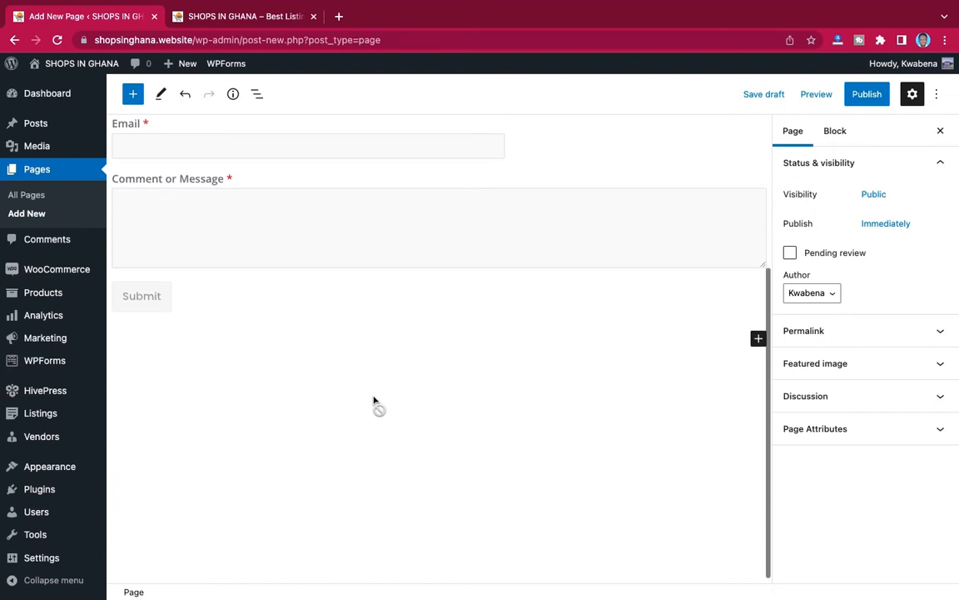
pyautogui.scroll(5, 374, 401)
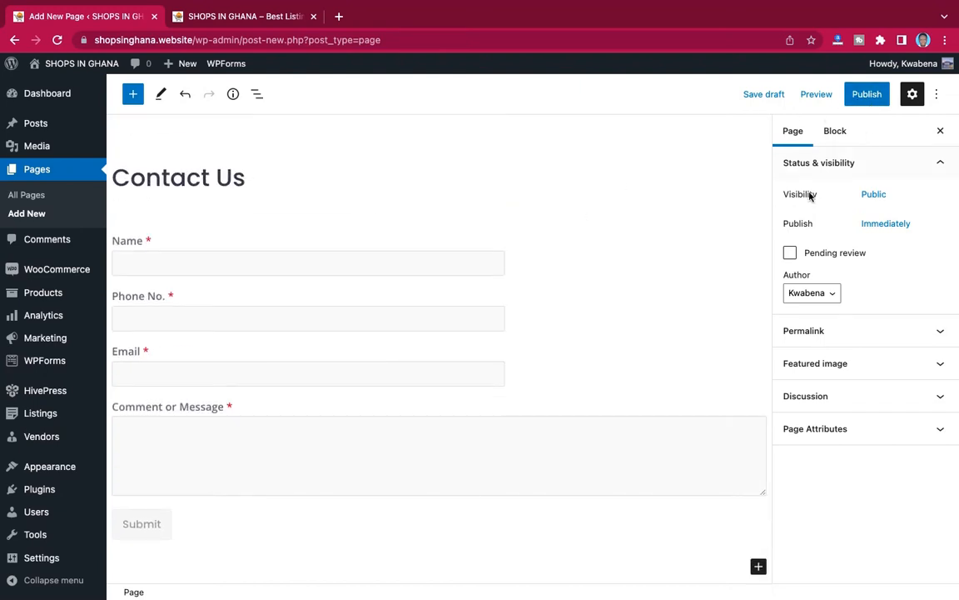
pyautogui.click(487, 329)
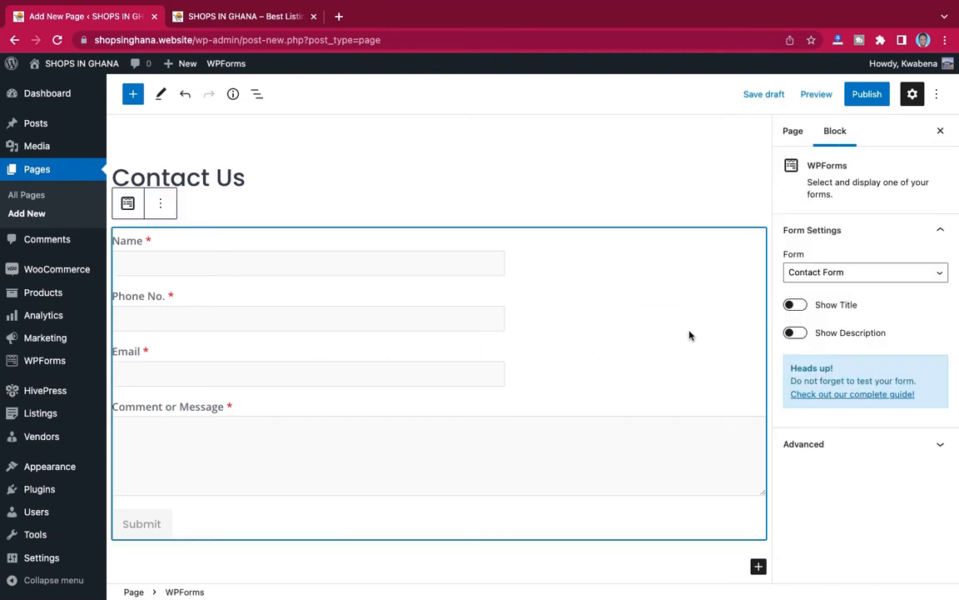
pyautogui.click(867, 94)
pyautogui.click(829, 95)
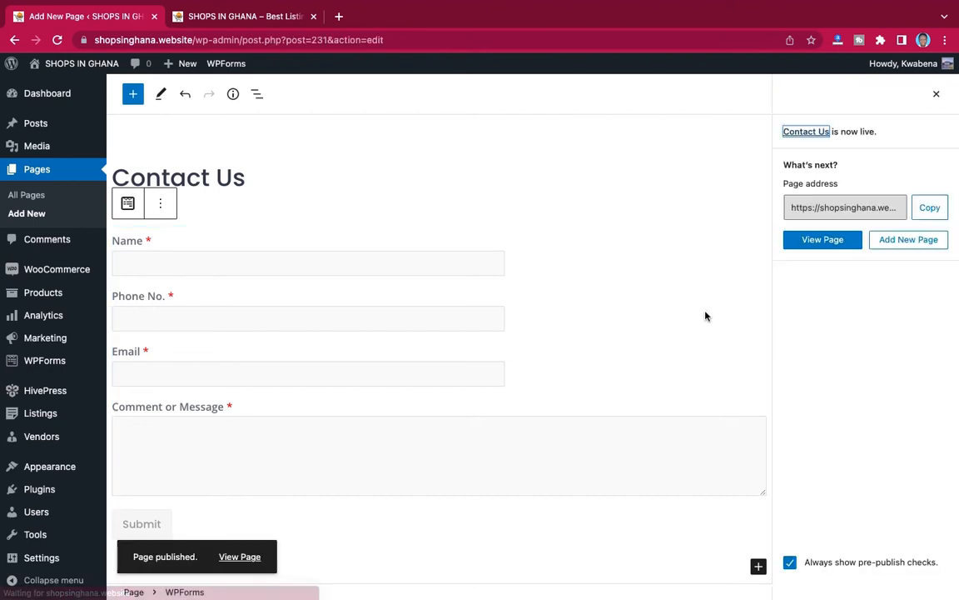
# Open the published Contact Us page in a new browser tab and switch to it
pyautogui.rightClick(246, 562)
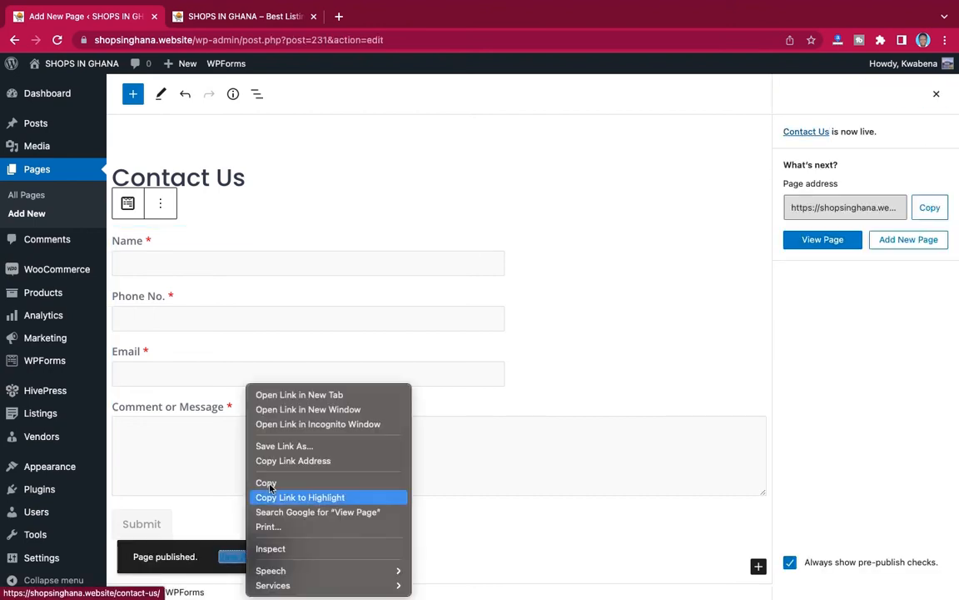
pyautogui.click(270, 357)
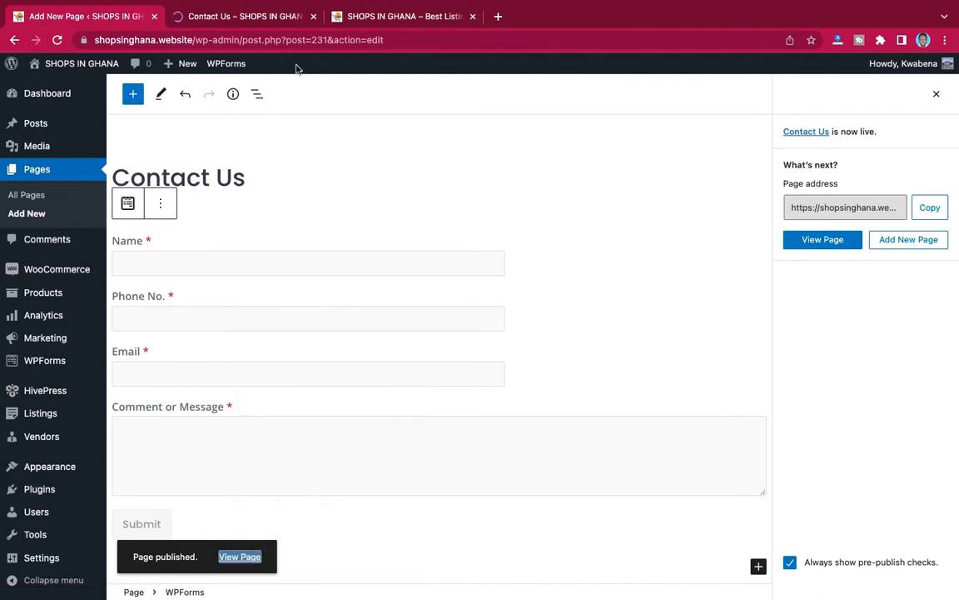
pyautogui.click(253, 17)
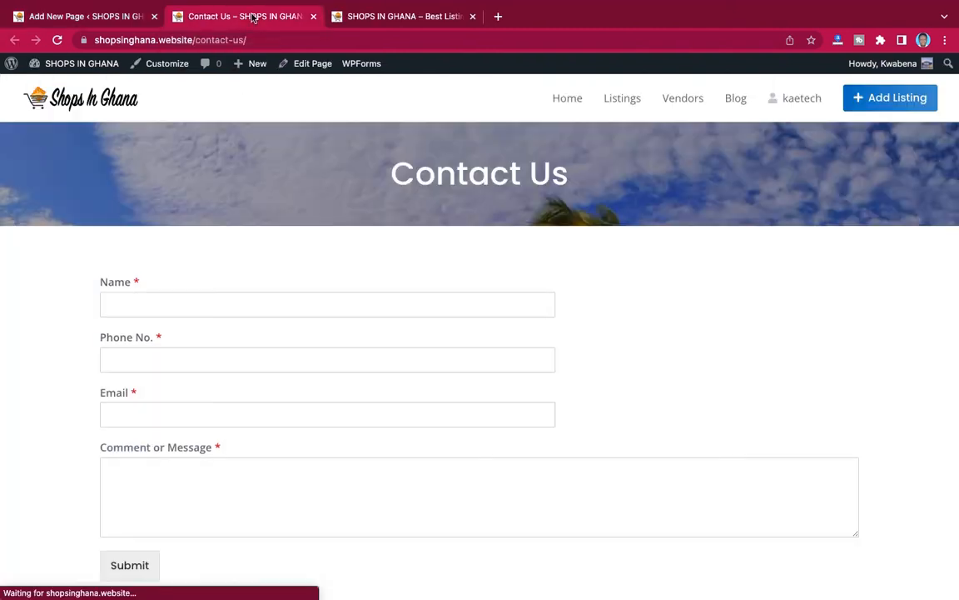
# Examine the live Contact Us page, including its header, form fields, submit button and footer
pyautogui.scroll(-5, 642, 325)
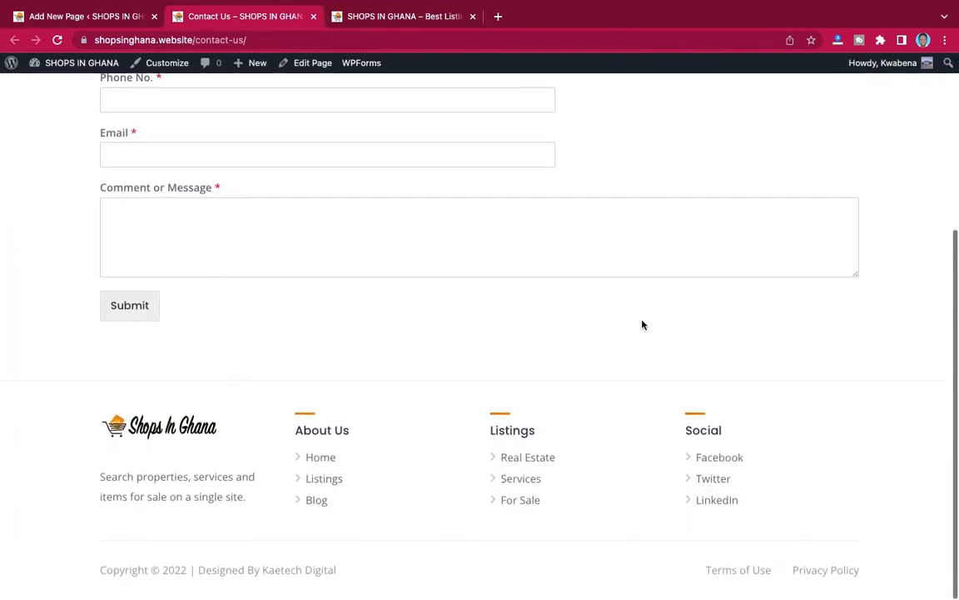
pyautogui.scroll(3, 641, 323)
pyautogui.scroll(1, 641, 321)
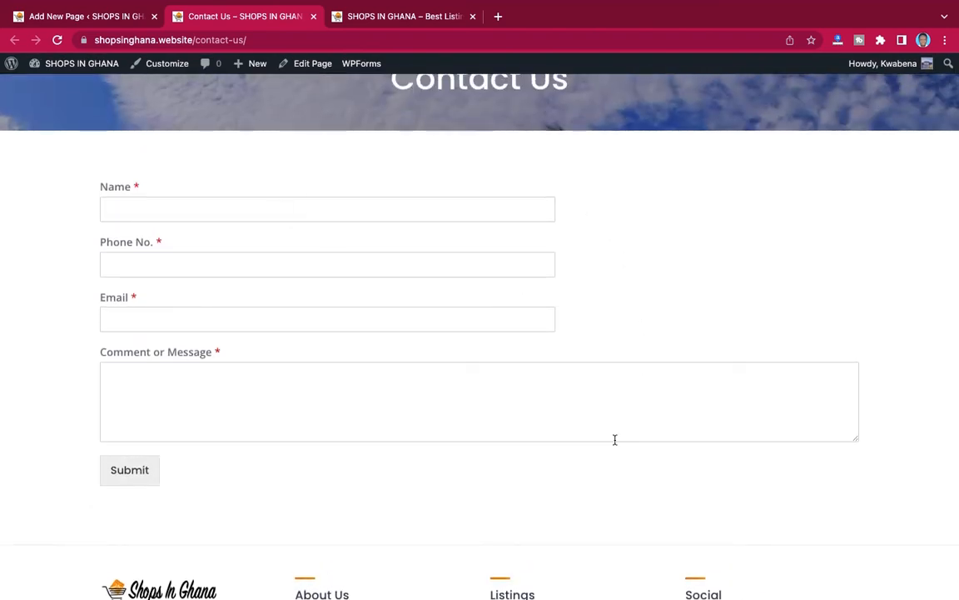
pyautogui.scroll(-3, 615, 439)
pyautogui.scroll(5, 615, 441)
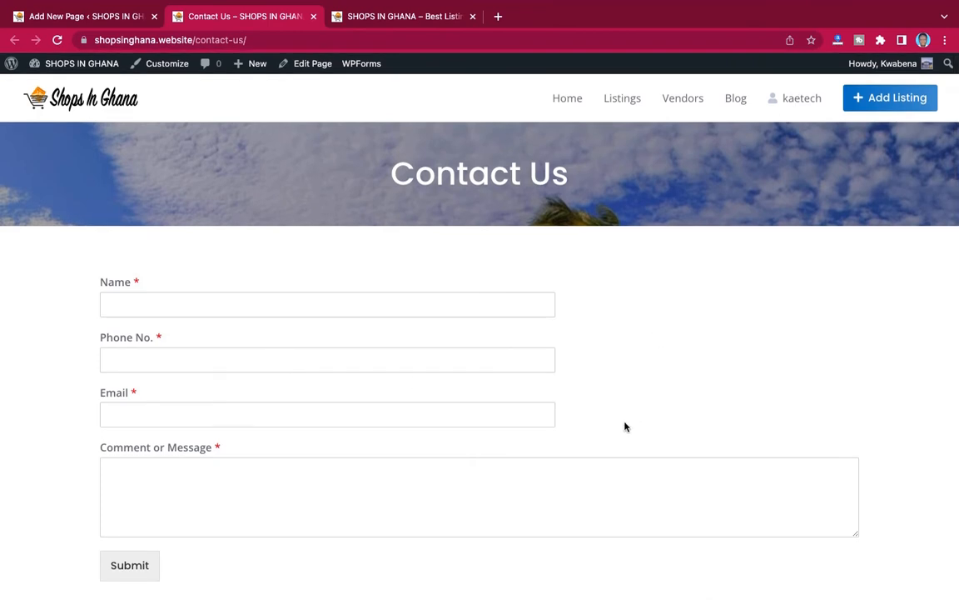
pyautogui.scroll(-3, 600, 372)
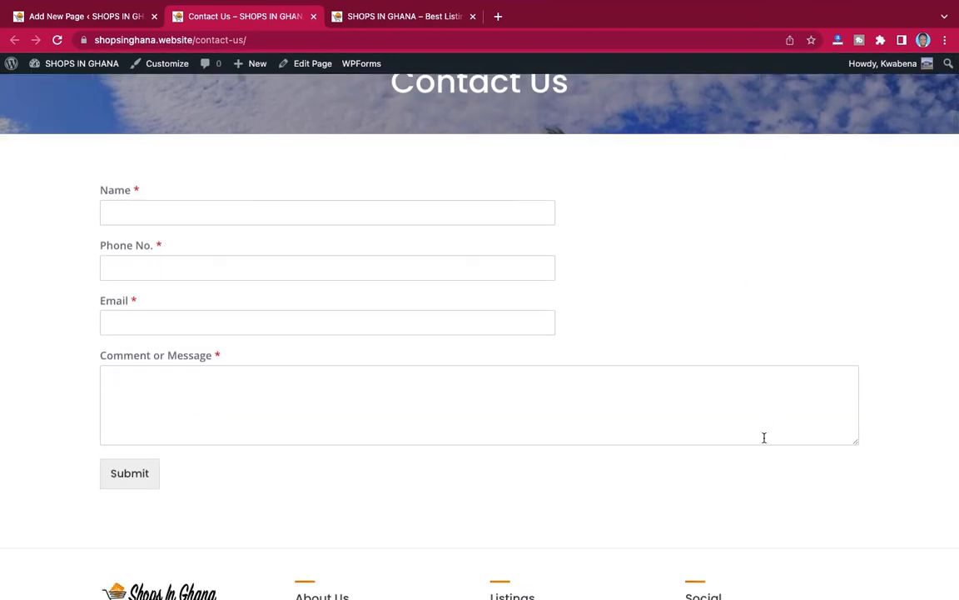
pyautogui.scroll(3, 764, 438)
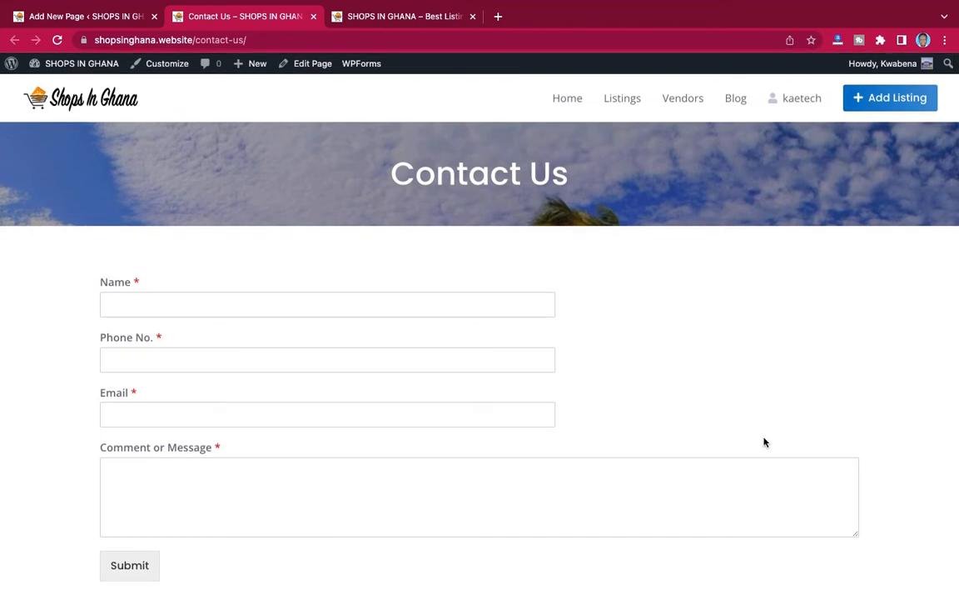
pyautogui.scroll(-5, 764, 441)
pyautogui.scroll(1, 764, 442)
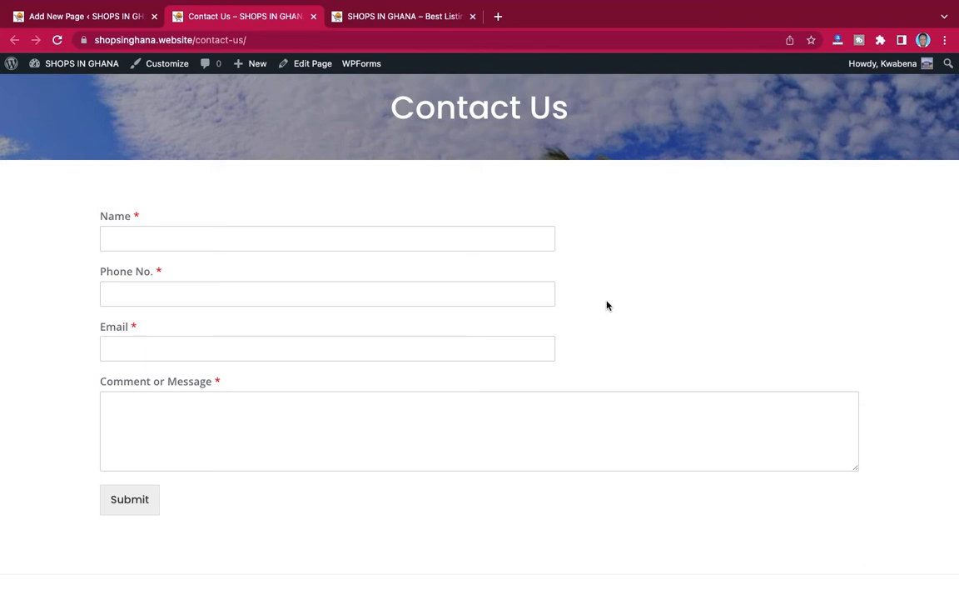
pyautogui.scroll(2, 429, 185)
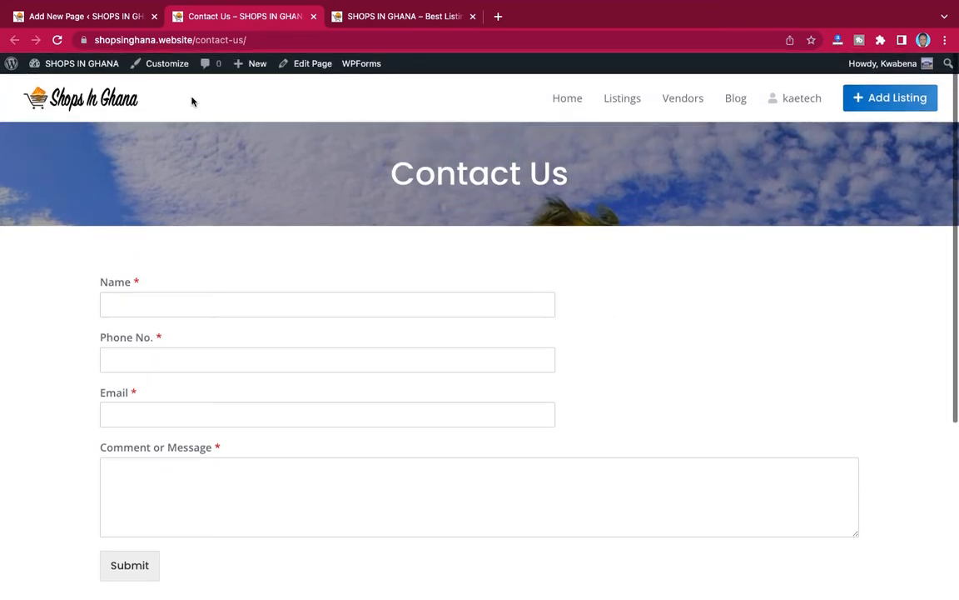
# Return to the admin tab, list all WPForms forms and highlight the Contact Form's shortcode
pyautogui.click(100, 18)
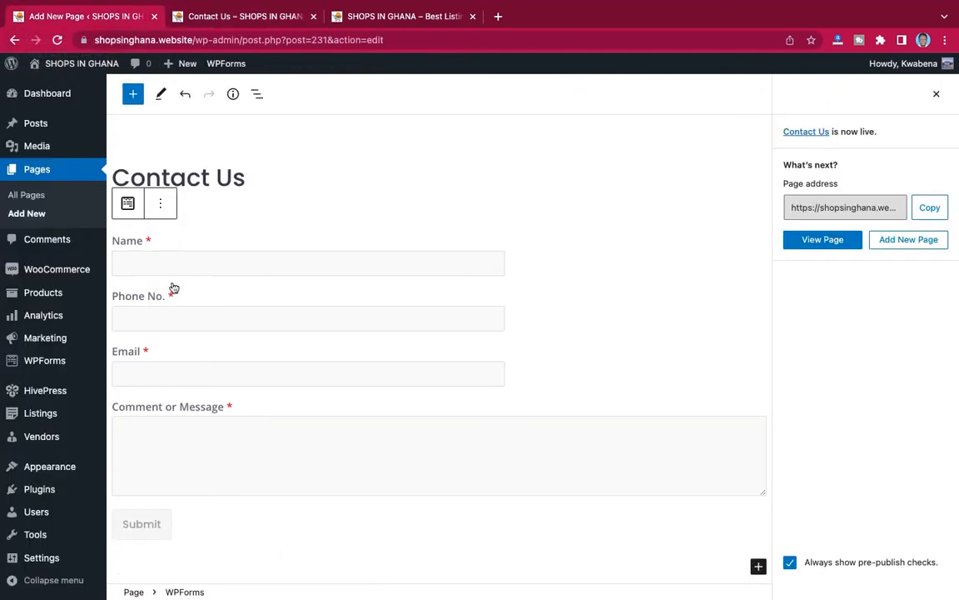
pyautogui.moveTo(38, 311)
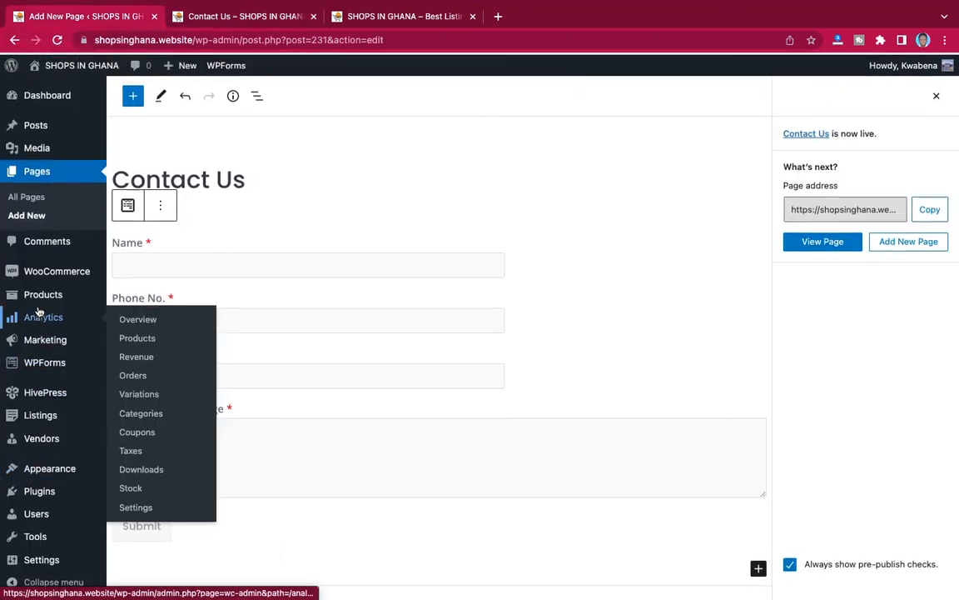
pyautogui.moveTo(48, 368)
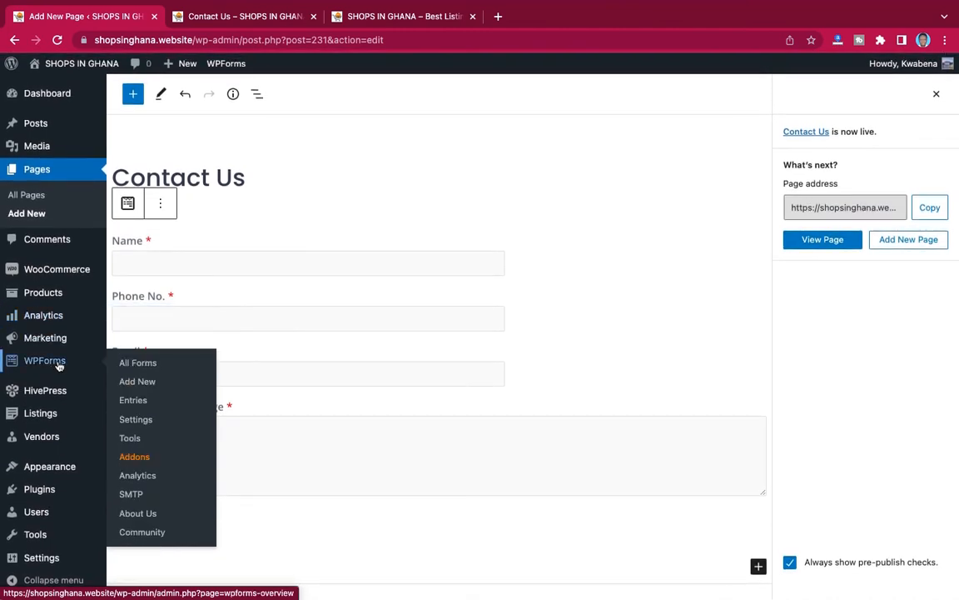
pyautogui.click(139, 364)
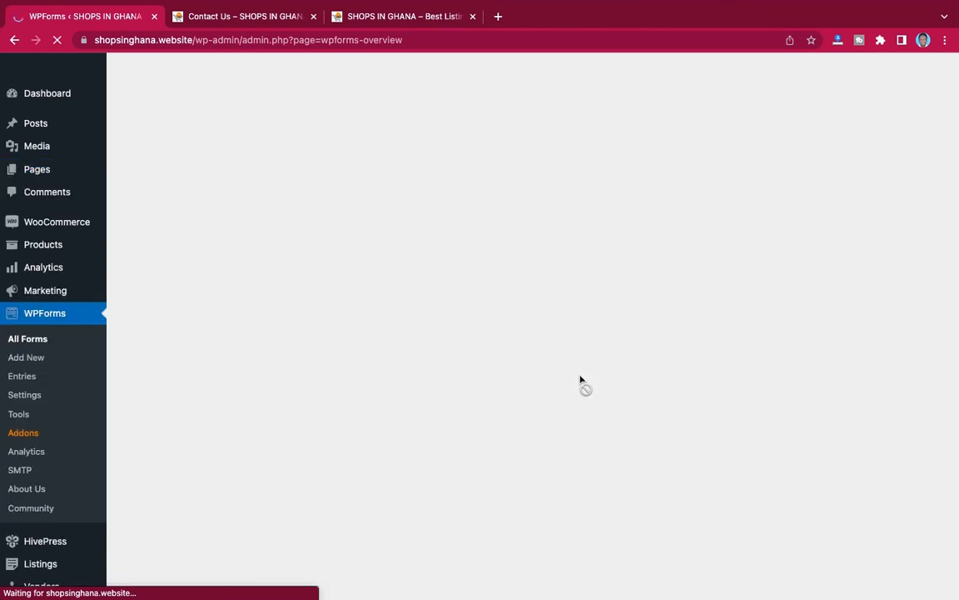
pyautogui.moveTo(199, 321)
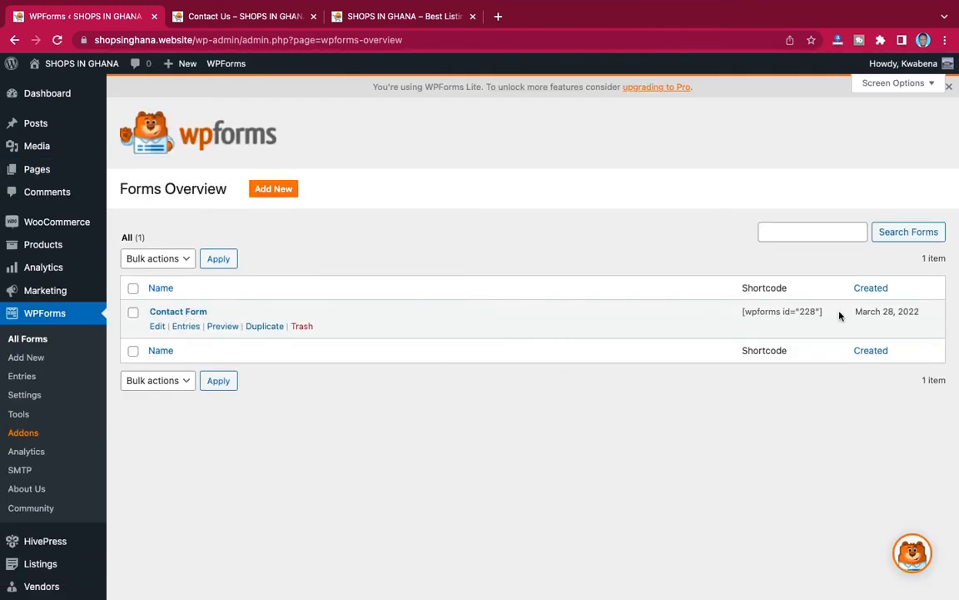
pyautogui.moveTo(825, 313); pyautogui.dragTo(746, 322)
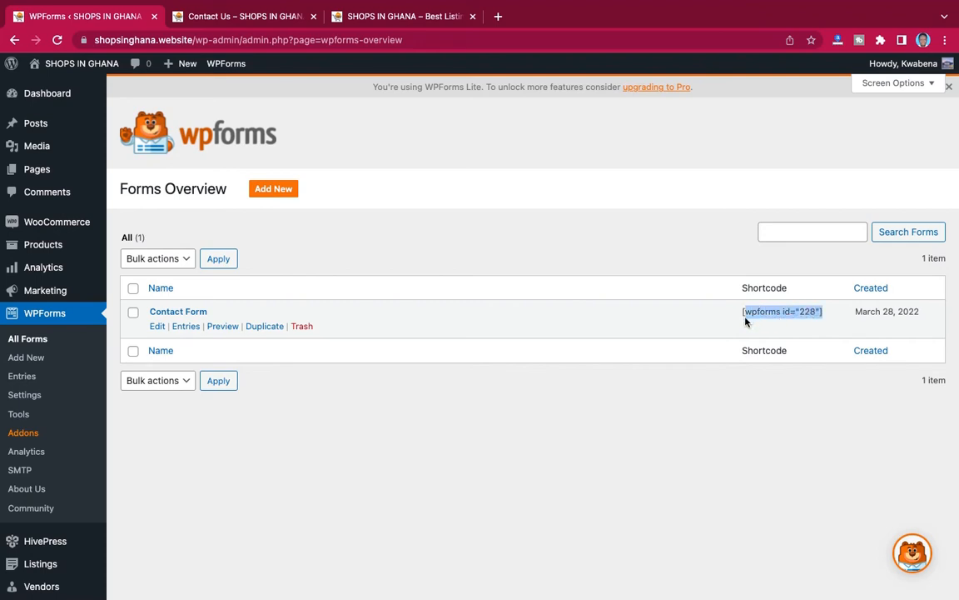
pyautogui.click(742, 322)
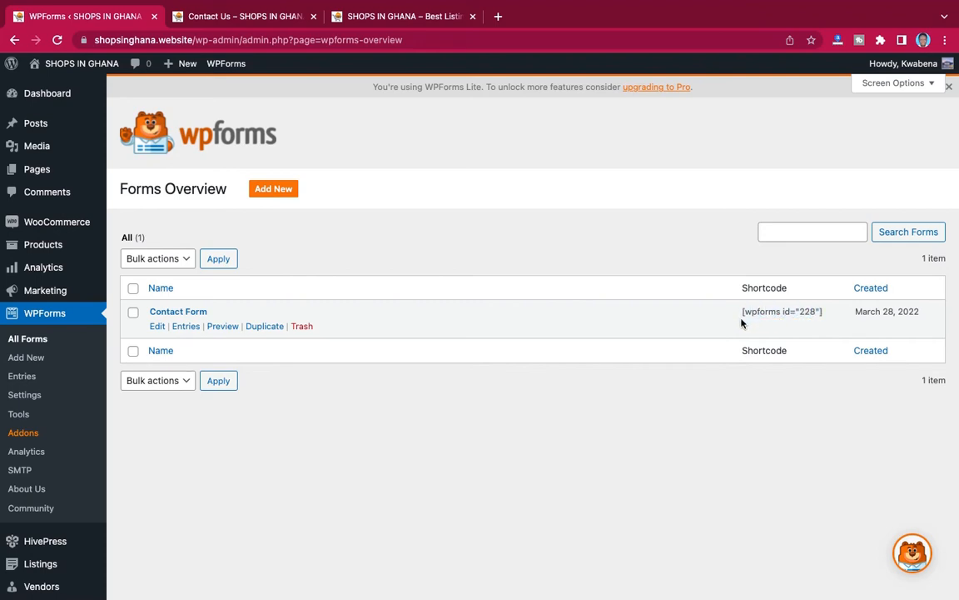
pyautogui.moveTo(826, 313); pyautogui.dragTo(755, 317)
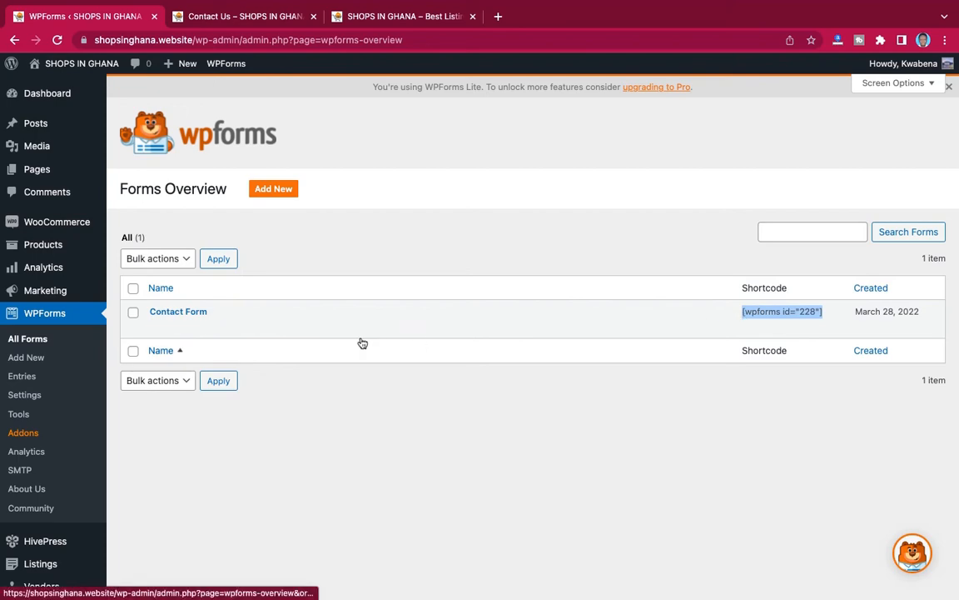
pyautogui.scroll(-3, 200, 375)
pyautogui.scroll(3, 202, 376)
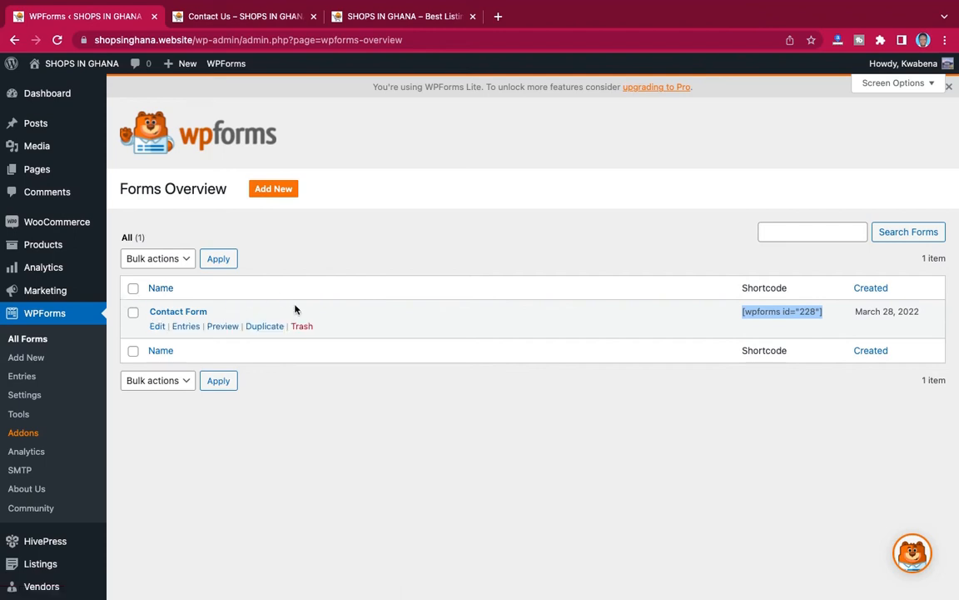
# Review the live Contact Us page again from its header to its footer
pyautogui.click(265, 24)
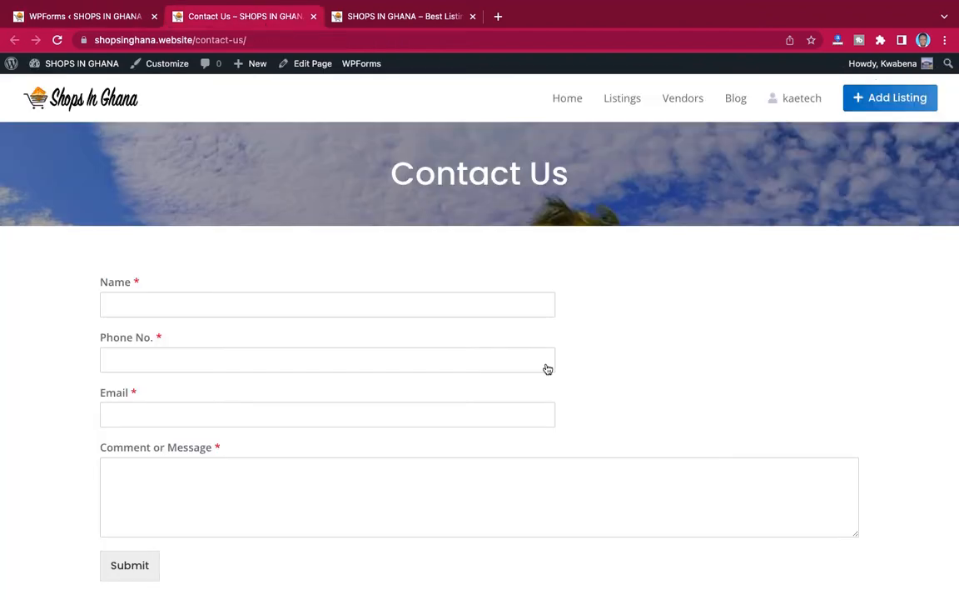
pyautogui.scroll(-5, 696, 420)
pyautogui.scroll(5, 696, 419)
# Go back to the WordPress admin and examine the list of installed plugins
pyautogui.click(90, 14)
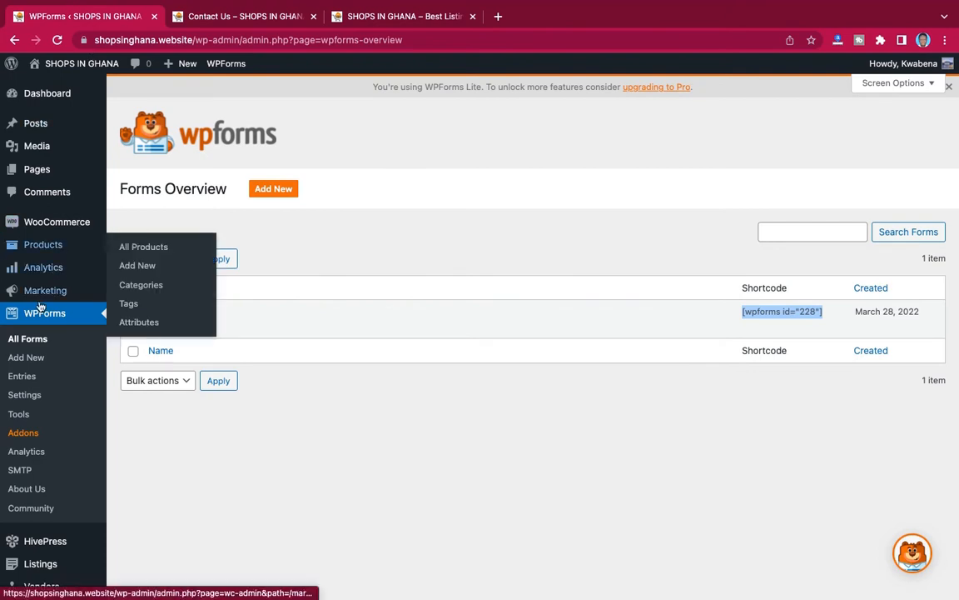
pyautogui.scroll(-3, 37, 333)
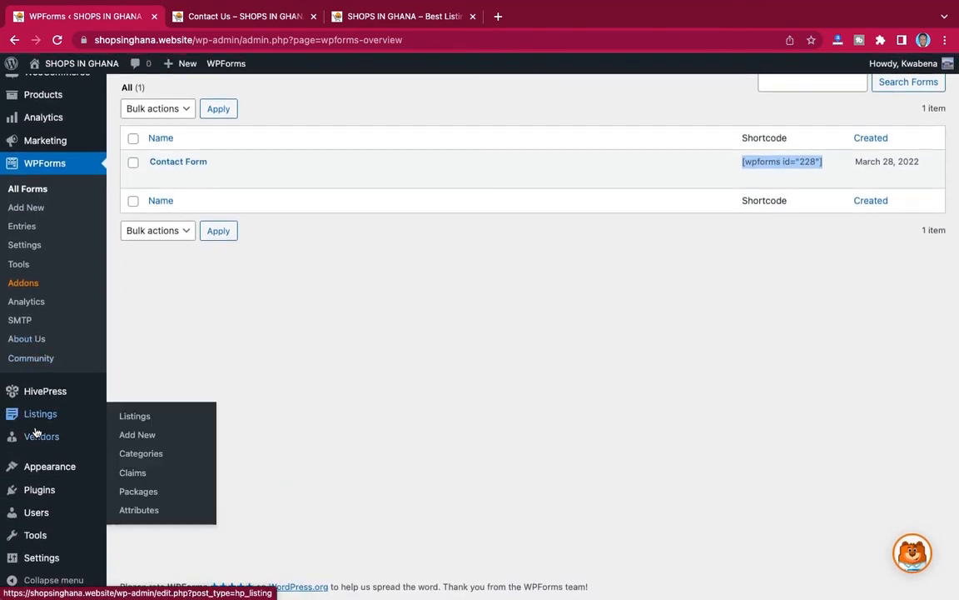
pyautogui.moveTo(36, 496)
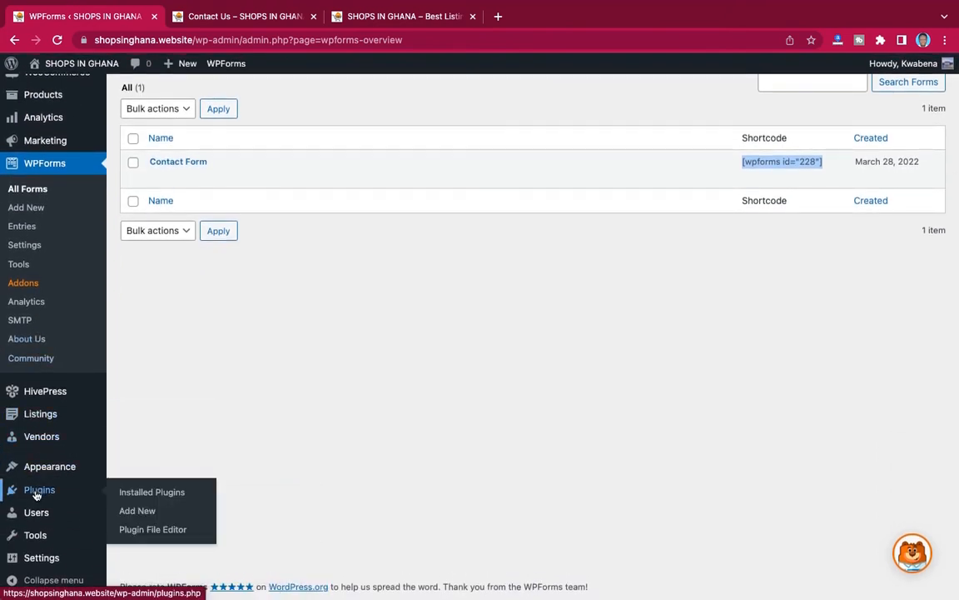
pyautogui.click(142, 492)
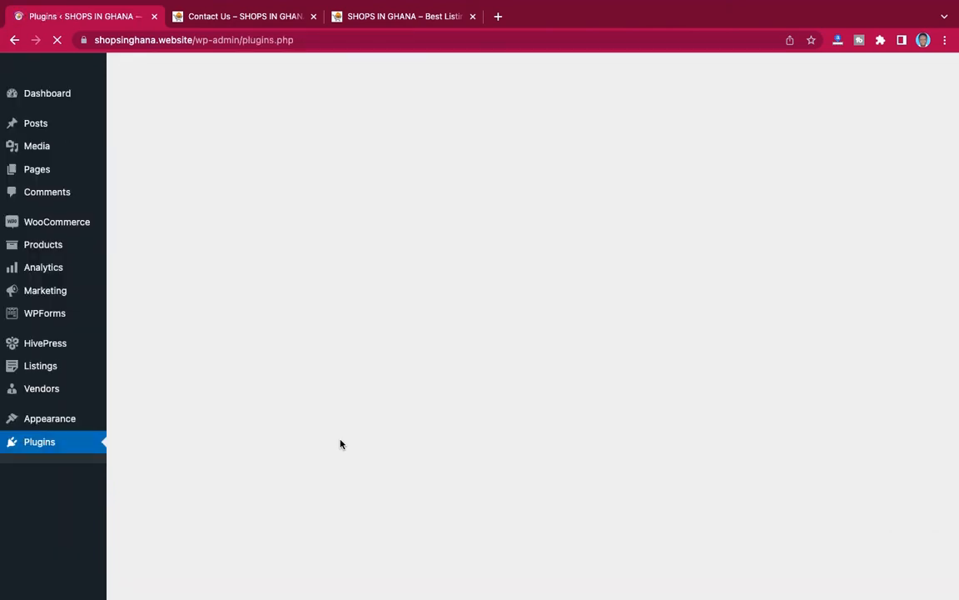
pyautogui.scroll(-2, 340, 444)
pyautogui.scroll(3, 317, 252)
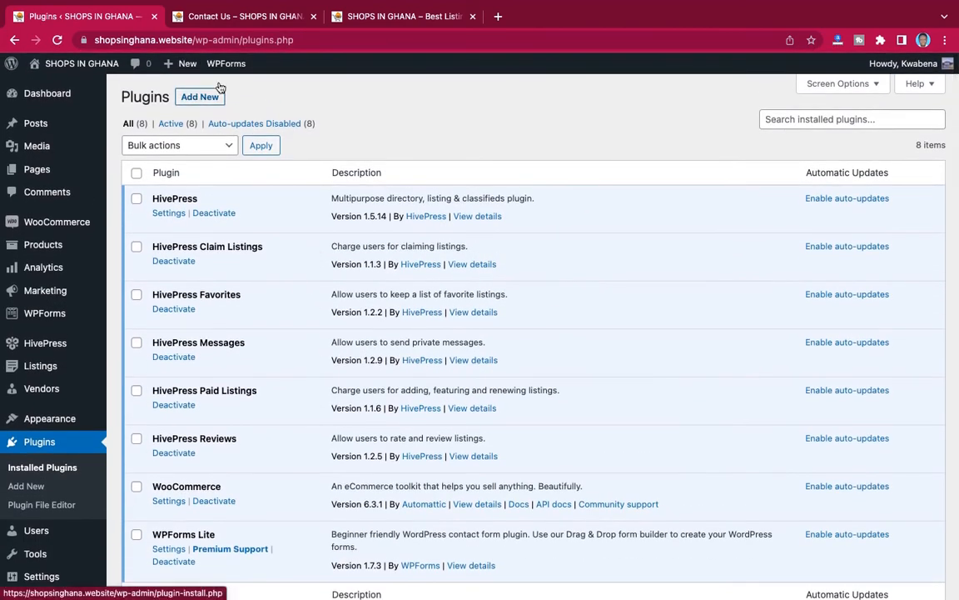
pyautogui.click(267, 21)
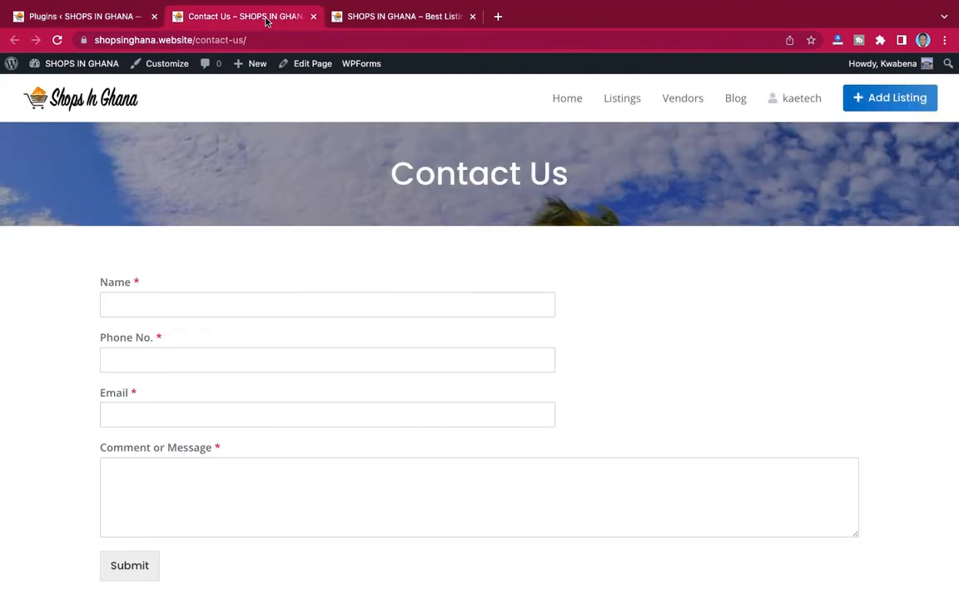
pyautogui.click(107, 20)
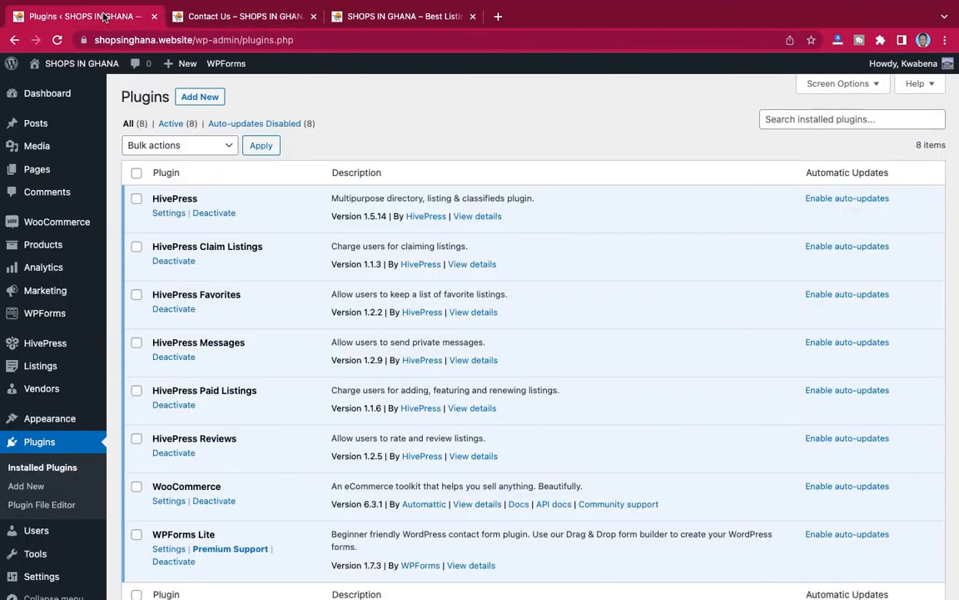
# Search for "elementor" among the plugins available to add to the site
pyautogui.click(203, 98)
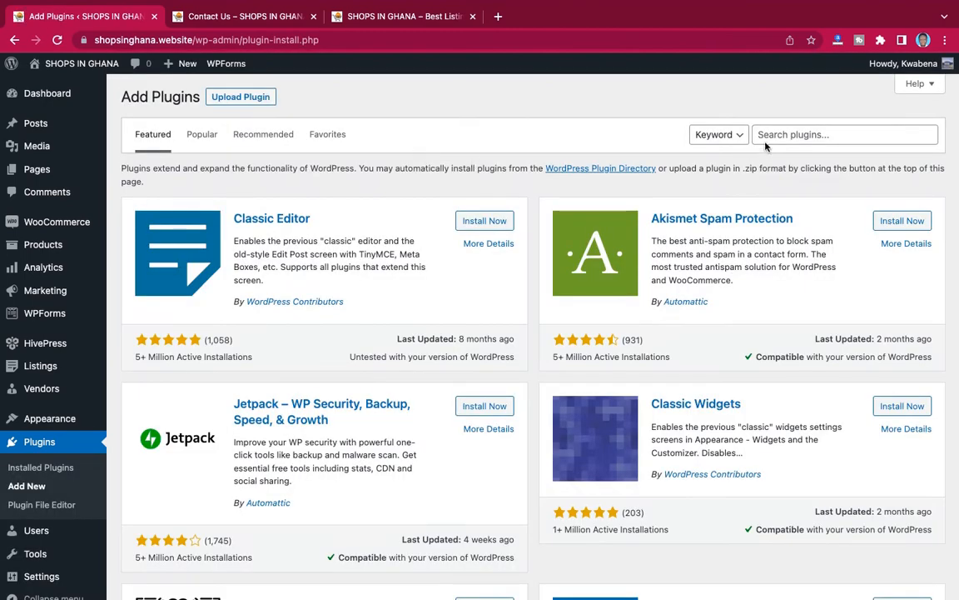
pyautogui.click(787, 136)
pyautogui.write('ele')
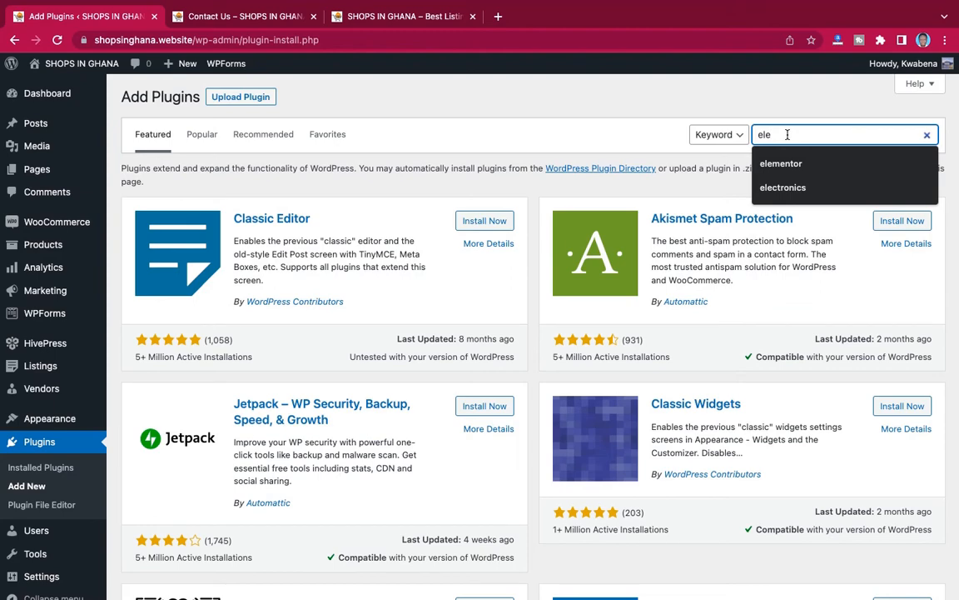
pyautogui.click(781, 163)
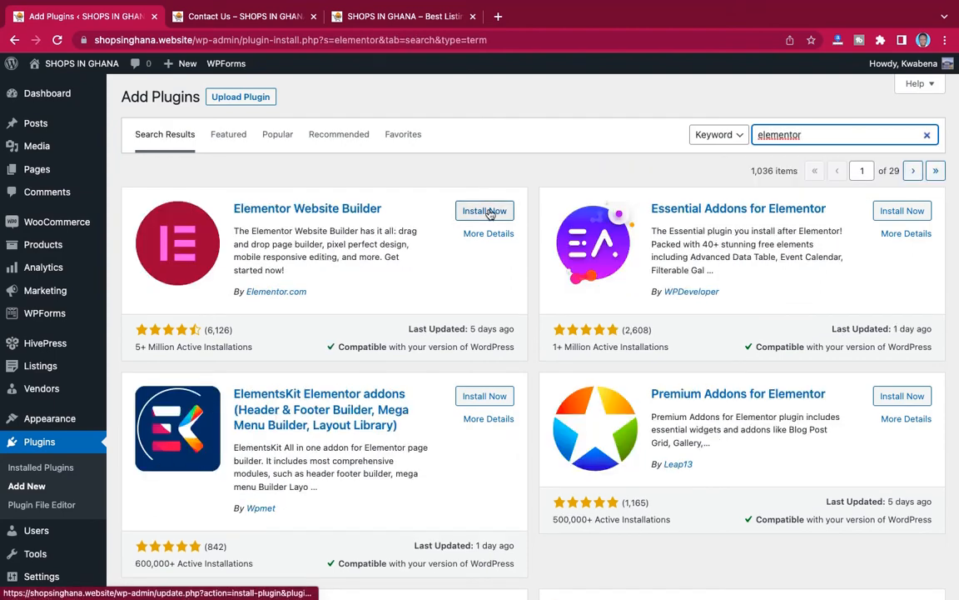
# Install Elementor Website Builder and the ElementsKit Elementor addons, and activate Elementor Website Builder
pyautogui.click(487, 214)
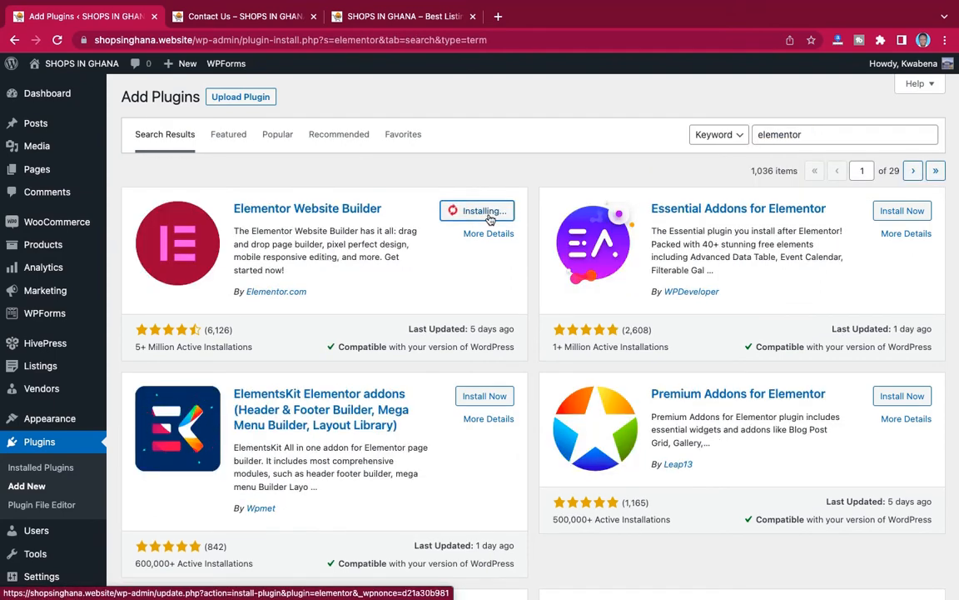
pyautogui.click(490, 397)
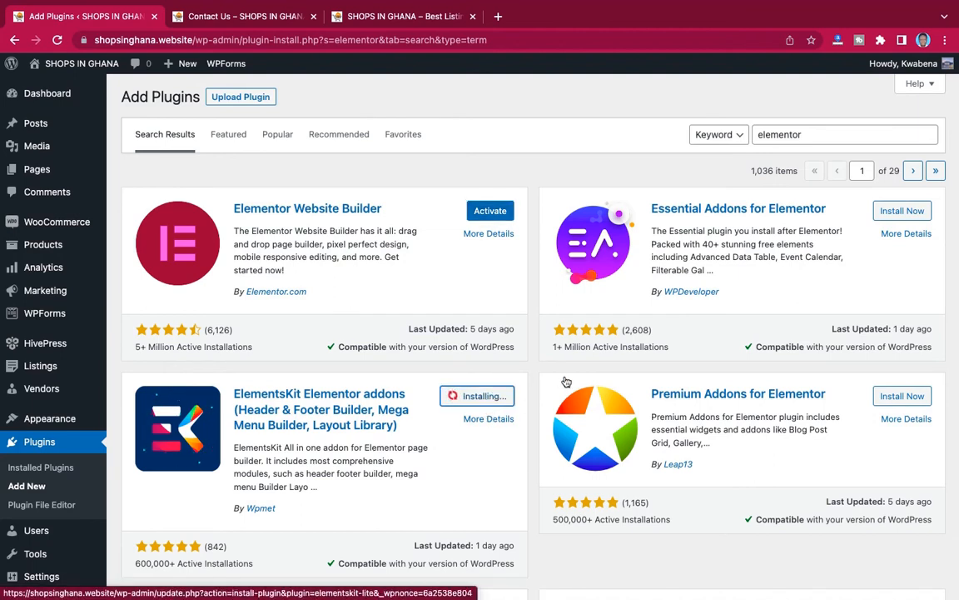
pyautogui.click(502, 213)
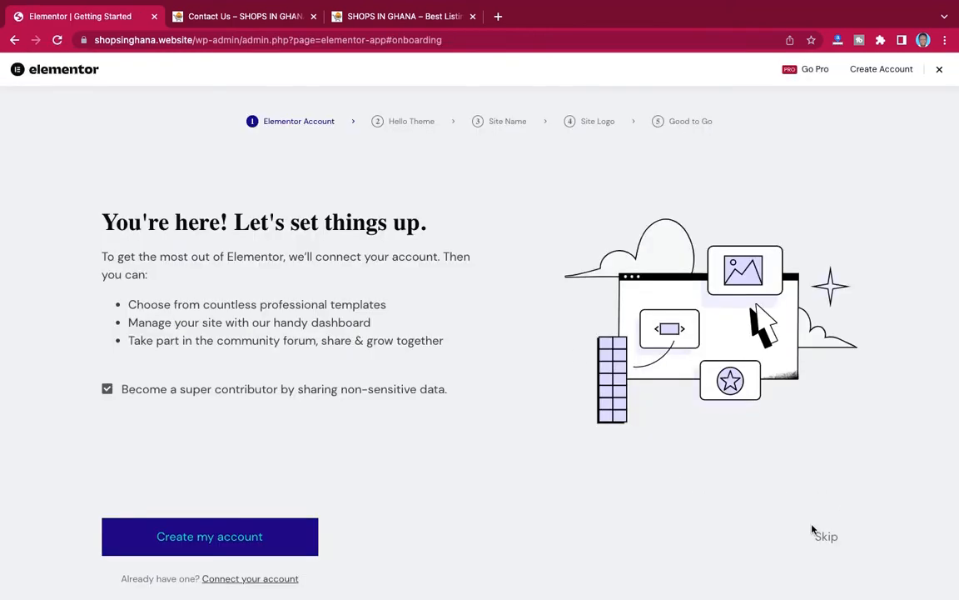
# Skip every step of the Elementor setup wizard, from the account step through Good to Go
pyautogui.click(827, 537)
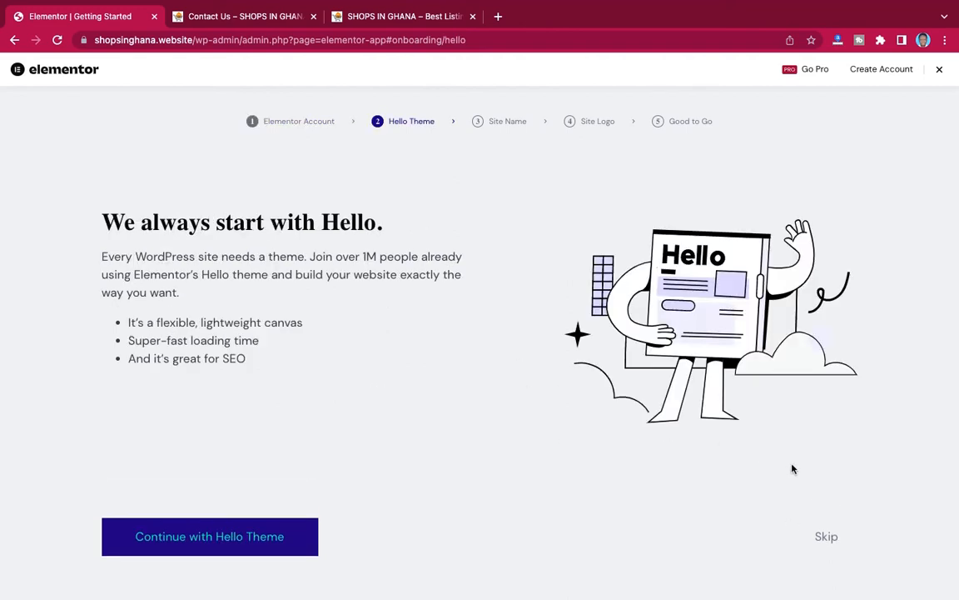
pyautogui.click(827, 537)
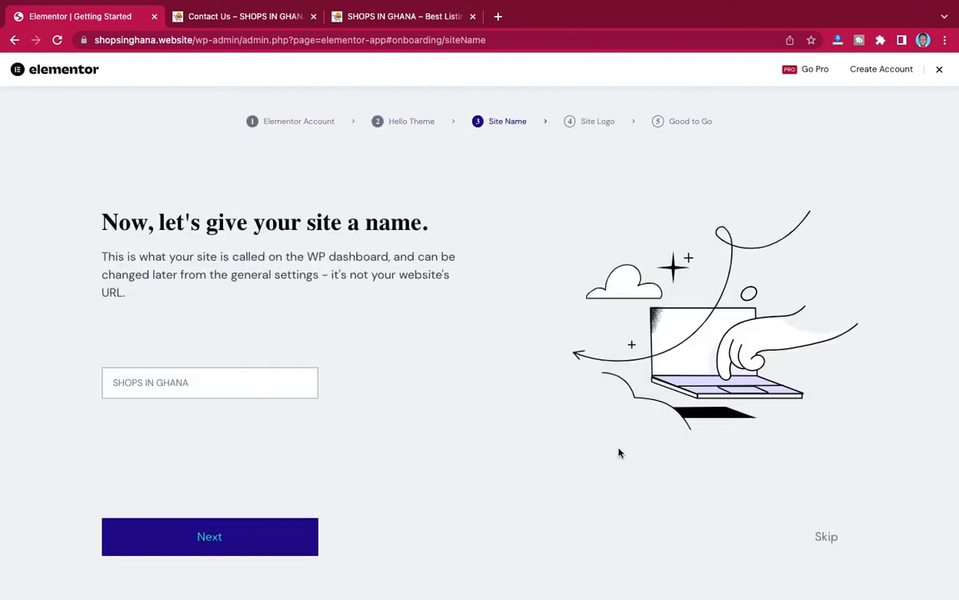
pyautogui.click(826, 534)
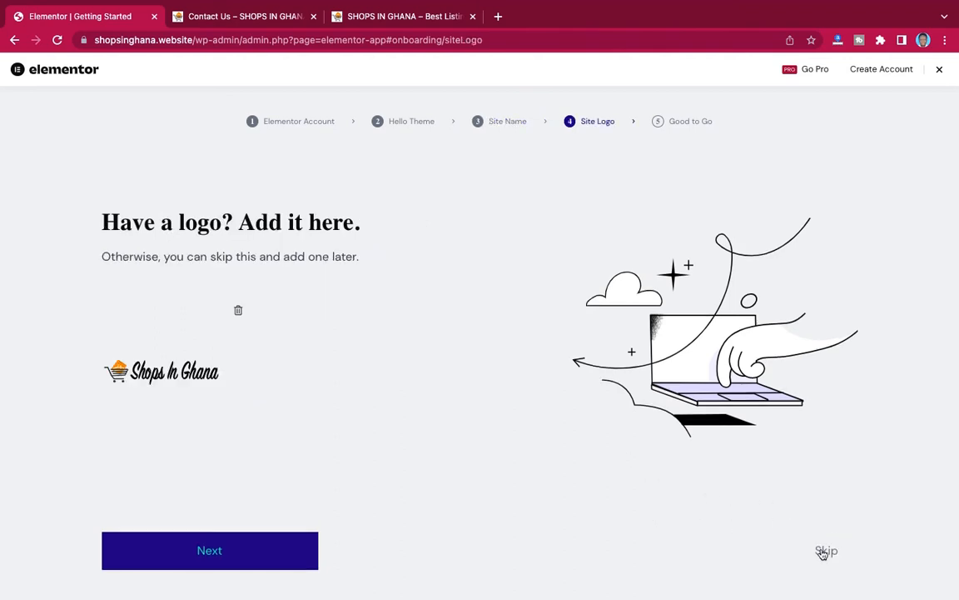
pyautogui.click(825, 550)
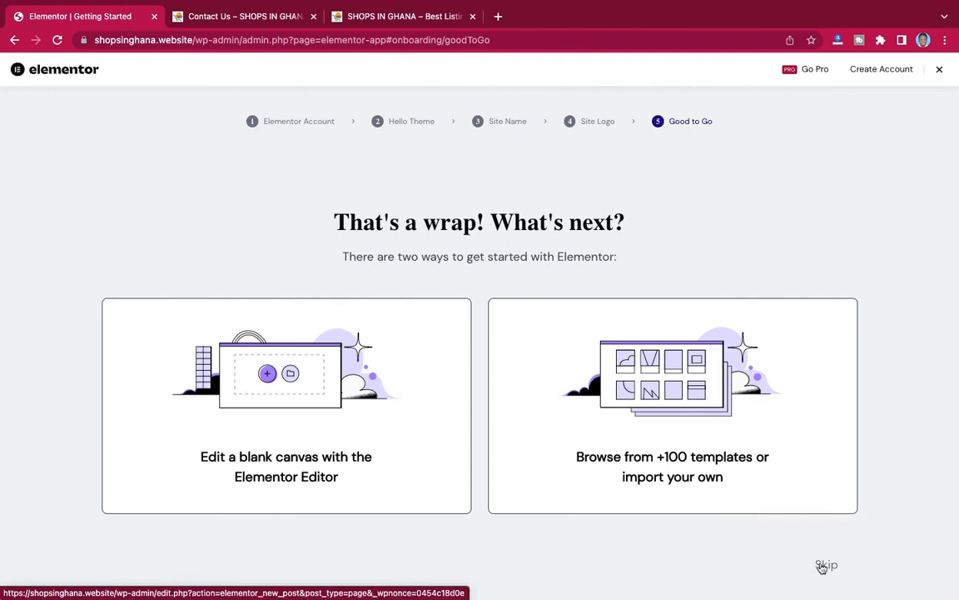
pyautogui.click(827, 564)
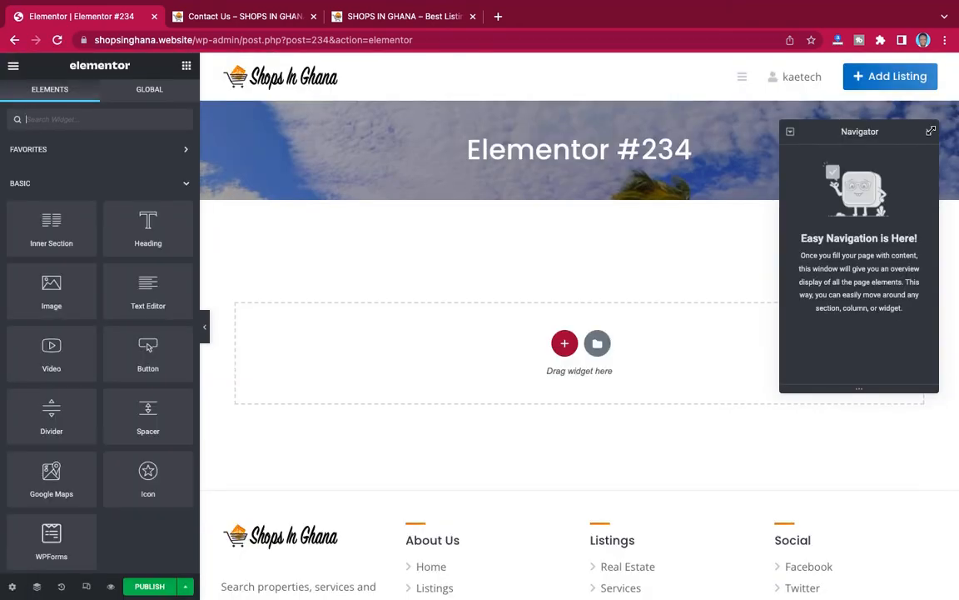
# Close the Navigator, view the new page's settings and exit the Elementor editor to the WordPress page editor
pyautogui.click(930, 133)
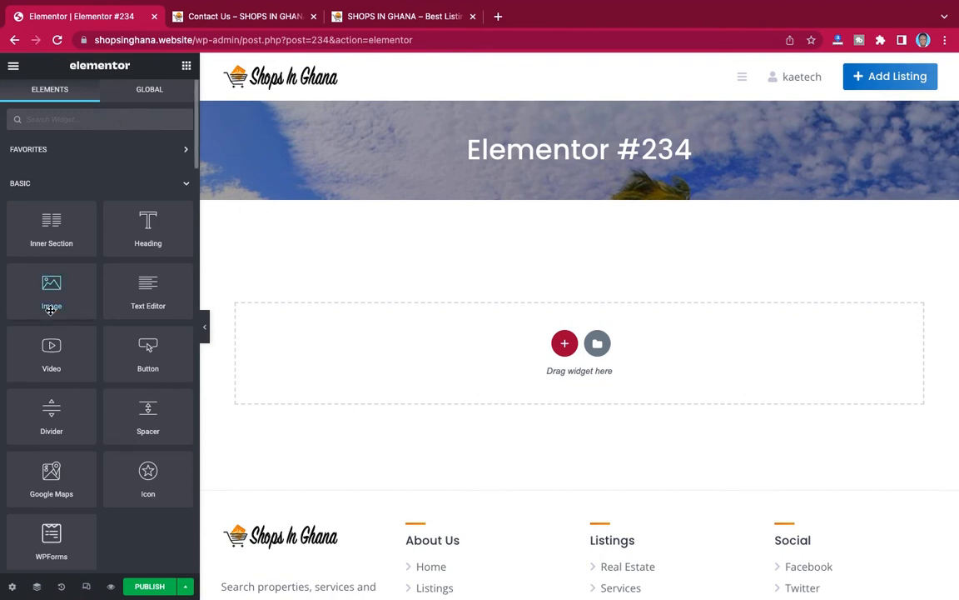
pyautogui.click(11, 586)
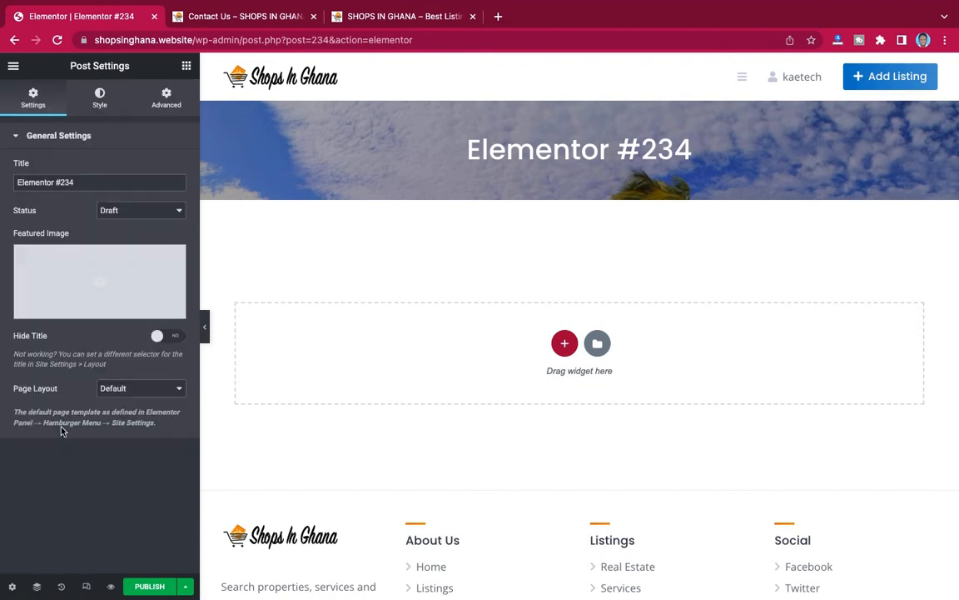
pyautogui.click(13, 66)
pyautogui.click(68, 297)
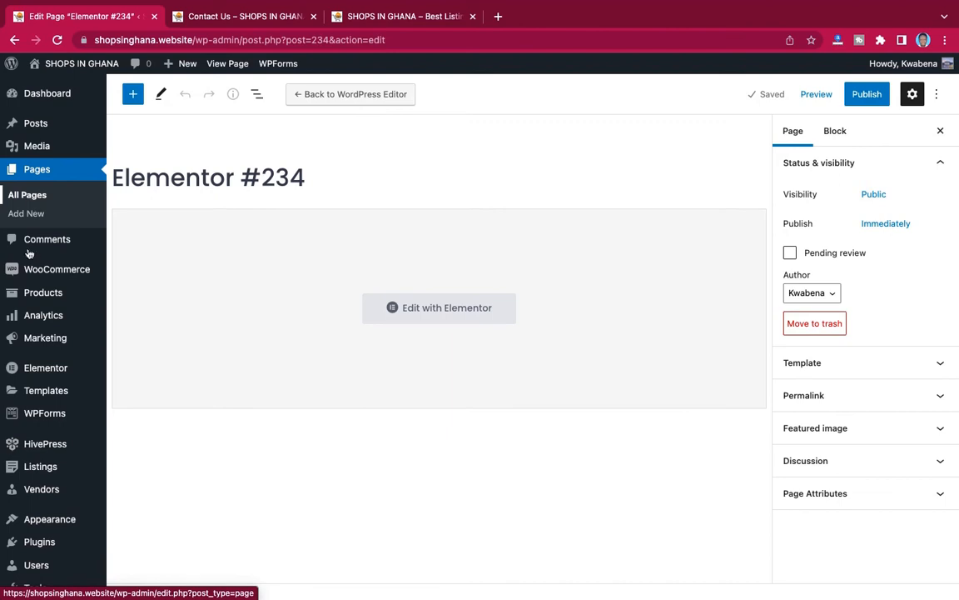
# Activate the ElementsKit Lite plugin from the list of installed plugins
pyautogui.scroll(-2, 35, 450)
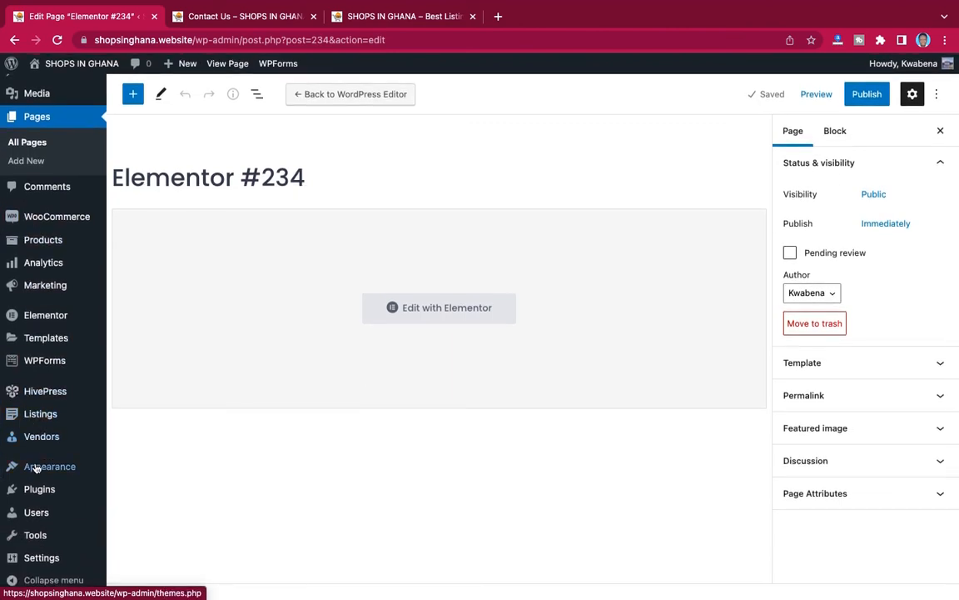
pyautogui.moveTo(35, 497)
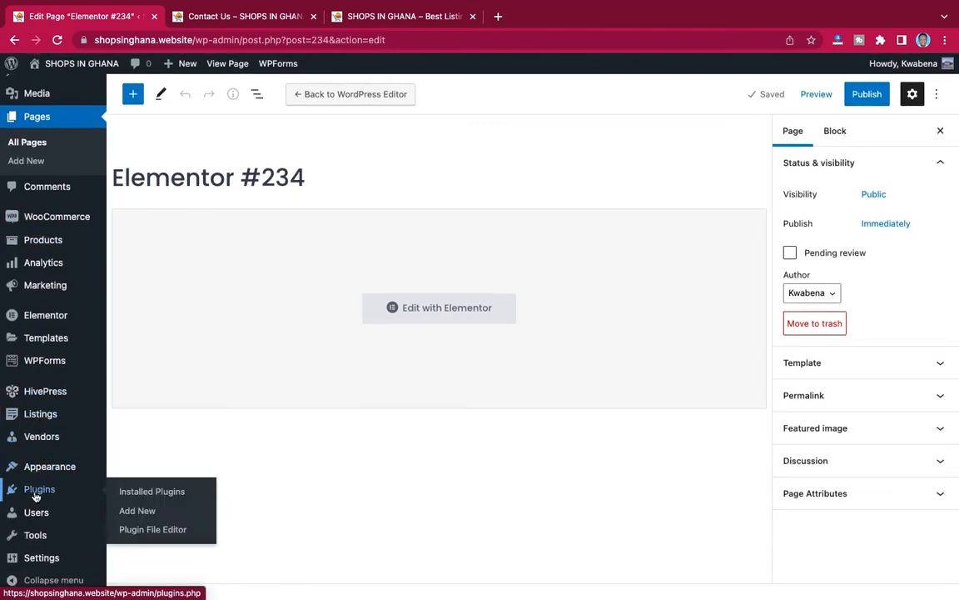
pyautogui.click(144, 492)
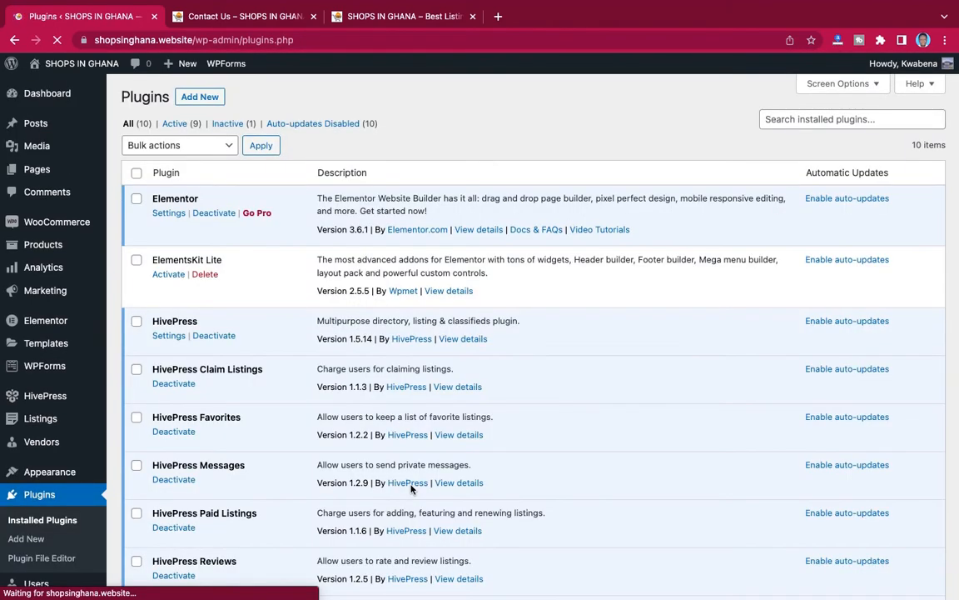
pyautogui.click(167, 274)
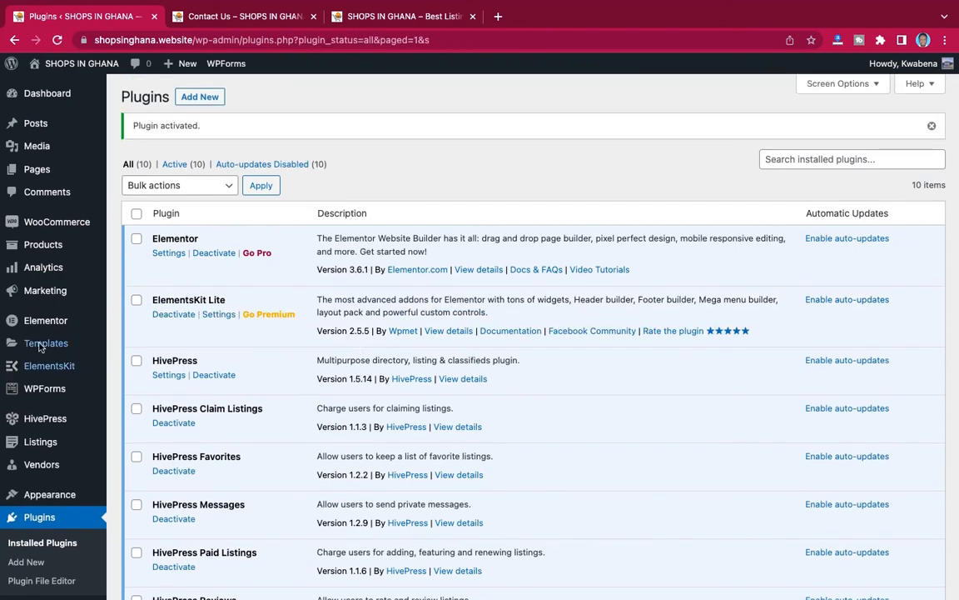
# Open the Contact Us page for editing from the site's list of pages
pyautogui.moveTo(50, 215)
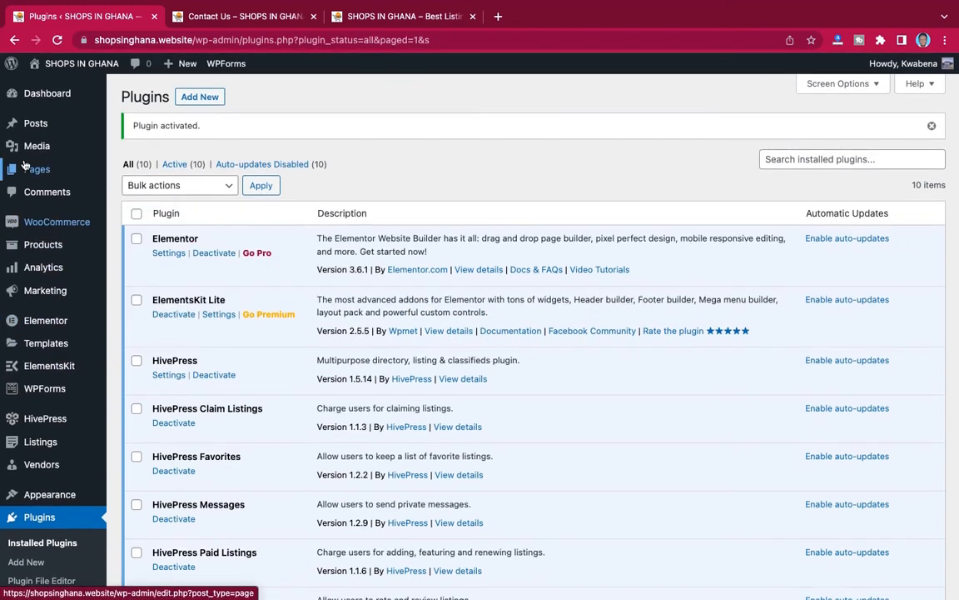
pyautogui.moveTo(37, 169)
pyautogui.click(142, 171)
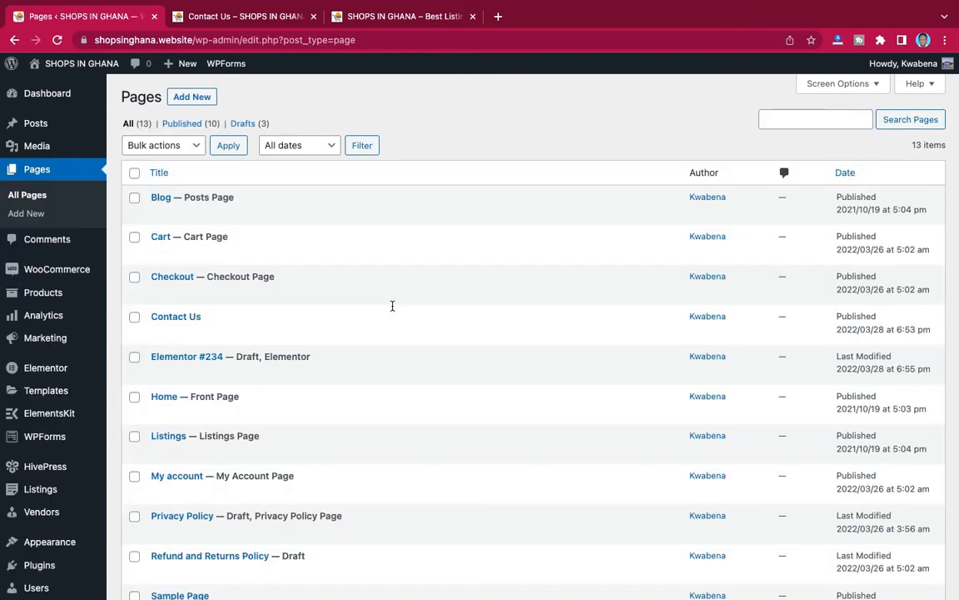
pyautogui.scroll(-5, 392, 306)
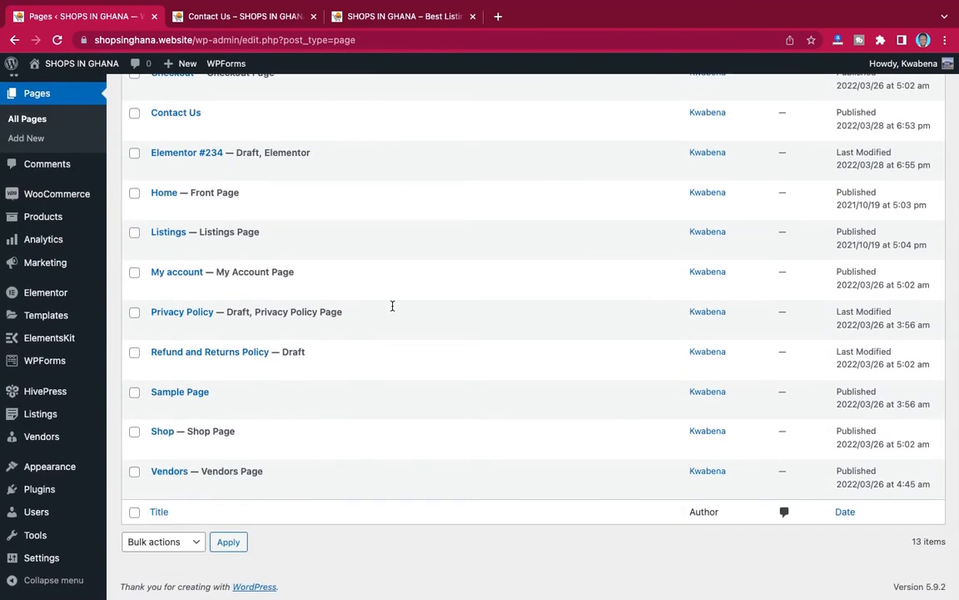
pyautogui.scroll(5, 328, 243)
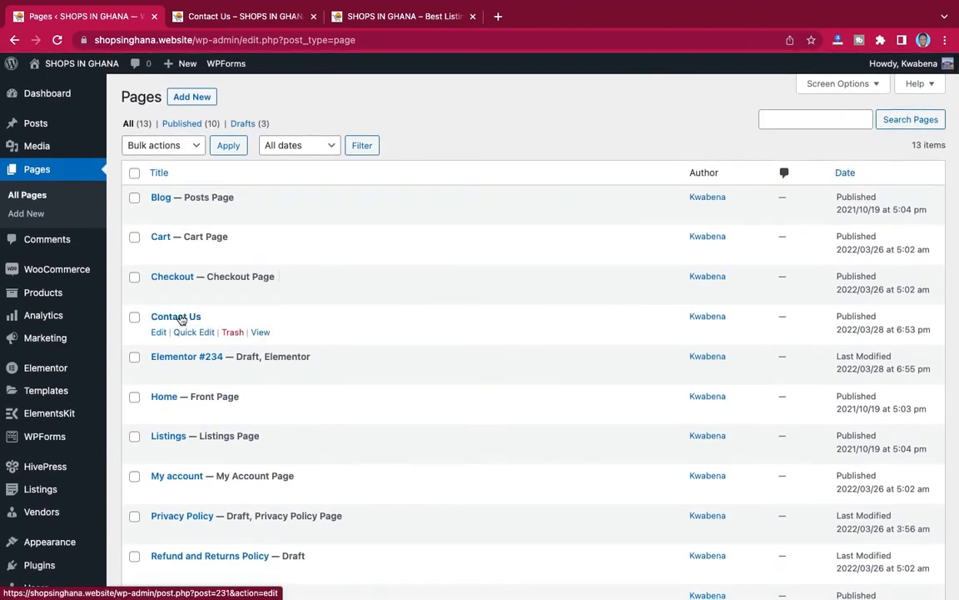
pyautogui.click(181, 318)
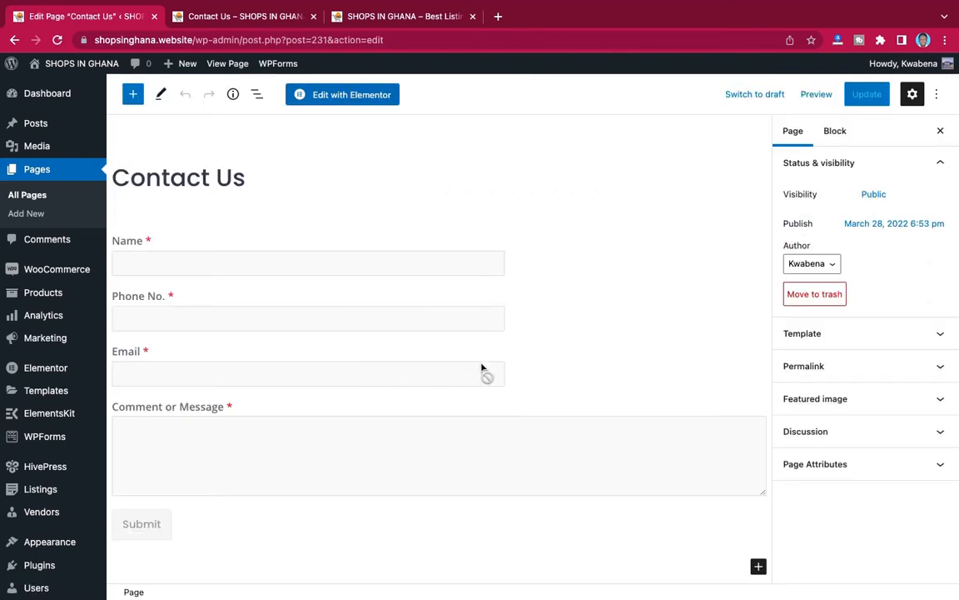
# Remove the WPForms block from the Contact Us page and update the page
pyautogui.click(563, 338)
pyautogui.click(160, 204)
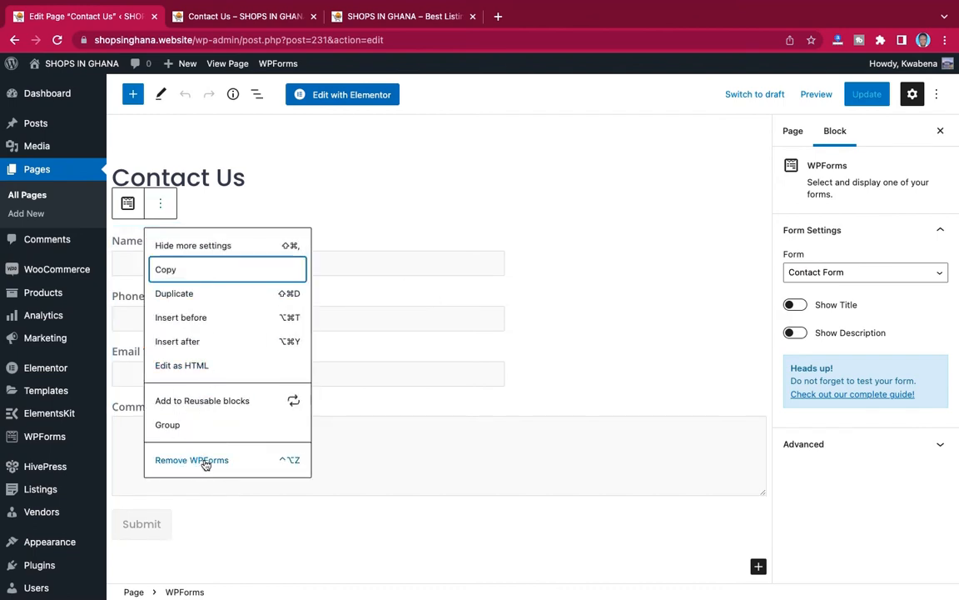
pyautogui.click(205, 462)
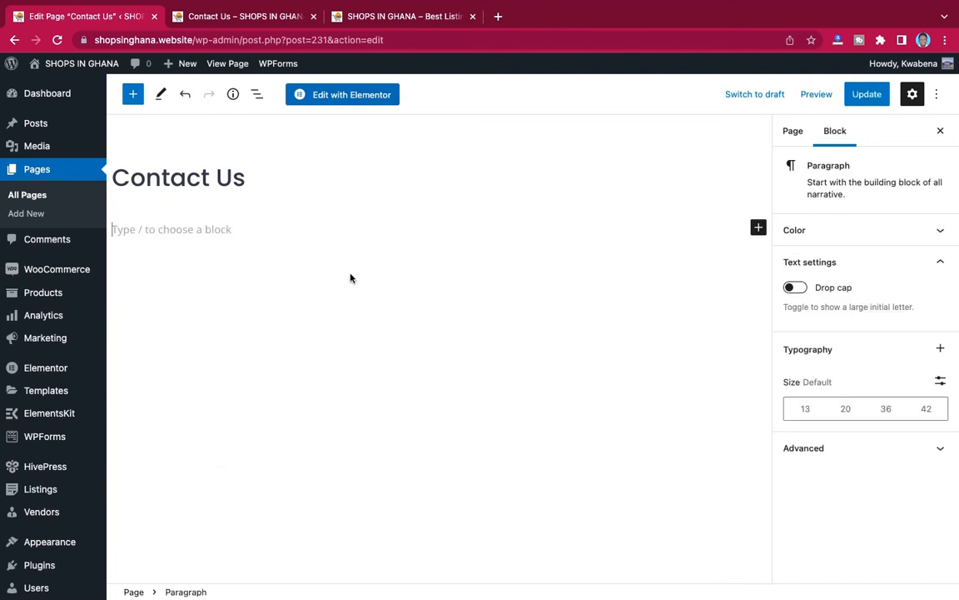
pyautogui.click(867, 94)
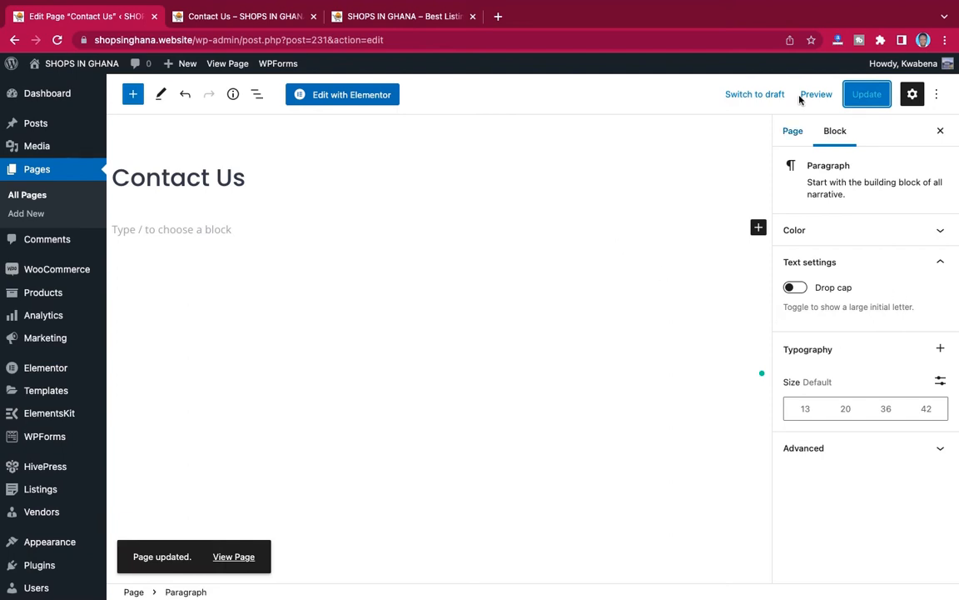
# Set the Contact Us page's template to Elementor Full Width and update the page
pyautogui.click(793, 135)
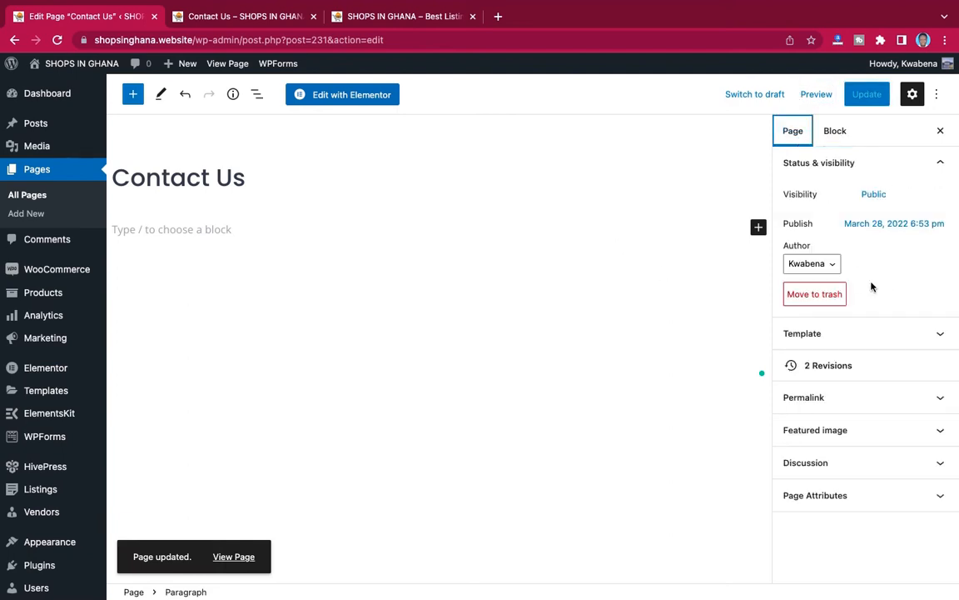
pyautogui.click(879, 341)
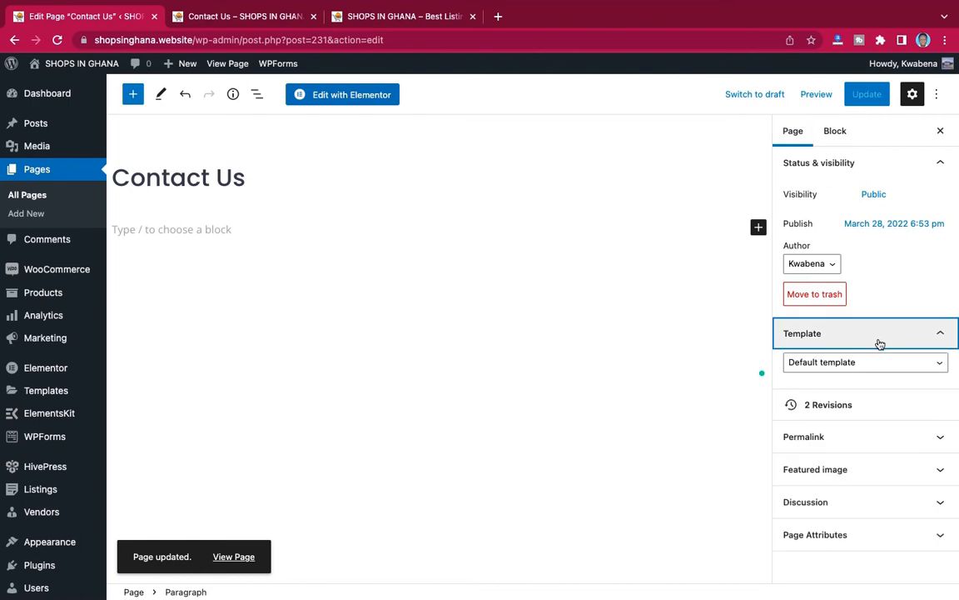
pyautogui.click(866, 366)
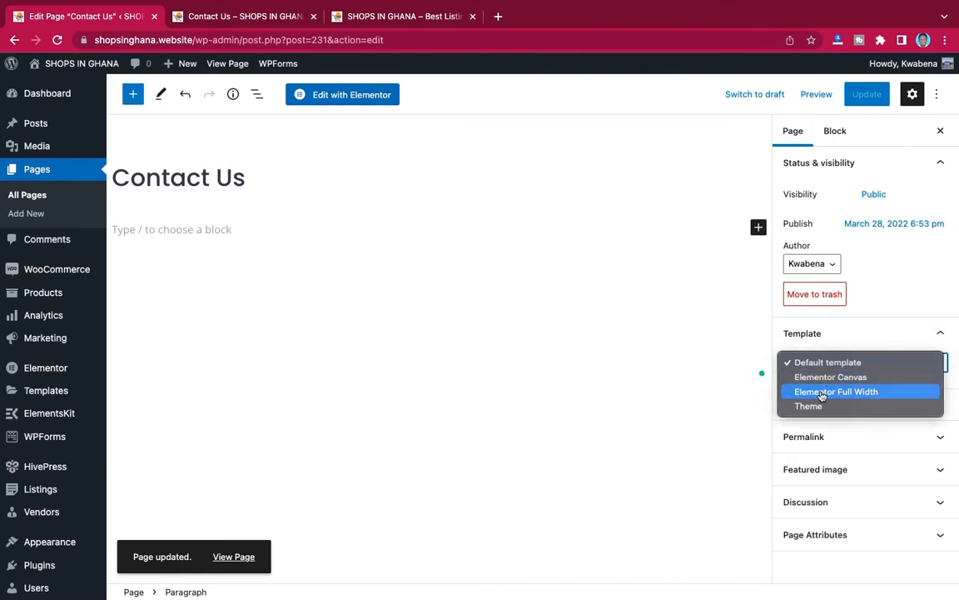
pyautogui.click(843, 392)
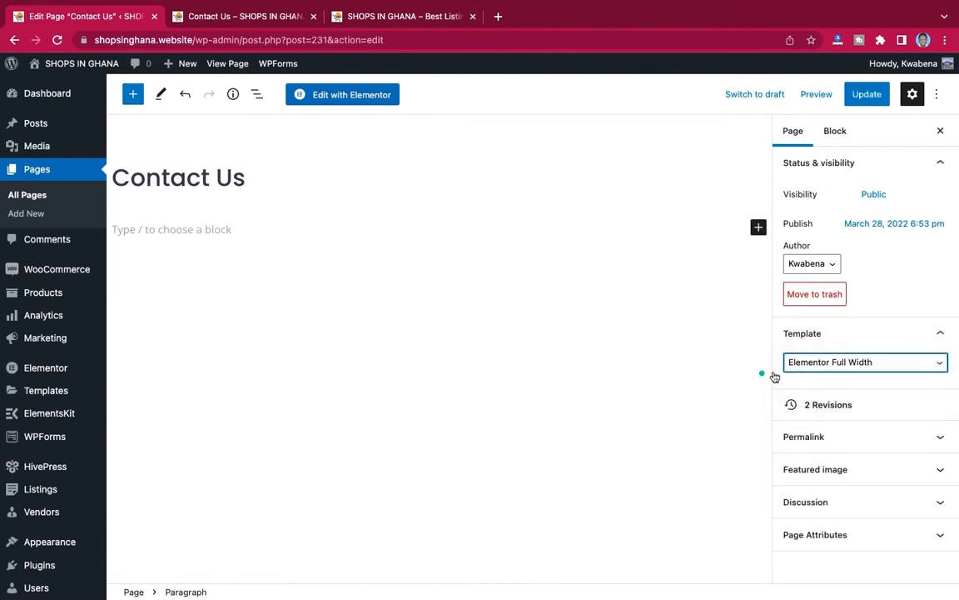
pyautogui.click(869, 94)
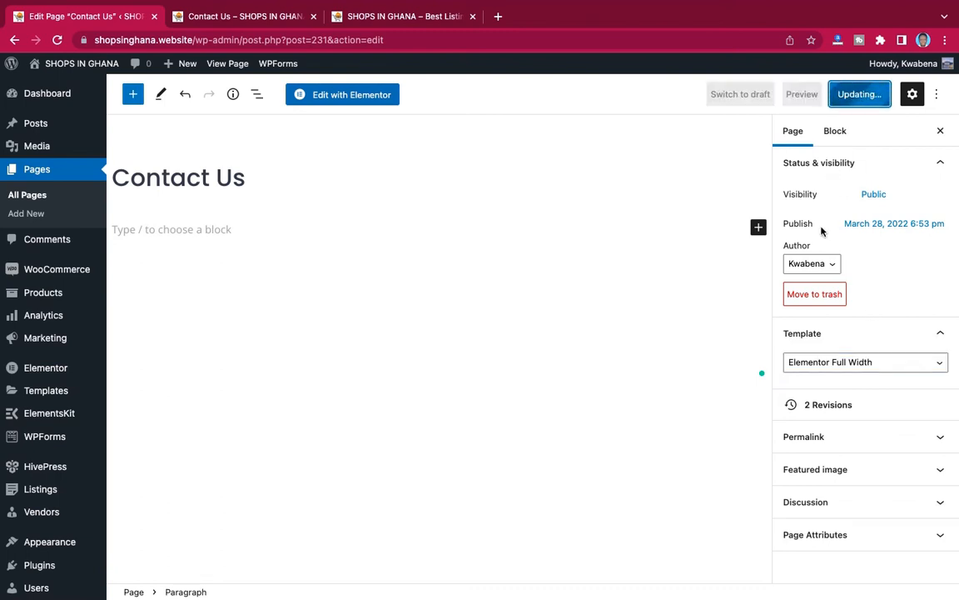
# Open the Contact Us page in Elementor, search for the "forms" widgets and place ElementsKit's Wp Forms widget in the empty section
pyautogui.click(353, 97)
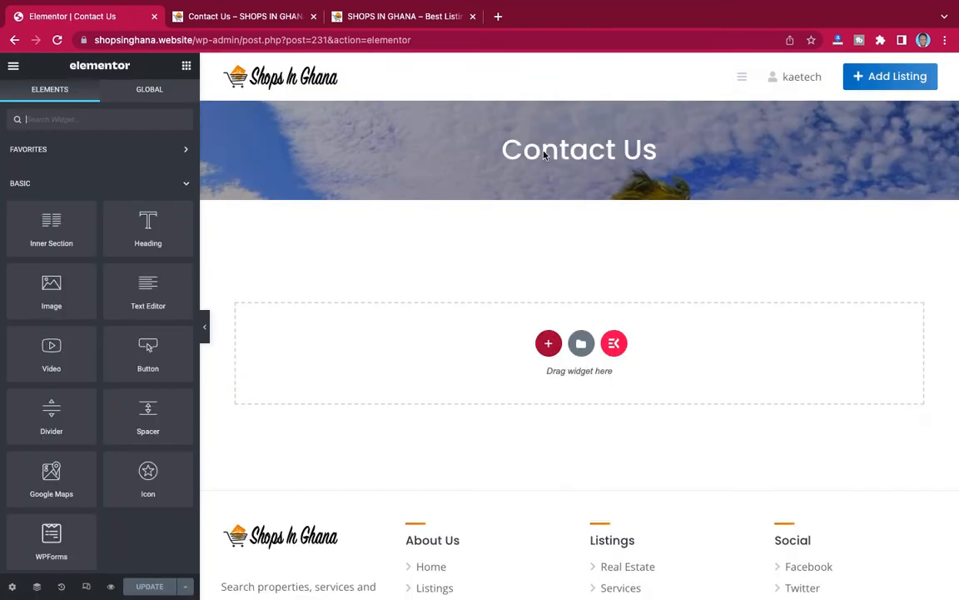
pyautogui.scroll(-3, 469, 350)
pyautogui.scroll(3, 469, 348)
pyautogui.write('forms')
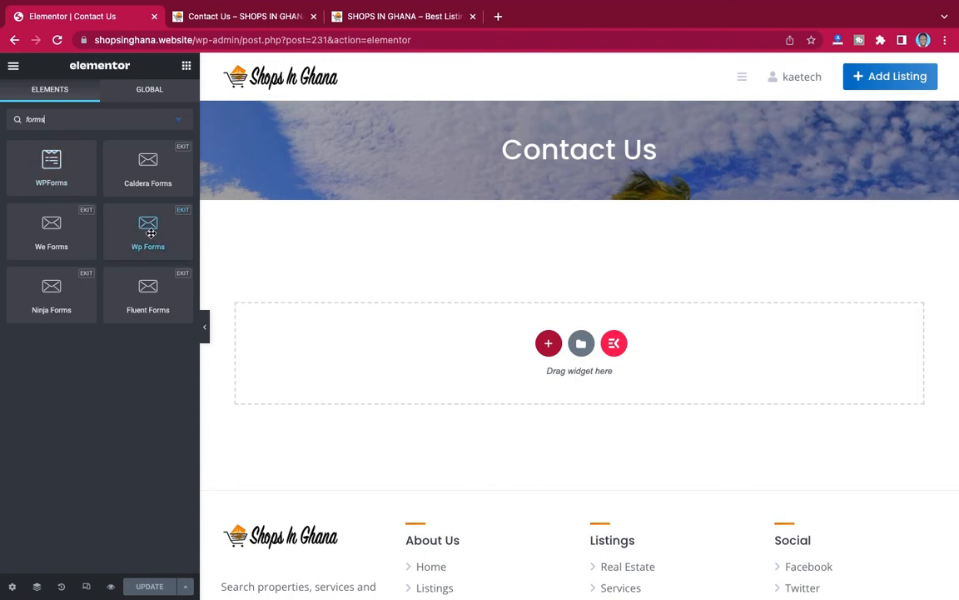
pyautogui.moveTo(162, 213); pyautogui.dragTo(503, 367)
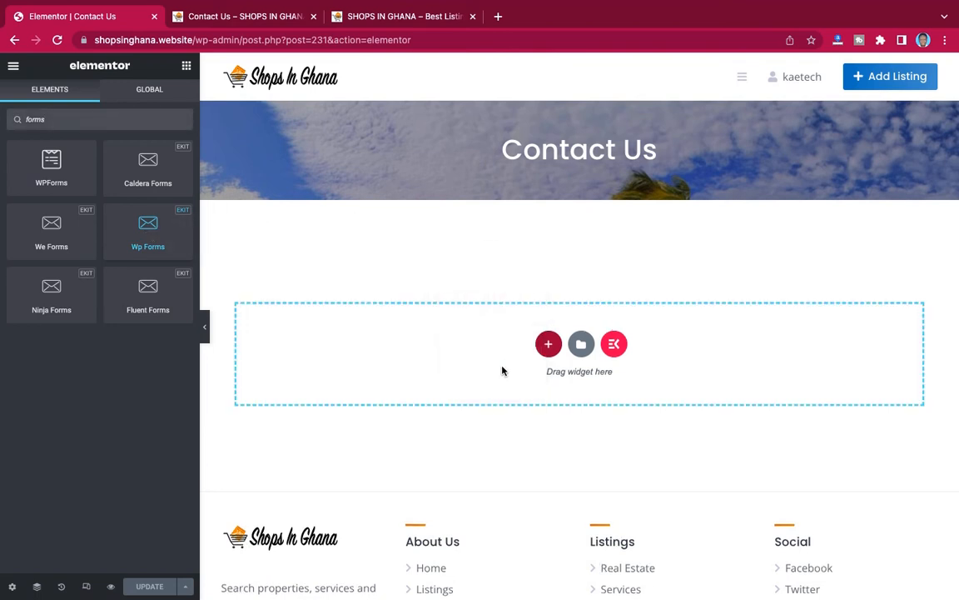
# Choose Contact Form as the form shown by the Wp Forms widget and look over the result on the page
pyautogui.click(132, 185)
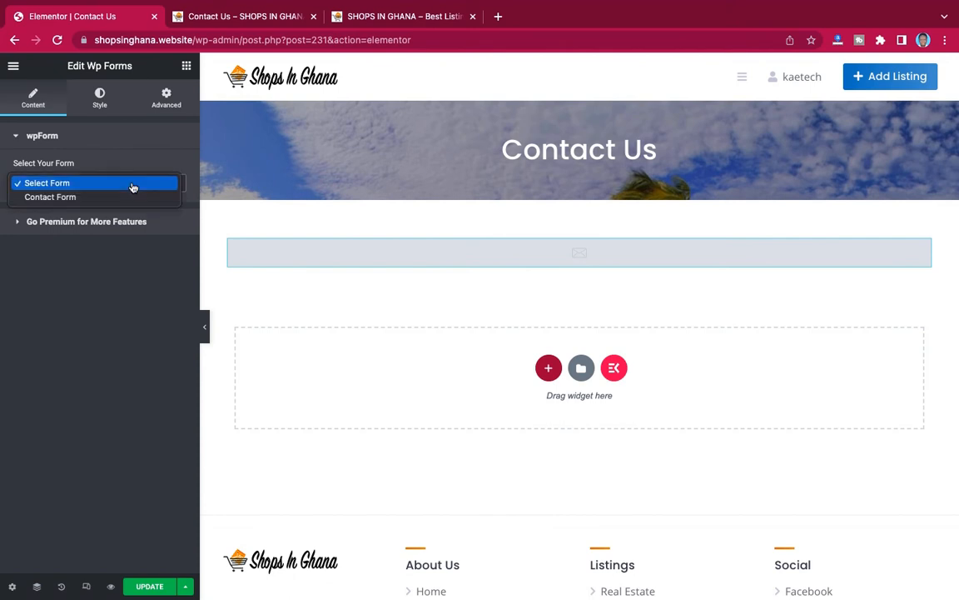
pyautogui.click(126, 197)
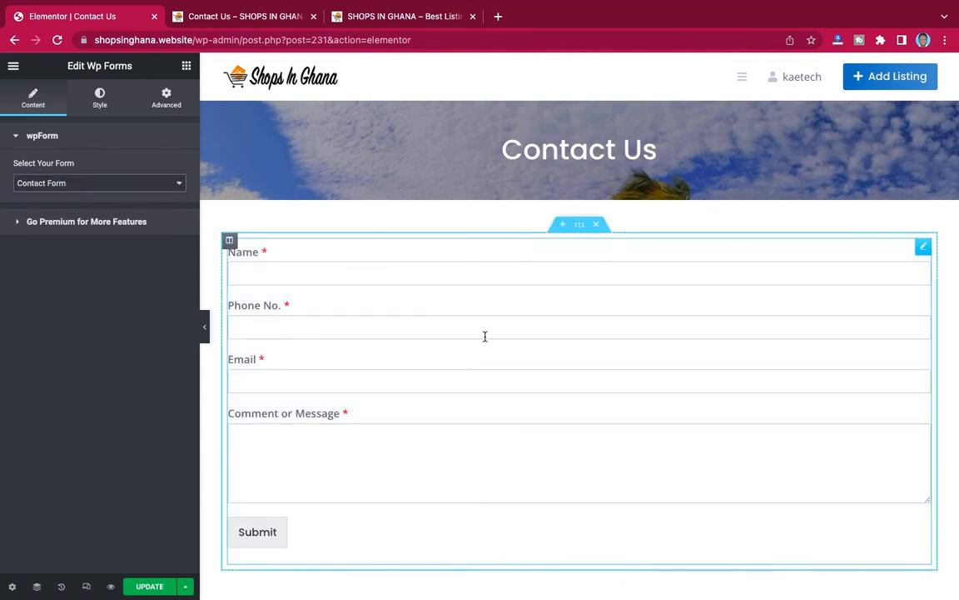
pyautogui.scroll(-3, 706, 418)
pyautogui.scroll(2, 706, 418)
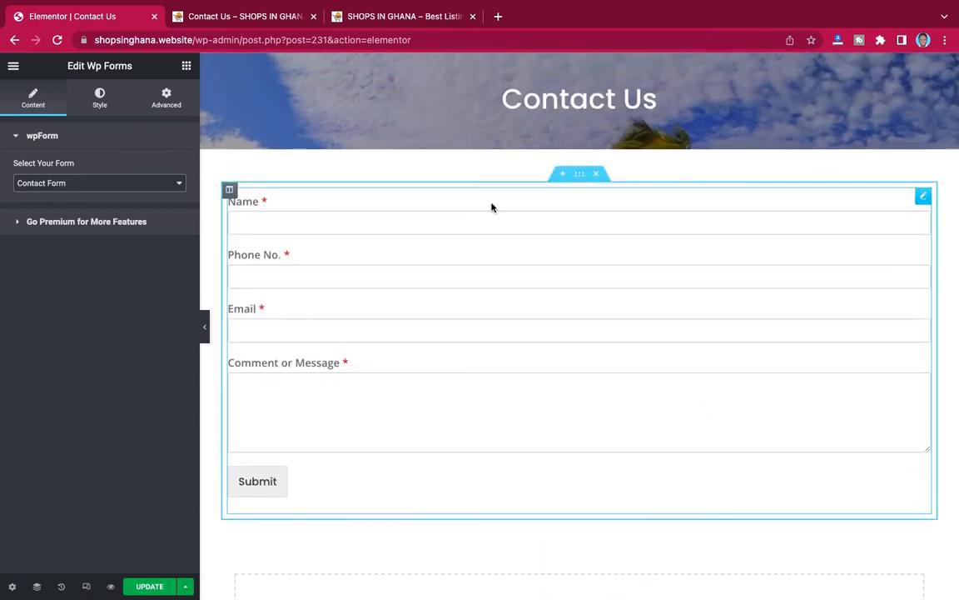
# Try centre and left alignment for the form's submit button and set its width to Full Width
pyautogui.click(101, 99)
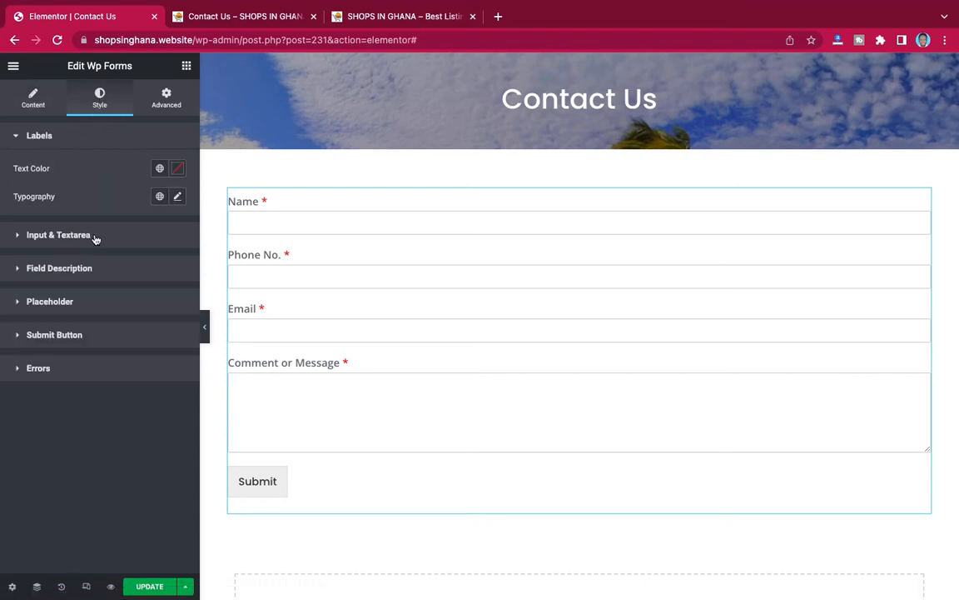
pyautogui.click(63, 335)
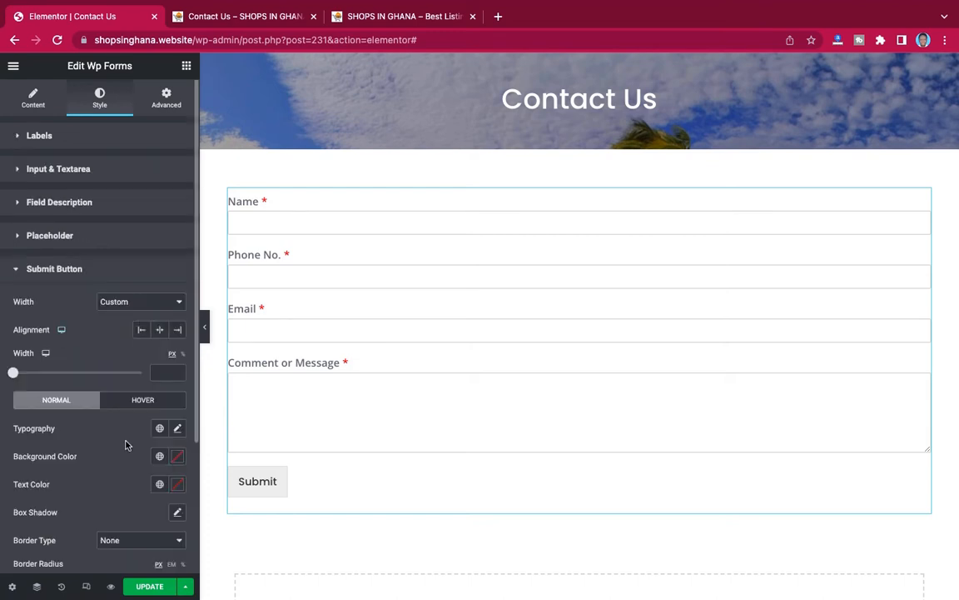
pyautogui.scroll(-1, 126, 445)
pyautogui.scroll(2, 126, 443)
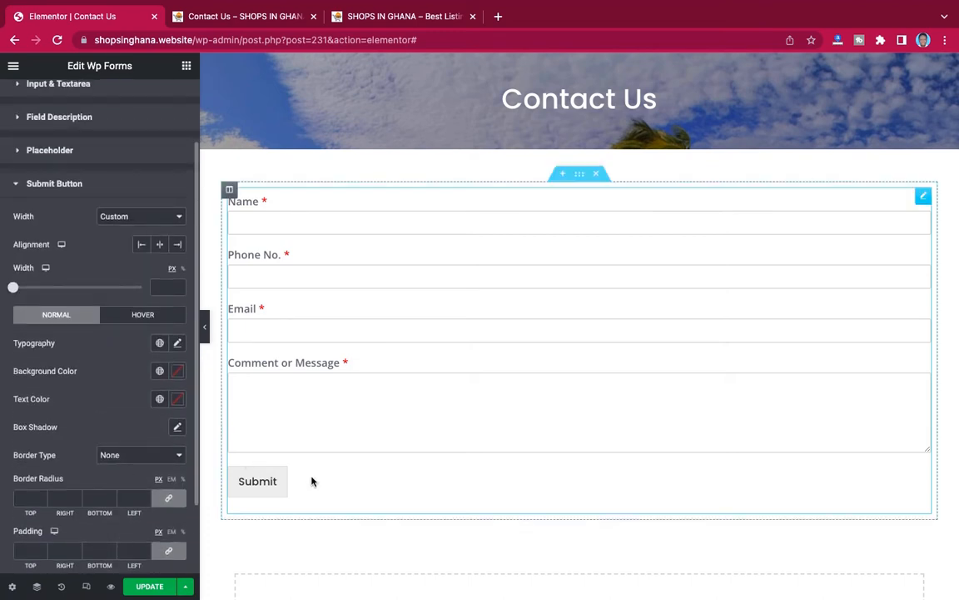
pyautogui.scroll(1, 579, 307)
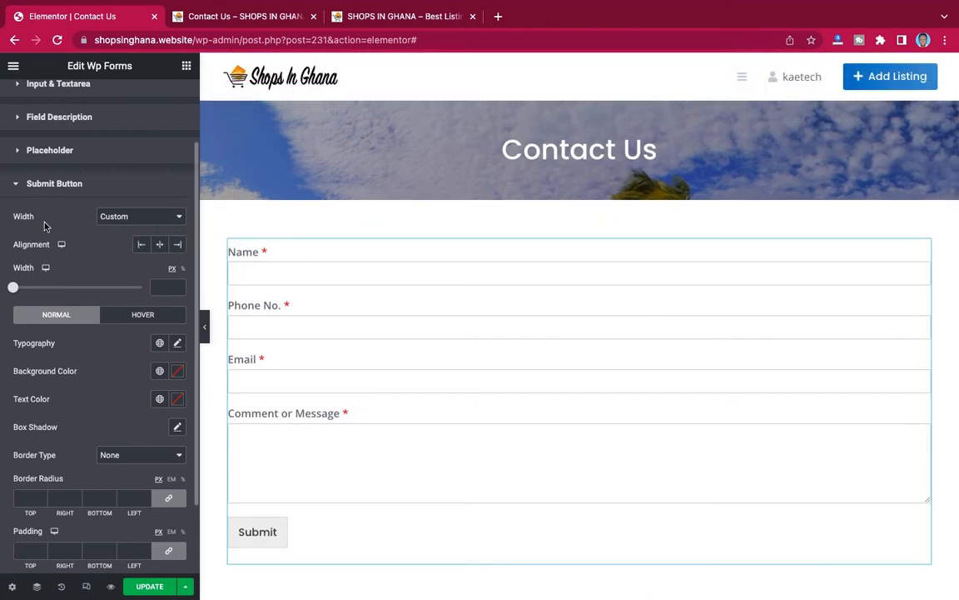
pyautogui.click(161, 246)
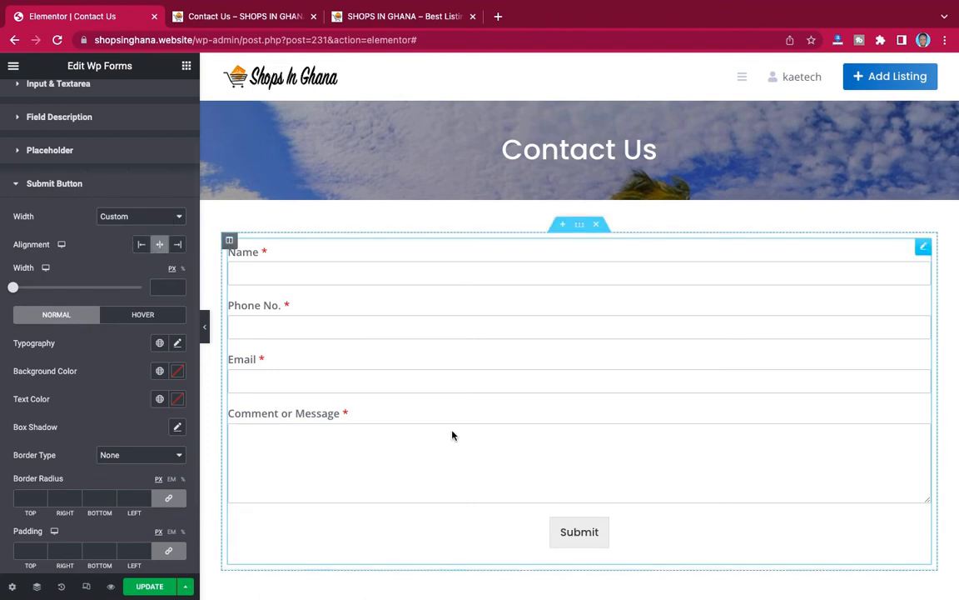
pyautogui.click(141, 243)
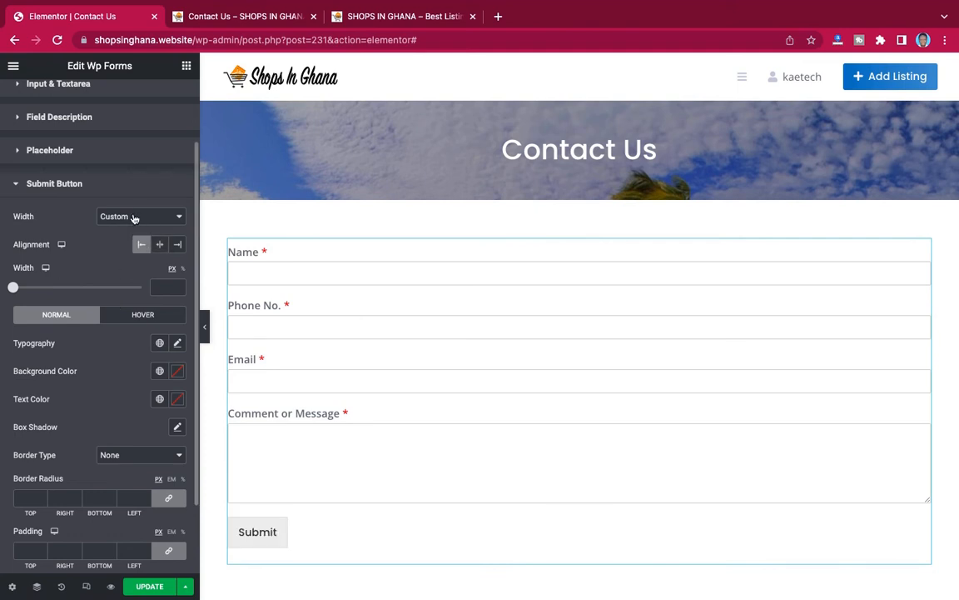
pyautogui.click(134, 216)
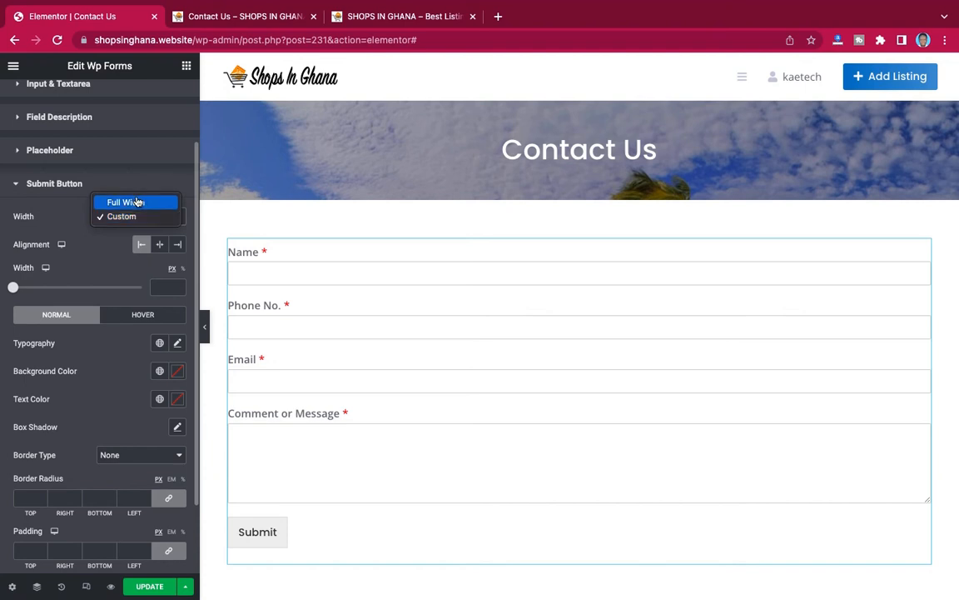
pyautogui.click(137, 202)
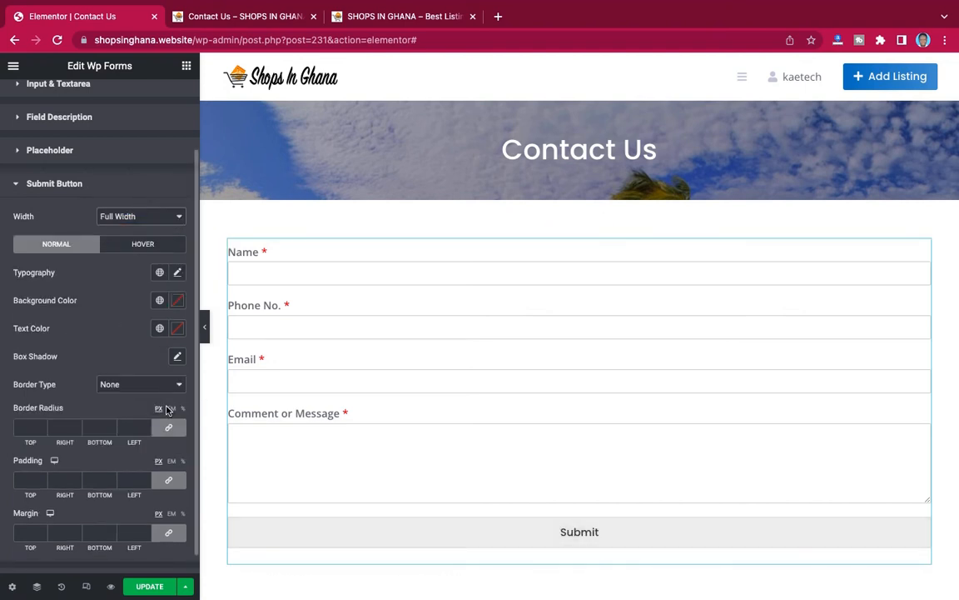
# Give the form's submit button an orange background colour and white text colour
pyautogui.scroll(-1, 81, 337)
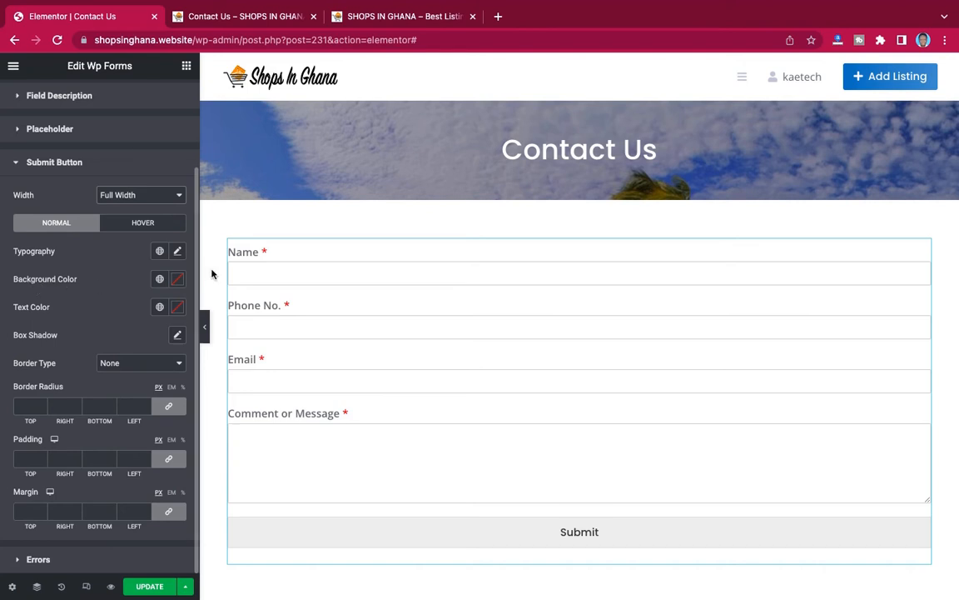
pyautogui.click(178, 281)
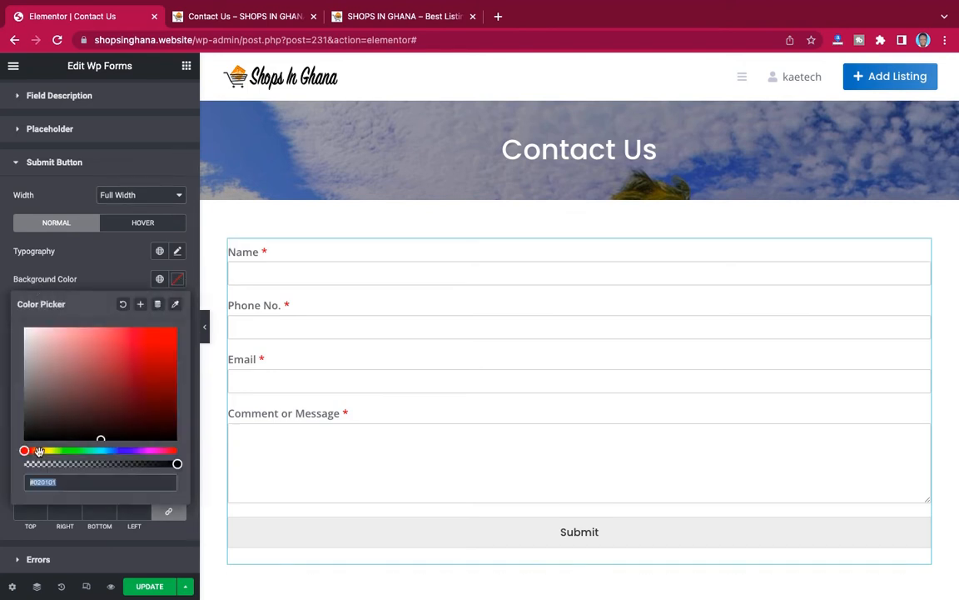
pyautogui.click(39, 450)
pyautogui.click(156, 332)
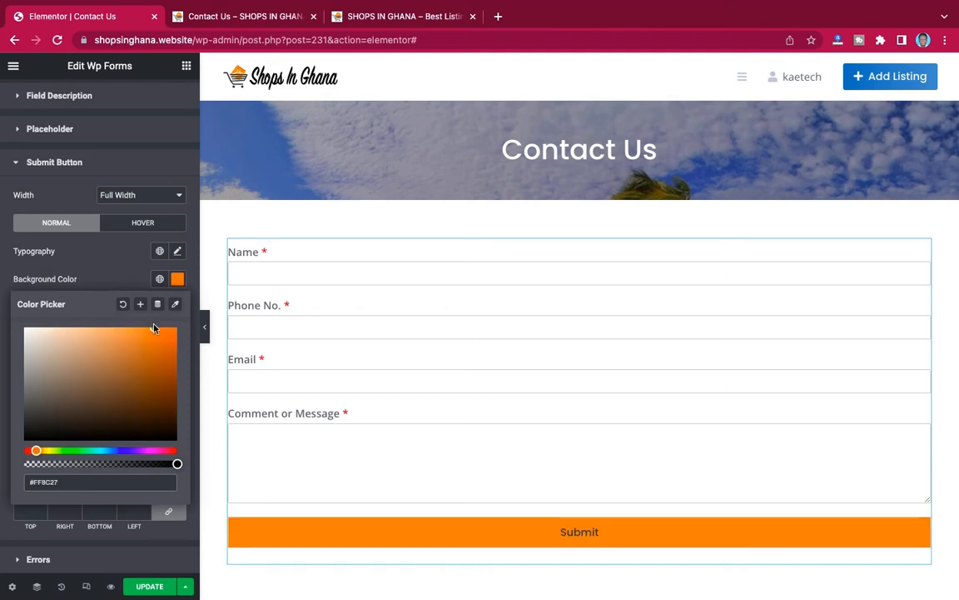
pyautogui.click(117, 266)
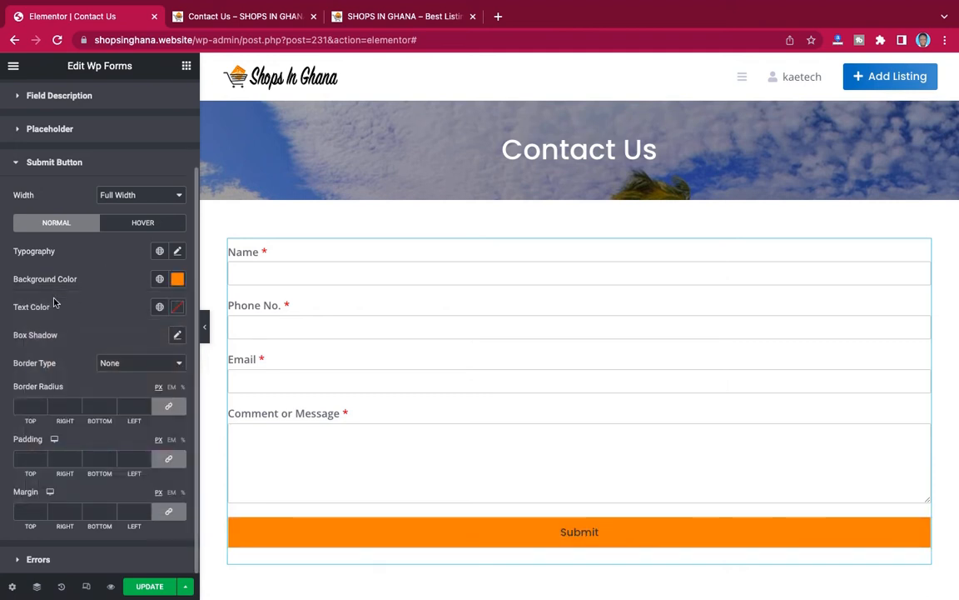
pyautogui.click(177, 307)
pyautogui.click(29, 361)
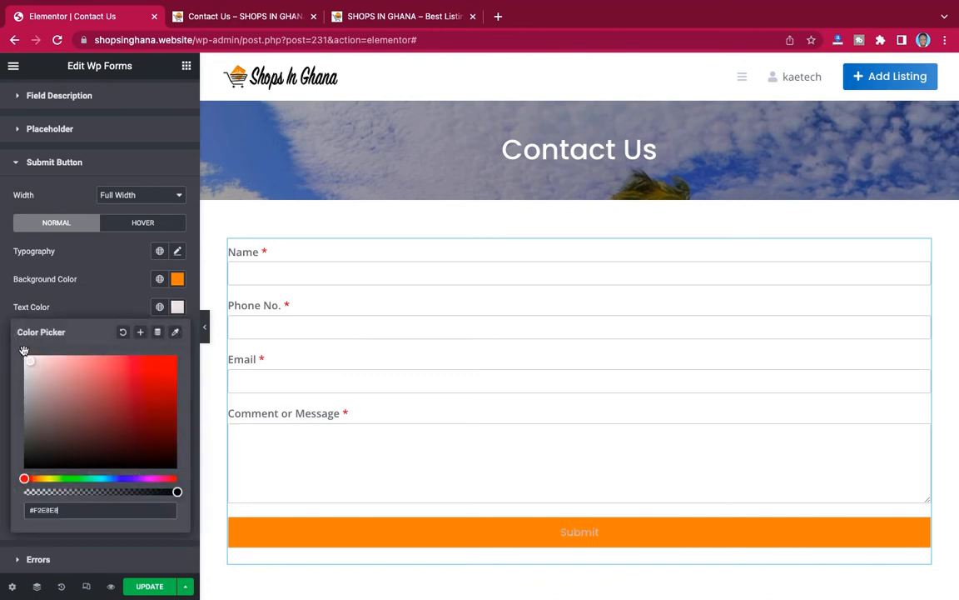
# Set the submit button's typography to the Poppins font family, size 20 px and weight 800
pyautogui.click(177, 253)
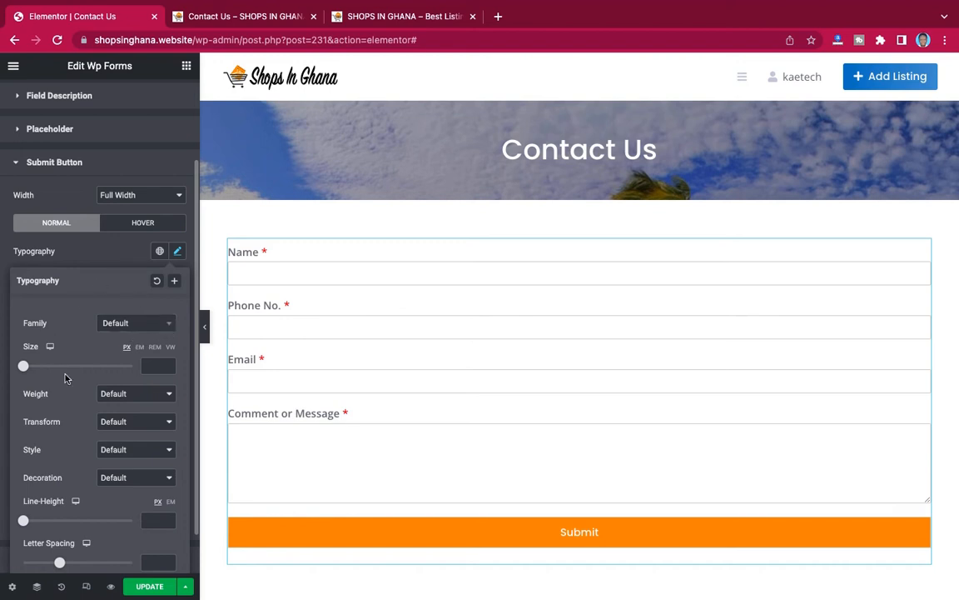
pyautogui.scroll(-1, 66, 378)
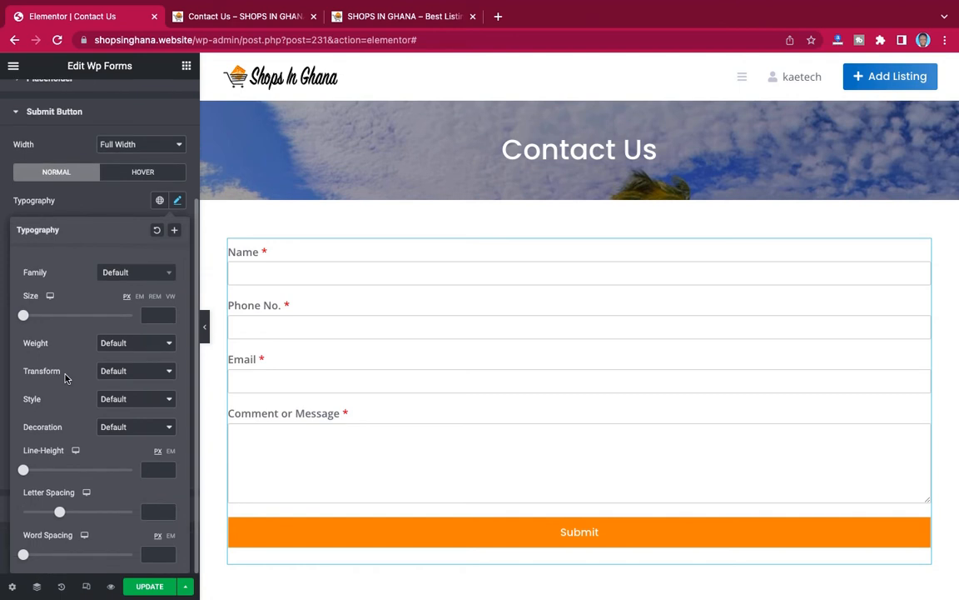
pyautogui.click(140, 275)
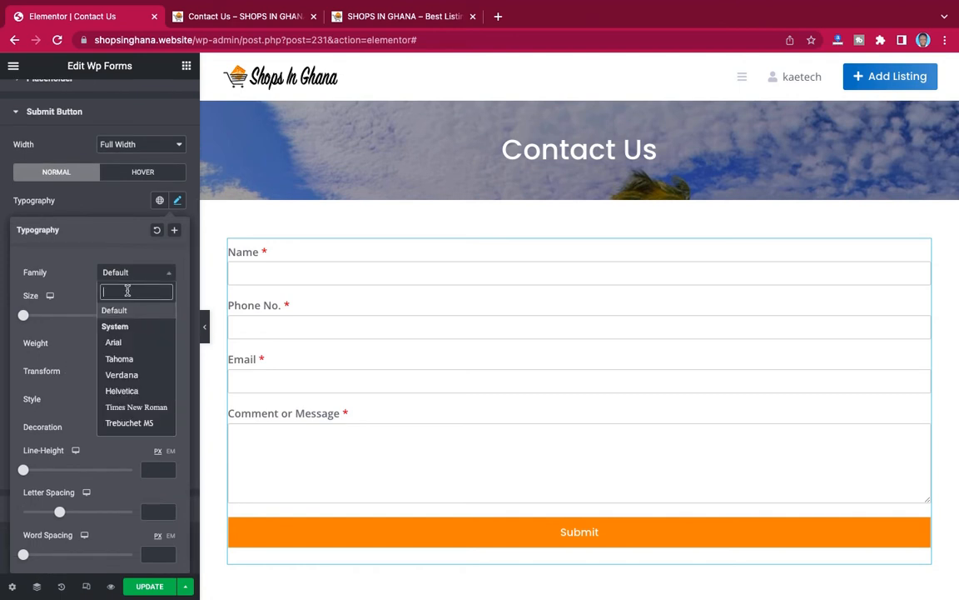
pyautogui.write('pop')
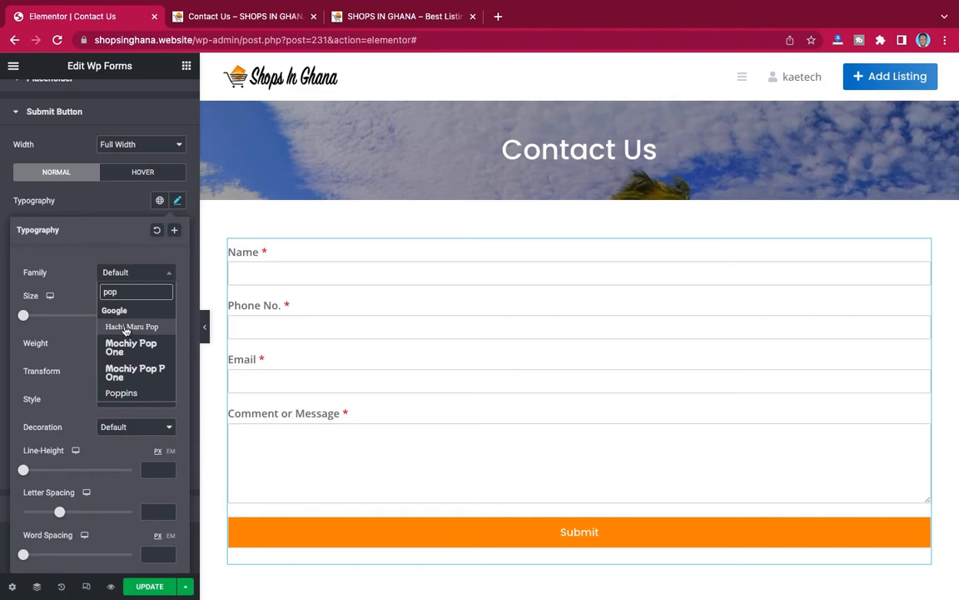
pyautogui.click(118, 392)
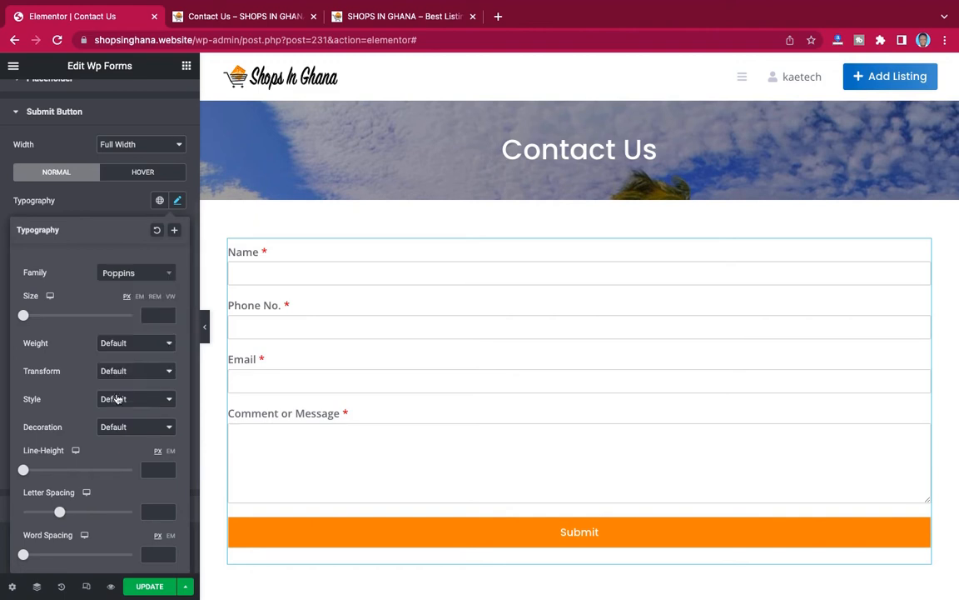
pyautogui.click(157, 316)
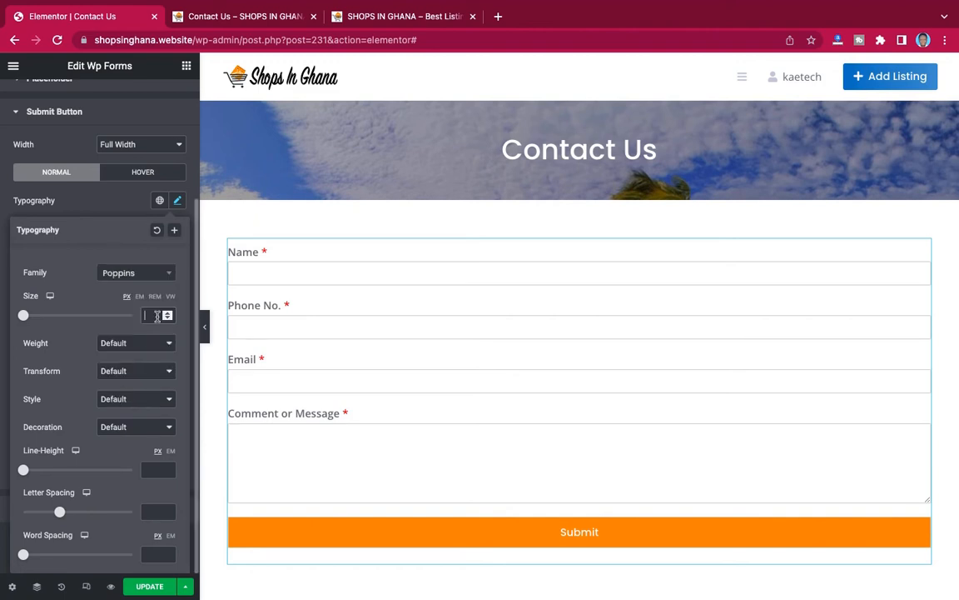
pyautogui.write('20')
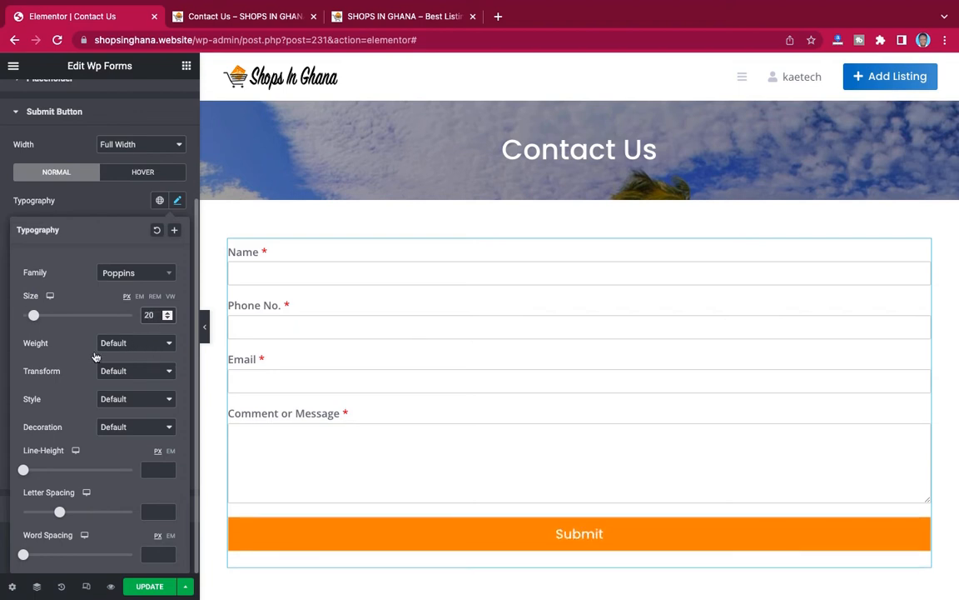
pyautogui.click(136, 344)
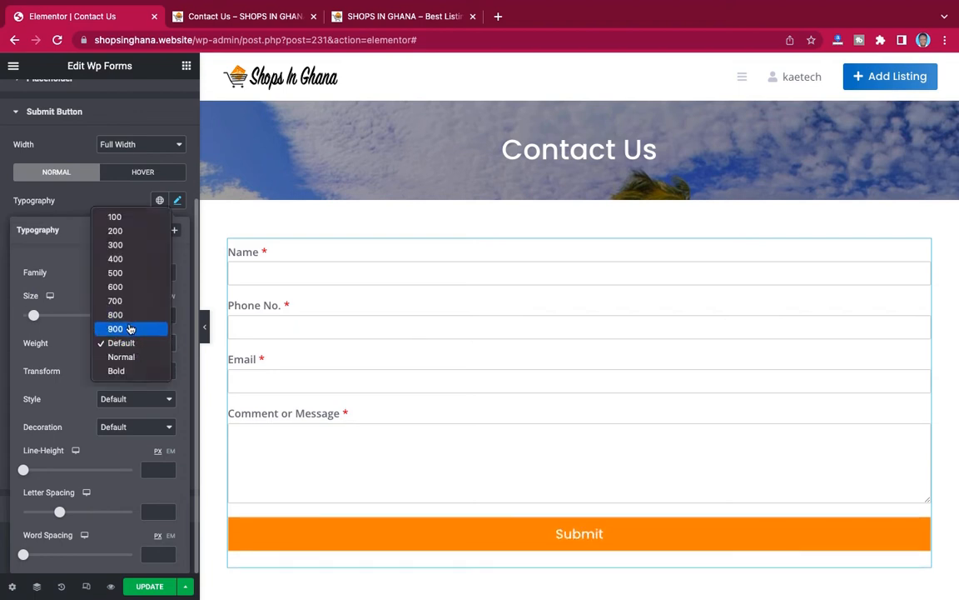
pyautogui.click(134, 319)
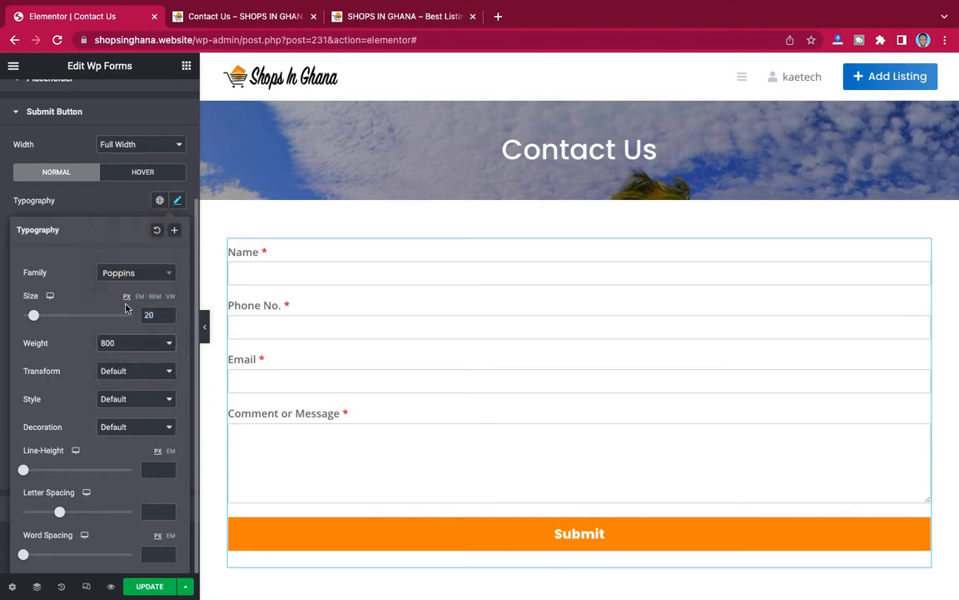
pyautogui.click(95, 180)
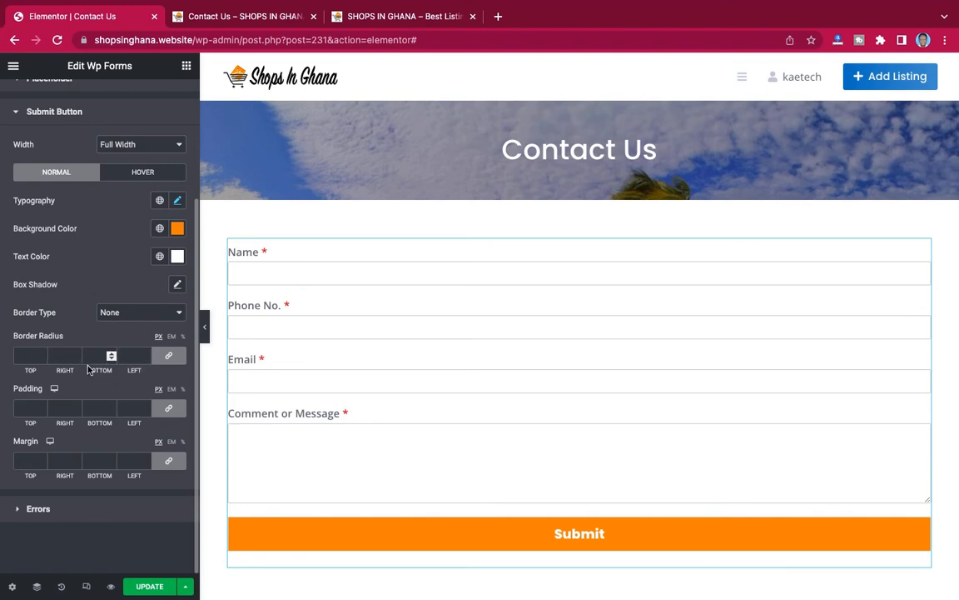
# Try 40 px of padding and 40 px of margin on all sides of the submit button, clearing each value again
pyautogui.click(22, 408)
pyautogui.write('40')
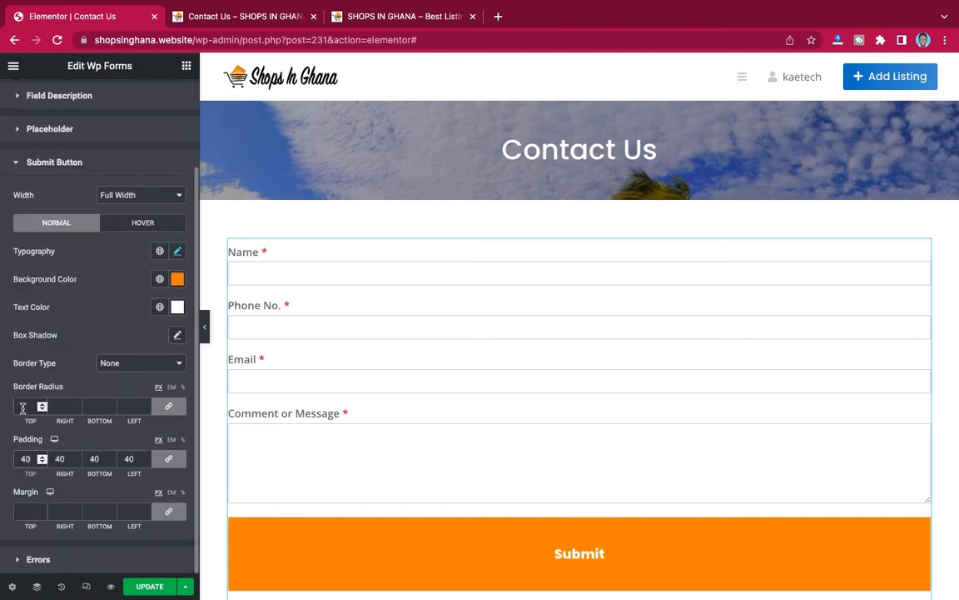
pyautogui.press('BackSpace')
pyautogui.press('BackSpace')
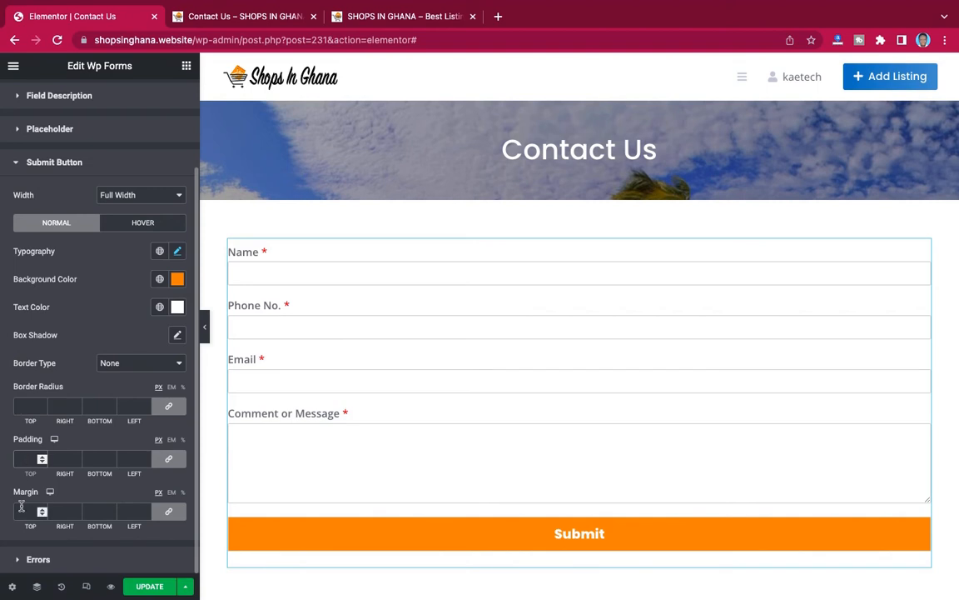
pyautogui.click(22, 505)
pyautogui.write('40')
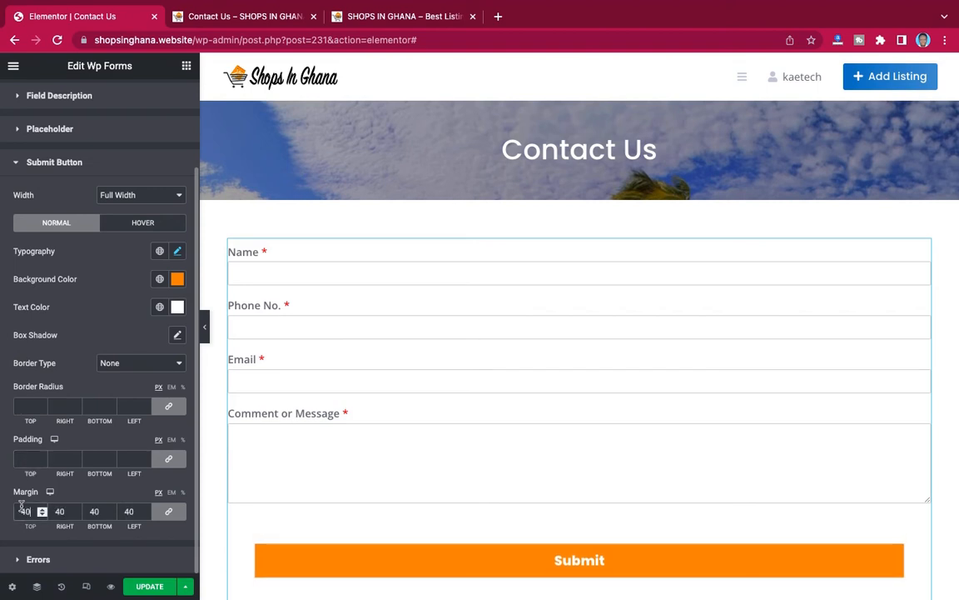
pyautogui.press('BackSpace')
pyautogui.press('BackSpace')
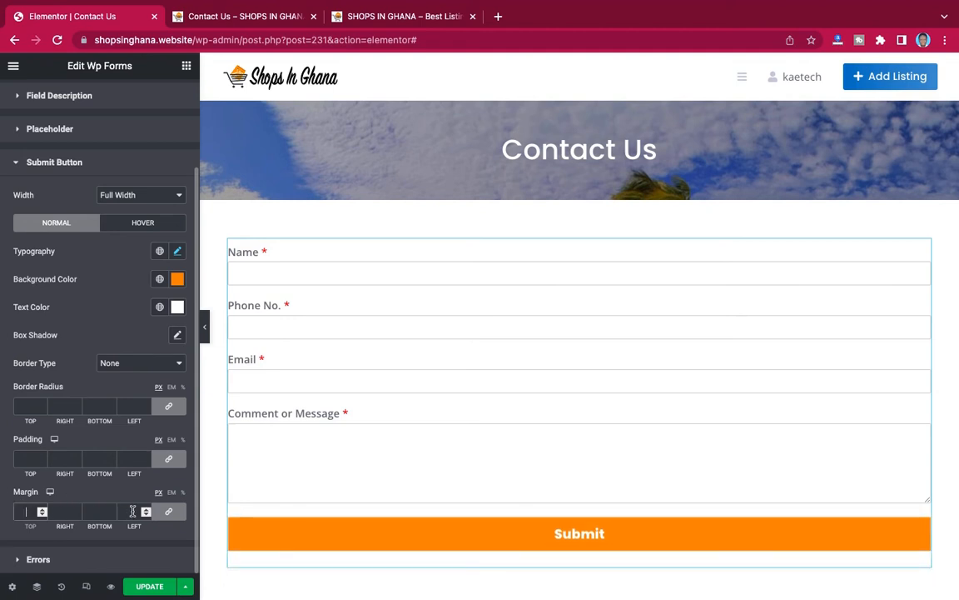
# Unlink the submit button's margin sides and try right and left margins of 150 px each
pyautogui.click(169, 513)
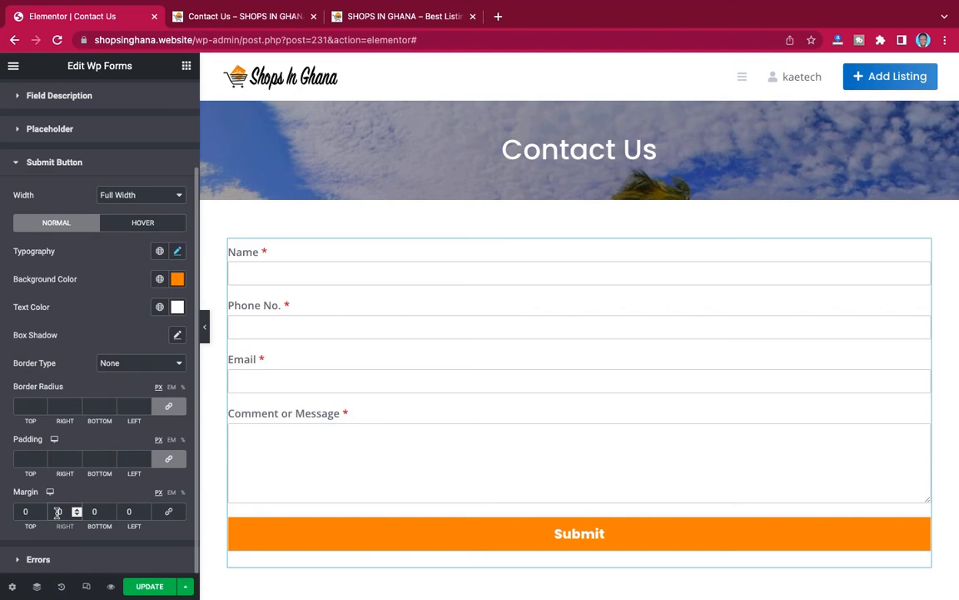
pyautogui.write('40')
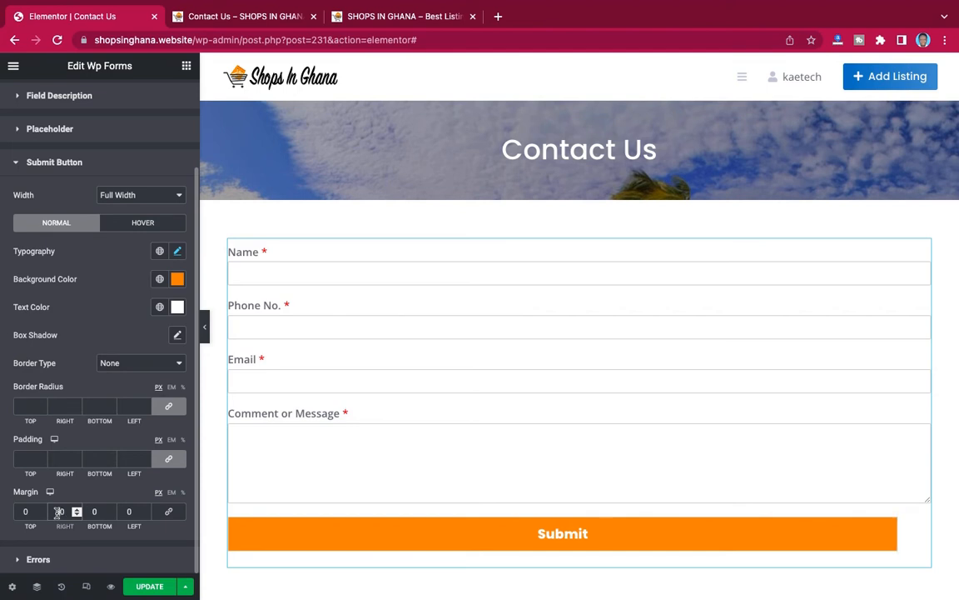
pyautogui.write('0')
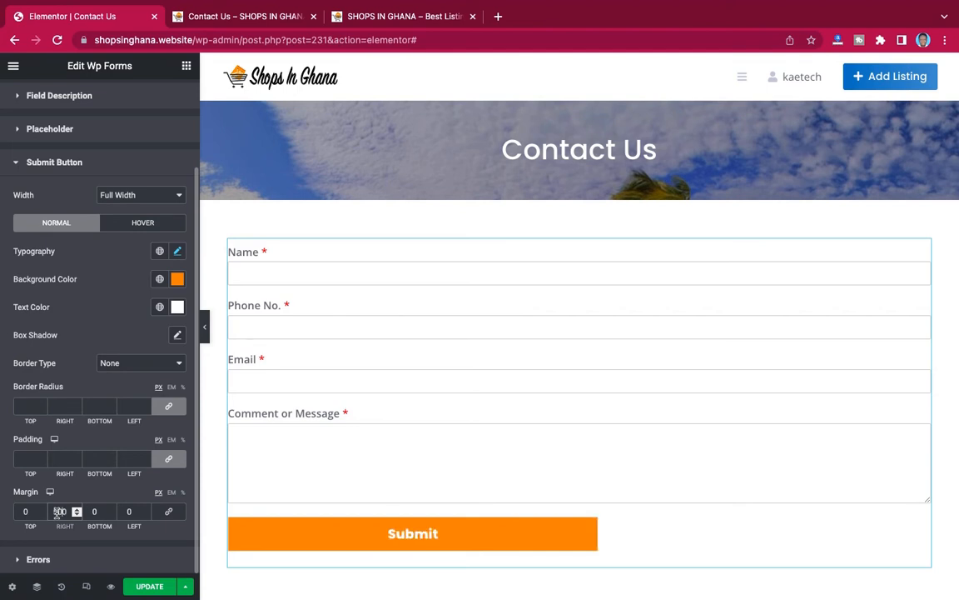
pyautogui.press('BackSpace')
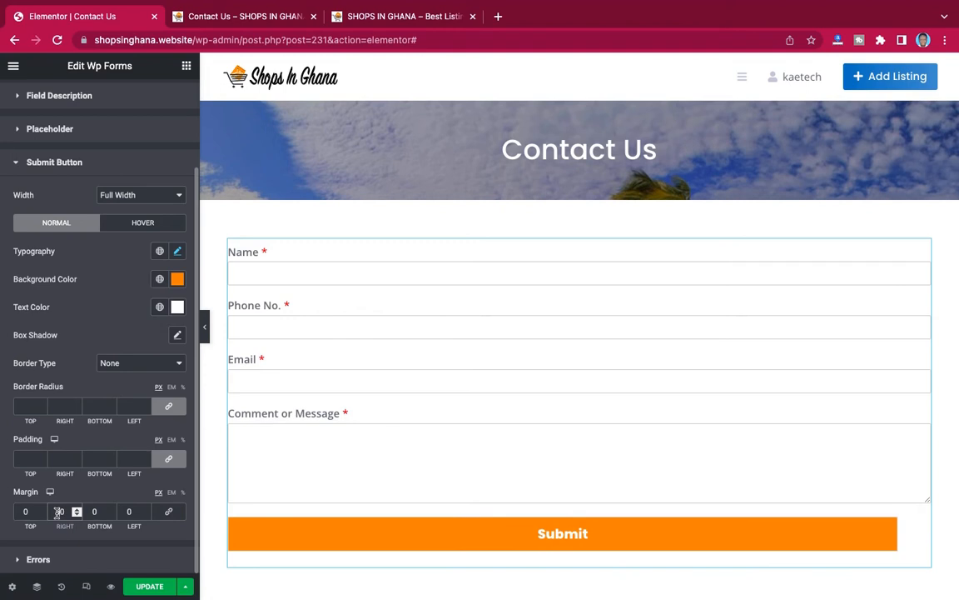
pyautogui.press('BackSpace')
pyautogui.press('BackSpace')
pyautogui.write('120')
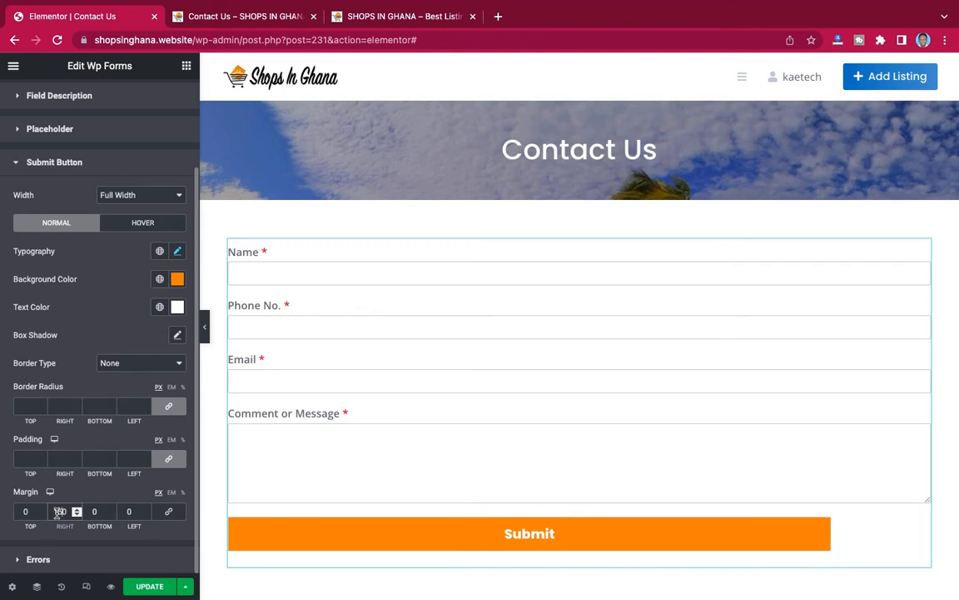
pyautogui.click(128, 511)
pyautogui.write('10')
pyautogui.write('5')
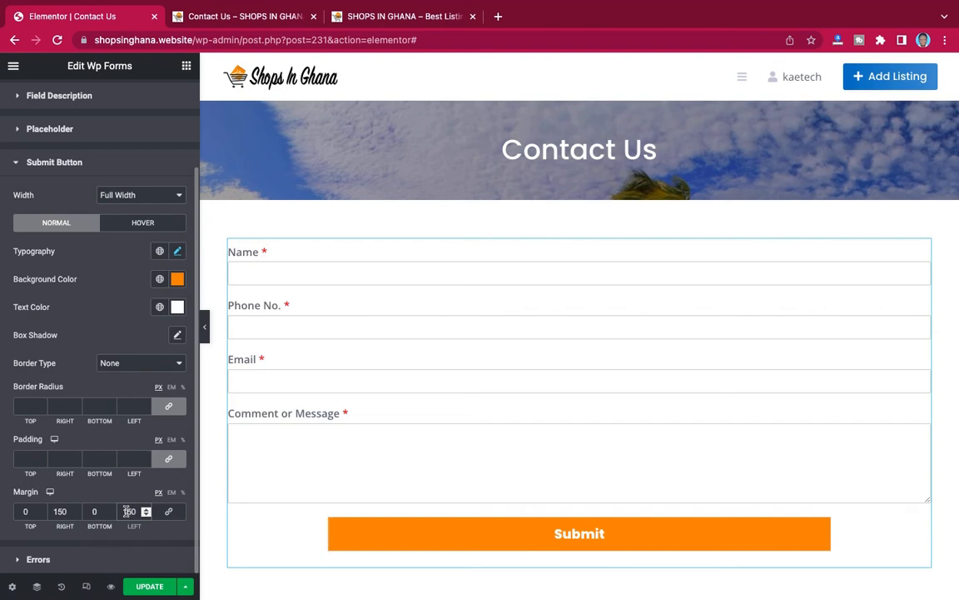
# Try larger right margins of 350 and 250 px on the submit button and match the left margin at 250 px
pyautogui.click(55, 511)
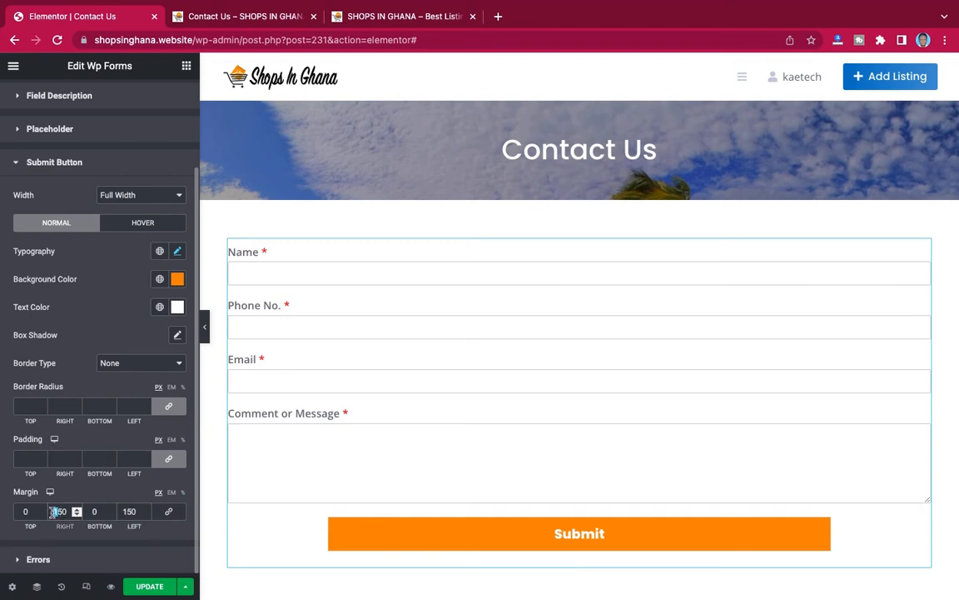
pyautogui.write('3')
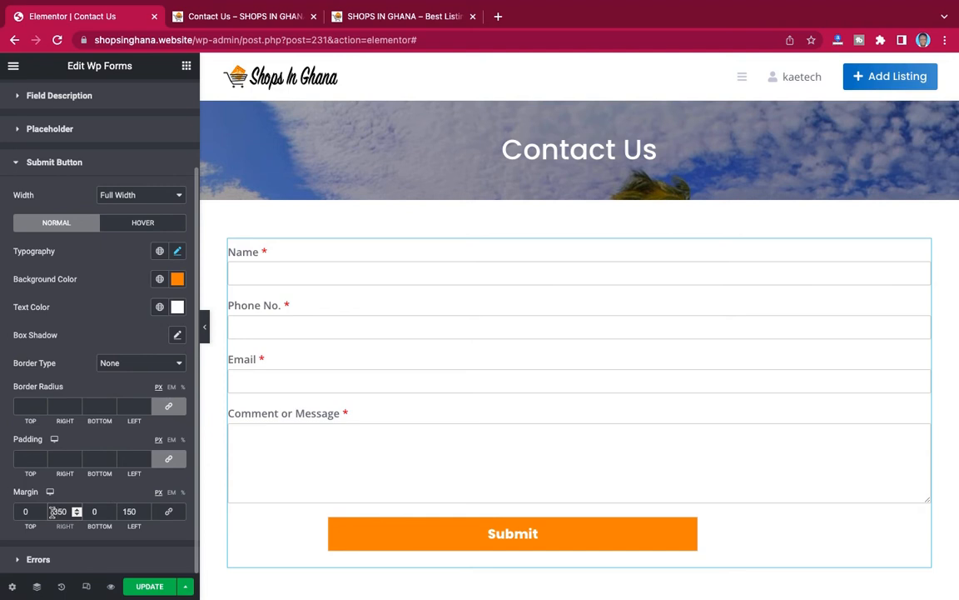
pyautogui.press('BackSpace')
pyautogui.write('2')
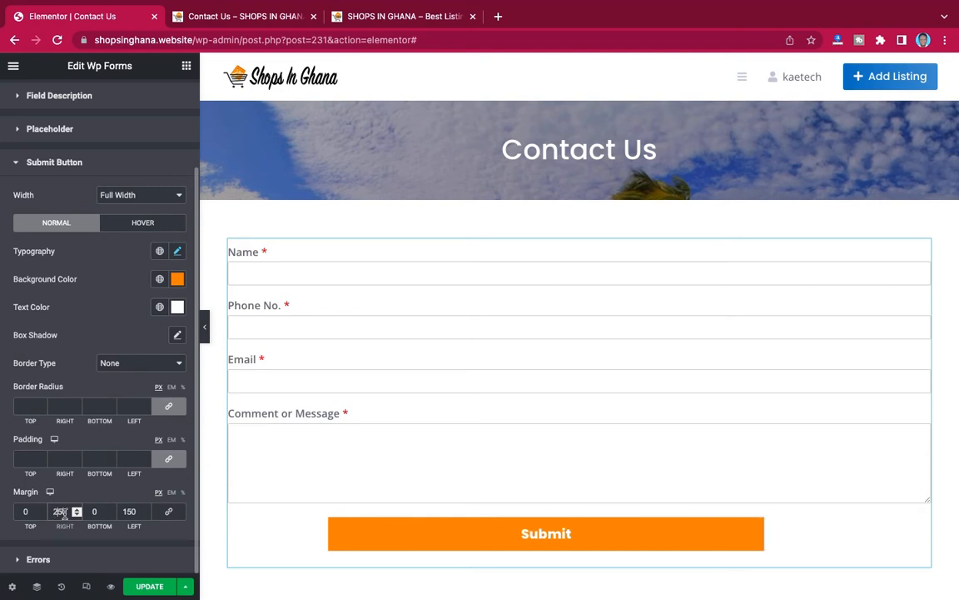
pyautogui.moveTo(128, 511); pyautogui.dragTo(114, 511)
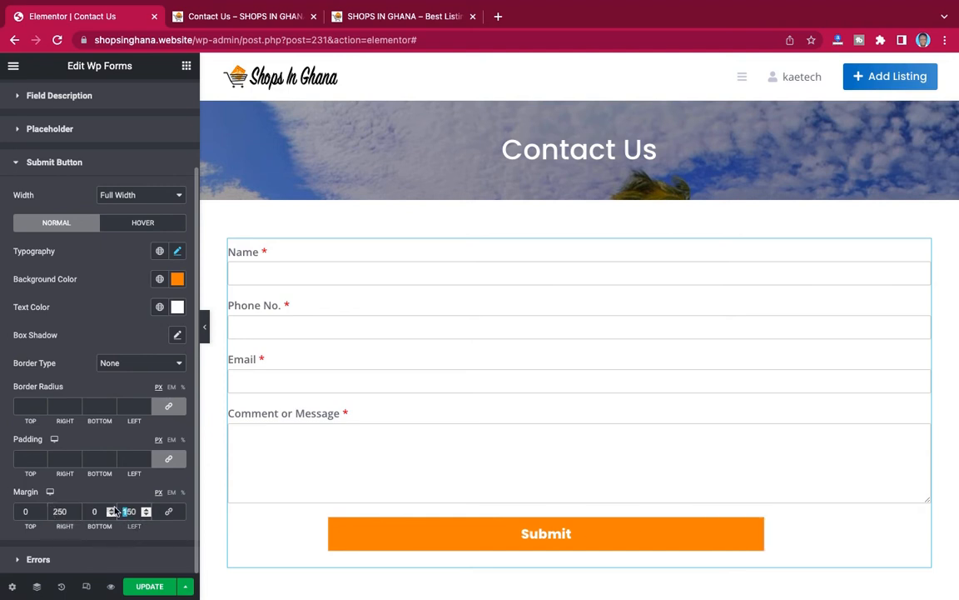
pyautogui.write('2')
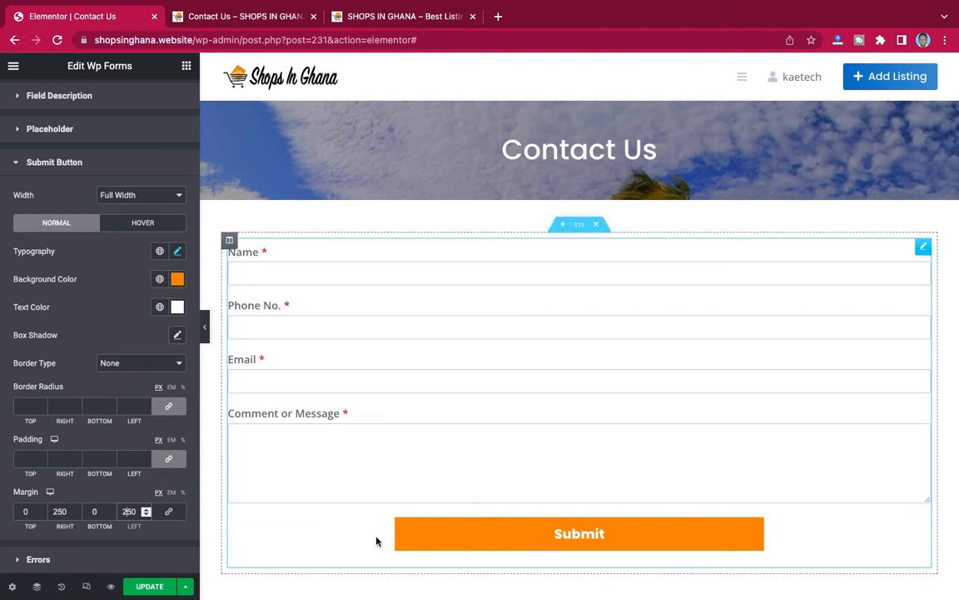
# Reset the submit button's left and right margins to 0 and look over the form
pyautogui.doubleClick(130, 511)
pyautogui.write('0')
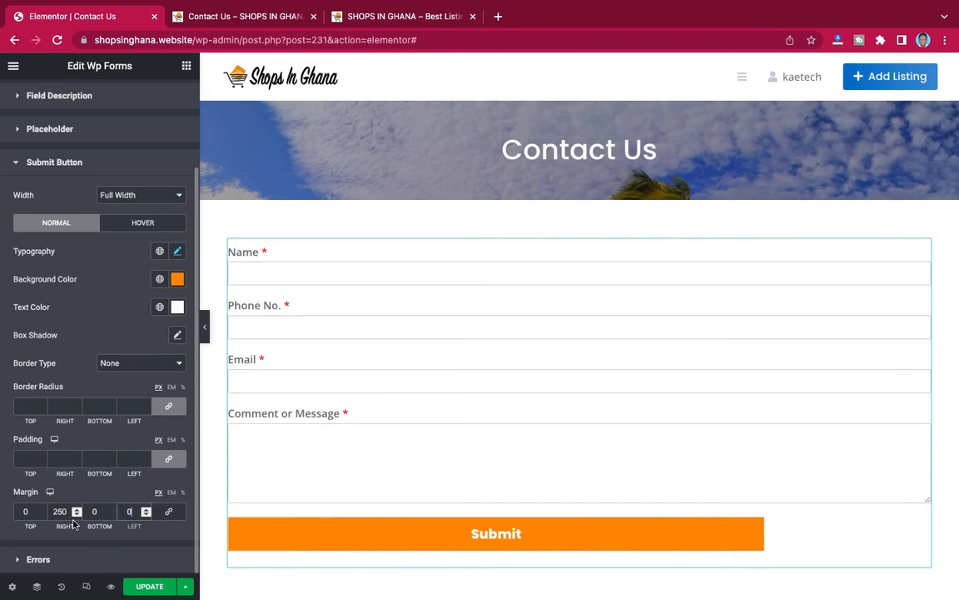
pyautogui.doubleClick(53, 511)
pyautogui.write('0')
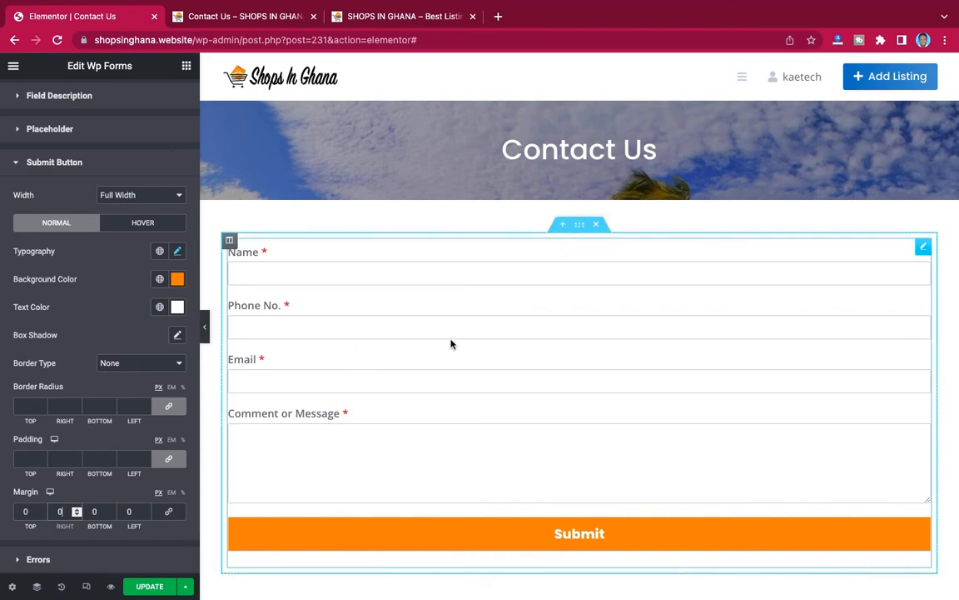
pyautogui.scroll(-3, 450, 342)
pyautogui.scroll(3, 451, 343)
# Try a 50 px margin around the whole Wp Forms widget, settle on 80 px for all sides and review the page
pyautogui.scroll(2, 86, 315)
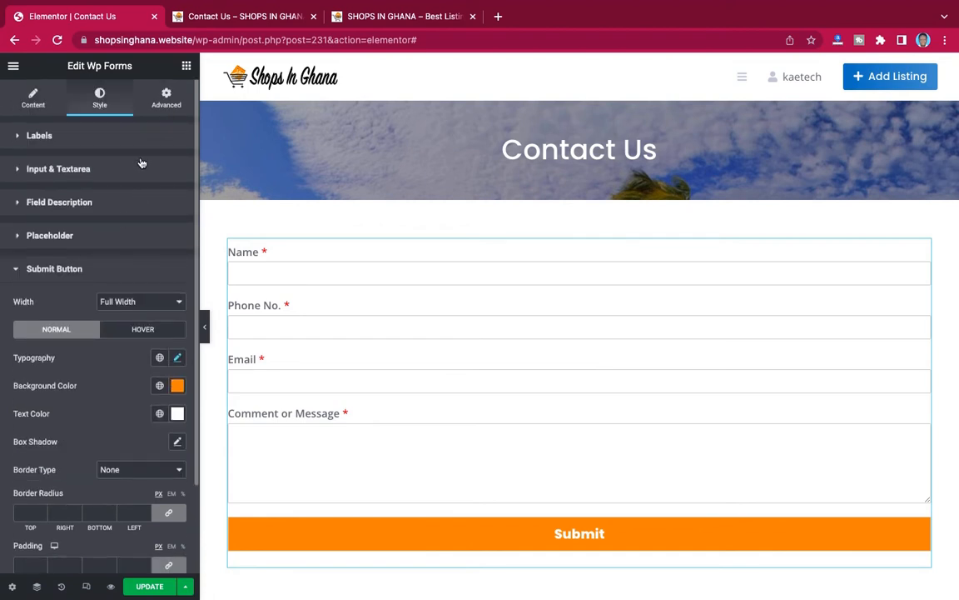
pyautogui.click(166, 98)
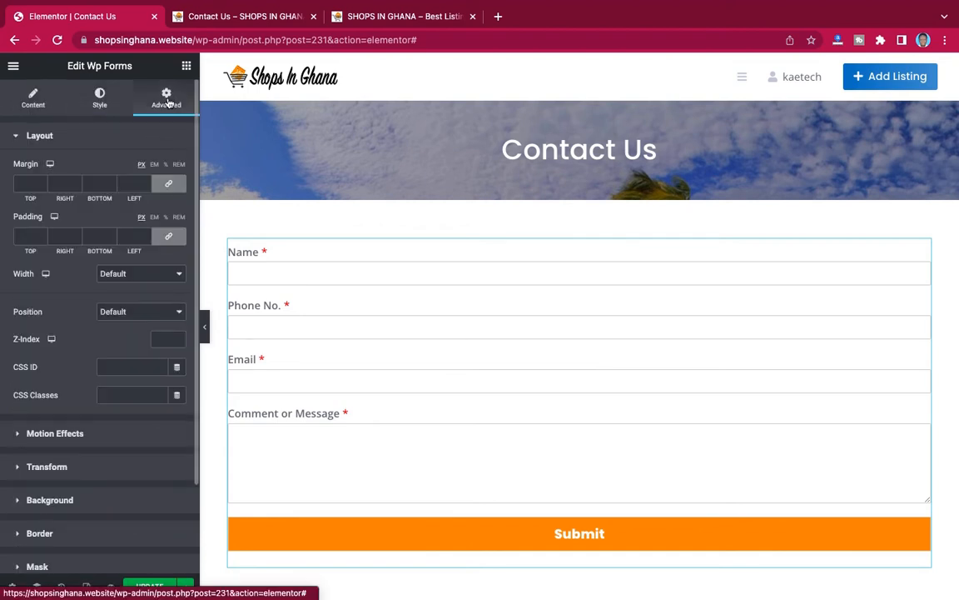
pyautogui.click(23, 183)
pyautogui.write('50')
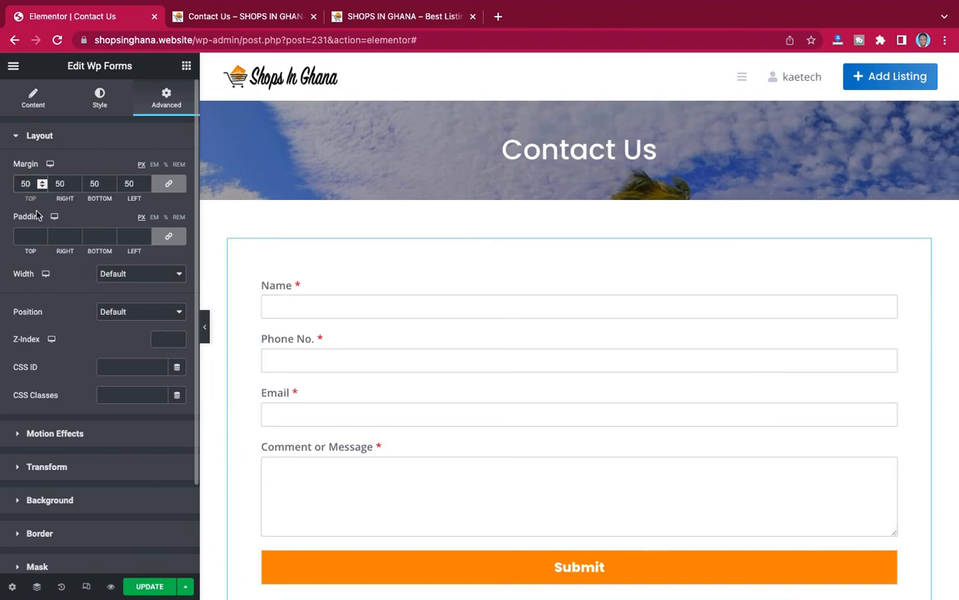
pyautogui.scroll(-3, 464, 381)
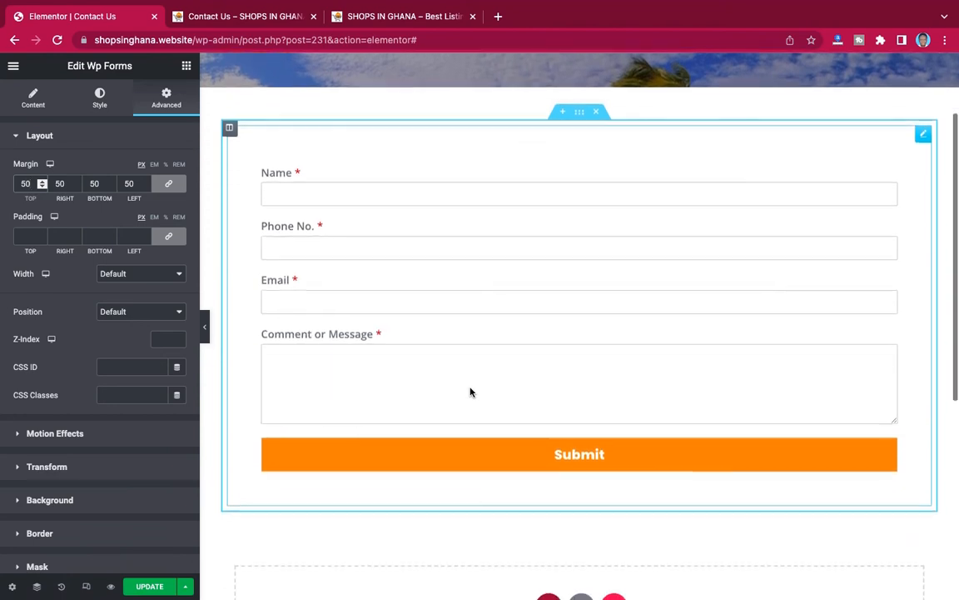
pyautogui.scroll(1, 469, 392)
pyautogui.scroll(1, 470, 391)
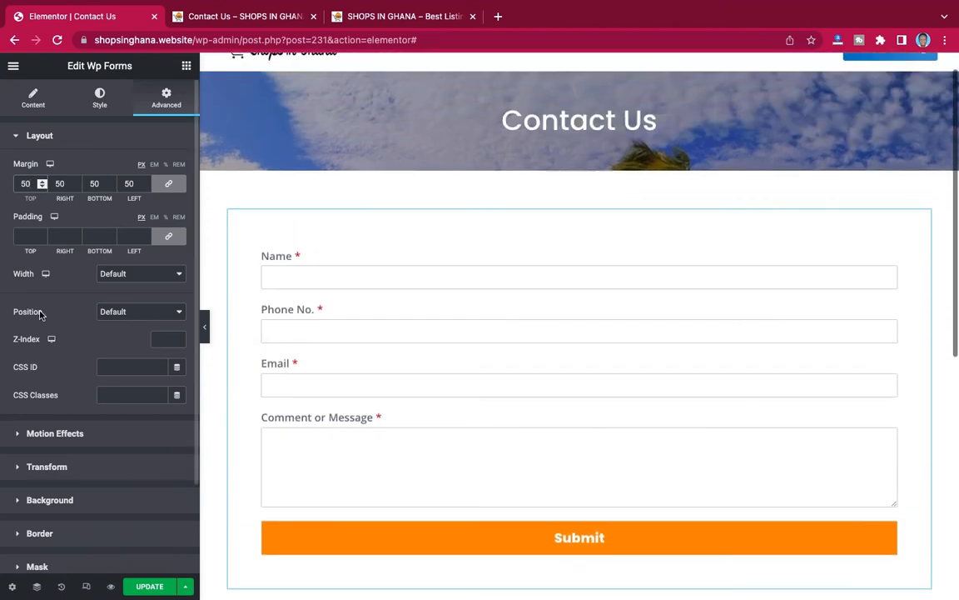
pyautogui.press('BackSpace')
pyautogui.press('BackSpace')
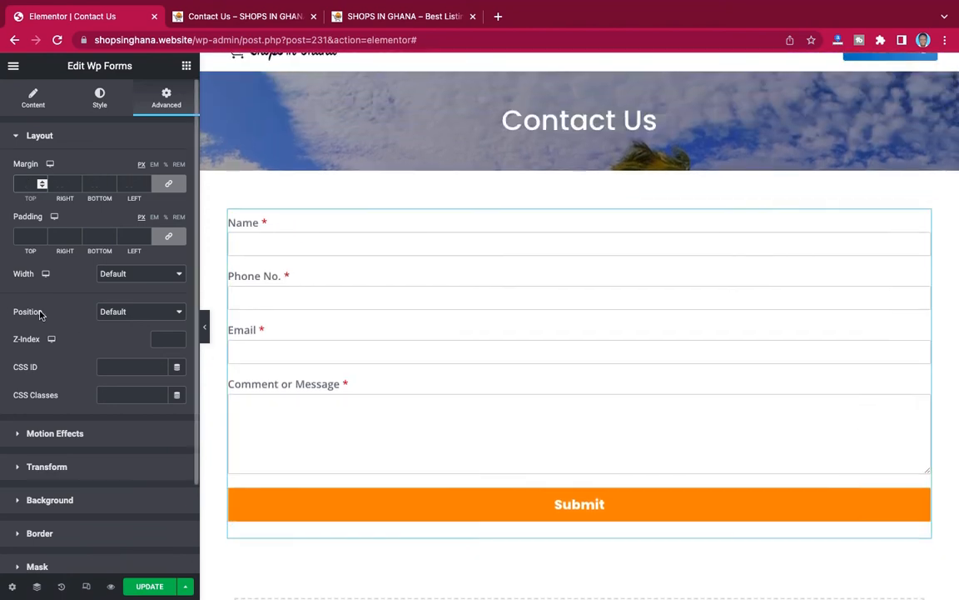
pyautogui.write('80')
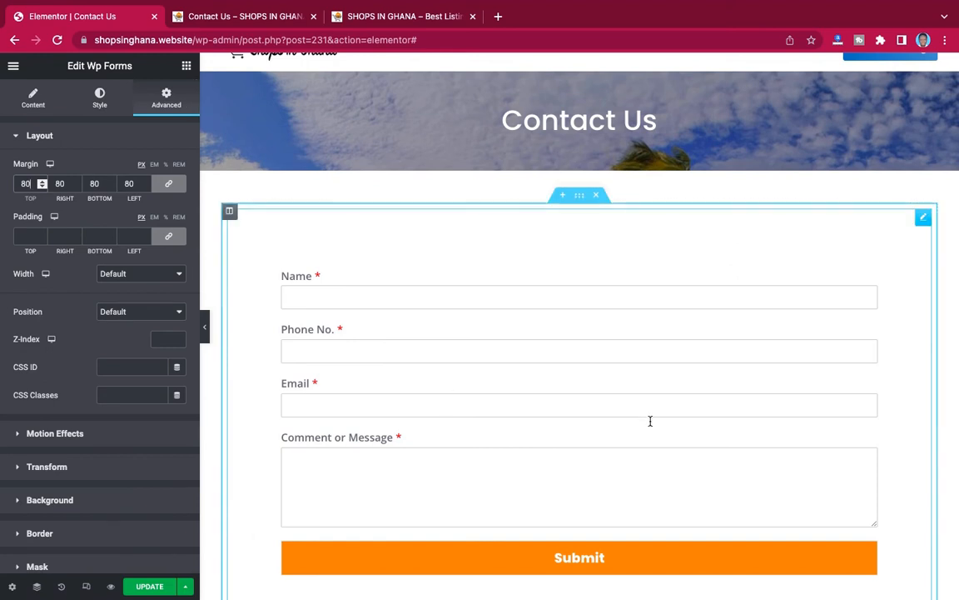
pyautogui.scroll(-3, 650, 422)
pyautogui.scroll(3, 652, 423)
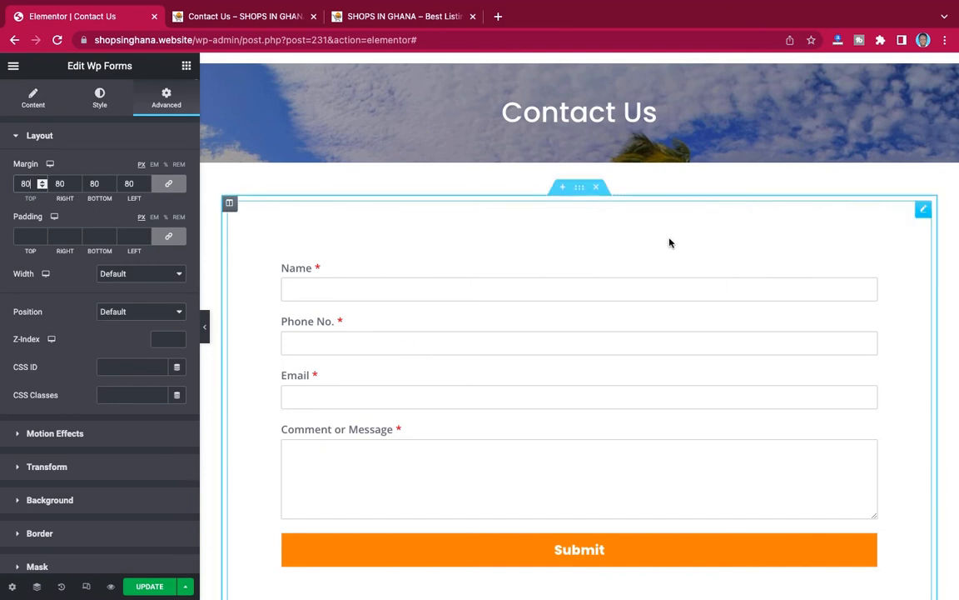
# Try a solid border around the Wp Forms widget and set its border type back to None
pyautogui.scroll(-3, 855, 444)
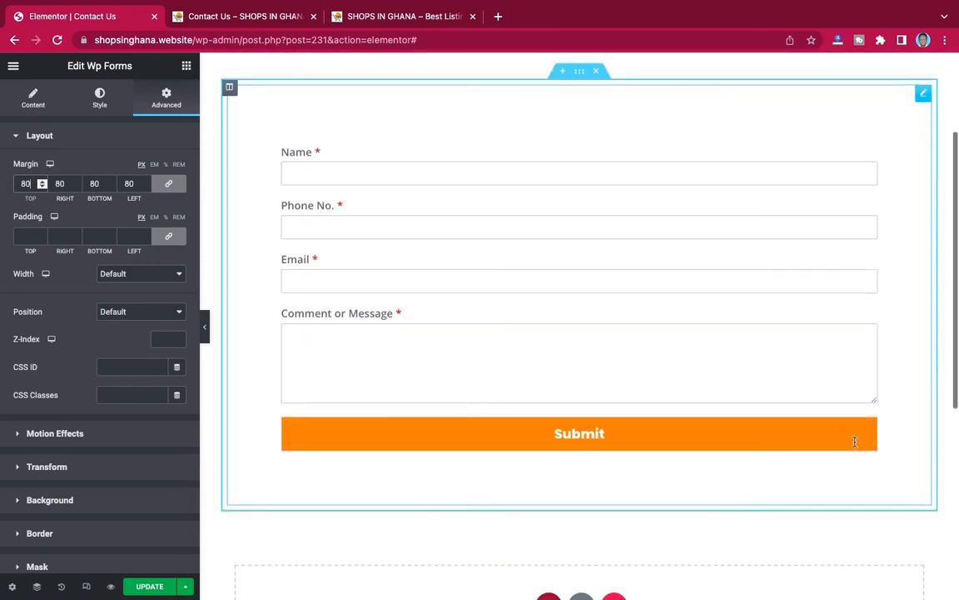
pyautogui.scroll(5, 854, 444)
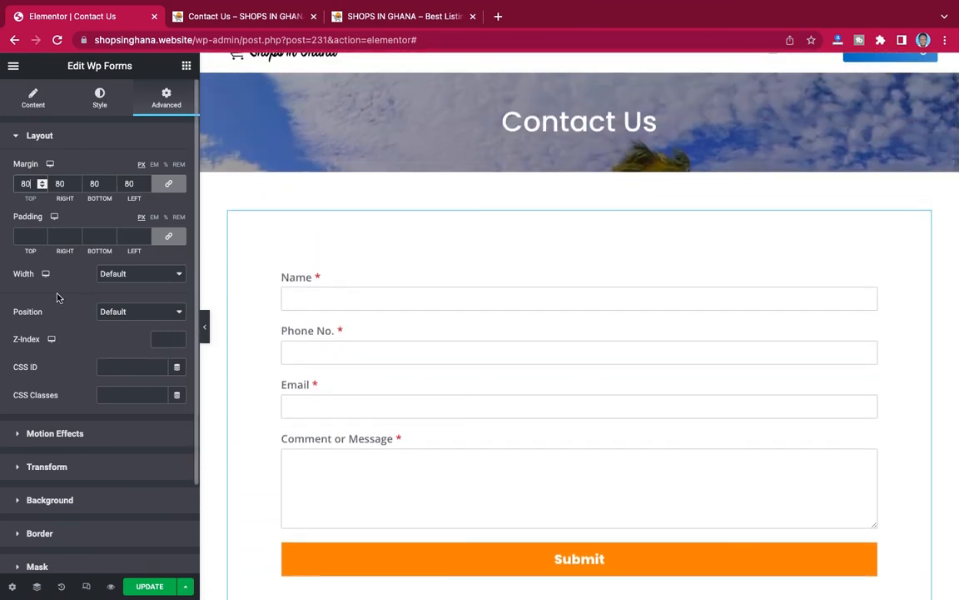
pyautogui.scroll(-3, 59, 297)
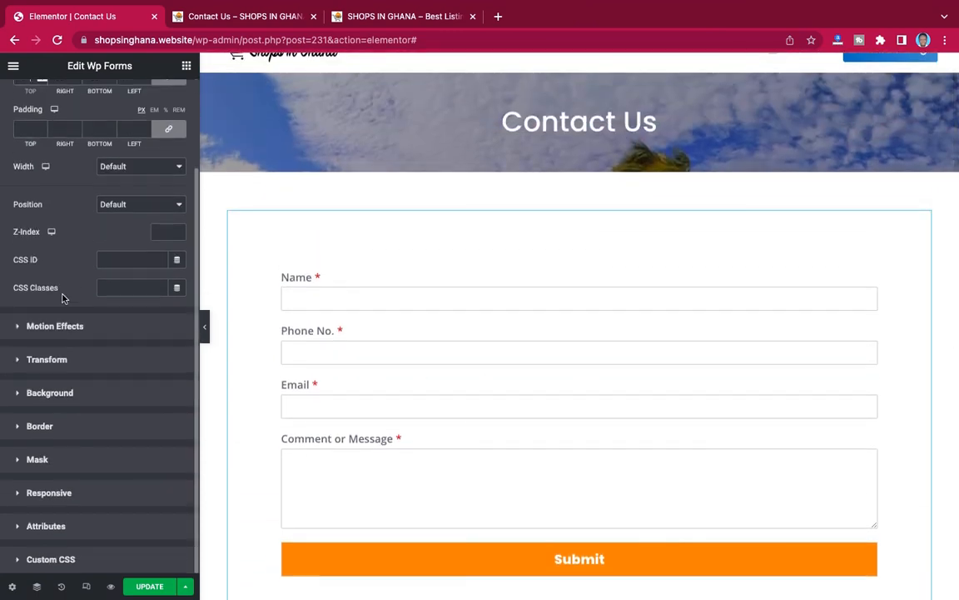
pyautogui.click(40, 425)
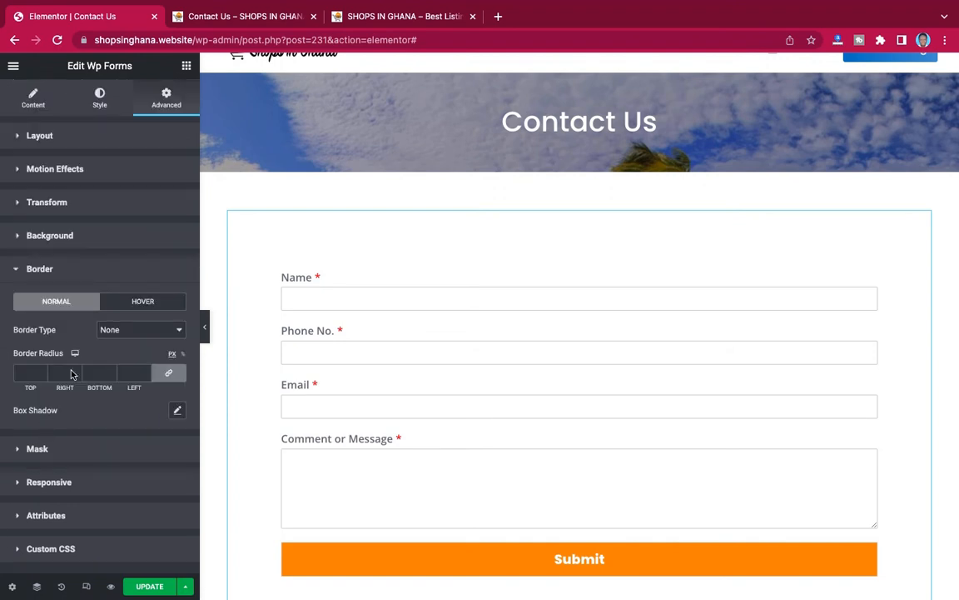
pyautogui.click(125, 329)
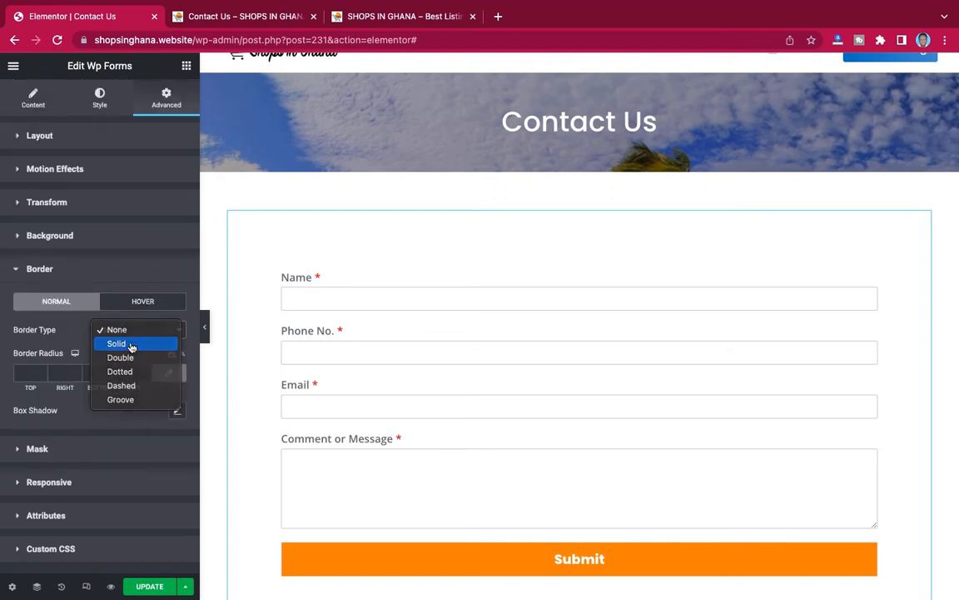
pyautogui.click(131, 344)
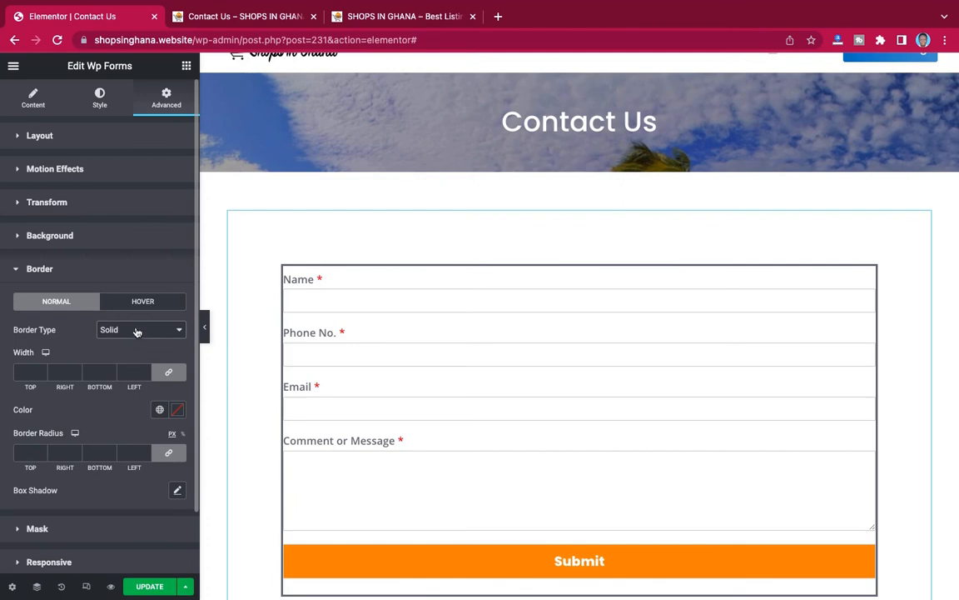
pyautogui.click(138, 330)
pyautogui.click(139, 317)
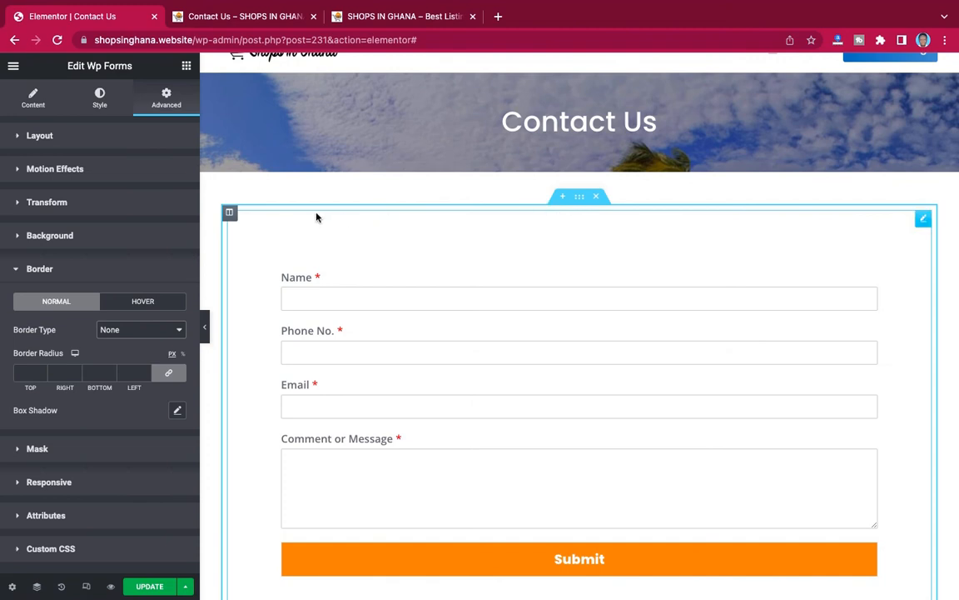
# Give the column containing the contact form a solid border with a width of 2 on all sides
pyautogui.click(230, 215)
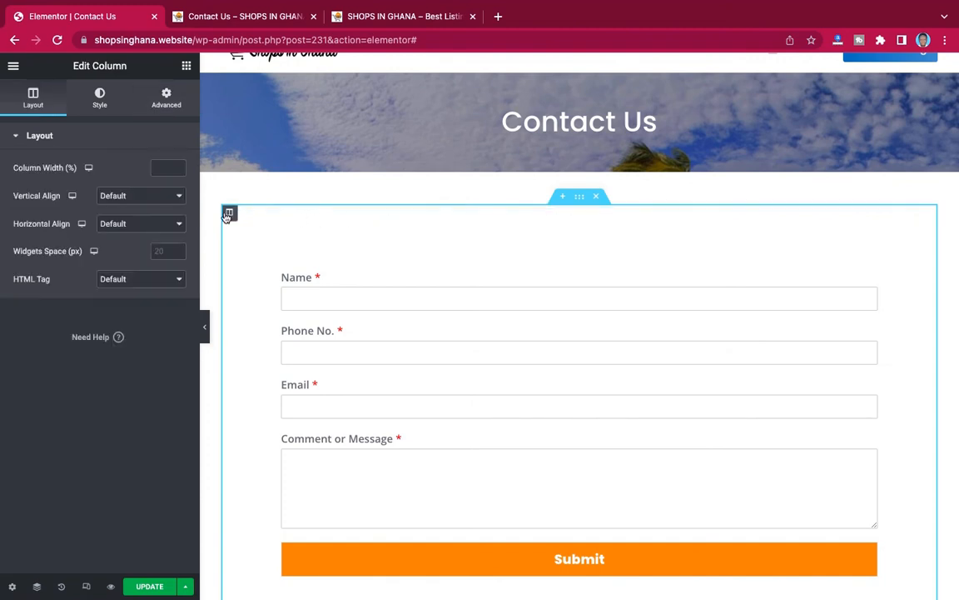
pyautogui.click(171, 102)
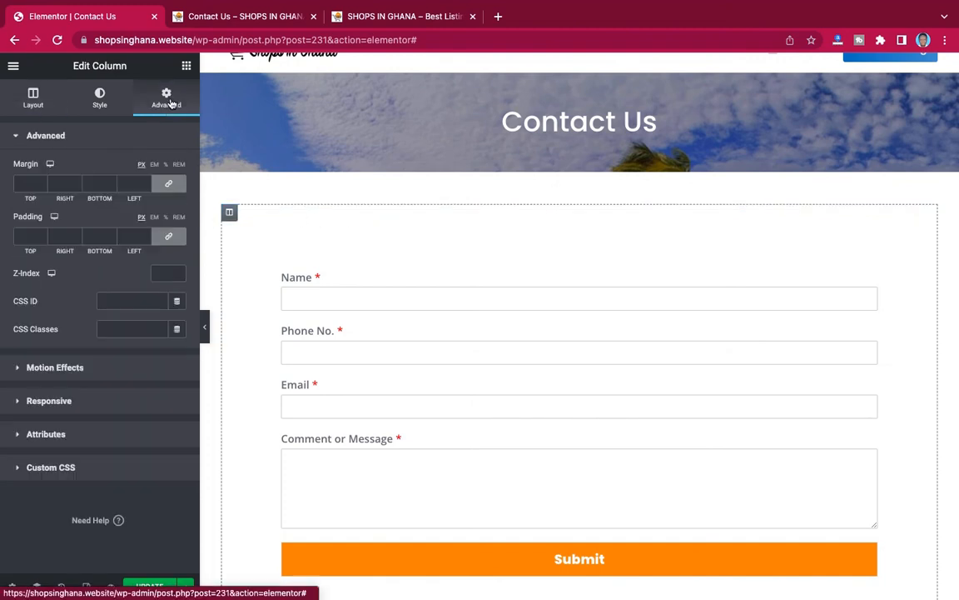
pyautogui.click(98, 96)
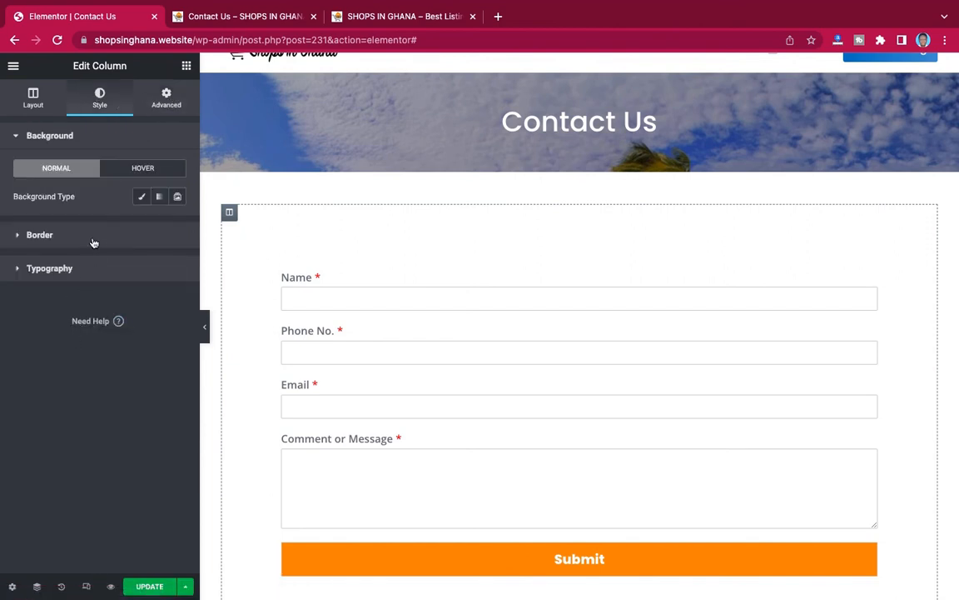
pyautogui.click(94, 243)
pyautogui.click(154, 231)
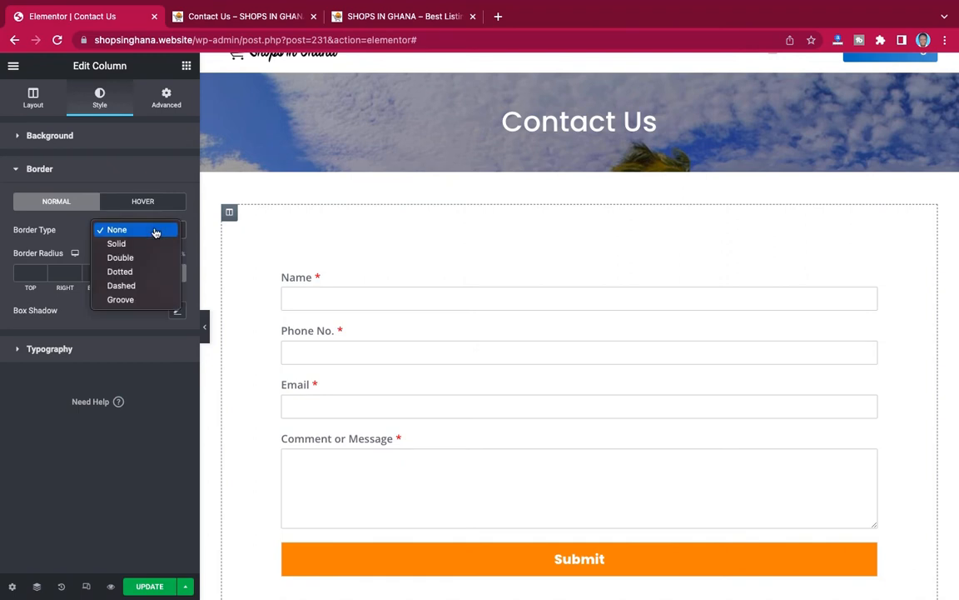
pyautogui.click(145, 244)
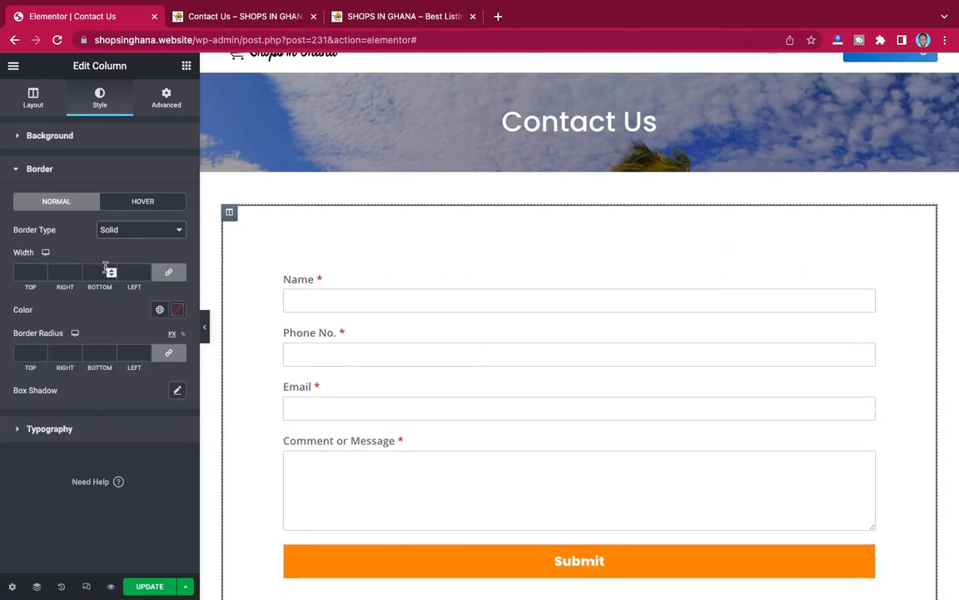
pyautogui.click(25, 274)
pyautogui.write('2')
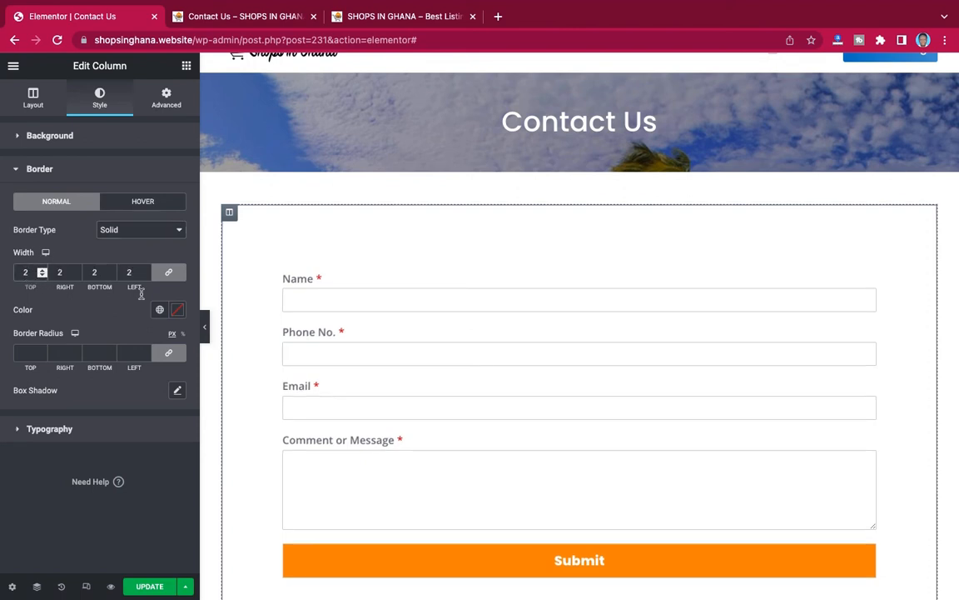
pyautogui.click(178, 311)
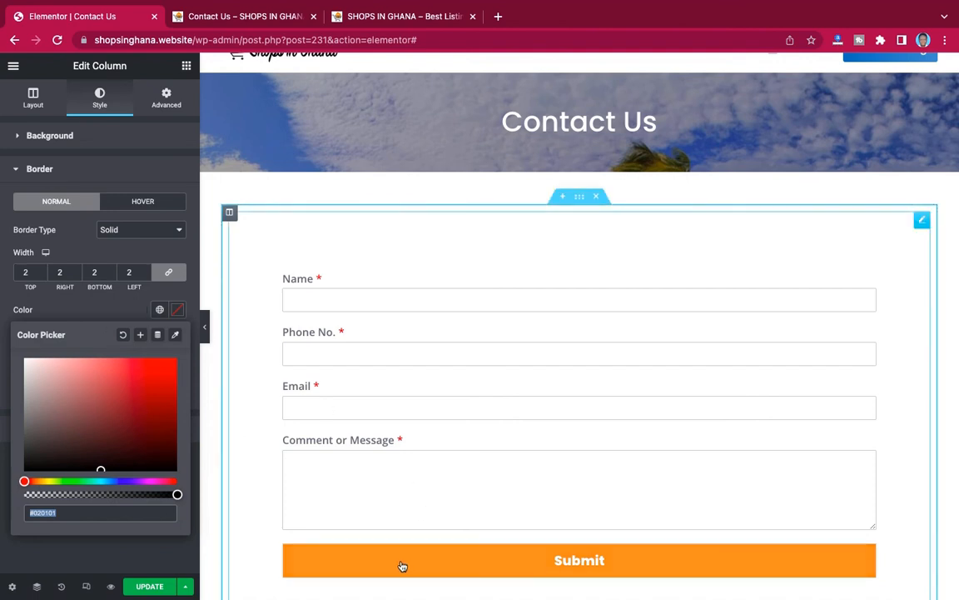
pyautogui.click(80, 309)
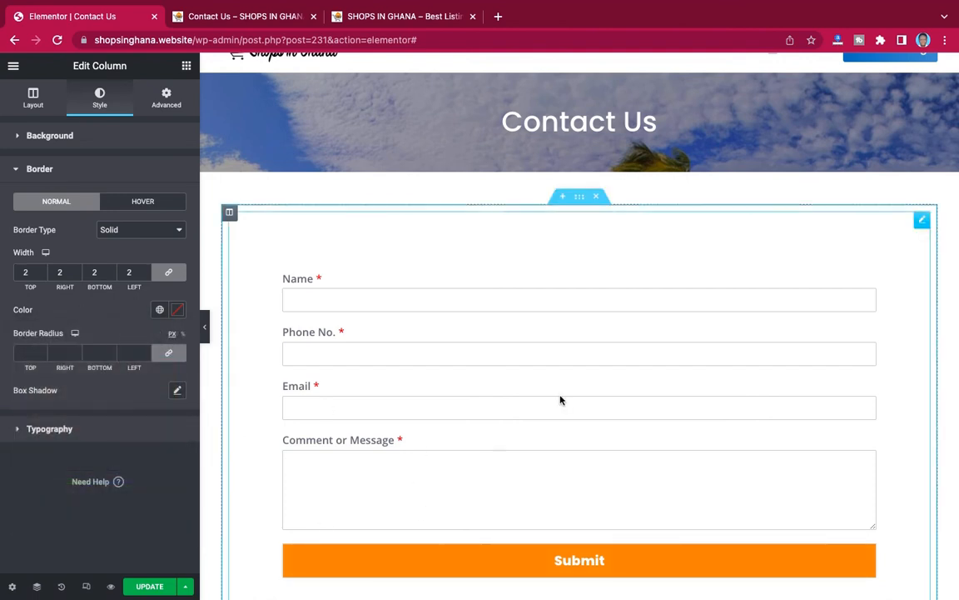
# Copy the background color code #FF8C27 from the Wp Forms submit button's style settings
pyautogui.click(416, 232)
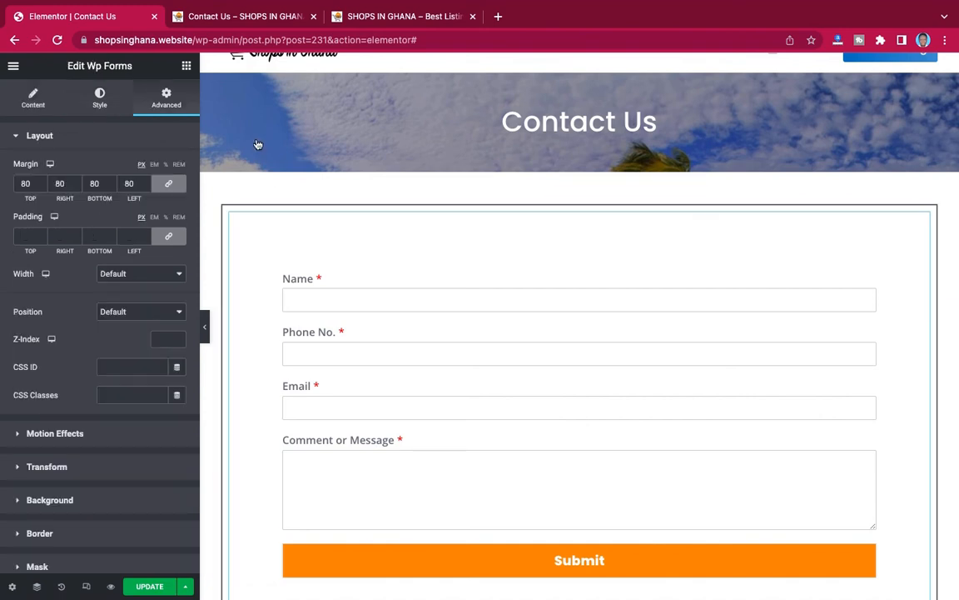
pyautogui.click(99, 101)
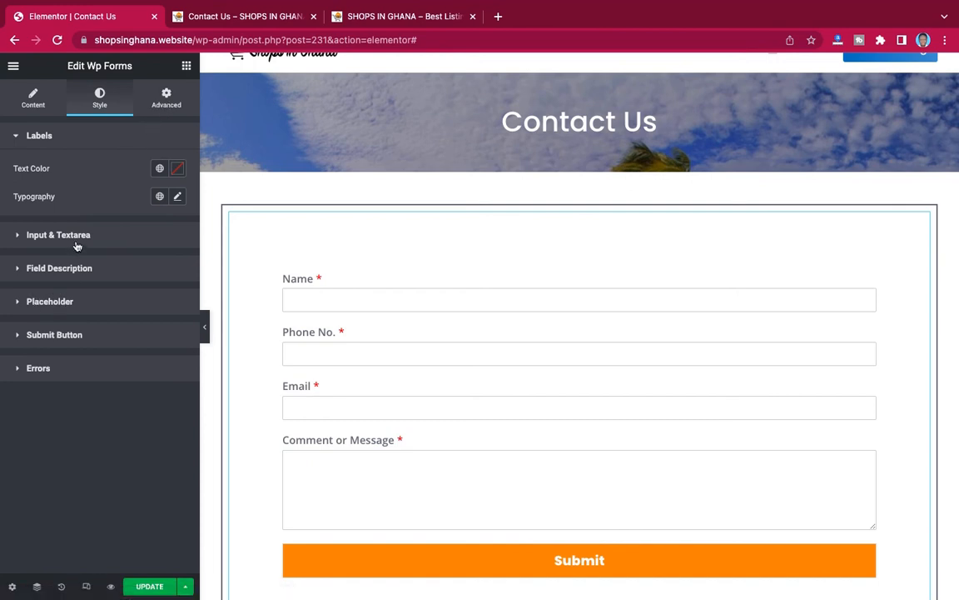
pyautogui.click(52, 335)
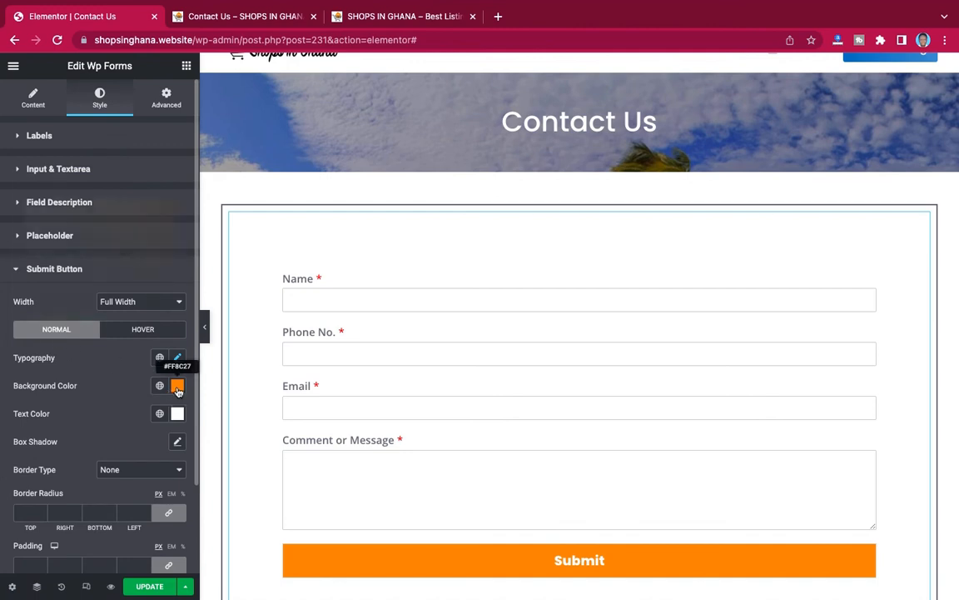
pyautogui.click(176, 384)
pyautogui.press('super+c')
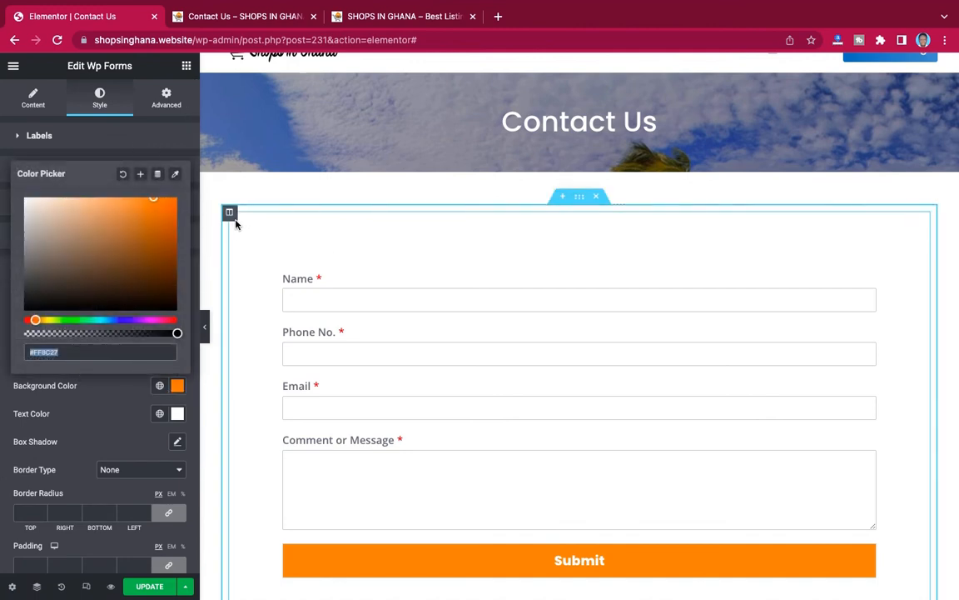
# Set the border color of the form's column to the copied #FF8C27 and preview the page at full width
pyautogui.click(230, 214)
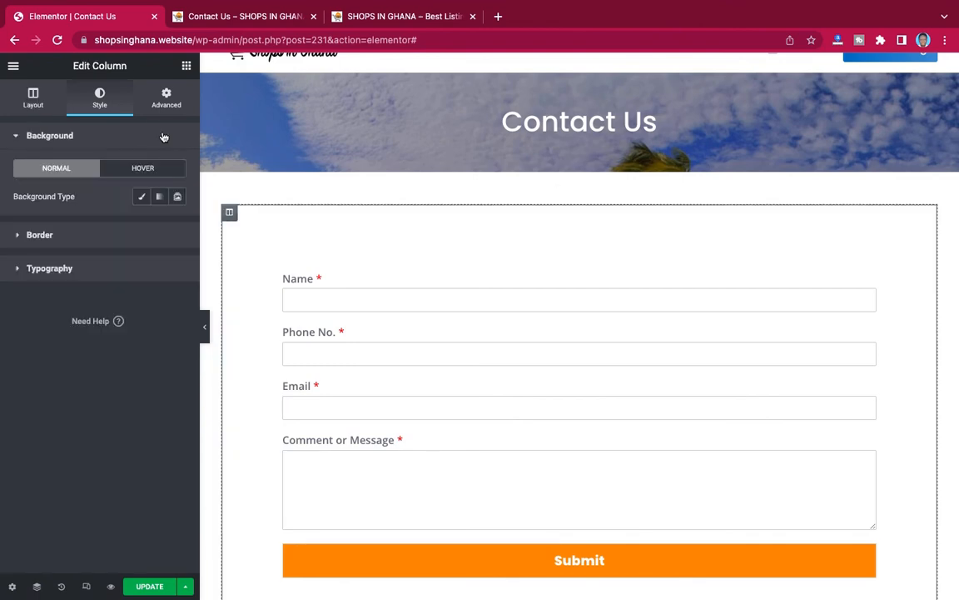
pyautogui.click(100, 236)
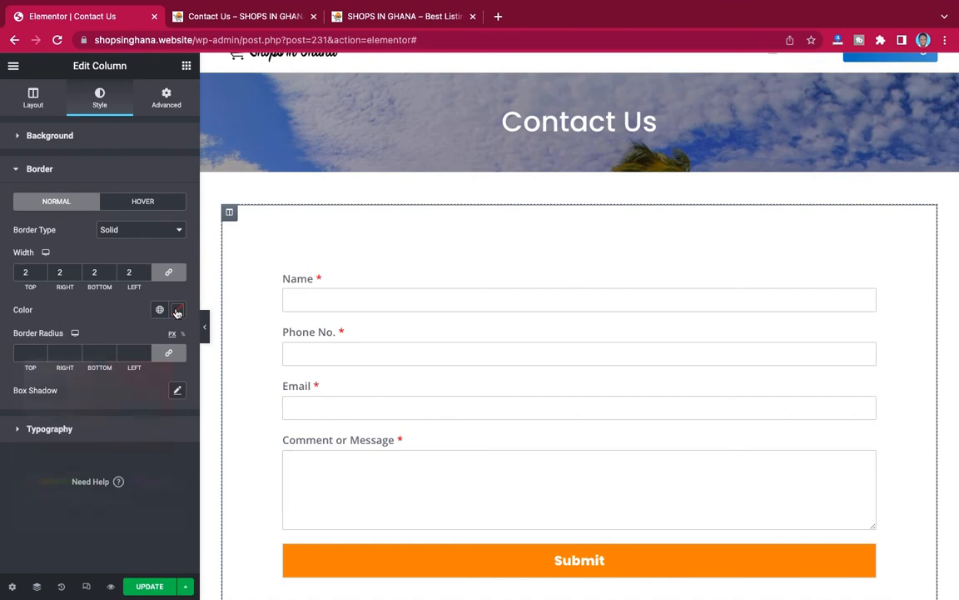
pyautogui.click(177, 309)
pyautogui.press('super+v')
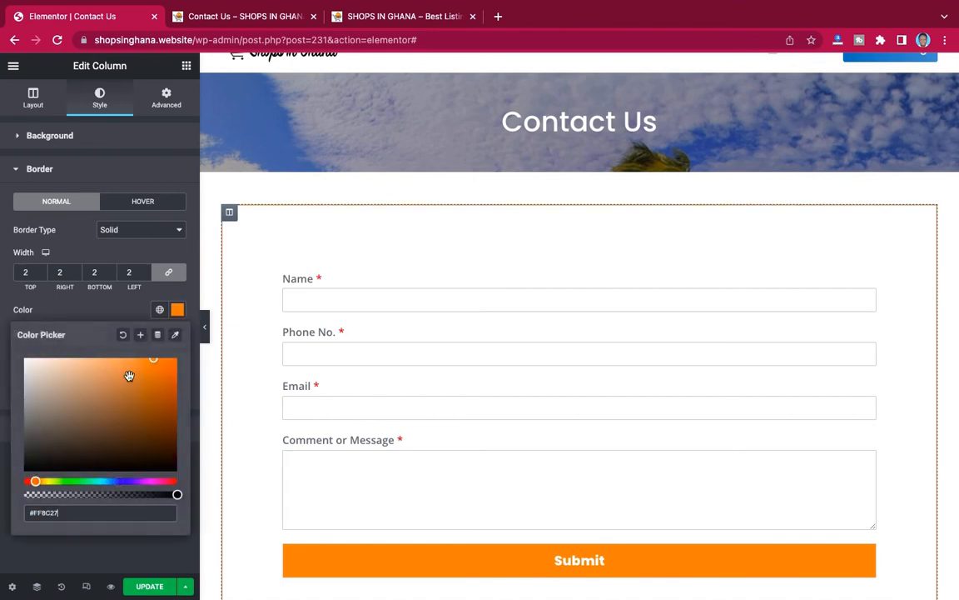
pyautogui.click(110, 250)
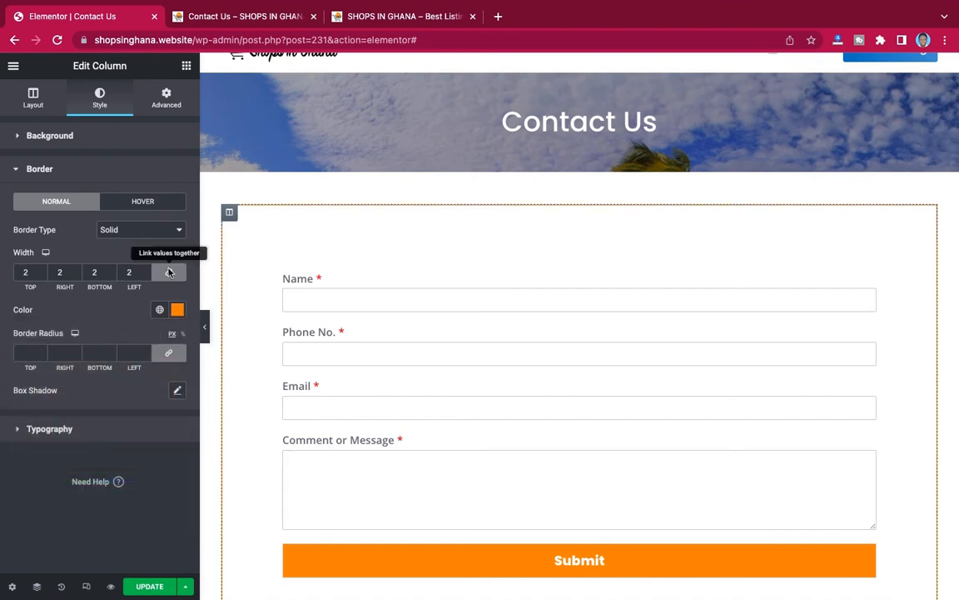
pyautogui.click(204, 326)
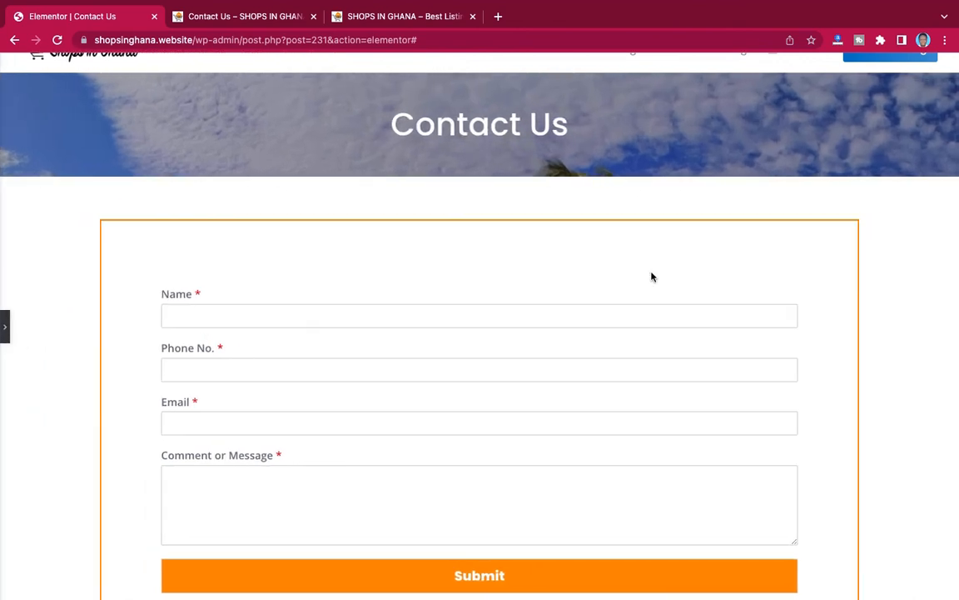
pyautogui.scroll(-4, 705, 295)
pyautogui.scroll(5, 705, 295)
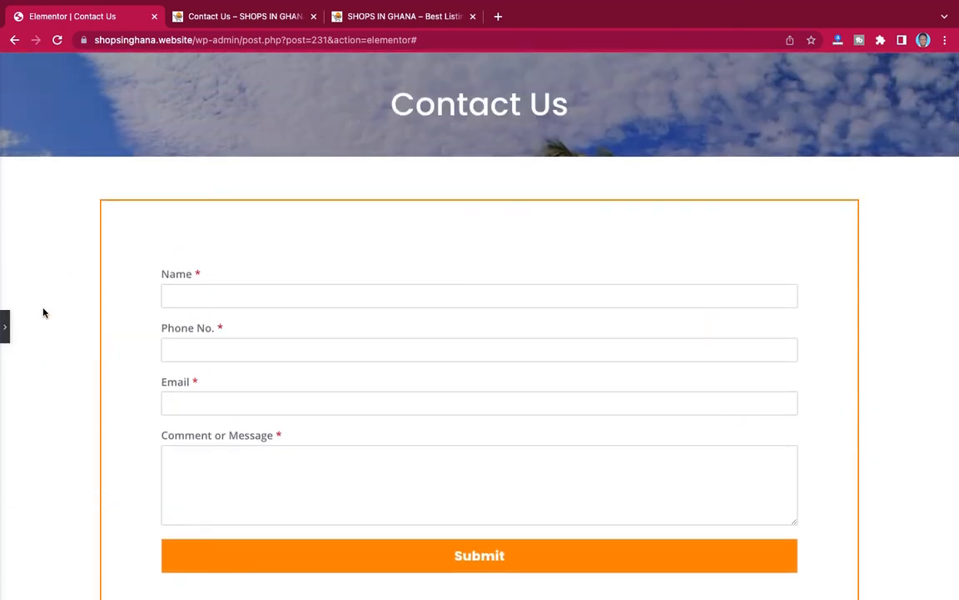
pyautogui.click(5, 332)
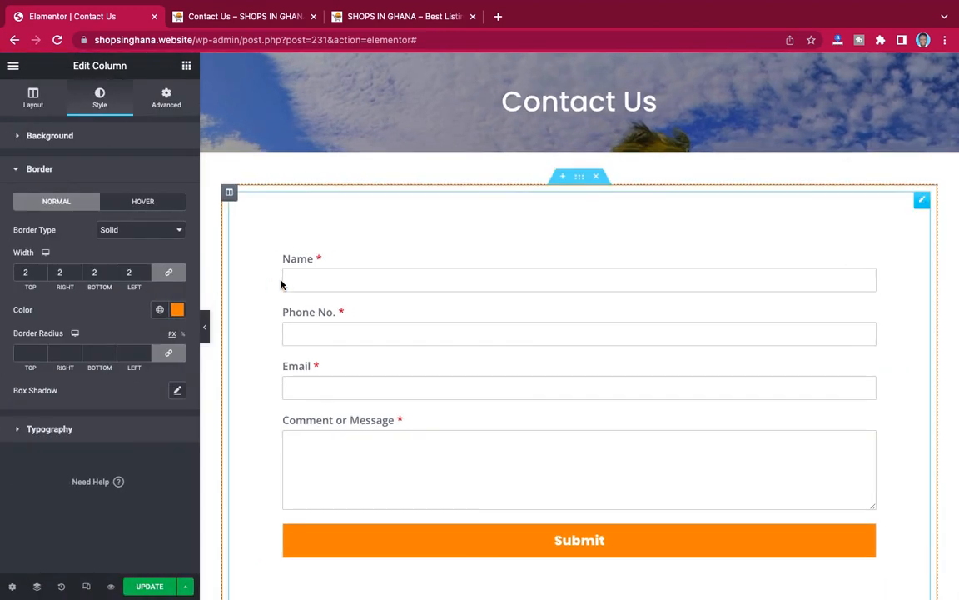
pyautogui.scroll(-3, 536, 276)
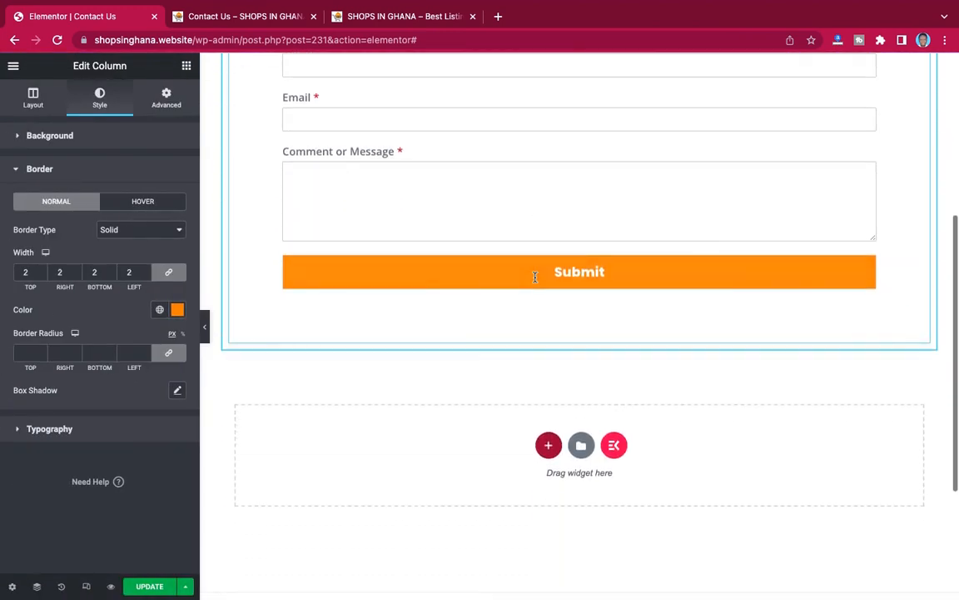
pyautogui.scroll(3, 535, 275)
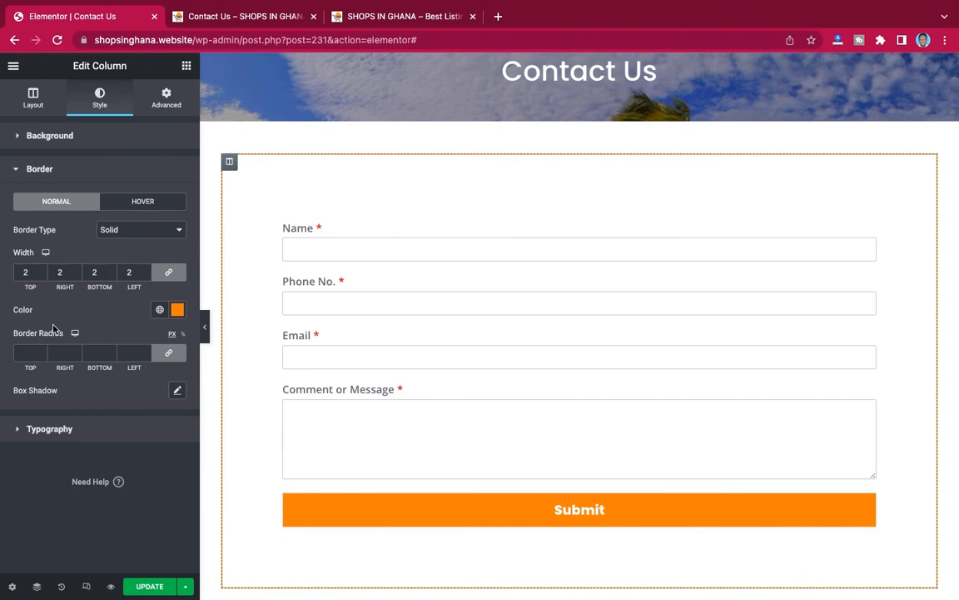
# Try a 50 px border radius on the form's column, settle on 10 px for all corners and preview the form
pyautogui.click(28, 352)
pyautogui.write('50')
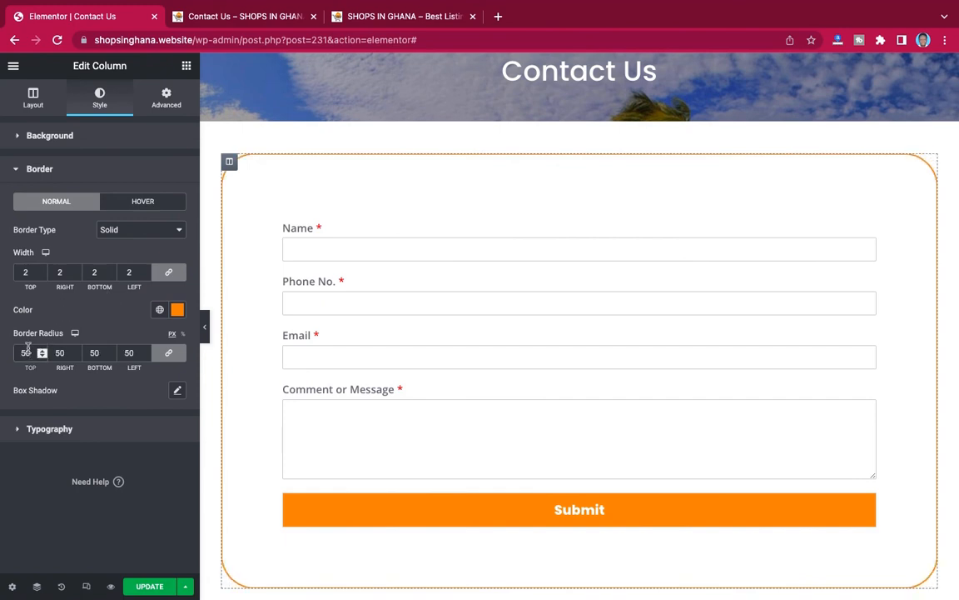
pyautogui.press('BackSpace')
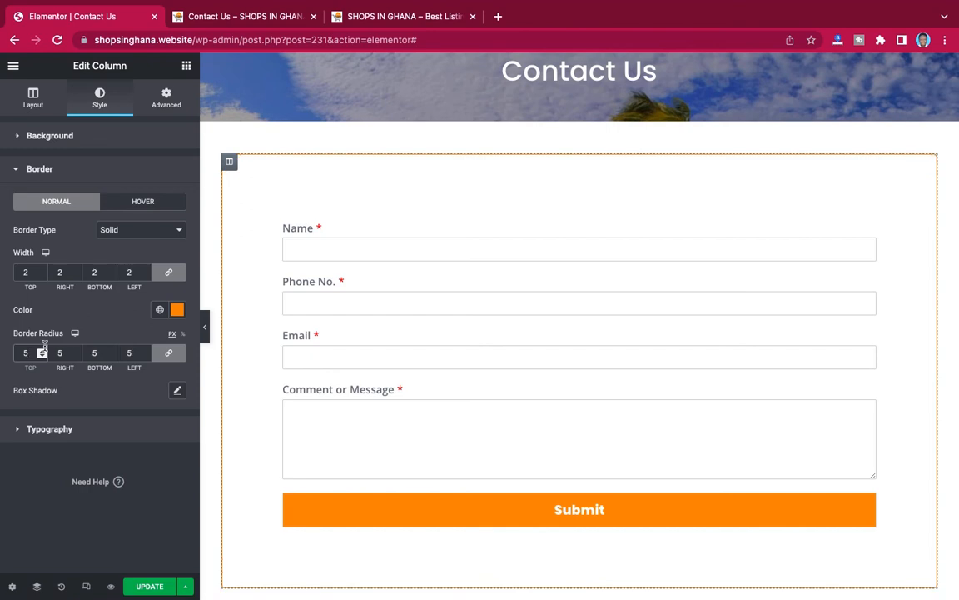
pyautogui.press('BackSpace')
pyautogui.write('10')
pyautogui.click(204, 328)
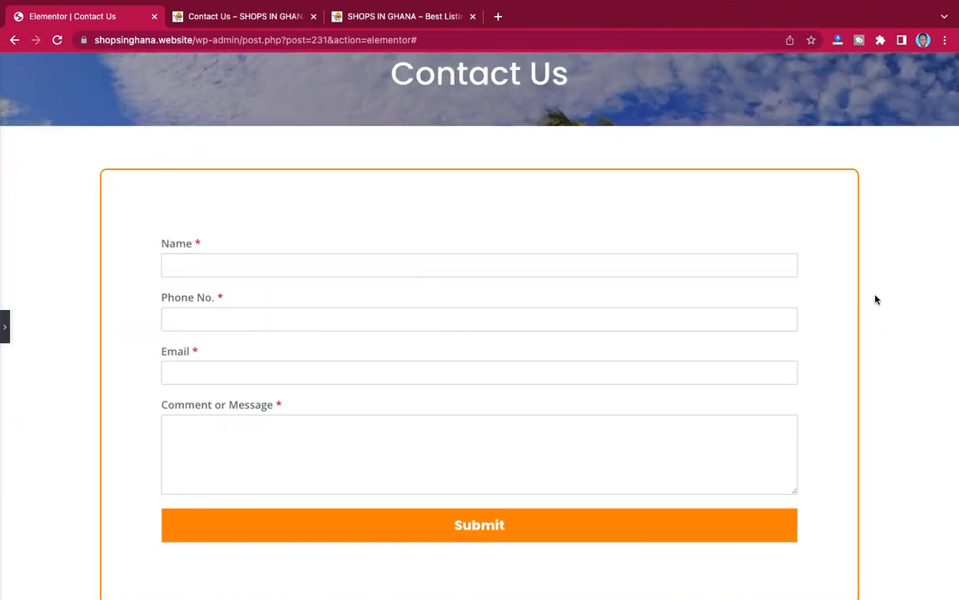
pyautogui.scroll(-2, 897, 357)
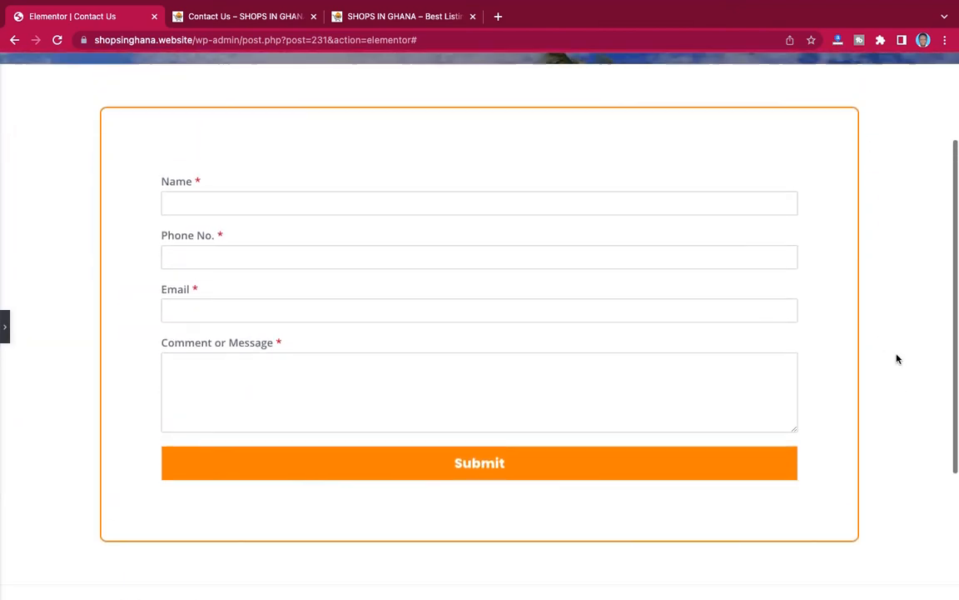
pyautogui.scroll(1, 896, 358)
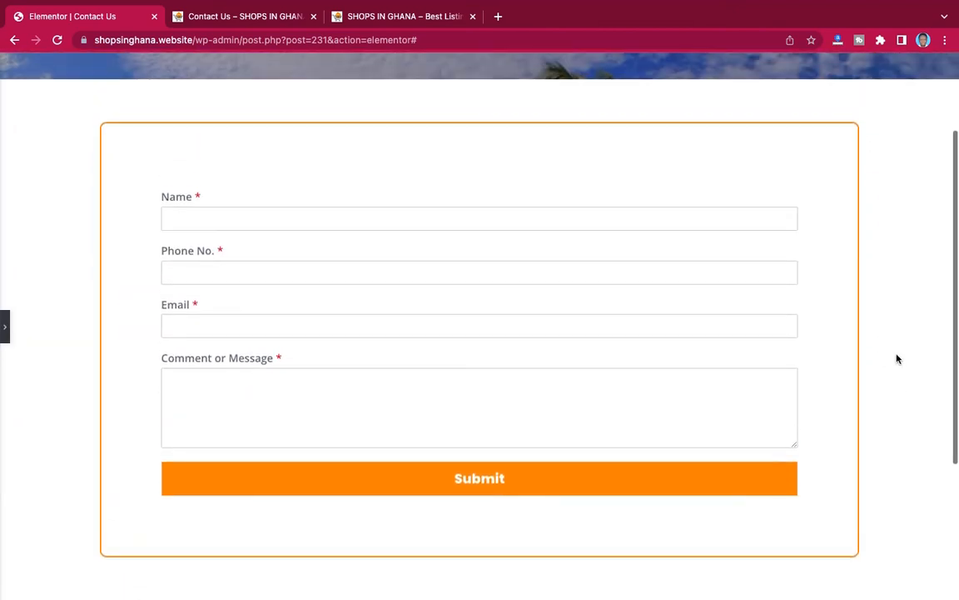
# Preview the bordered contact form and the rest of the page at full width
pyautogui.click(7, 326)
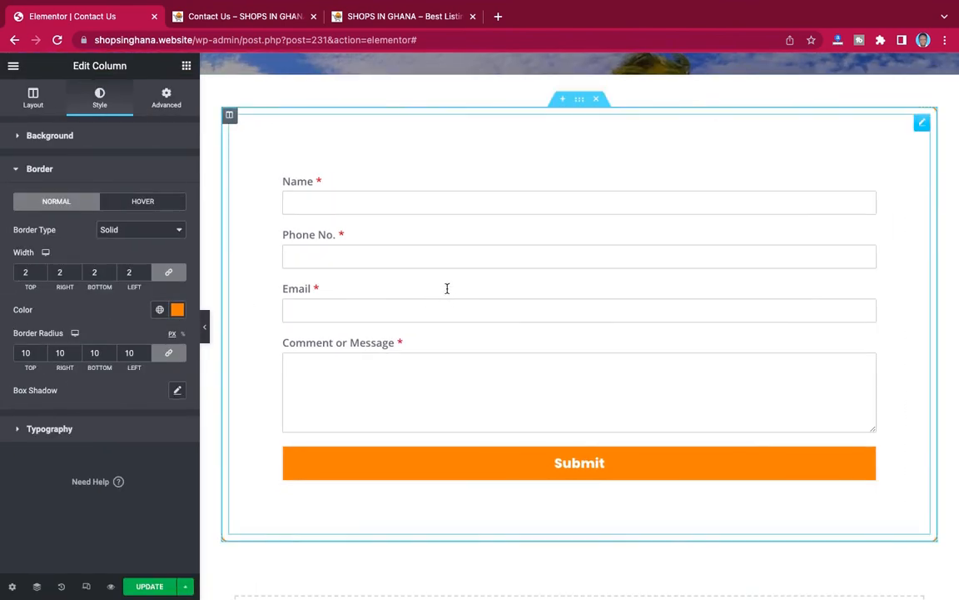
pyautogui.click(581, 102)
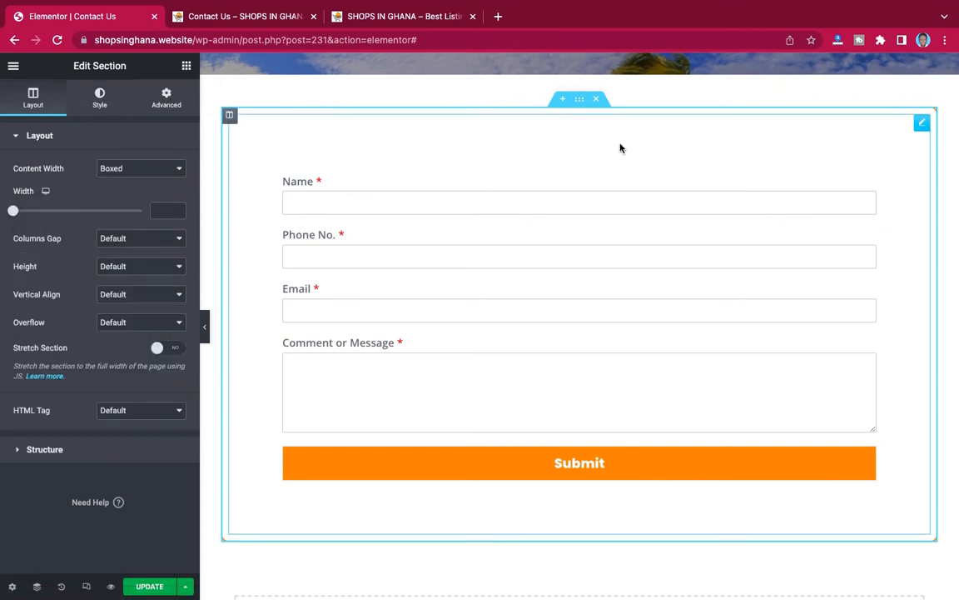
pyautogui.scroll(2, 621, 148)
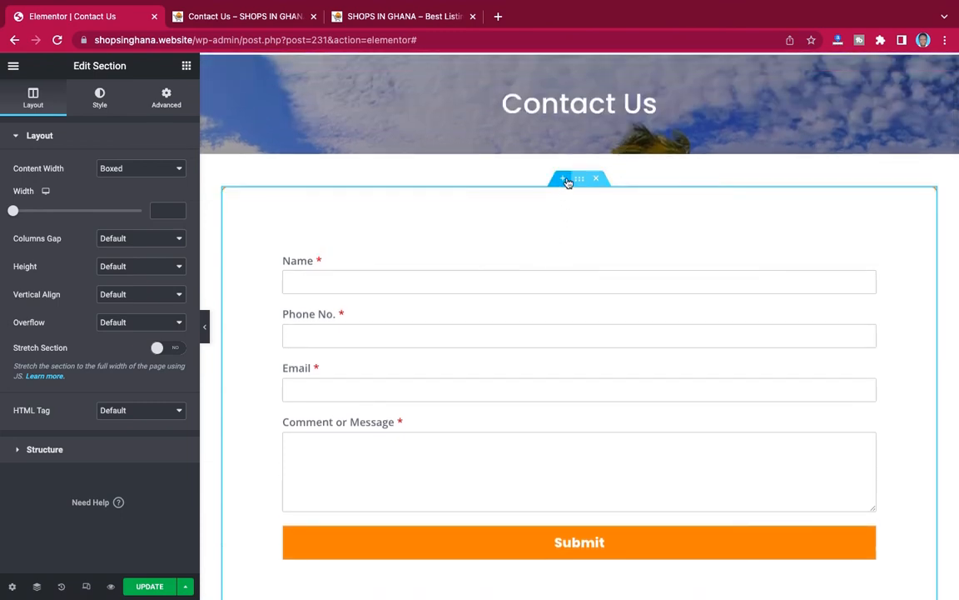
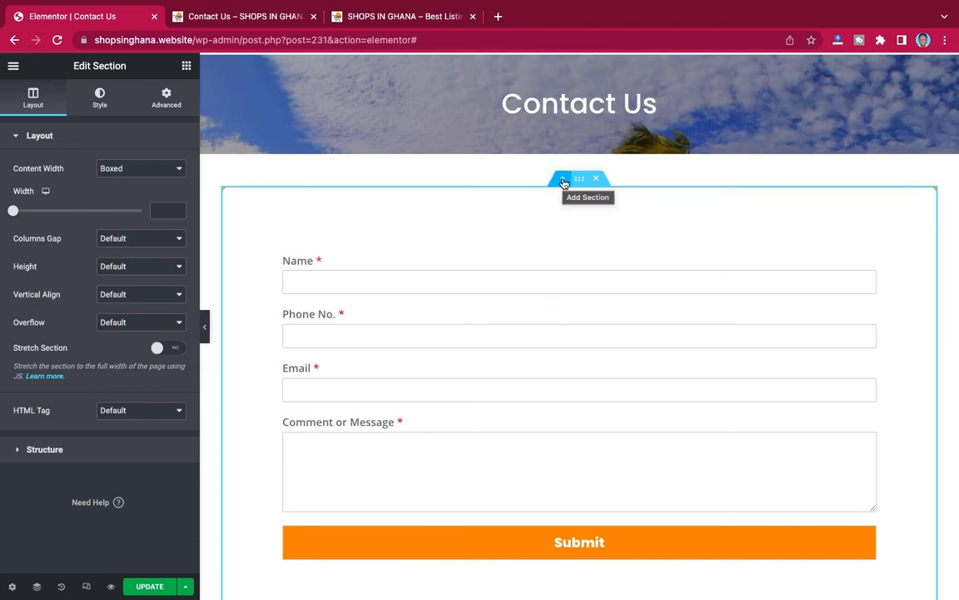
pyautogui.click(203, 330)
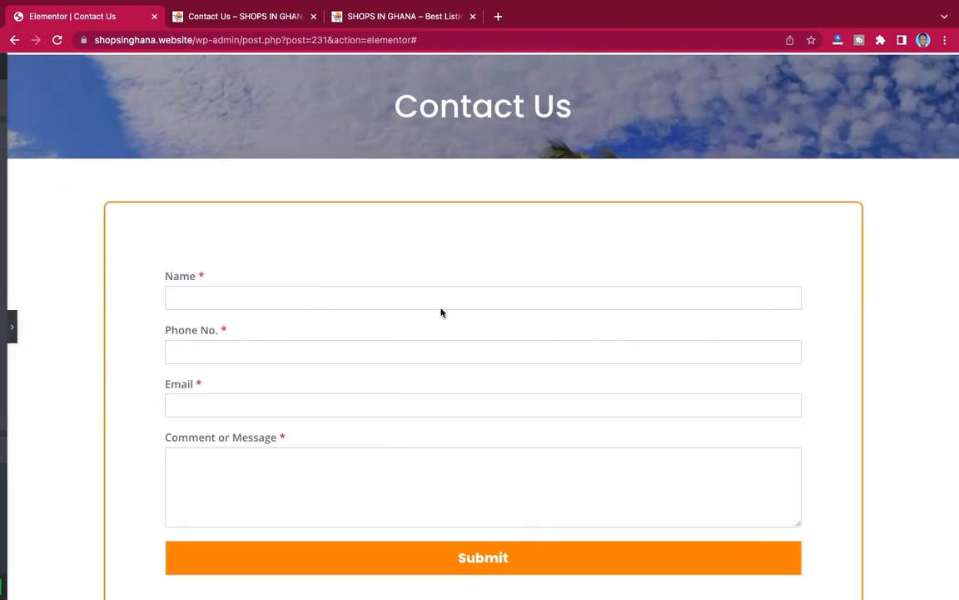
pyautogui.scroll(-3, 827, 312)
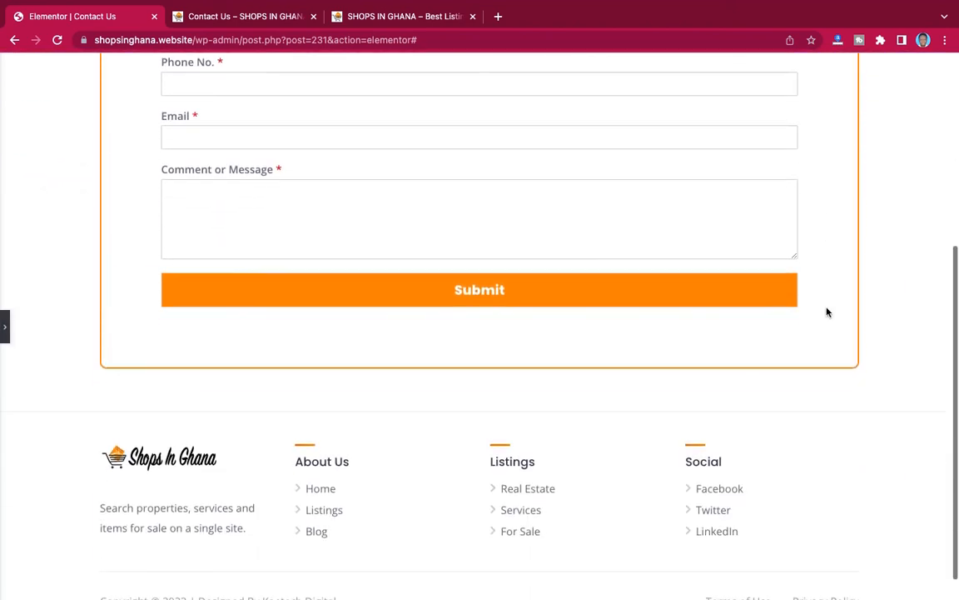
pyautogui.scroll(4, 827, 313)
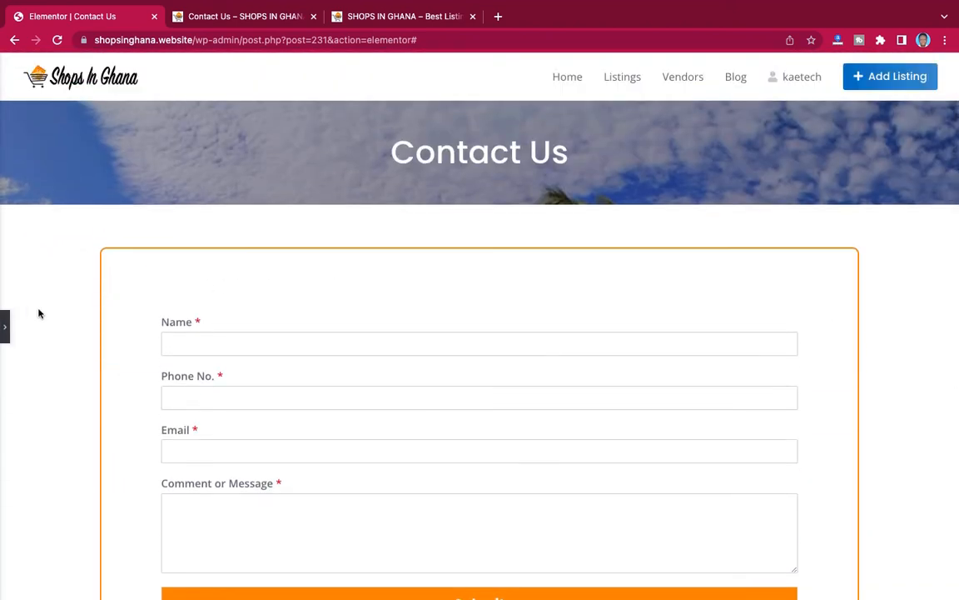
pyautogui.click(5, 326)
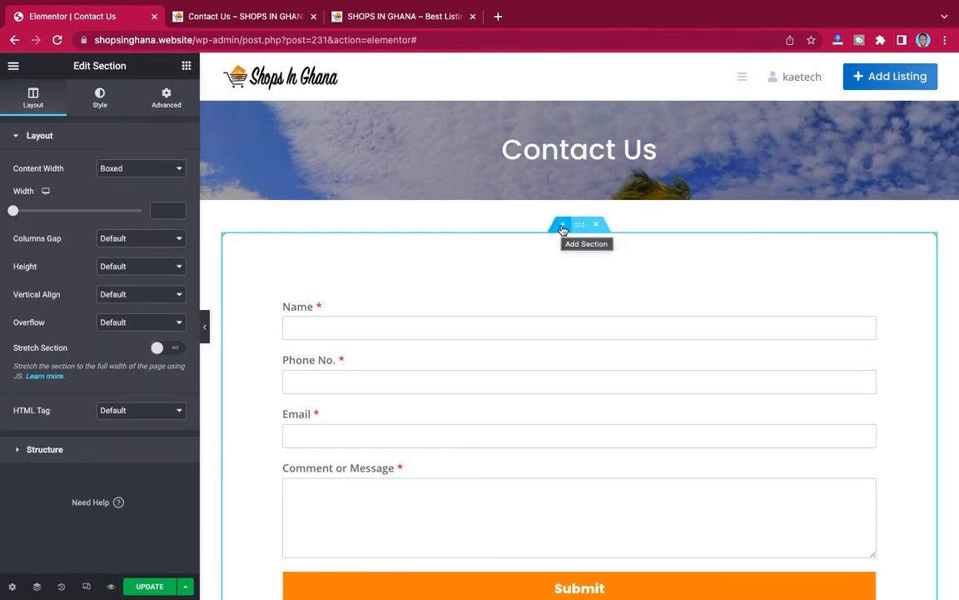
# Add a new section above the contact form using the three-column structure with a wide middle column
pyautogui.click(563, 227)
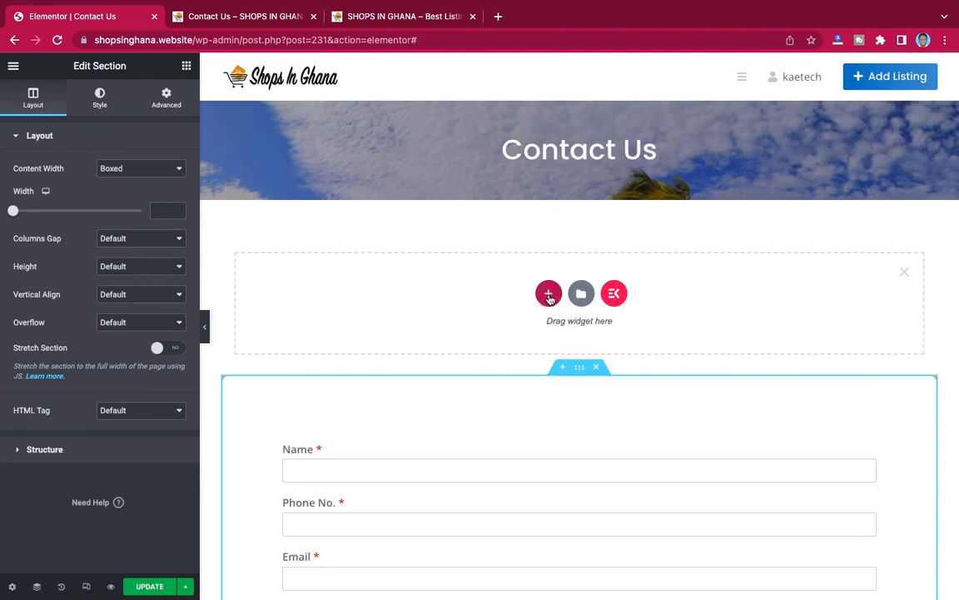
pyautogui.click(549, 294)
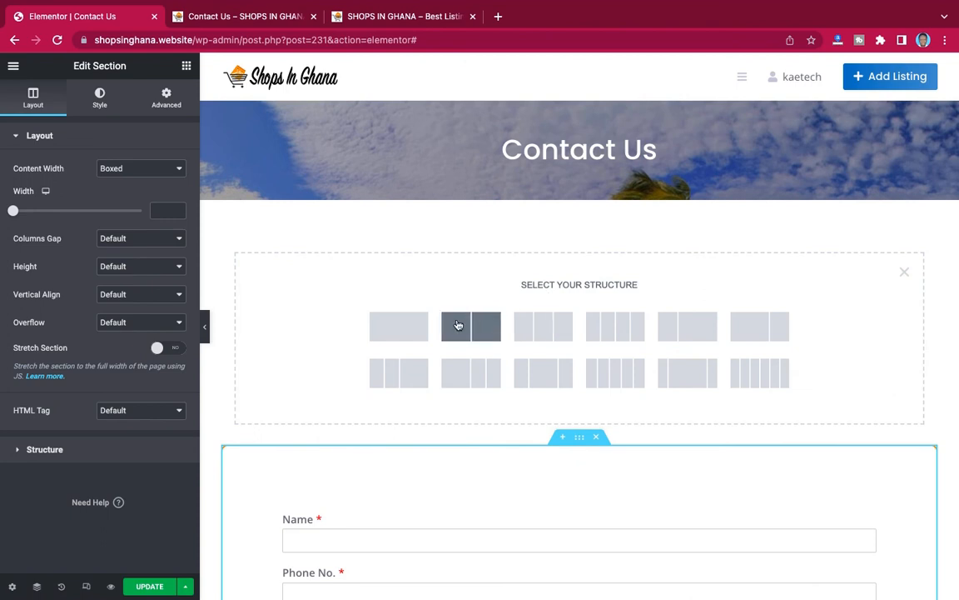
pyautogui.click(539, 378)
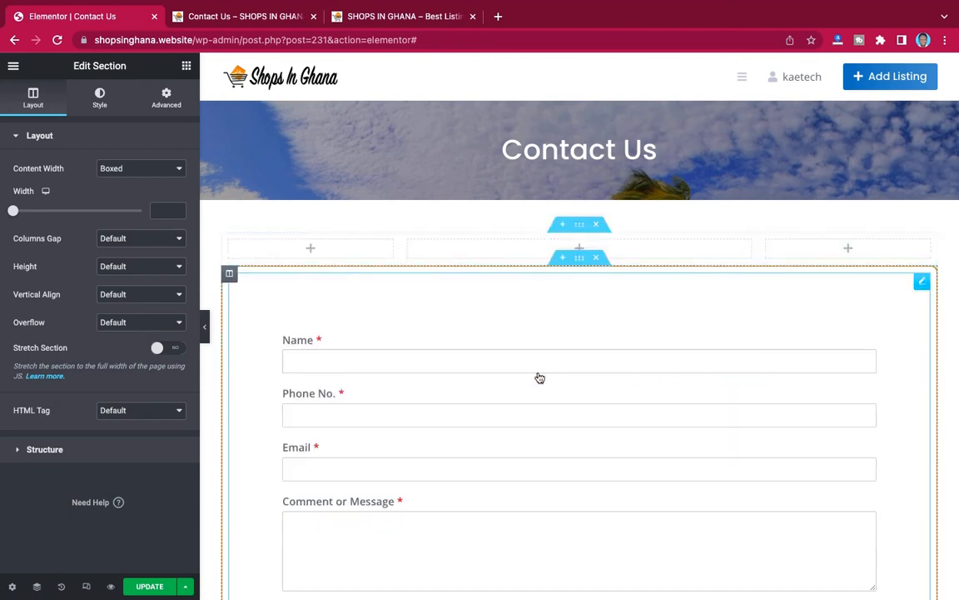
# Copy the contact form's column, paste it after the new section's middle column and delete the empty middle column beside it
pyautogui.rightClick(231, 276)
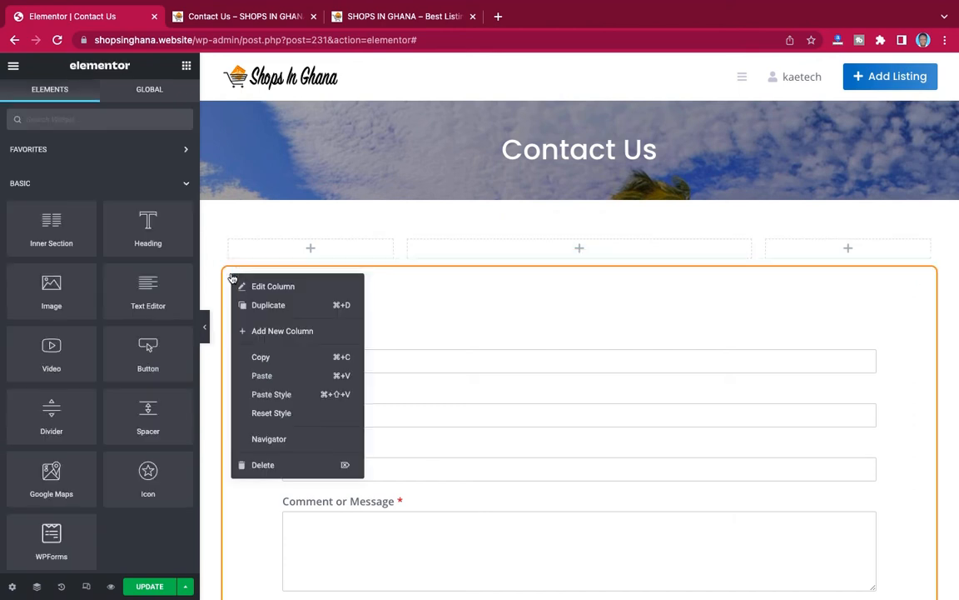
pyautogui.click(264, 360)
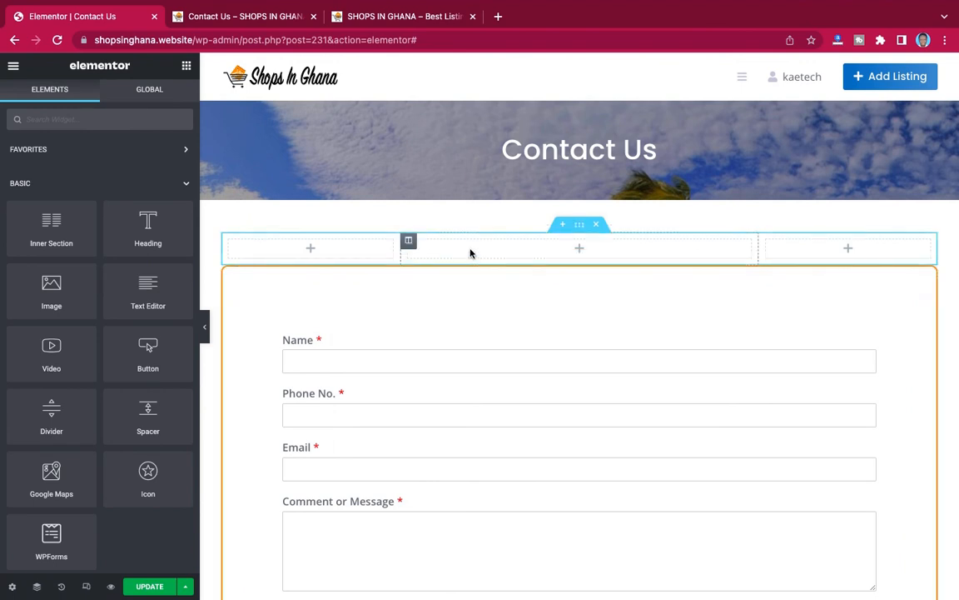
pyautogui.rightClick(472, 253)
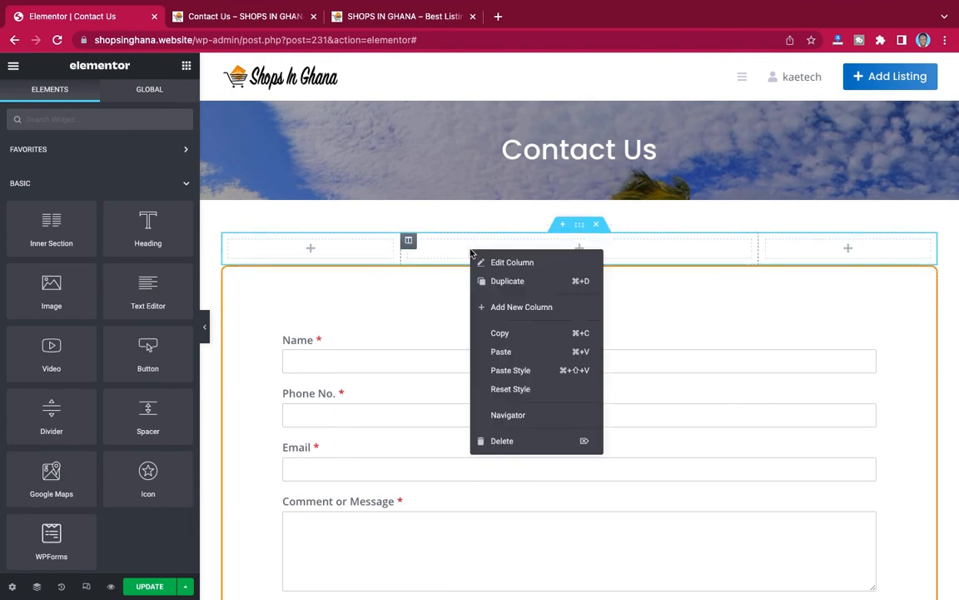
pyautogui.click(500, 351)
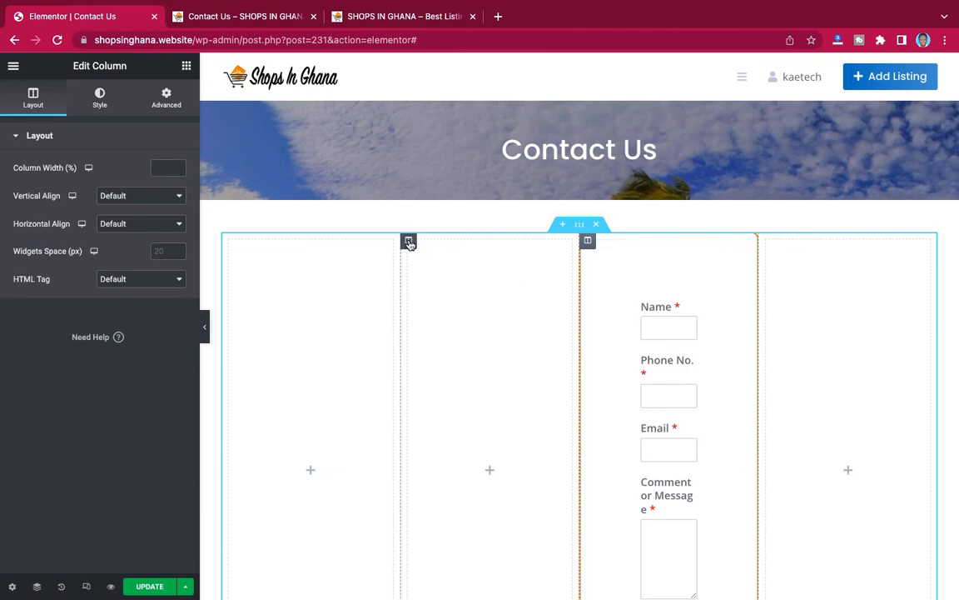
pyautogui.rightClick(409, 243)
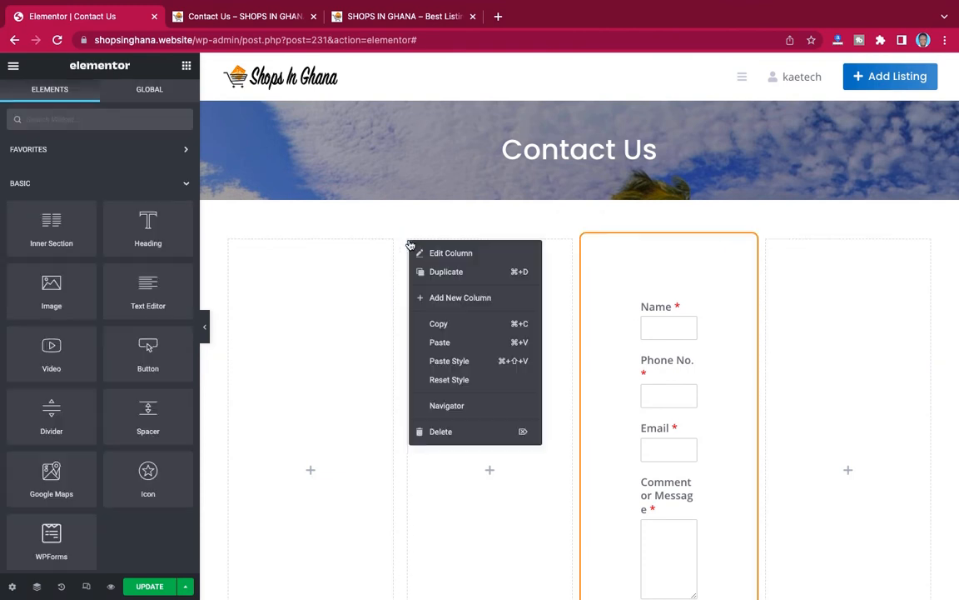
pyautogui.click(439, 431)
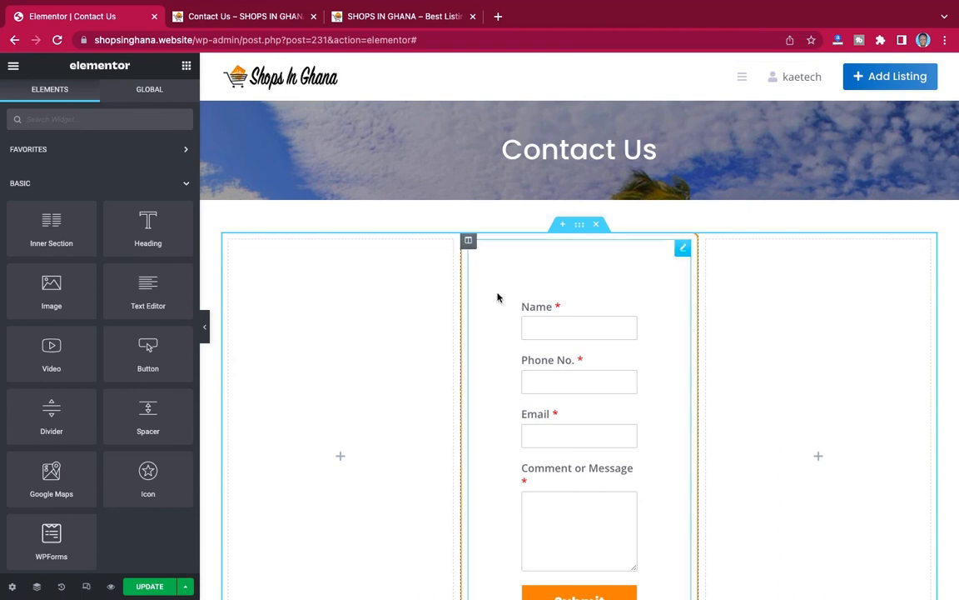
# Compare the two forms at full width and delete the original full-width form section below the new one
pyautogui.click(209, 328)
pyautogui.scroll(-5, 598, 335)
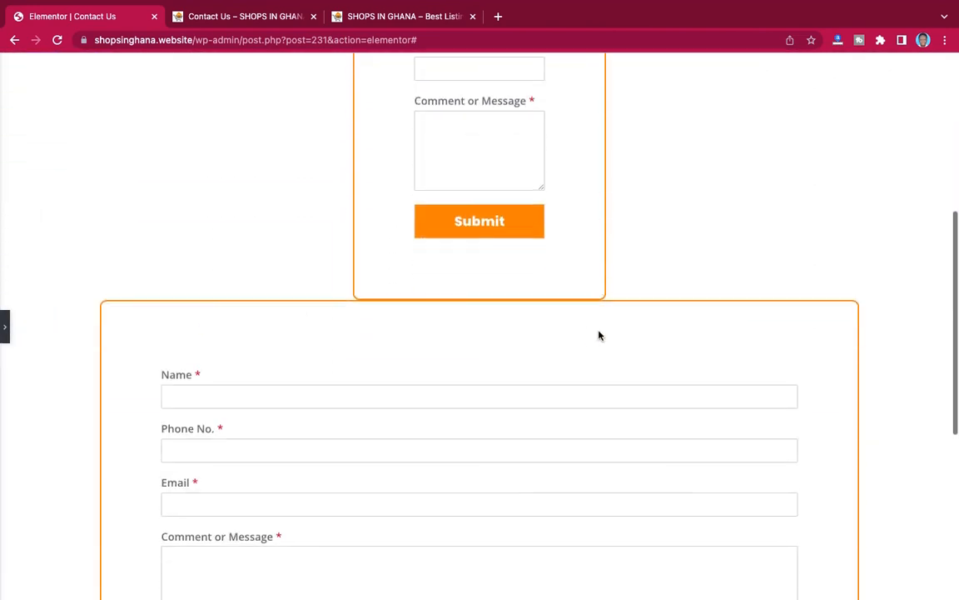
pyautogui.scroll(4, 599, 335)
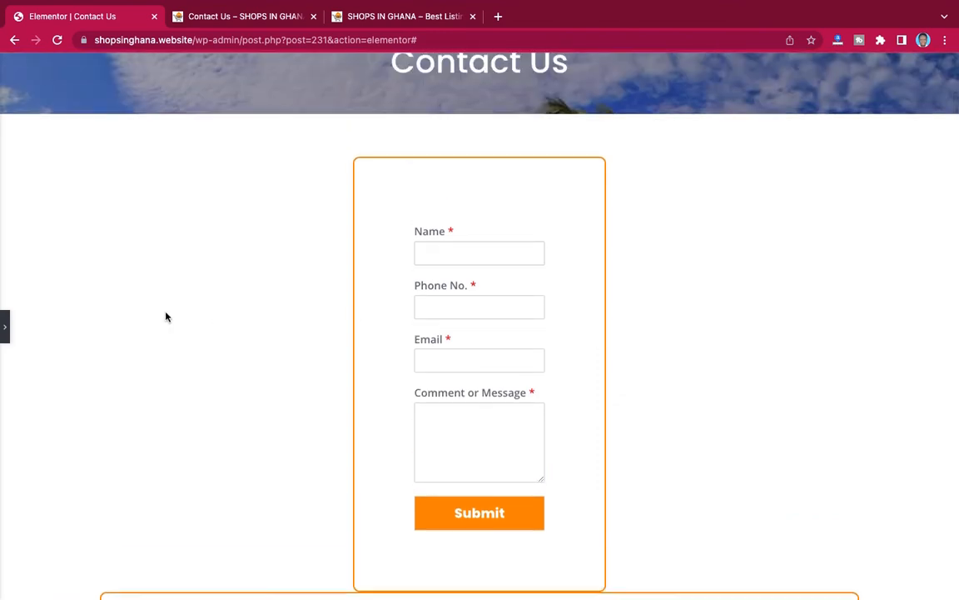
pyautogui.click(7, 327)
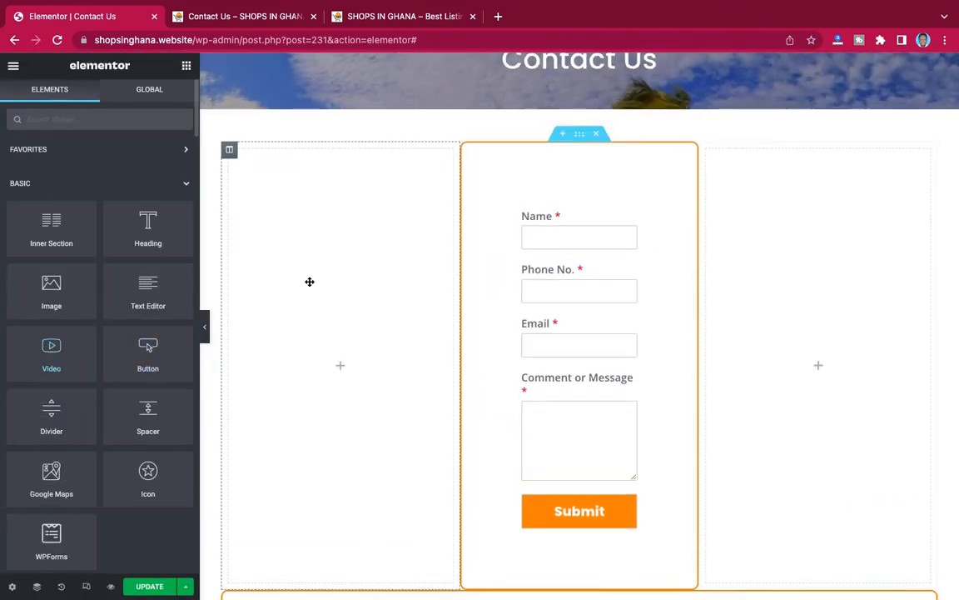
pyautogui.scroll(-4, 379, 192)
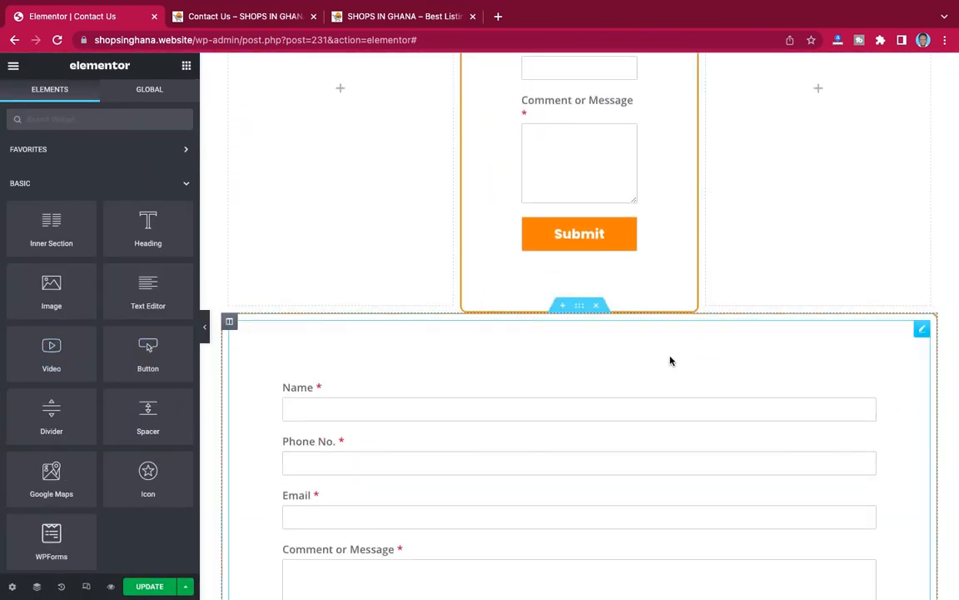
pyautogui.click(598, 307)
# Set the column width of both empty columns beside the contact form to 15%
pyautogui.scroll(4, 706, 261)
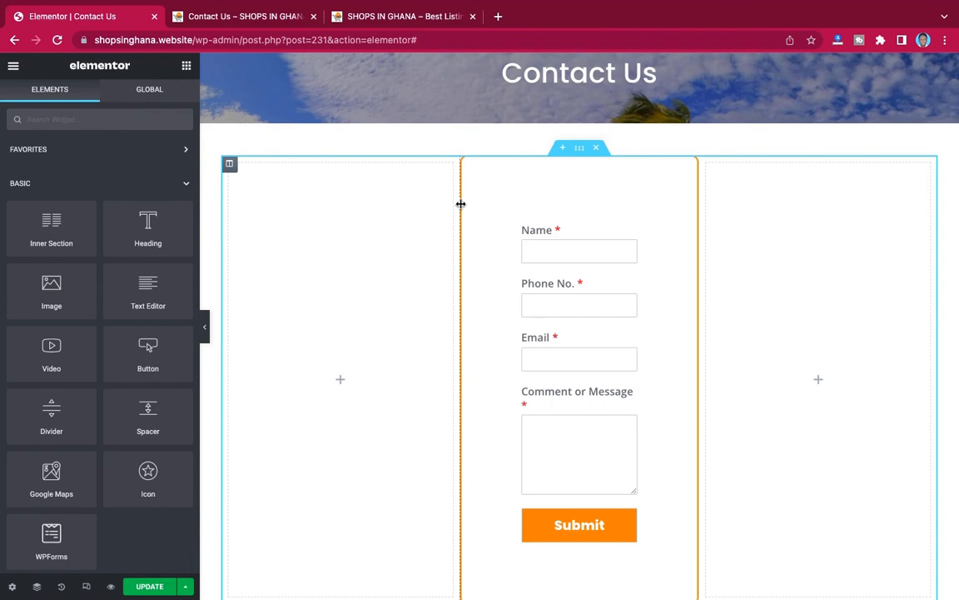
pyautogui.moveTo(460, 203); pyautogui.dragTo(369, 202)
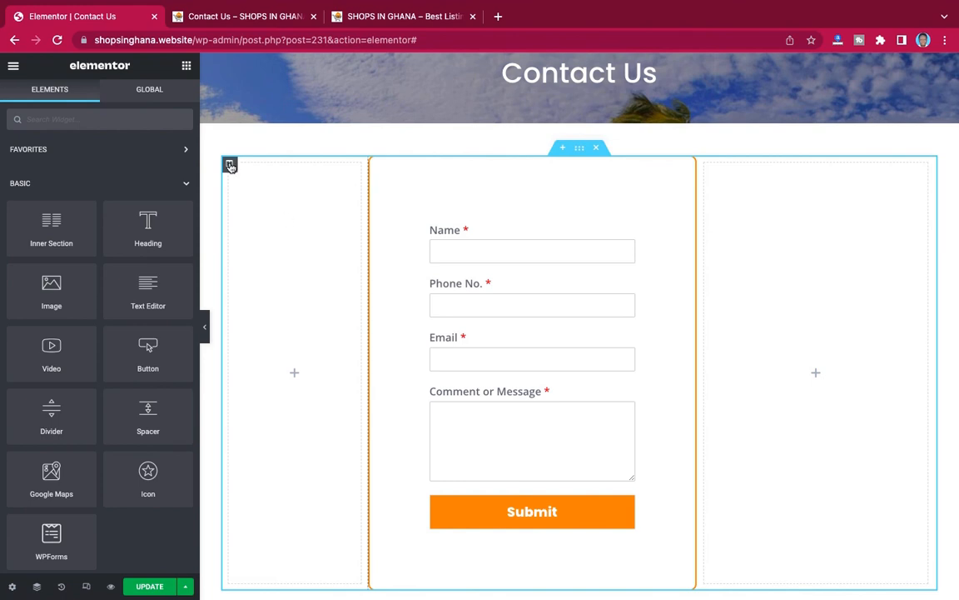
pyautogui.click(231, 165)
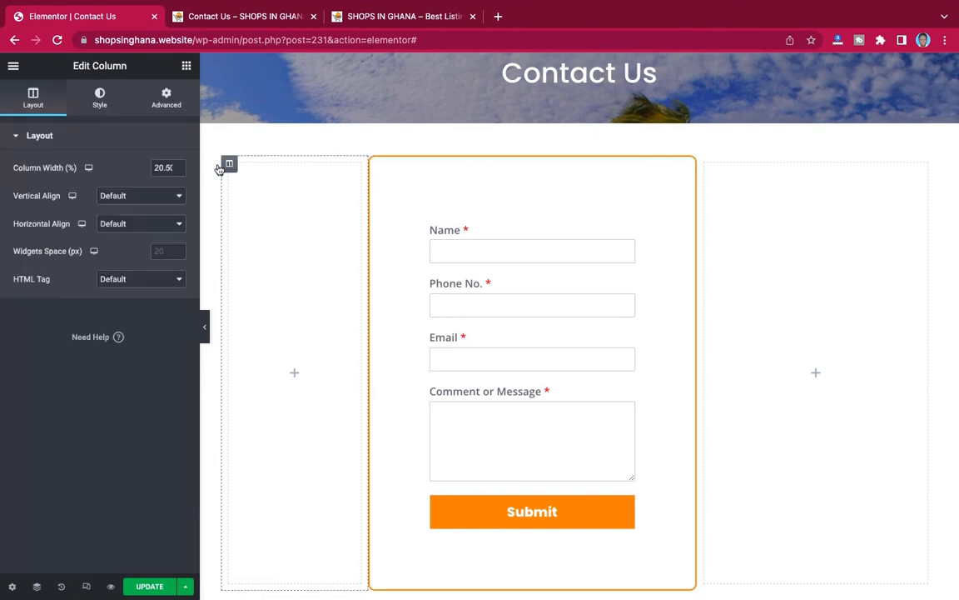
pyautogui.doubleClick(164, 168)
pyautogui.write('15')
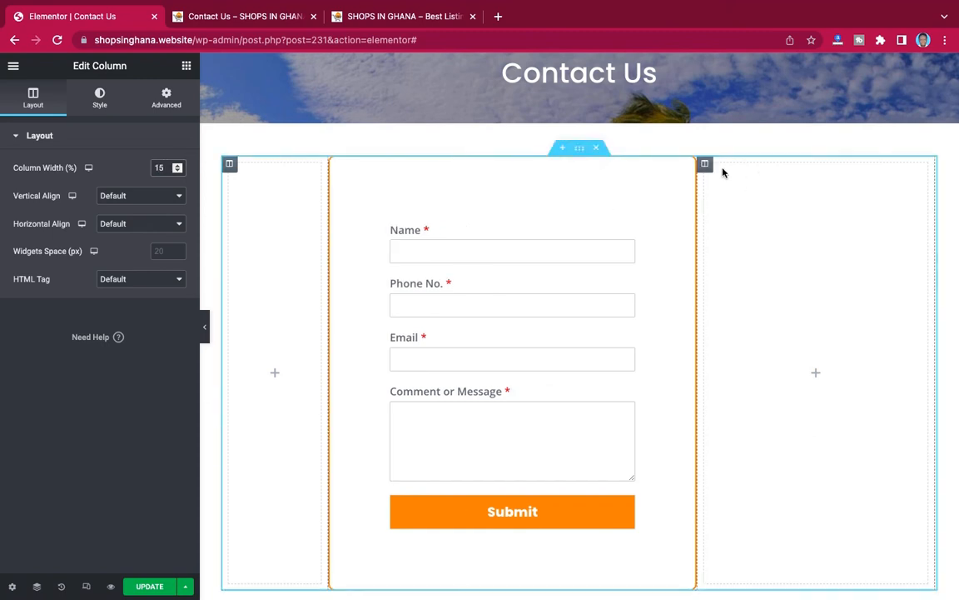
pyautogui.click(158, 167)
pyautogui.write('15')
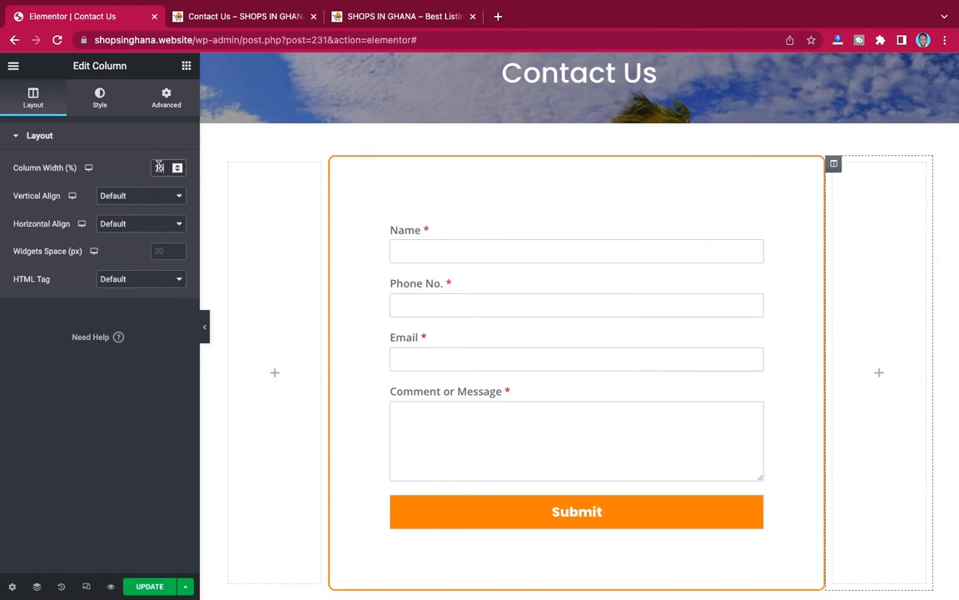
# Preview the page at full width and examine the narrowed form's proportions and placement from header to footer
pyautogui.click(205, 326)
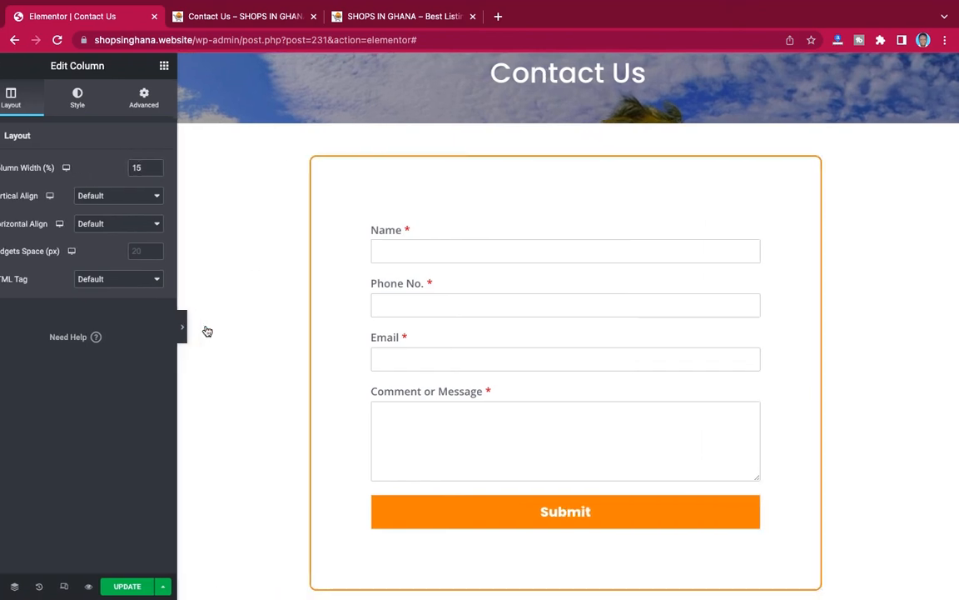
pyautogui.scroll(-4, 547, 347)
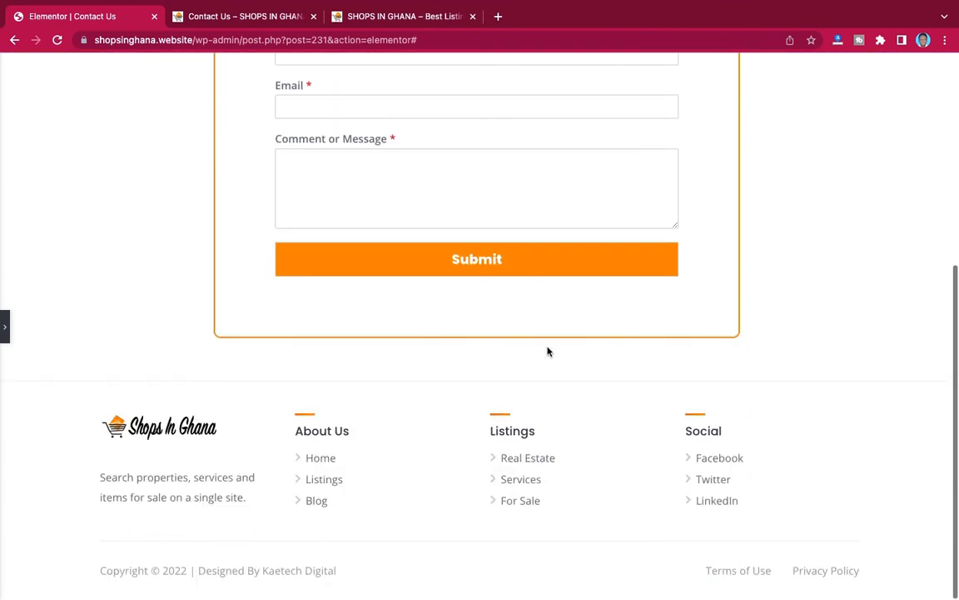
pyautogui.scroll(5, 548, 353)
pyautogui.scroll(-5, 547, 351)
pyautogui.scroll(5, 535, 292)
pyautogui.scroll(-3, 534, 292)
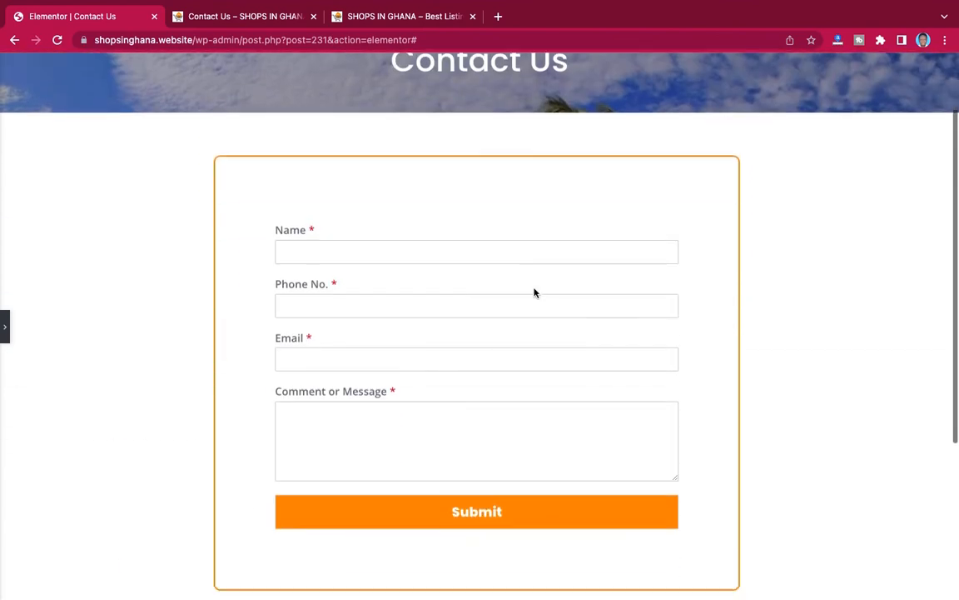
pyautogui.scroll(1, 535, 292)
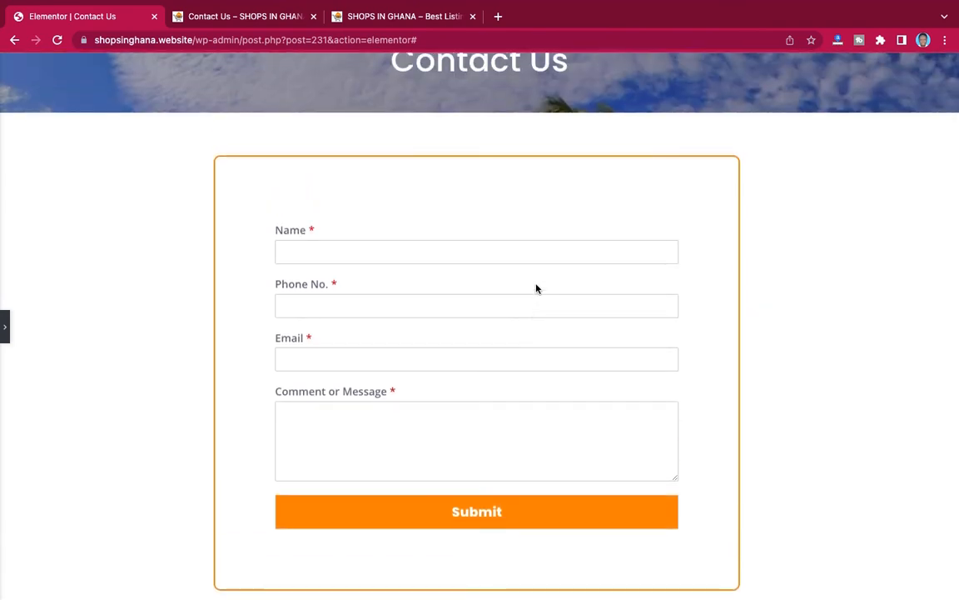
pyautogui.scroll(2, 466, 275)
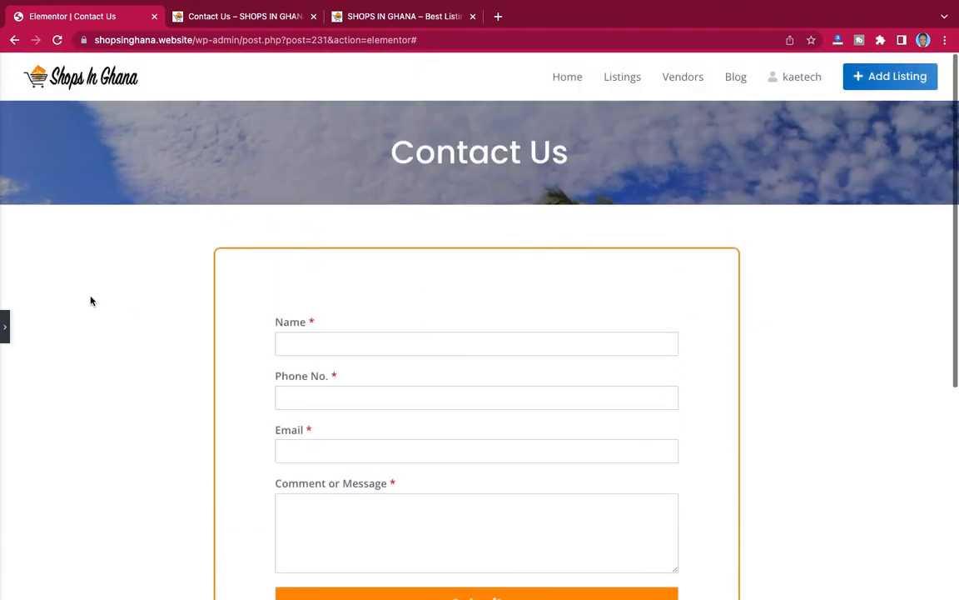
pyautogui.click(7, 327)
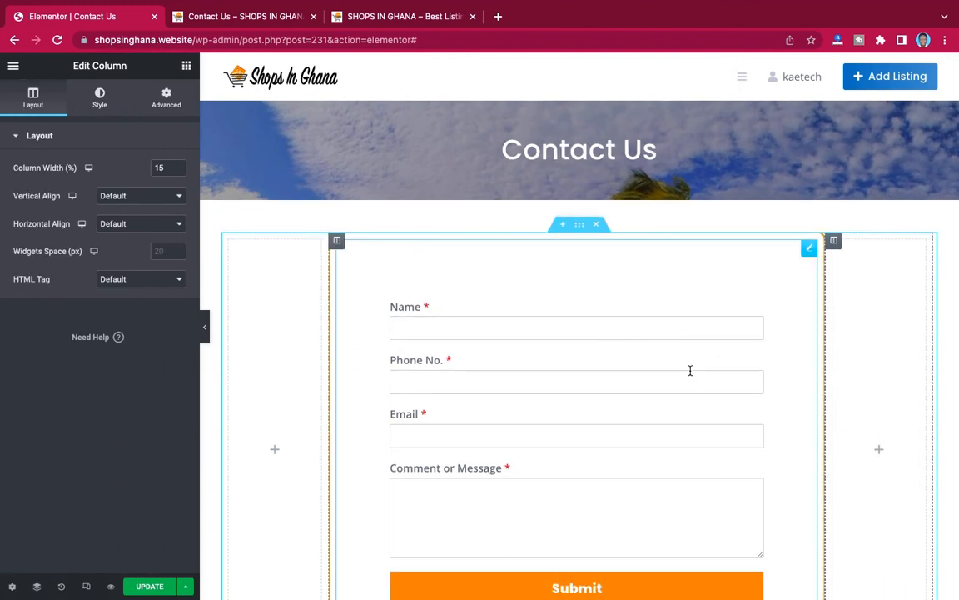
# Set the border radius of the contact form's Submit button to 50 px on all four corners
pyautogui.scroll(-3, 690, 371)
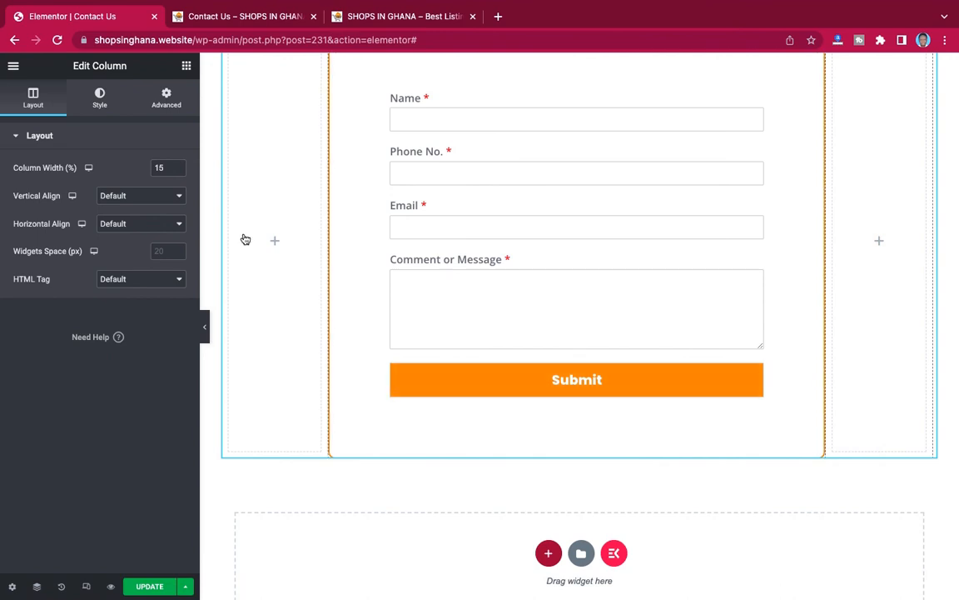
pyautogui.scroll(2, 649, 267)
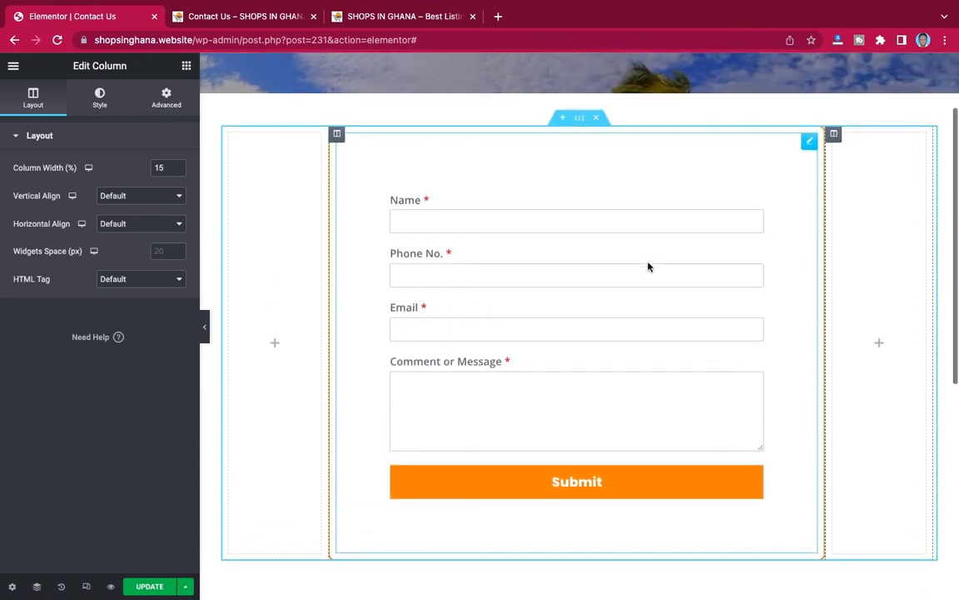
pyautogui.click(810, 143)
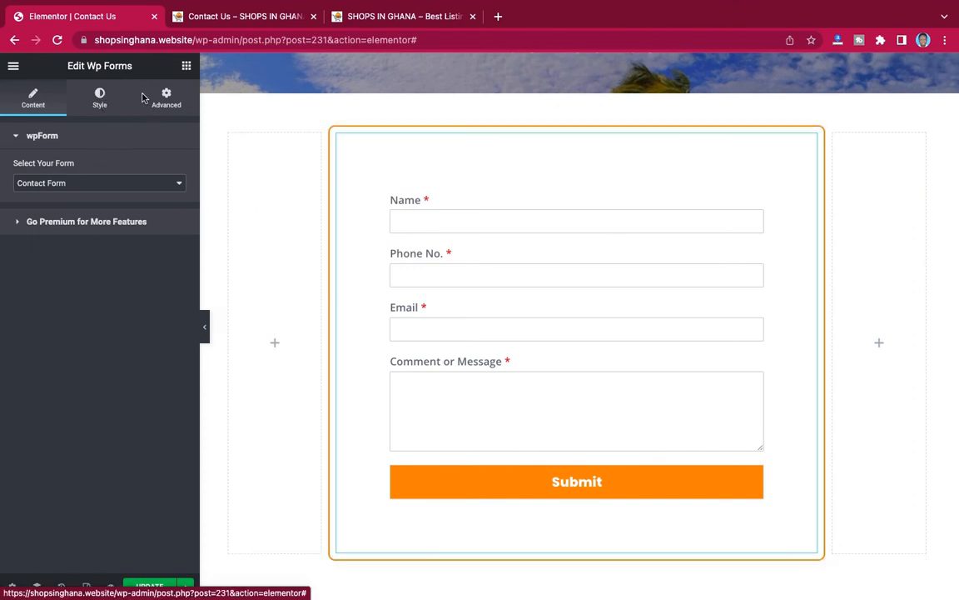
pyautogui.click(100, 99)
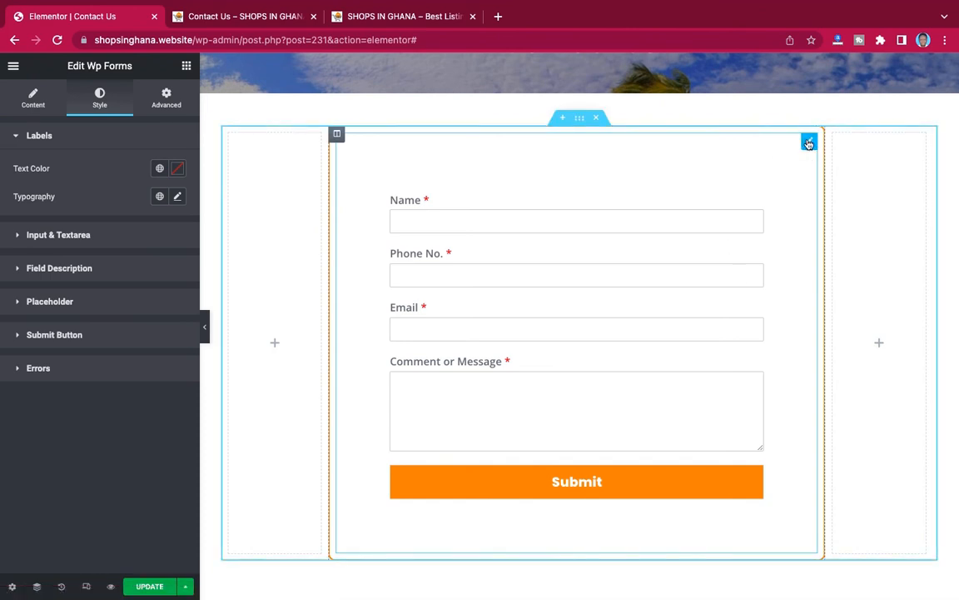
pyautogui.click(54, 335)
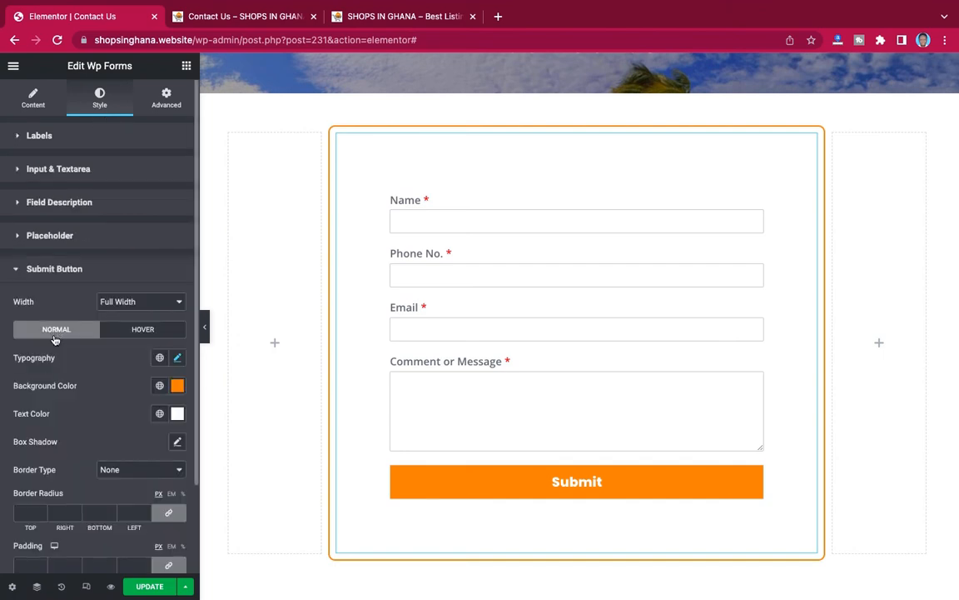
pyautogui.scroll(-3, 54, 339)
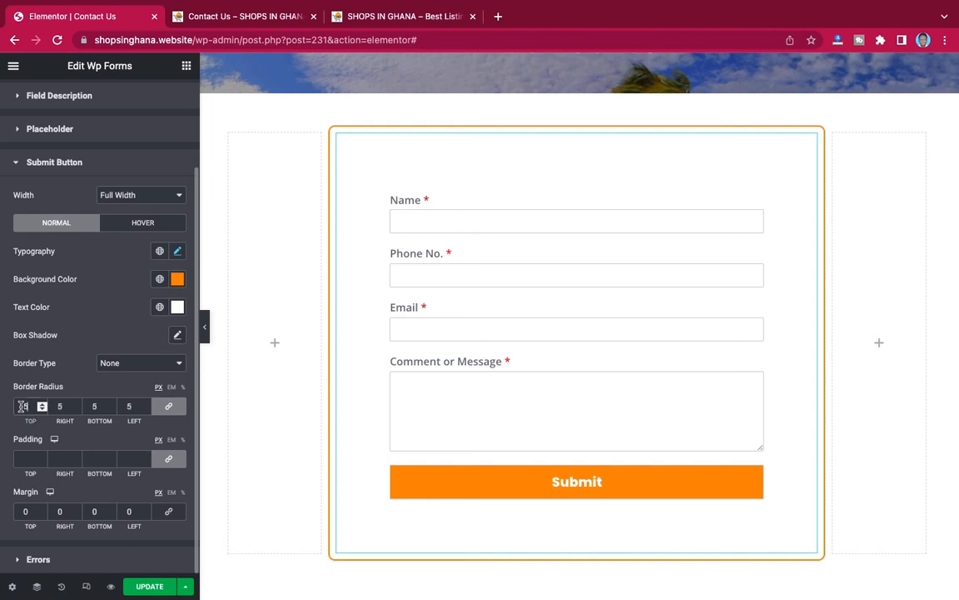
pyautogui.write('0')
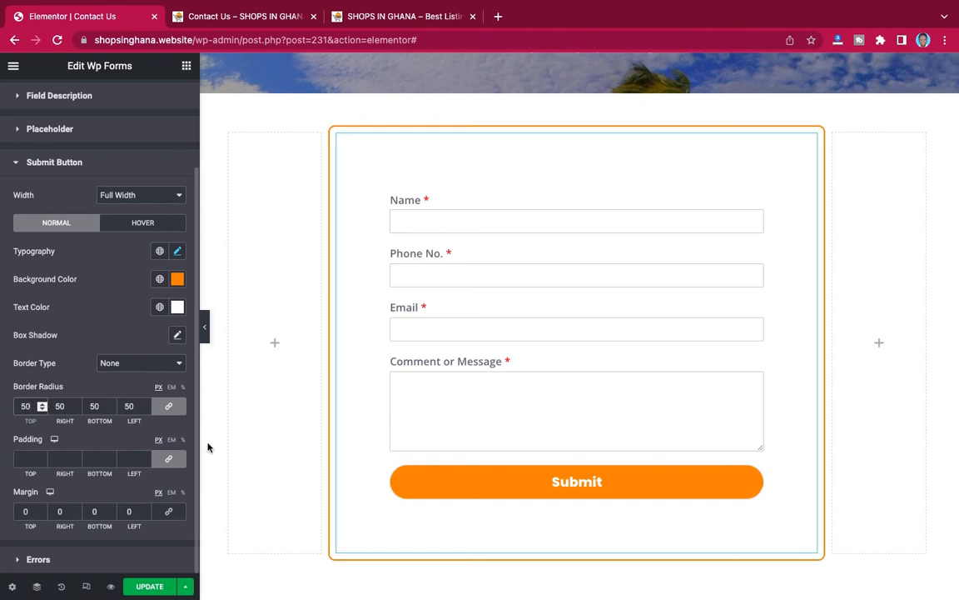
# Preview the page at full width and examine the rounded Submit button and overall form layout, then return to editing
pyautogui.click(206, 335)
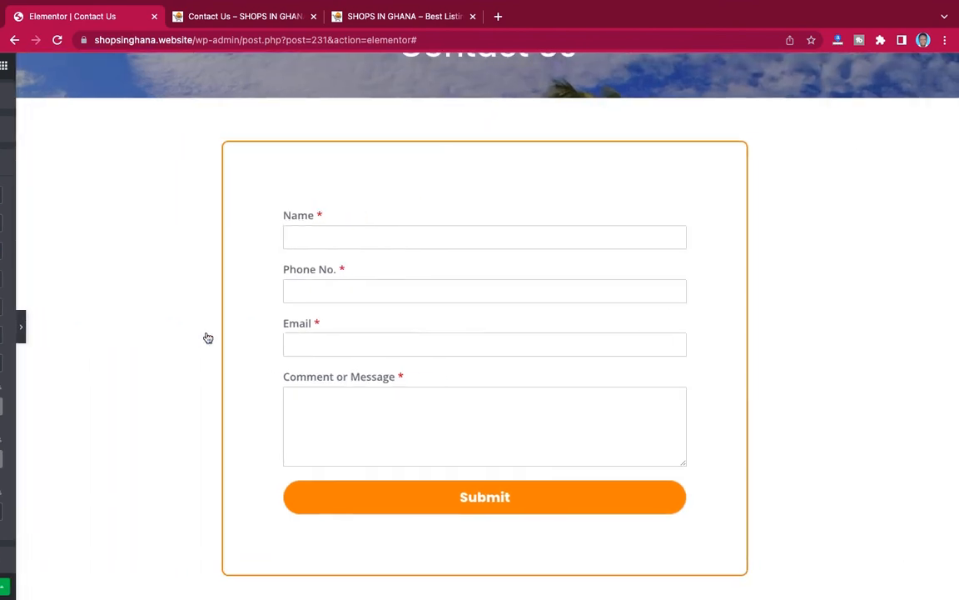
pyautogui.scroll(-3, 746, 333)
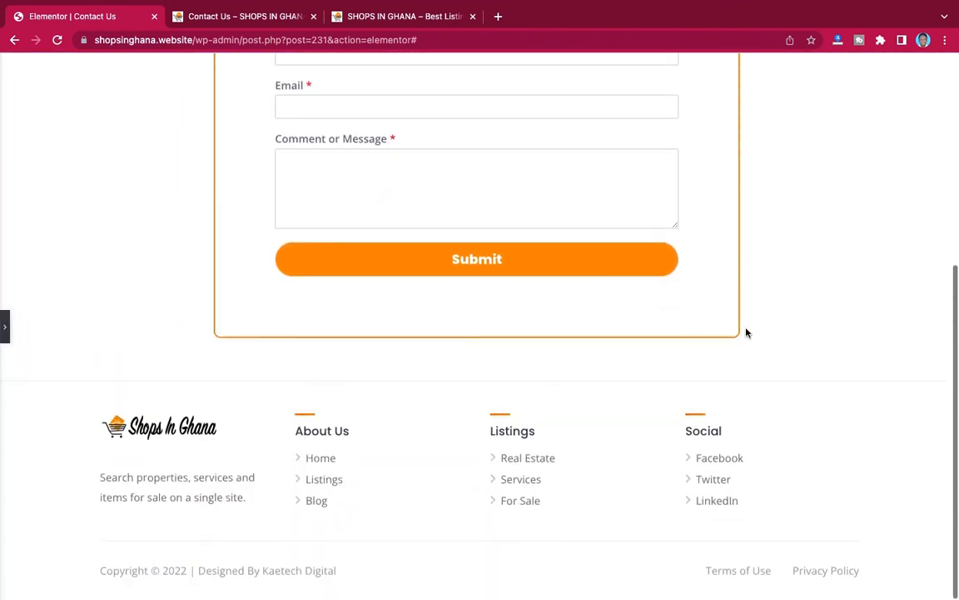
pyautogui.scroll(5, 746, 333)
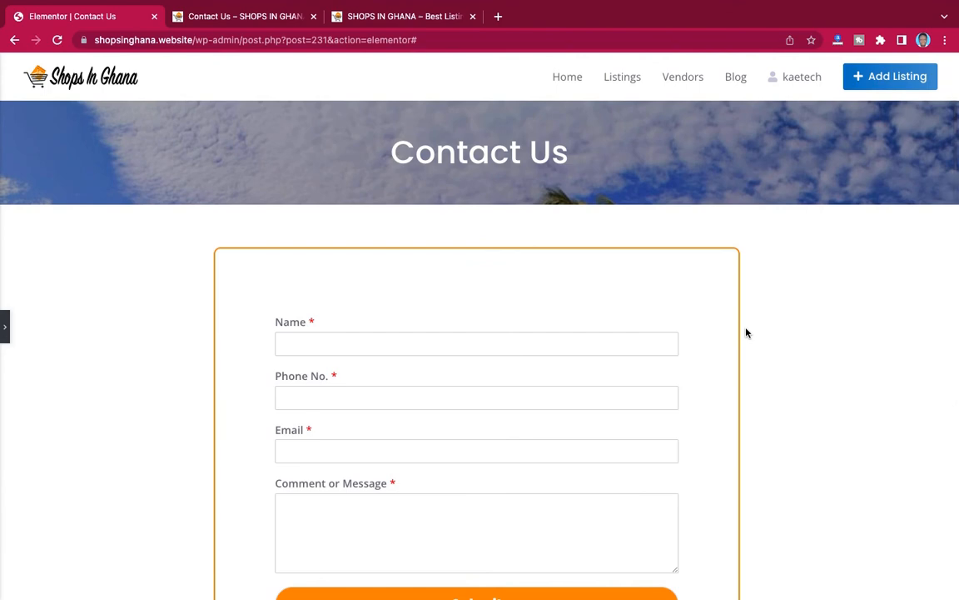
pyautogui.scroll(-3, 746, 333)
pyautogui.scroll(3, 746, 333)
pyautogui.scroll(-1, 746, 333)
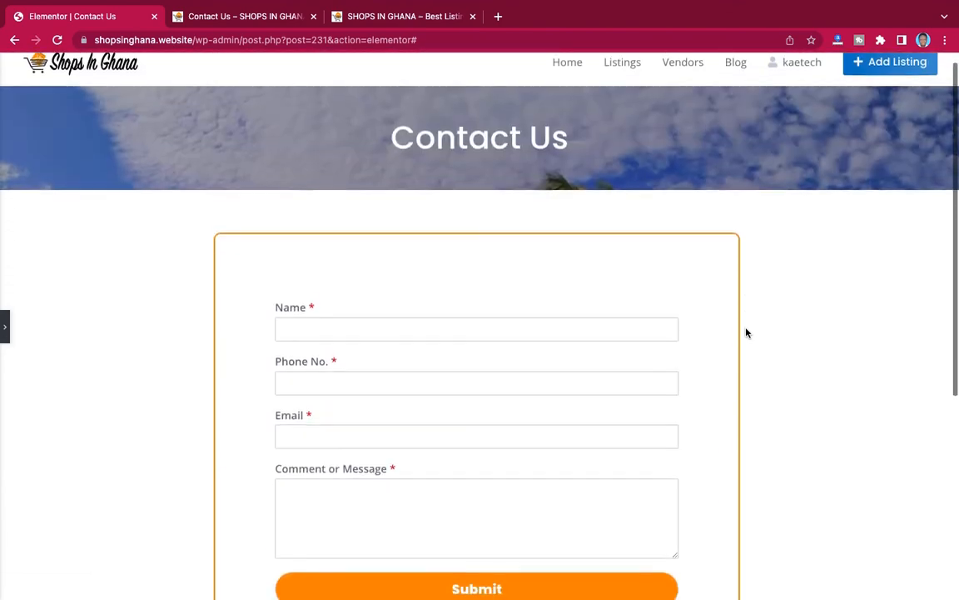
pyautogui.scroll(-3, 746, 333)
pyautogui.scroll(4, 746, 333)
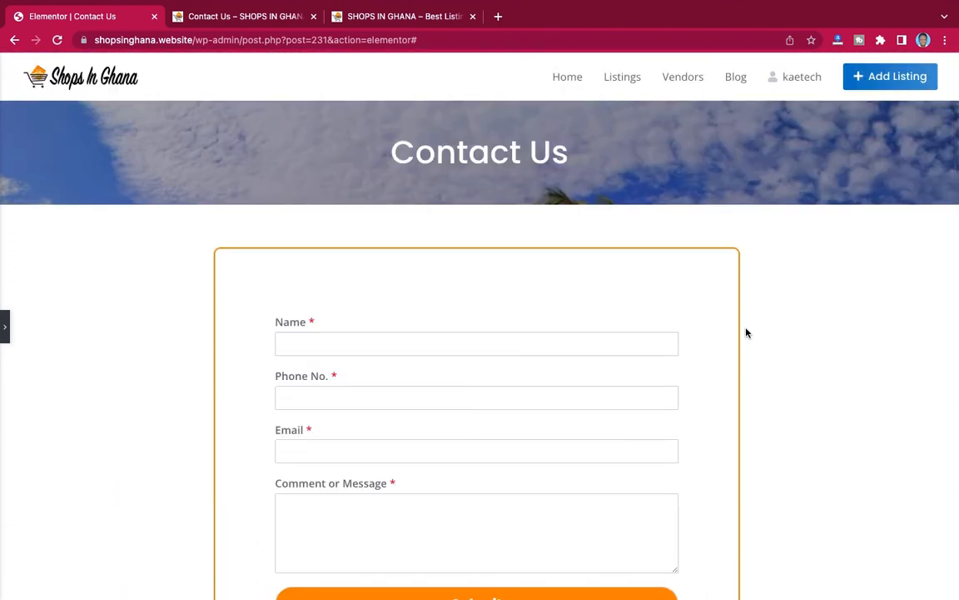
pyautogui.scroll(-1, 746, 333)
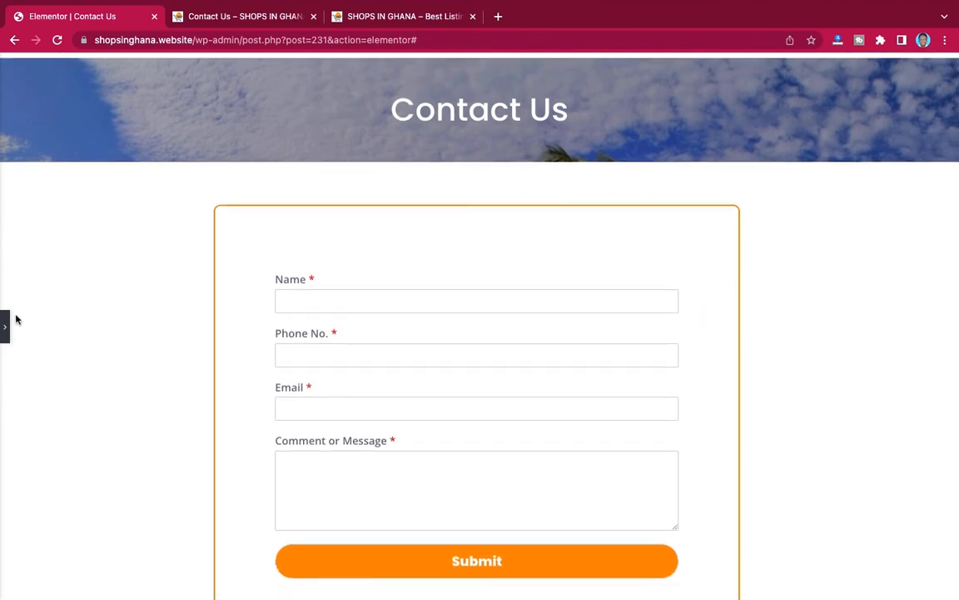
pyautogui.click(6, 326)
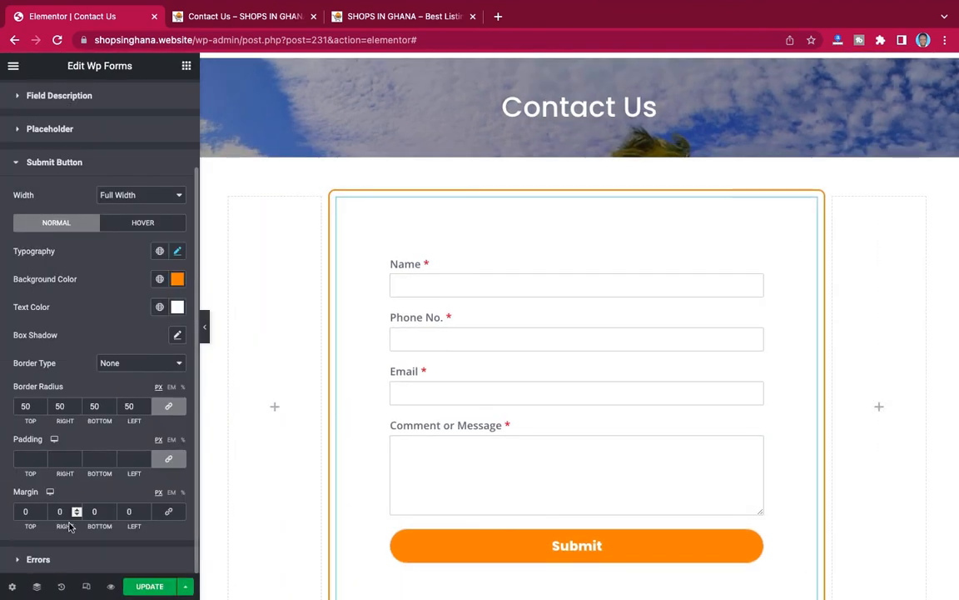
# Update the Contact Us page and open its live version in a new browser tab
pyautogui.click(150, 586)
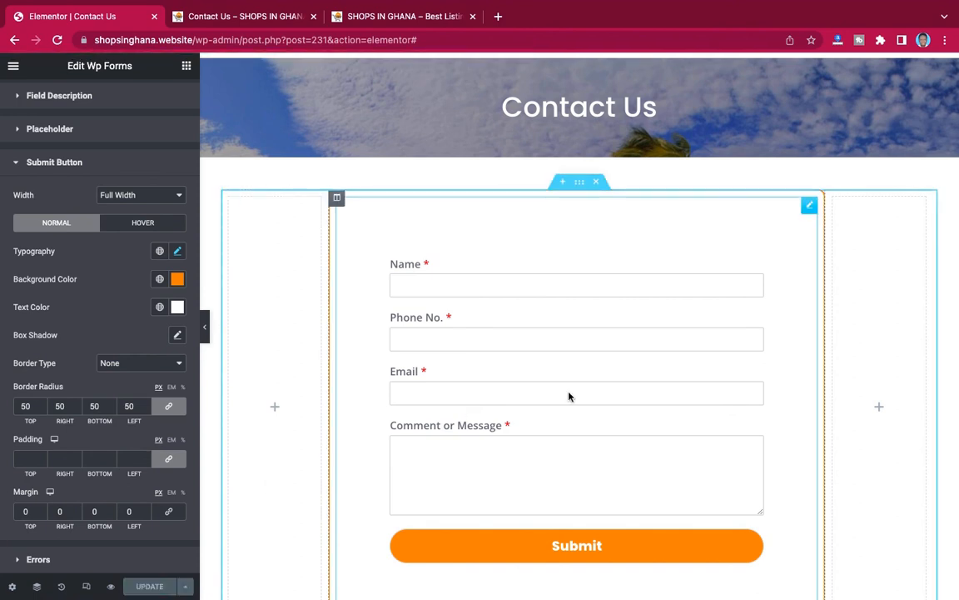
pyautogui.scroll(-5, 586, 391)
pyautogui.scroll(5, 585, 392)
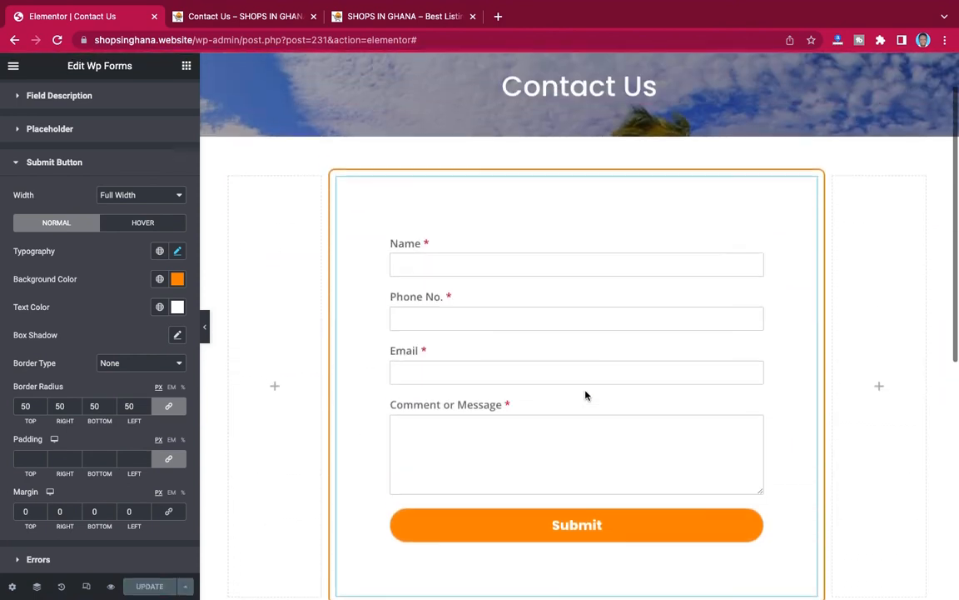
pyautogui.click(13, 67)
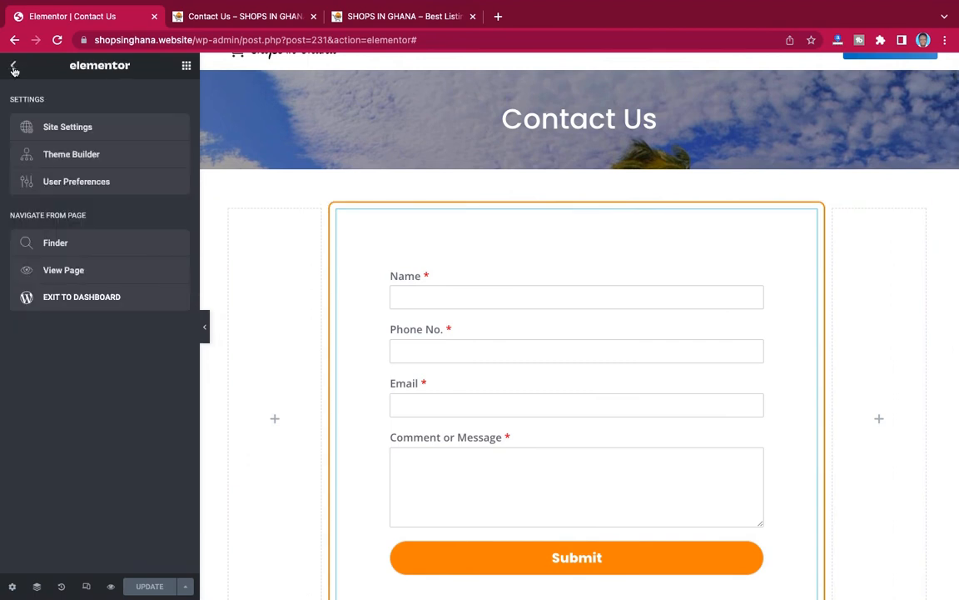
pyautogui.rightClick(59, 272)
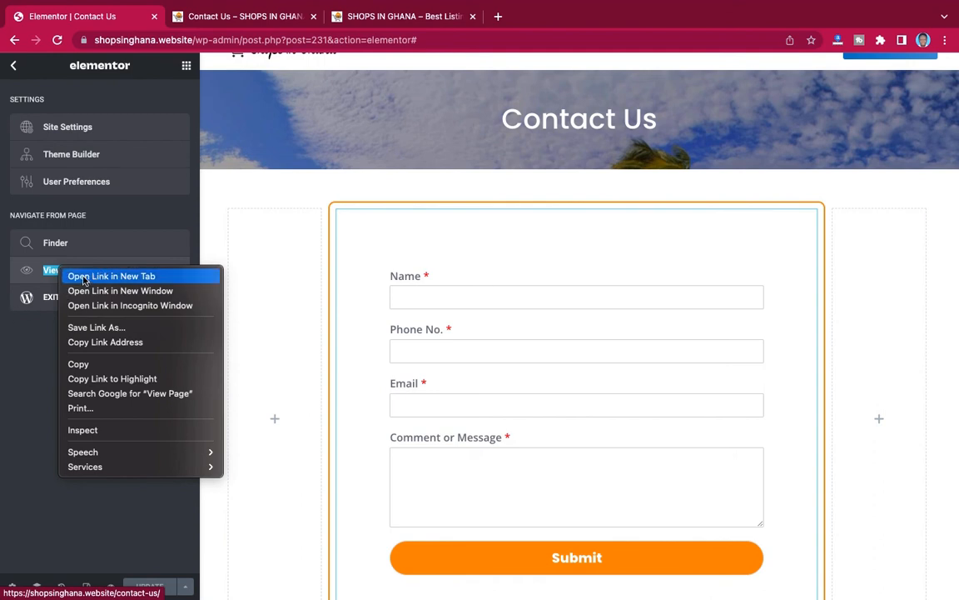
pyautogui.click(84, 280)
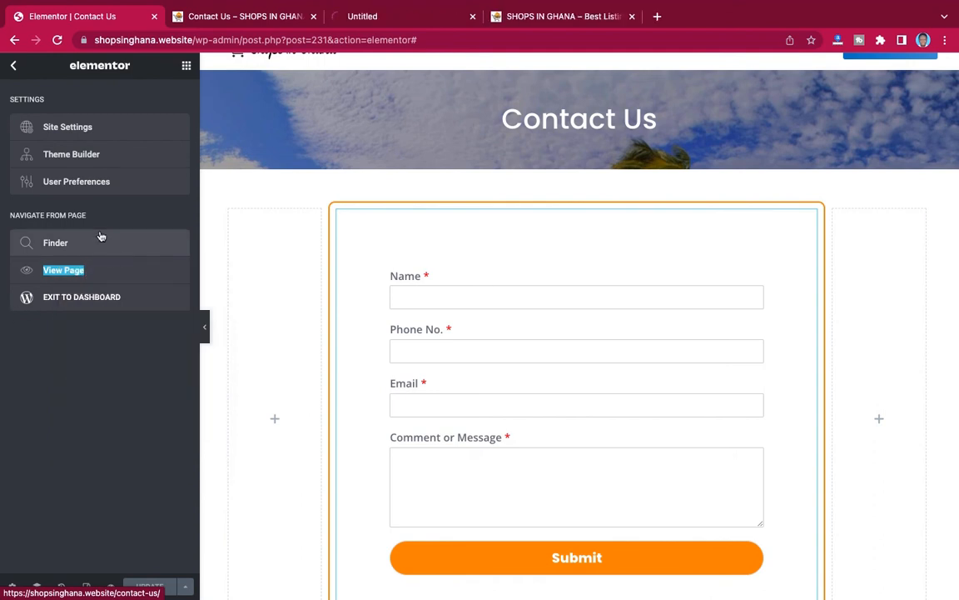
pyautogui.click(404, 18)
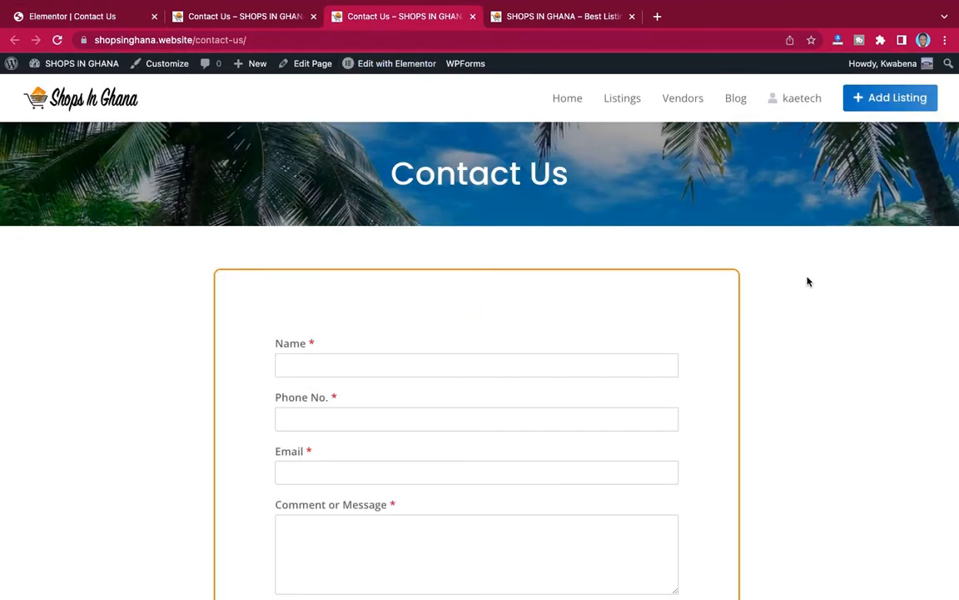
# Compare the live redesigned Contact Us page with the old unstyled version still open in the other browser tab
pyautogui.scroll(-5, 807, 281)
pyautogui.scroll(4, 807, 281)
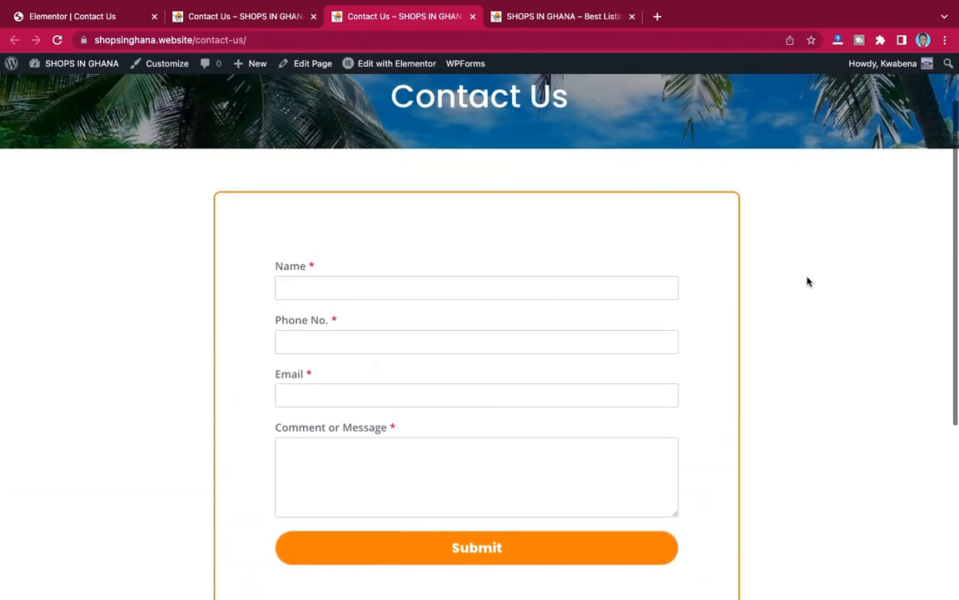
pyautogui.click(248, 17)
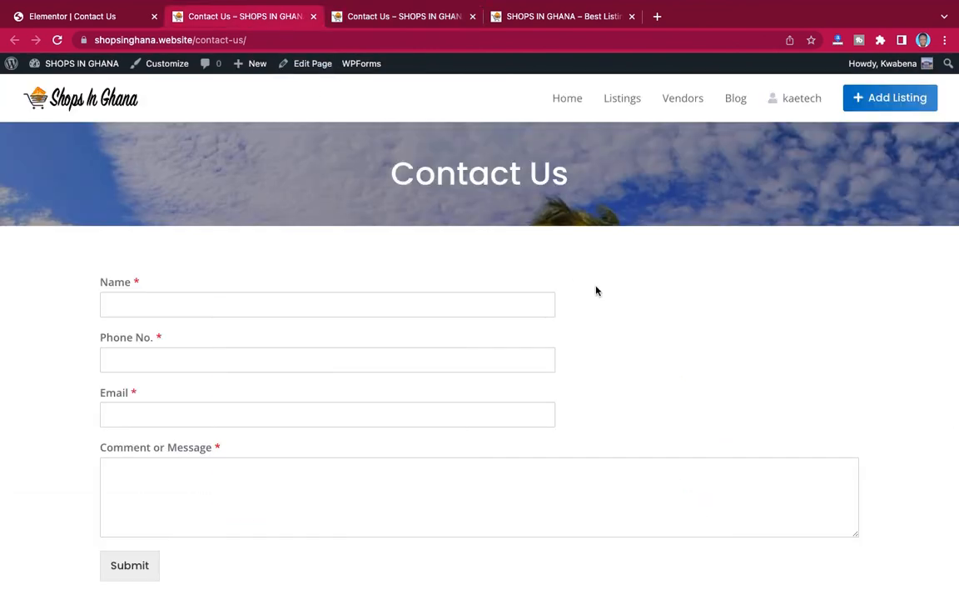
pyautogui.scroll(-3, 841, 333)
pyautogui.scroll(3, 842, 332)
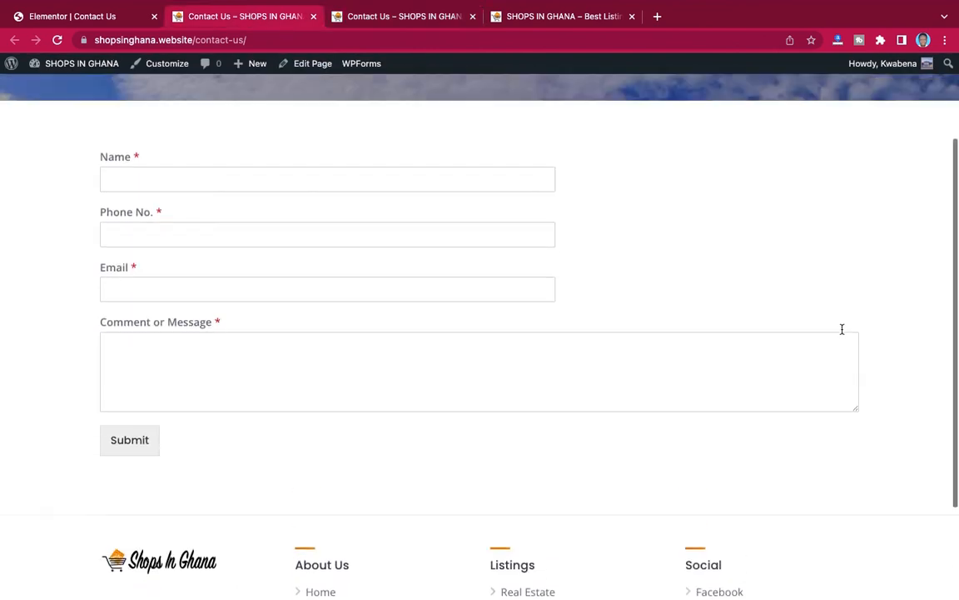
pyautogui.scroll(-1, 842, 333)
pyautogui.scroll(1, 842, 333)
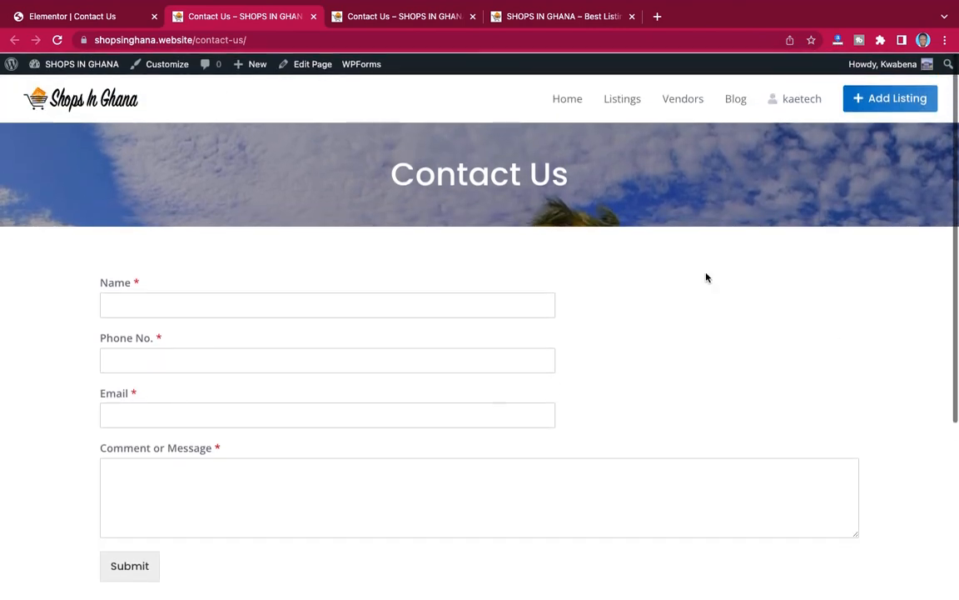
pyautogui.click(398, 17)
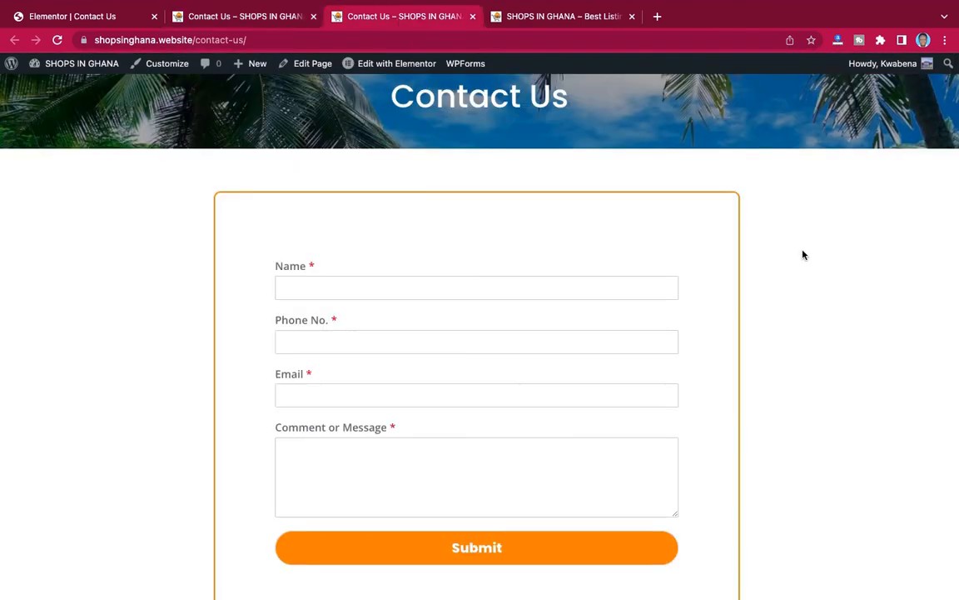
pyautogui.scroll(1, 803, 255)
pyautogui.scroll(-4, 803, 255)
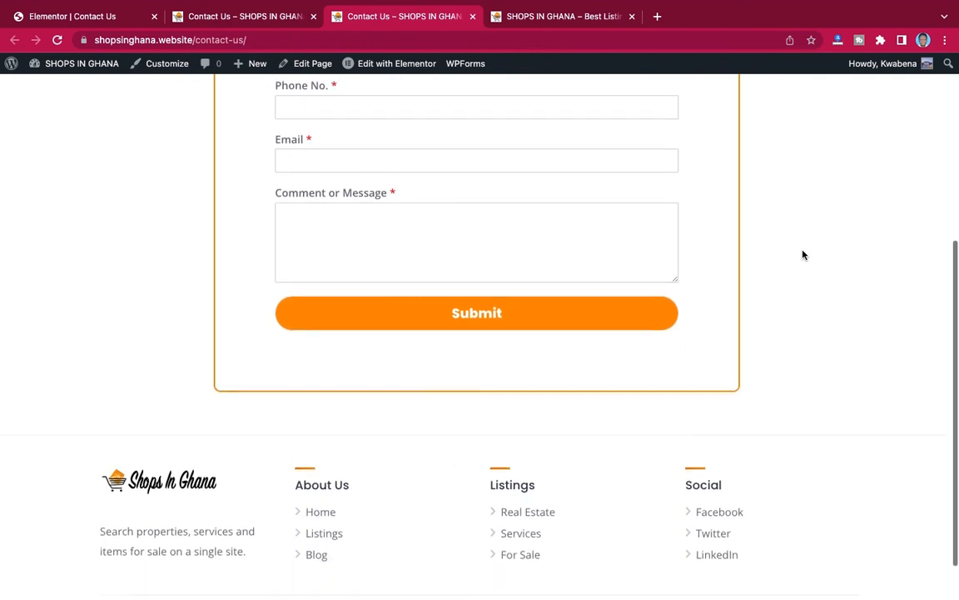
pyautogui.scroll(3, 803, 255)
pyautogui.scroll(1, 802, 255)
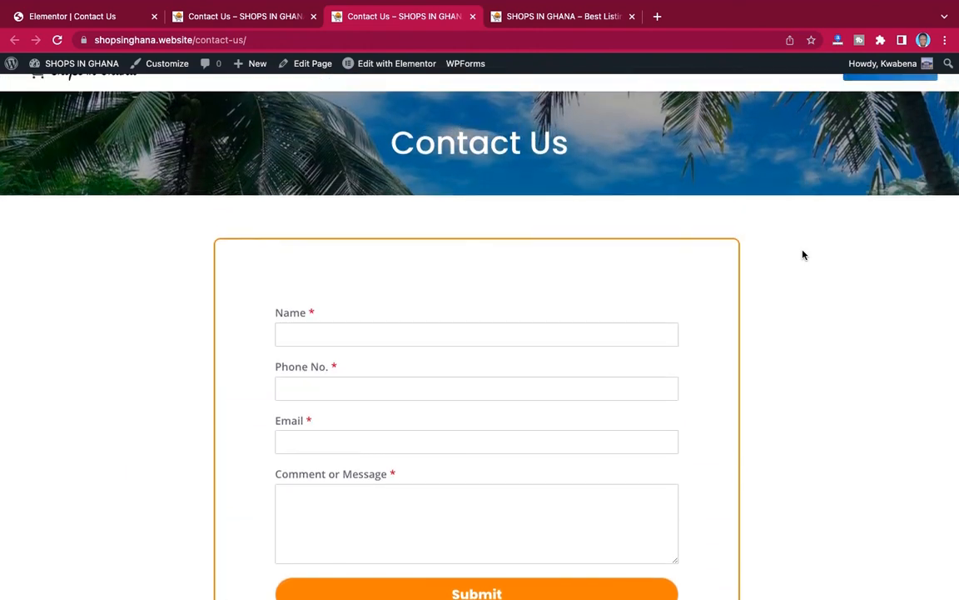
pyautogui.scroll(2, 802, 255)
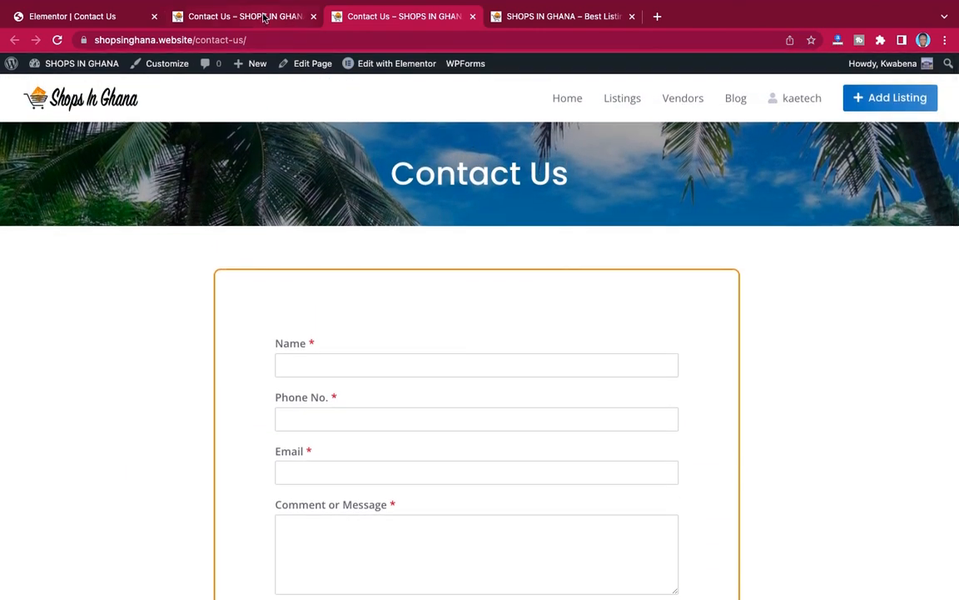
pyautogui.click(263, 18)
pyautogui.scroll(-3, 413, 214)
pyautogui.scroll(4, 413, 214)
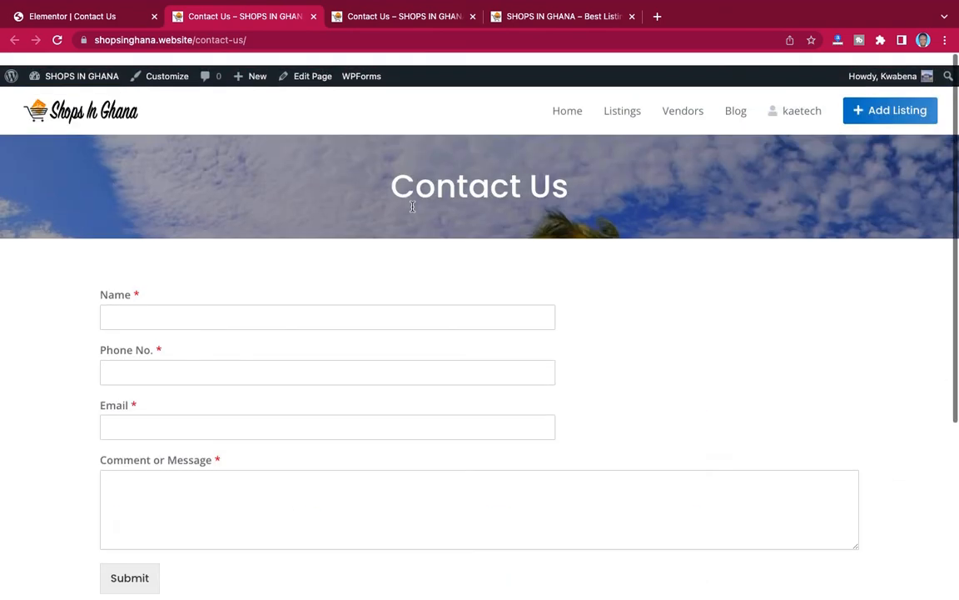
pyautogui.click(423, 18)
pyautogui.scroll(-4, 834, 309)
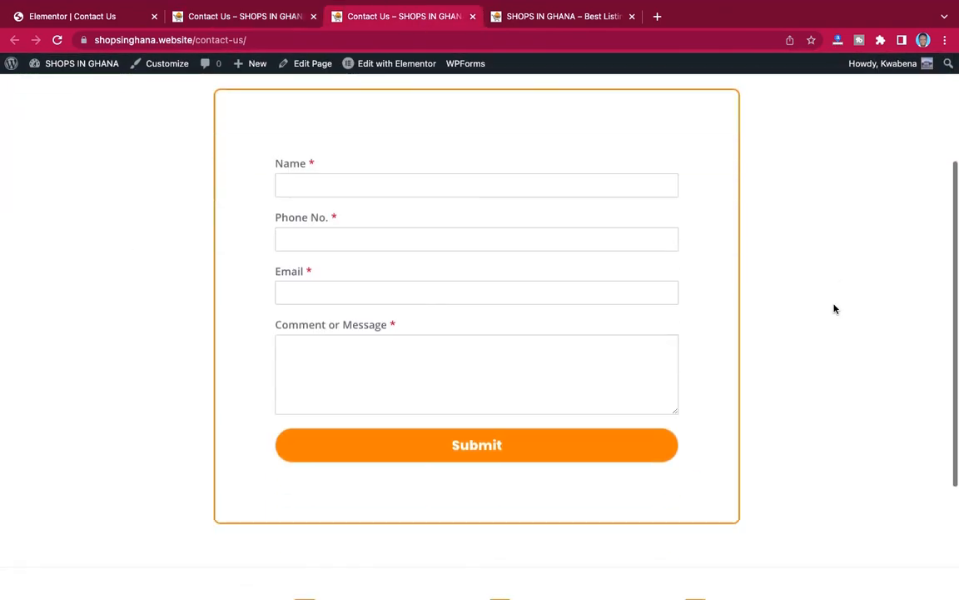
pyautogui.scroll(3, 833, 309)
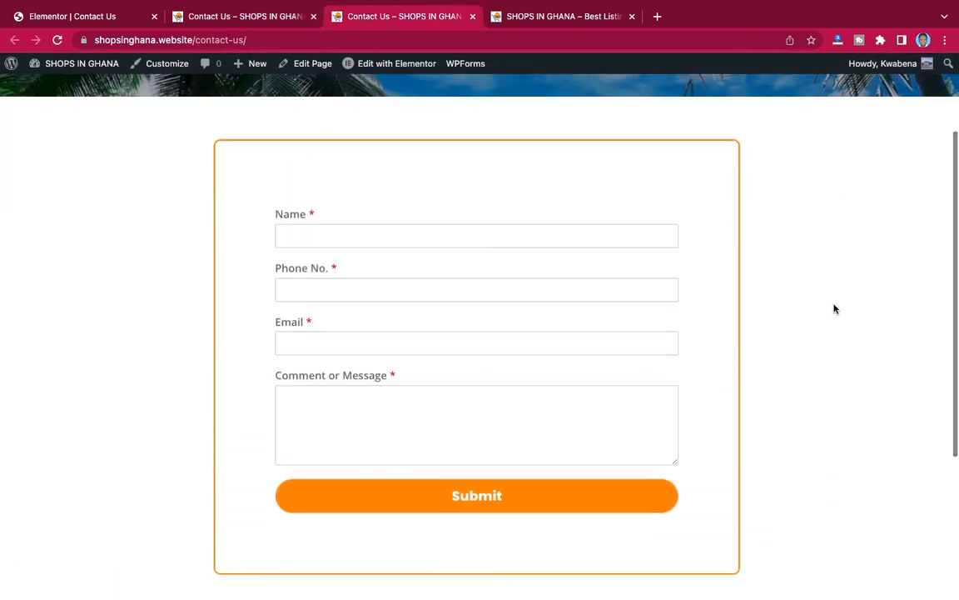
pyautogui.scroll(2, 833, 308)
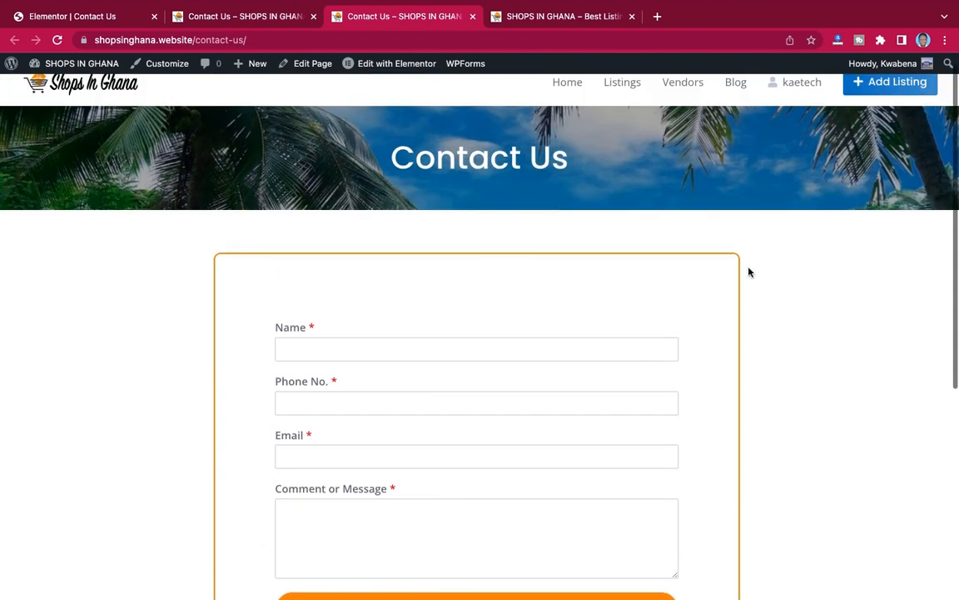
# Close the browser tab holding the old Contact Us page and review the redesigned page from header to footer
pyautogui.click(313, 16)
pyautogui.scroll(1, 679, 163)
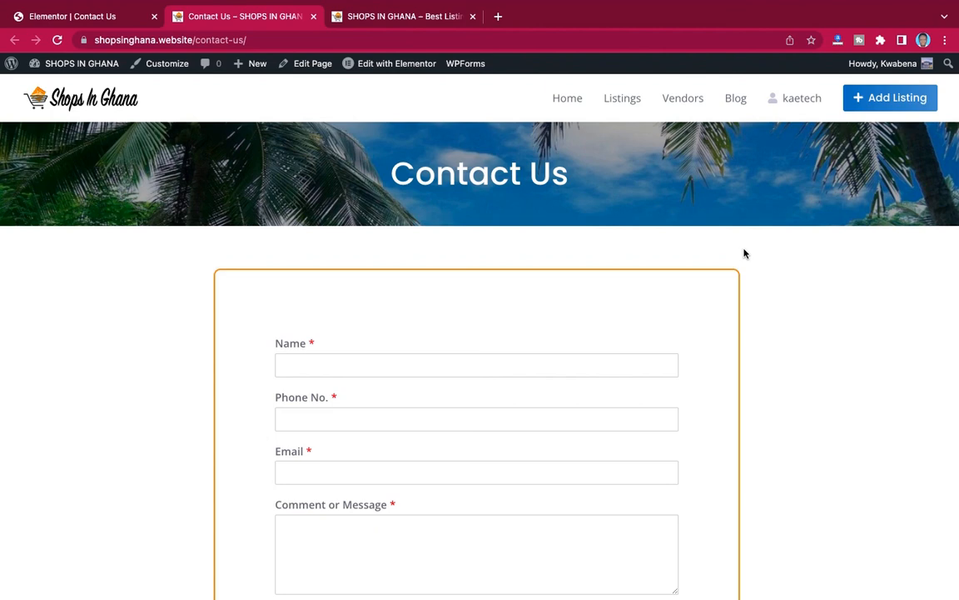
pyautogui.scroll(-5, 744, 253)
pyautogui.scroll(5, 745, 253)
pyautogui.scroll(-5, 829, 236)
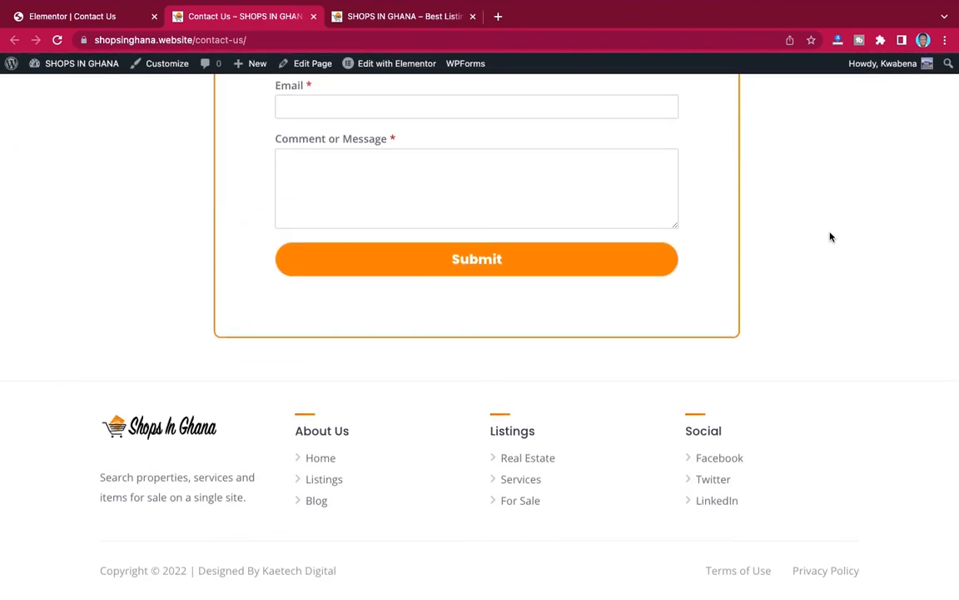
pyautogui.scroll(5, 829, 236)
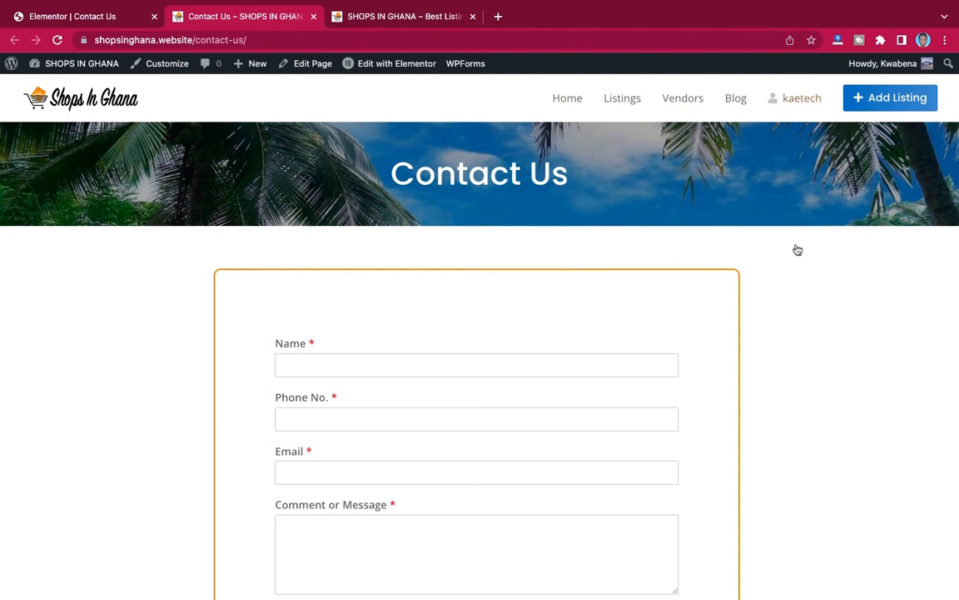
# Look over the live Contact Us page once more, then exit the Elementor editor to the page's WordPress edit screen
pyautogui.scroll(-5, 795, 250)
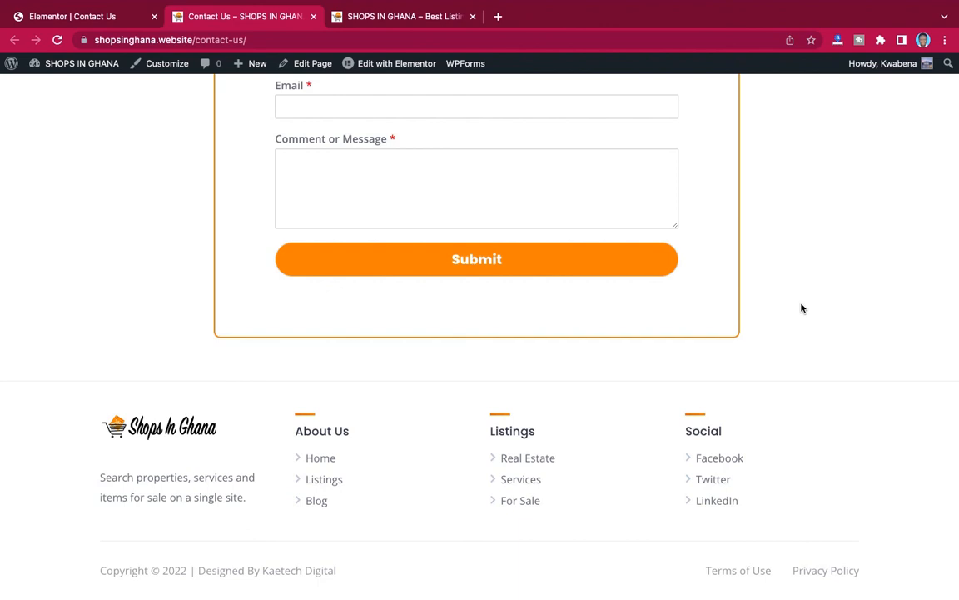
pyautogui.scroll(5, 801, 308)
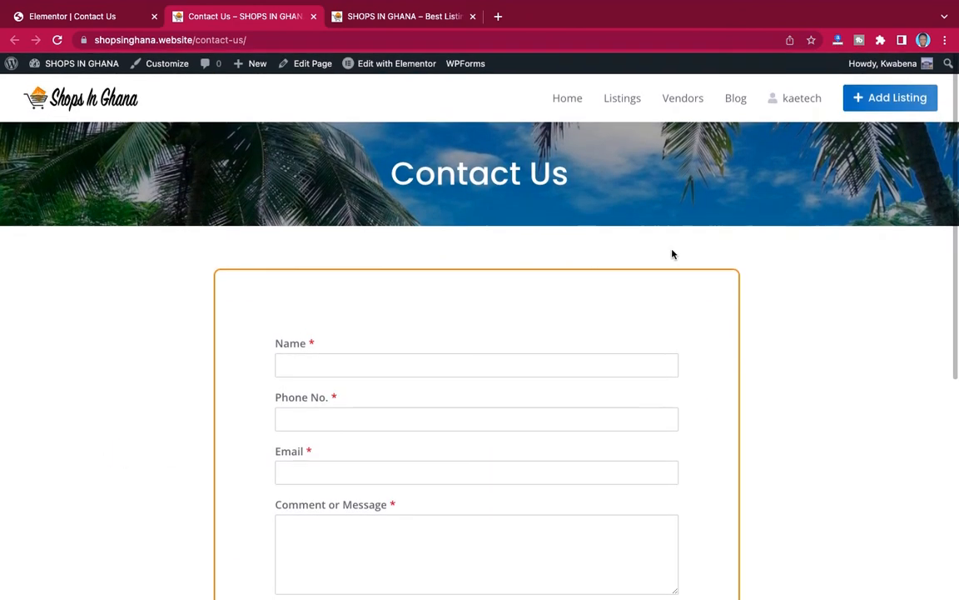
pyautogui.click(96, 19)
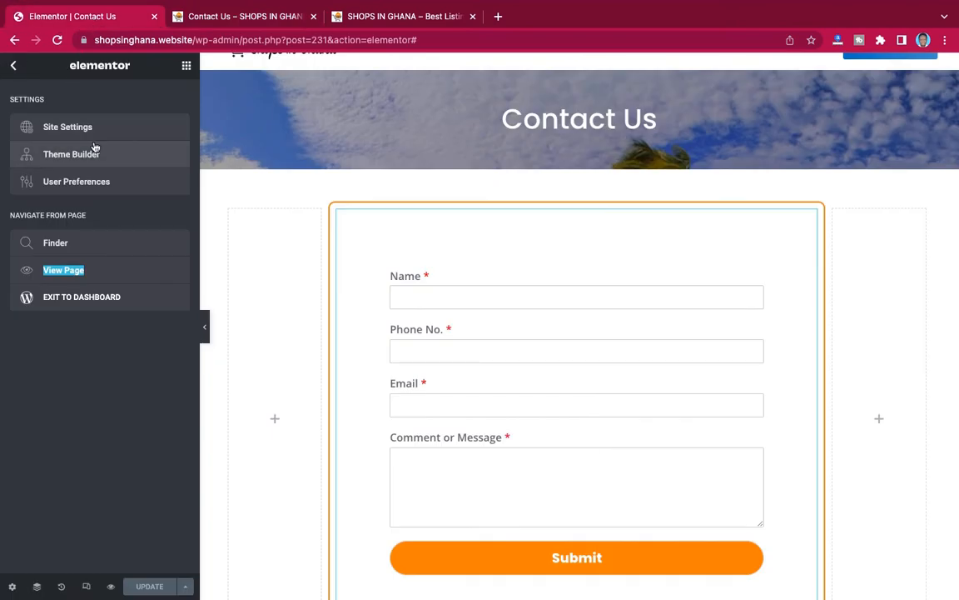
pyautogui.click(73, 298)
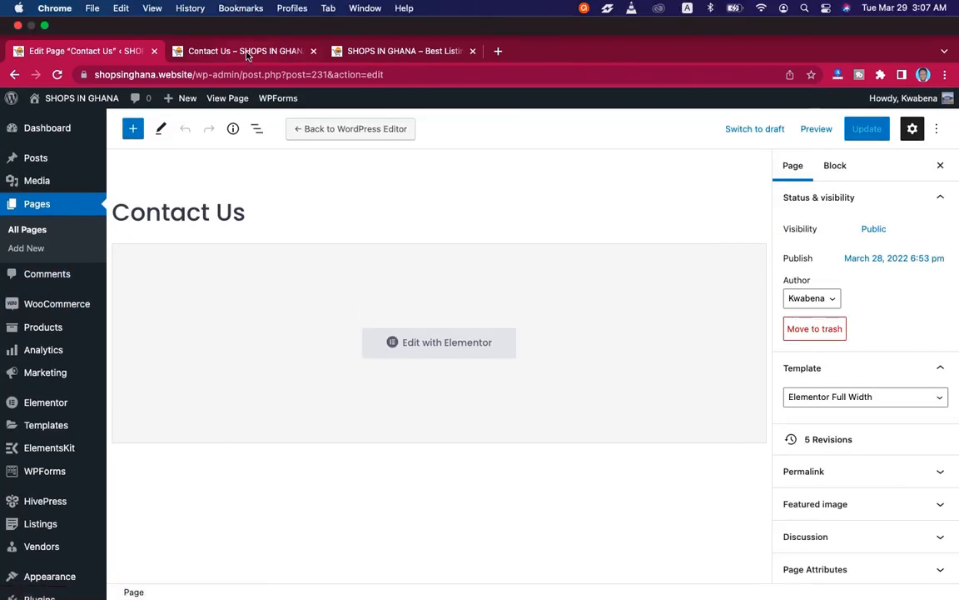
# Check the live site's header navigation, then open the WordPress menu management screen under Appearance
pyautogui.click(247, 51)
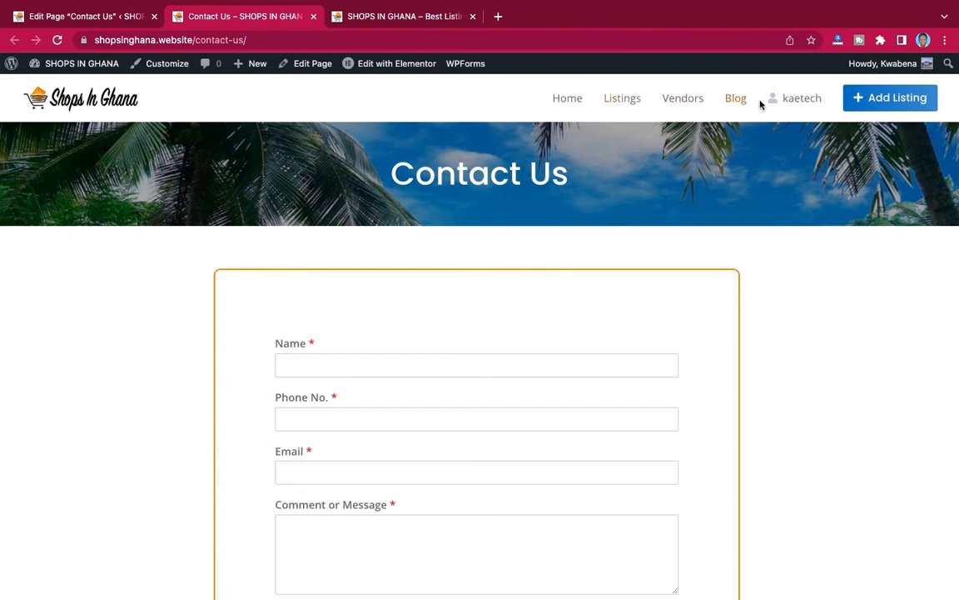
pyautogui.click(91, 18)
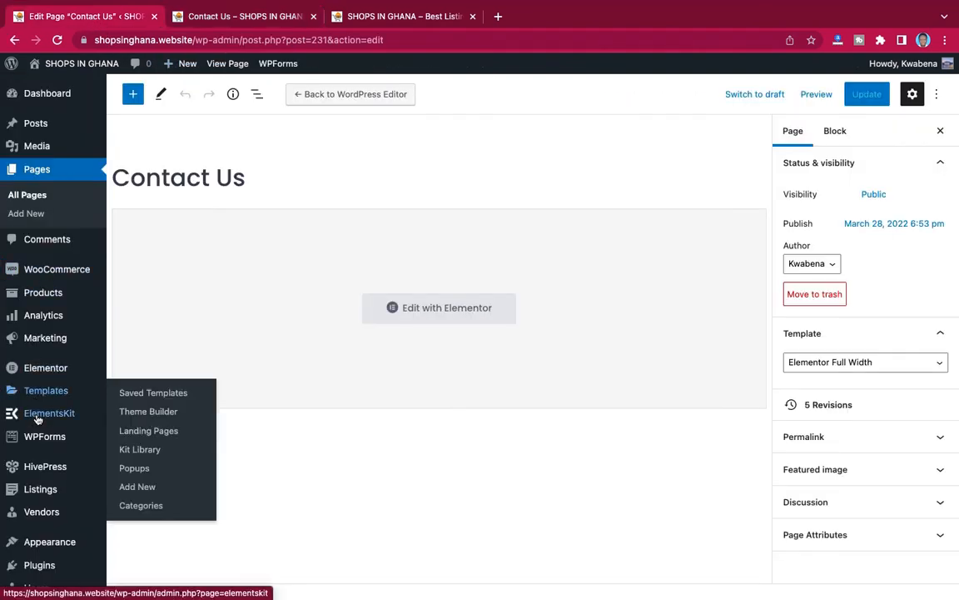
pyautogui.scroll(-2, 40, 433)
pyautogui.moveTo(37, 470)
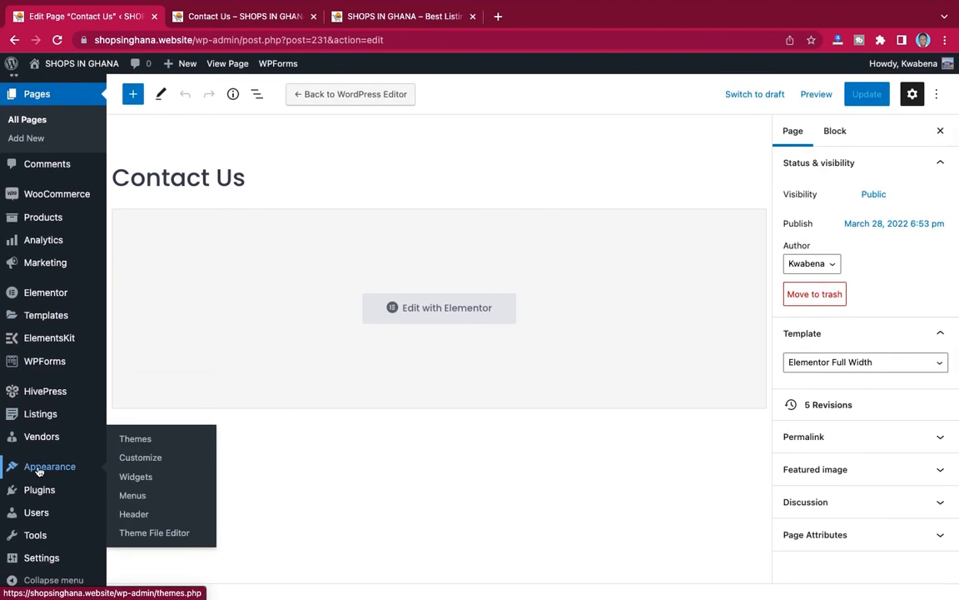
pyautogui.click(136, 498)
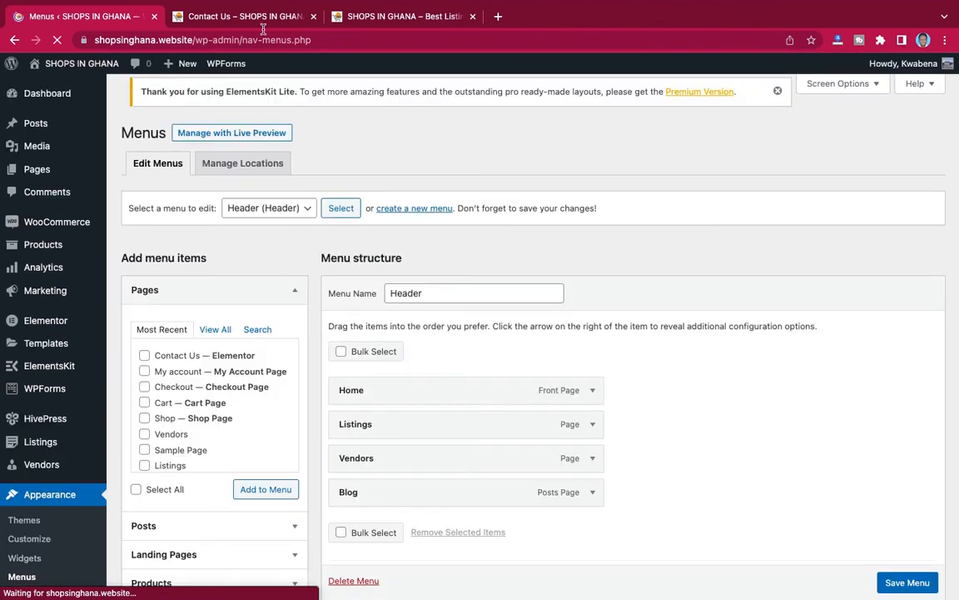
# Add the Contact Us page to the Header menu as the last item after Blog and save the menu
pyautogui.click(263, 17)
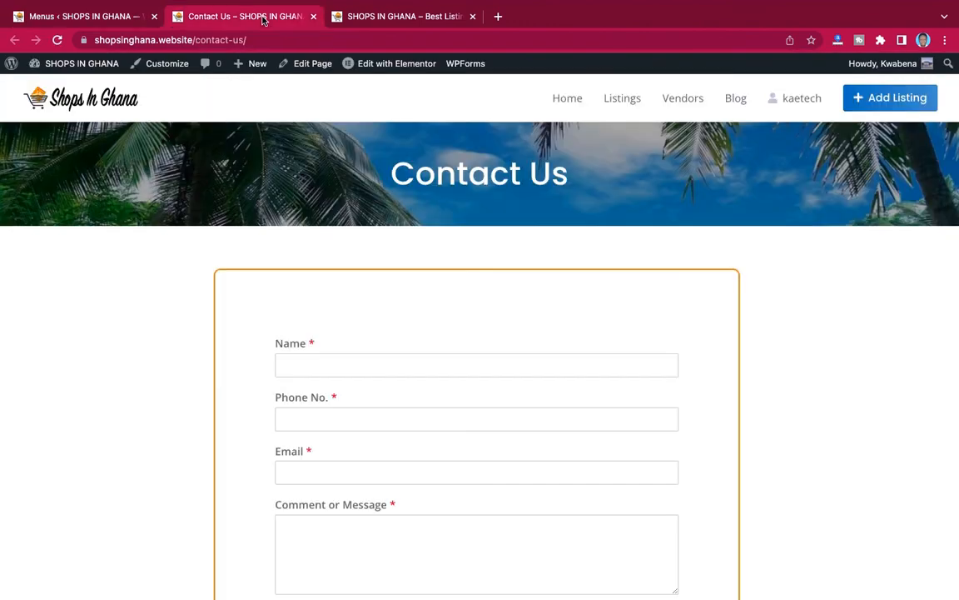
pyautogui.click(120, 19)
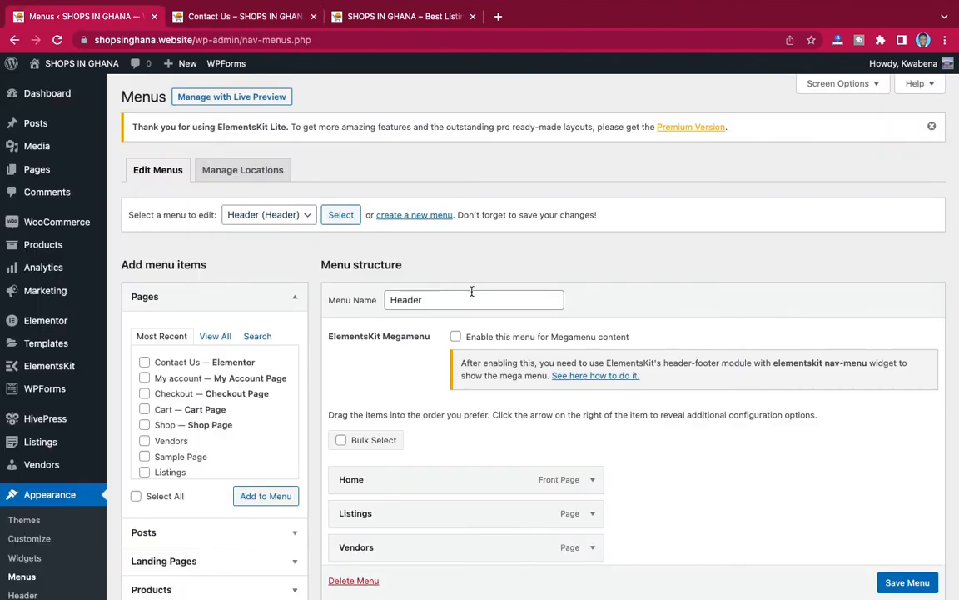
pyautogui.scroll(-5, 472, 289)
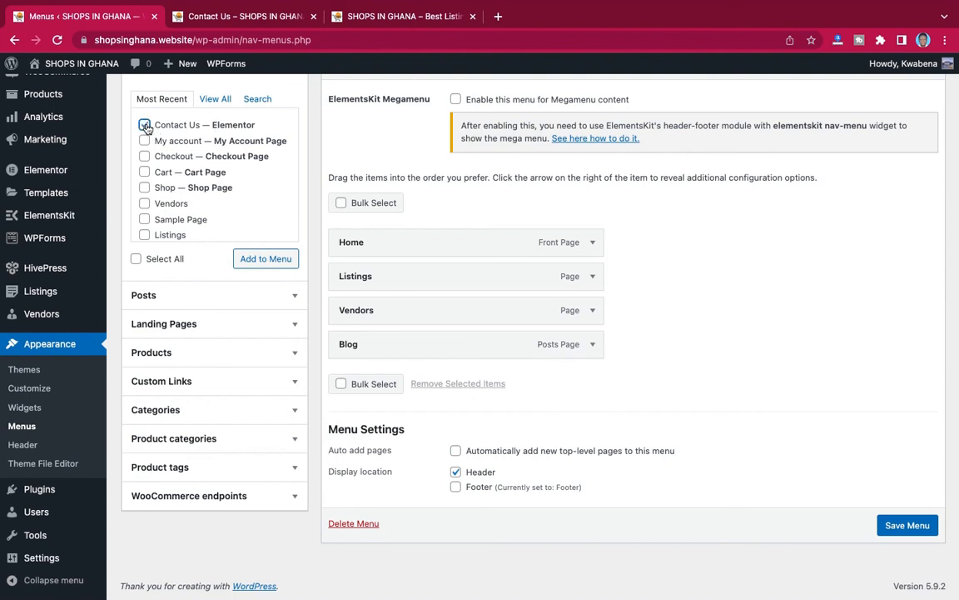
pyautogui.click(260, 260)
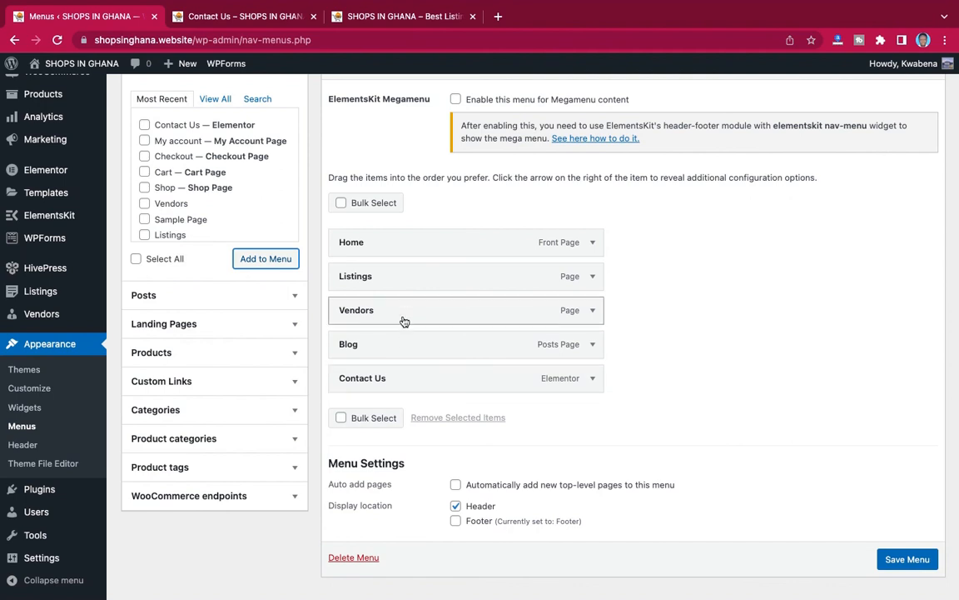
pyautogui.scroll(-1, 912, 562)
pyautogui.click(912, 545)
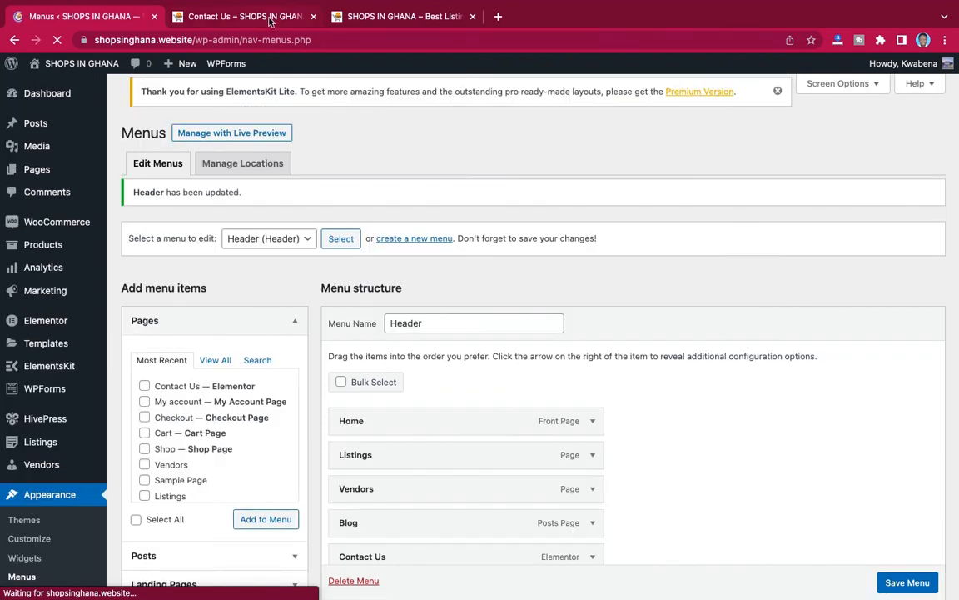
# Reload the live site, visit the Home page and open Contact Us through its header navigation link
pyautogui.click(268, 22)
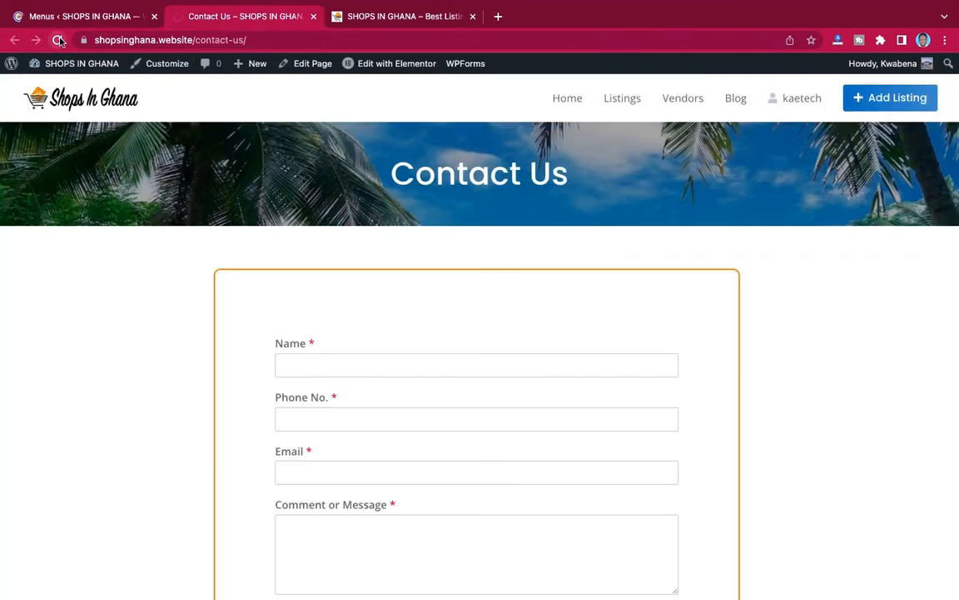
pyautogui.click(58, 40)
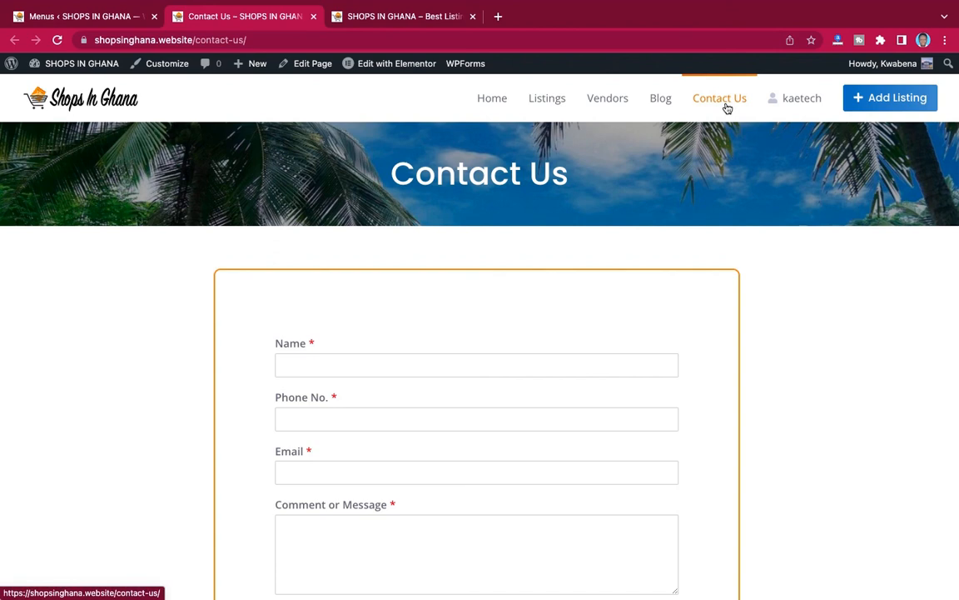
pyautogui.click(492, 99)
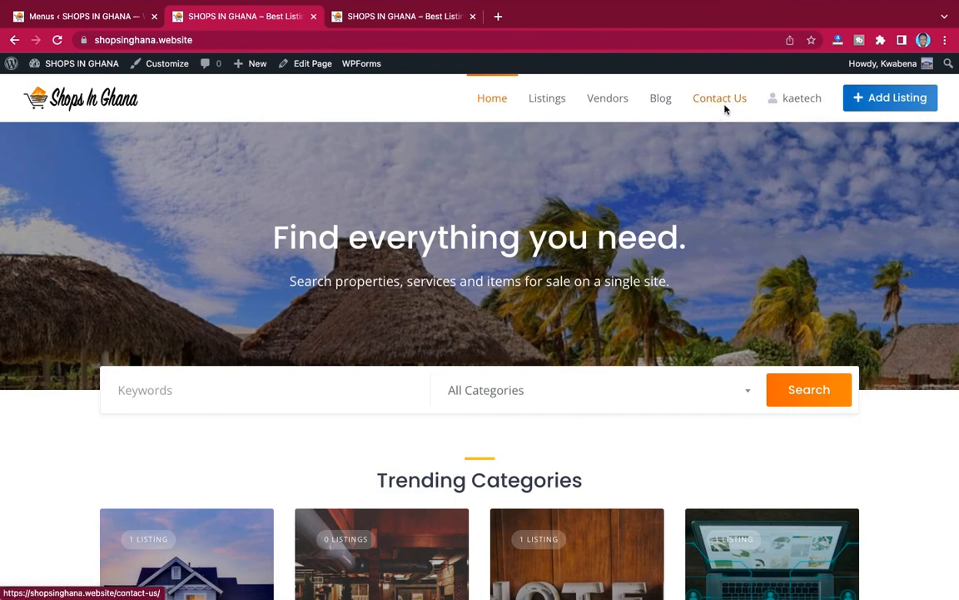
pyautogui.click(725, 101)
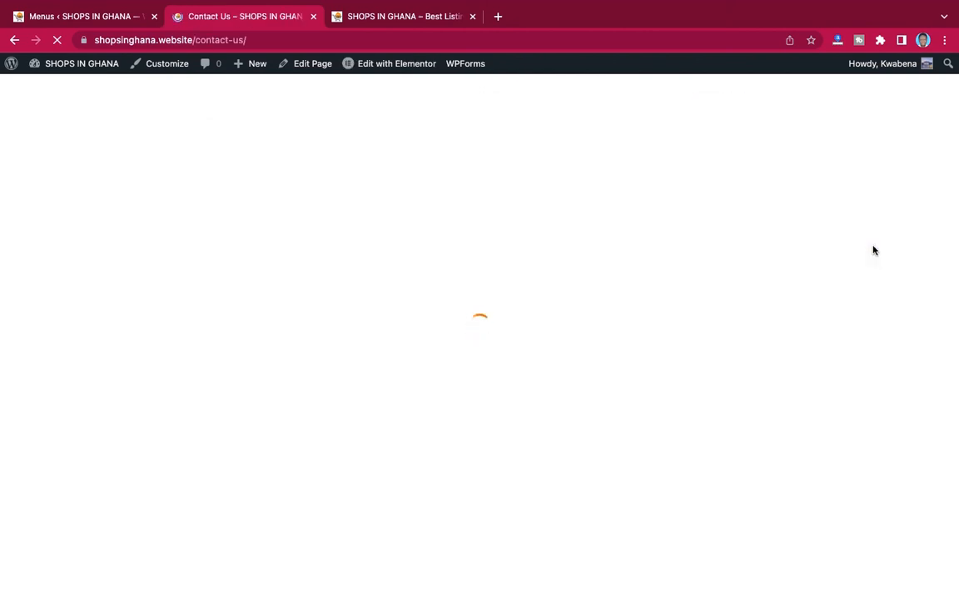
# Review the Contact Us page from its banner and form down to the footer links
pyautogui.scroll(-5, 858, 370)
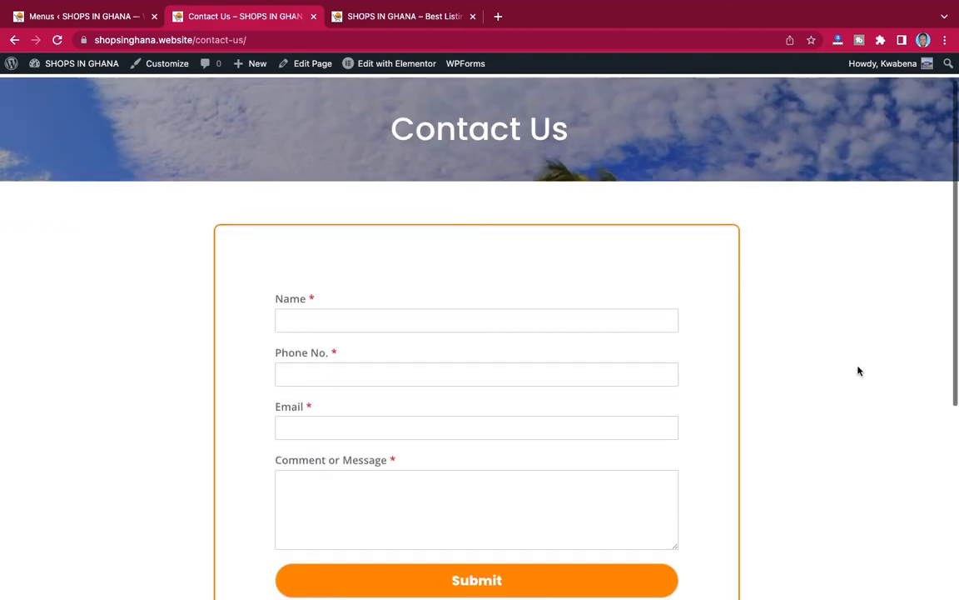
pyautogui.scroll(3, 859, 370)
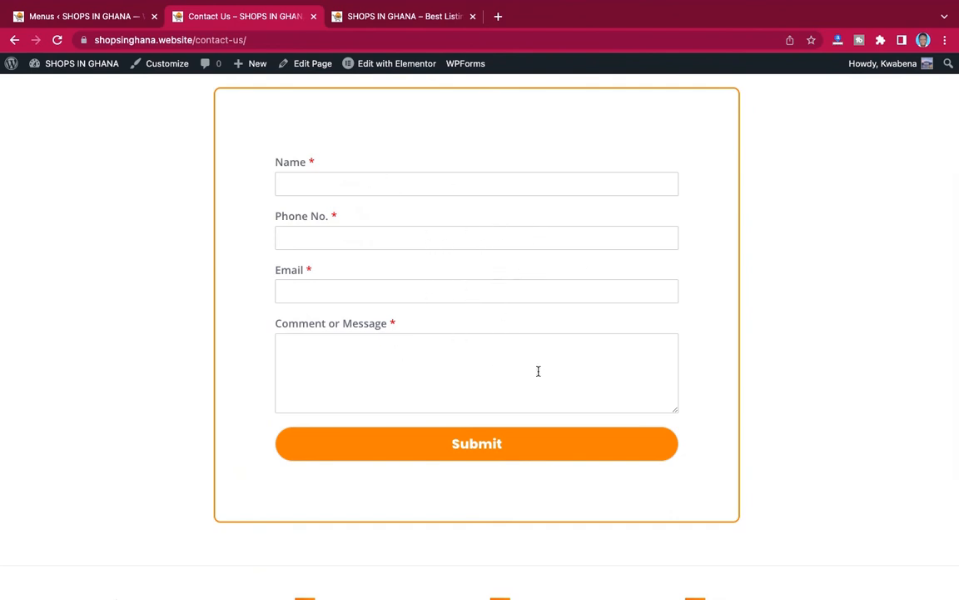
pyautogui.scroll(4, 791, 382)
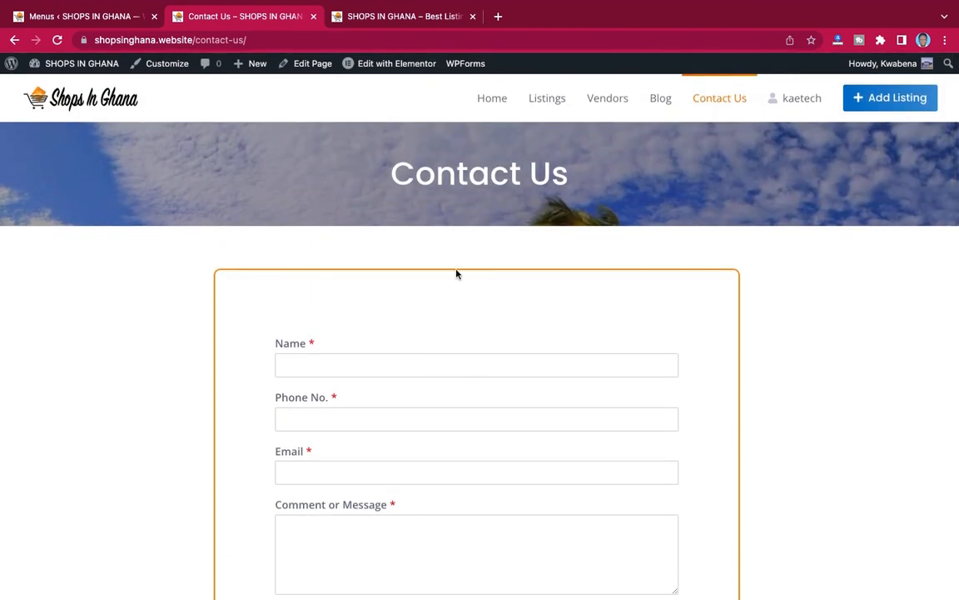
pyautogui.scroll(-5, 456, 273)
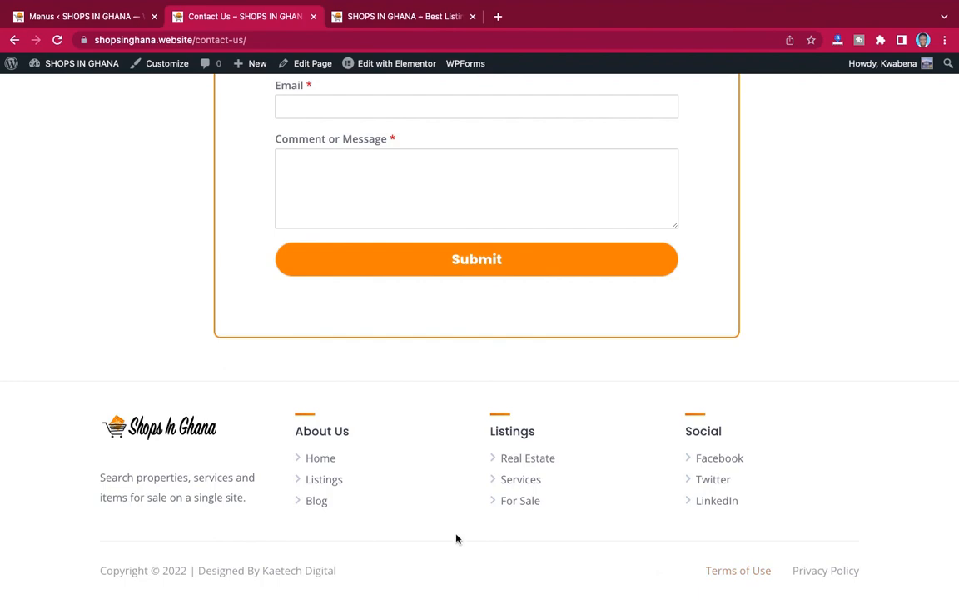
pyautogui.scroll(5, 308, 244)
# Switch the menu editor to the Footer menu and add the Contact Us page to it
pyautogui.click(93, 16)
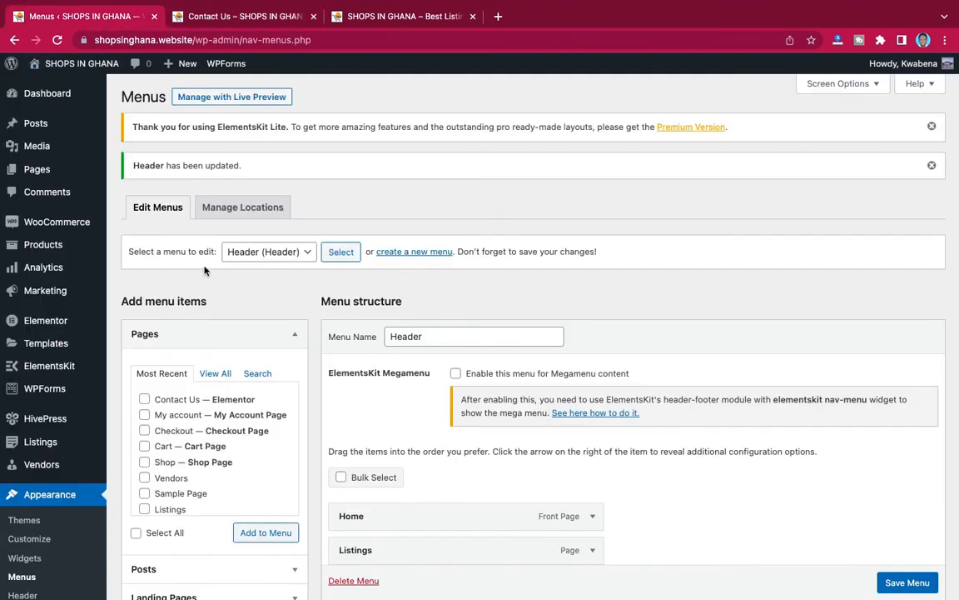
pyautogui.scroll(-3, 536, 279)
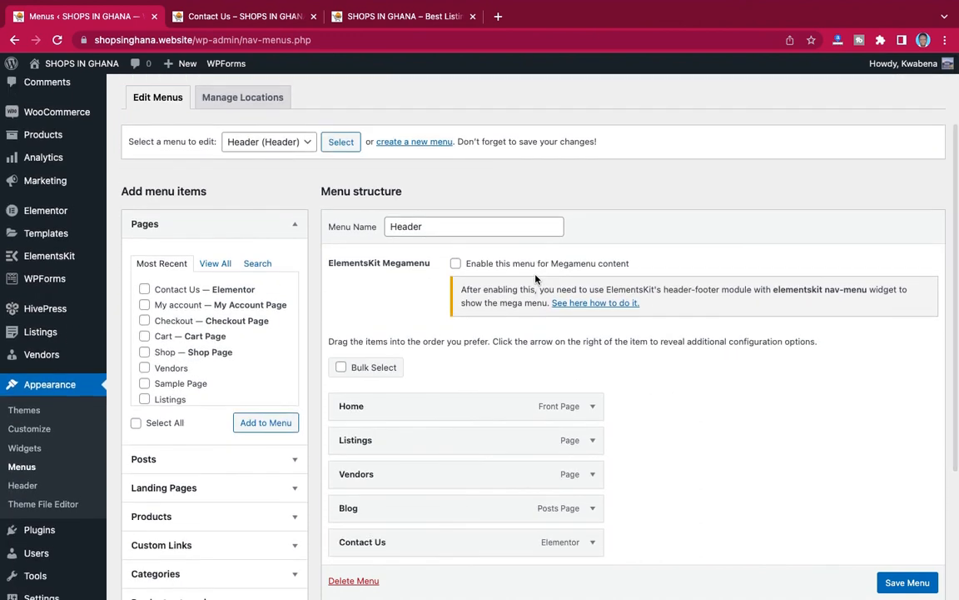
pyautogui.click(291, 145)
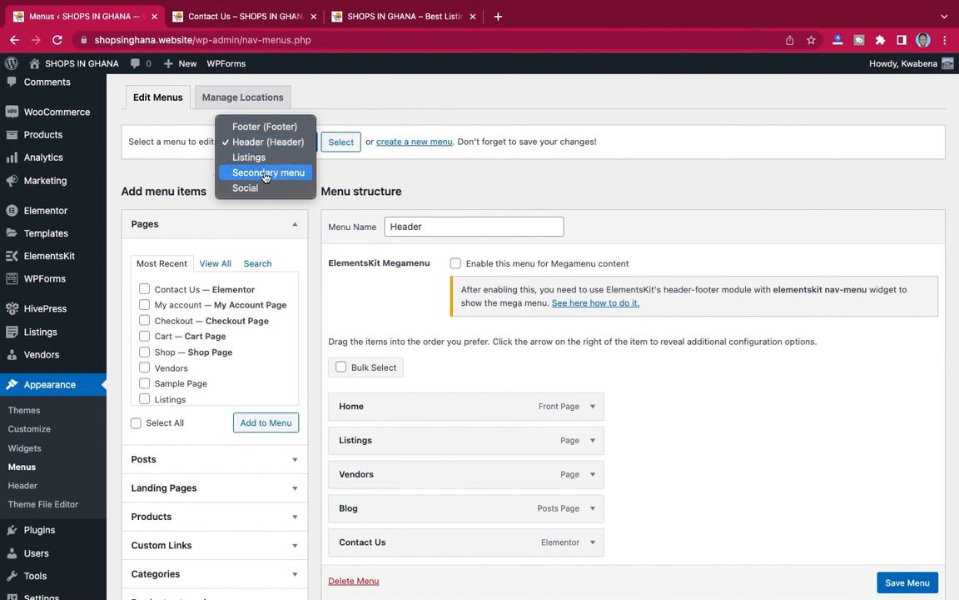
pyautogui.click(263, 129)
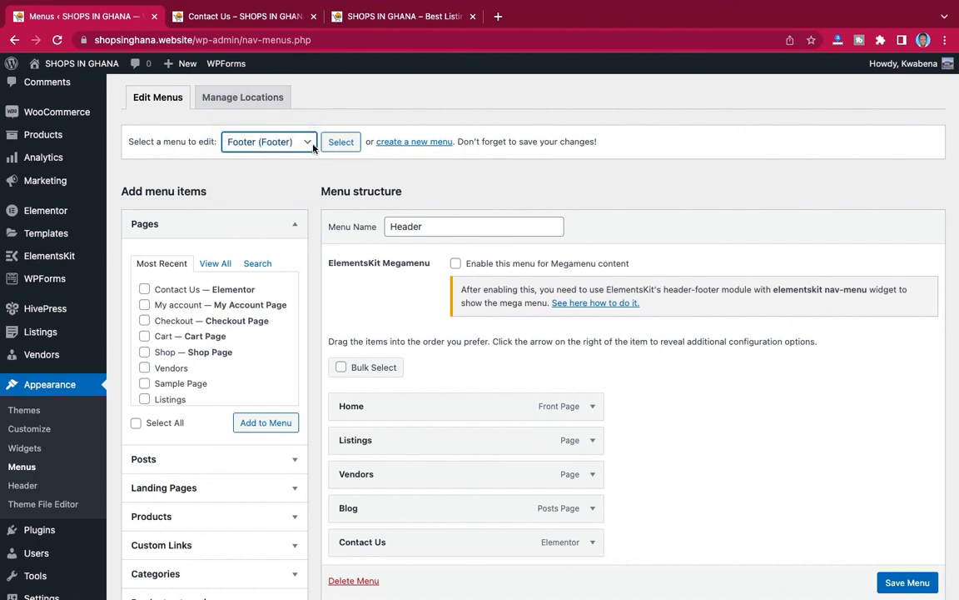
pyautogui.click(340, 141)
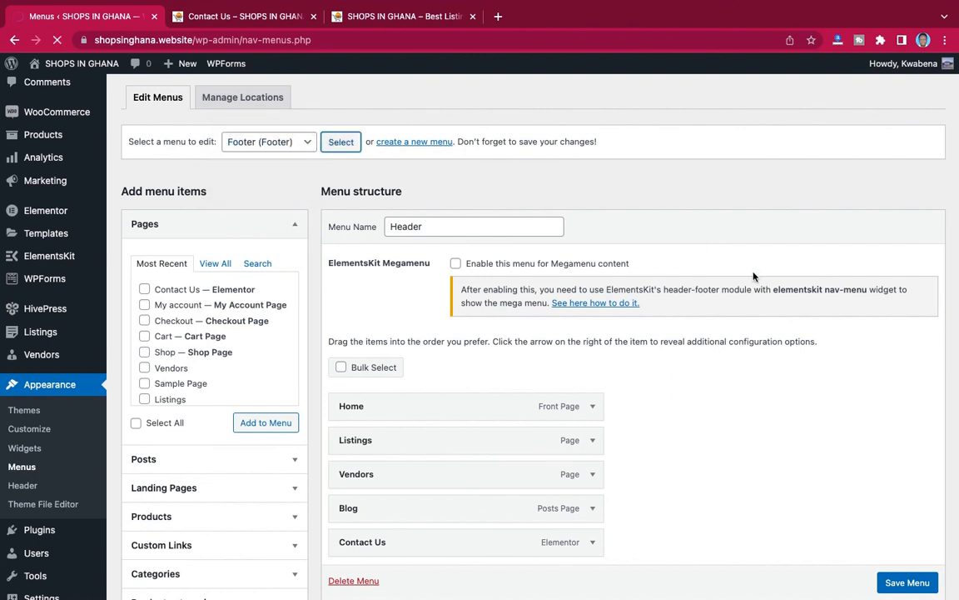
pyautogui.scroll(-5, 752, 277)
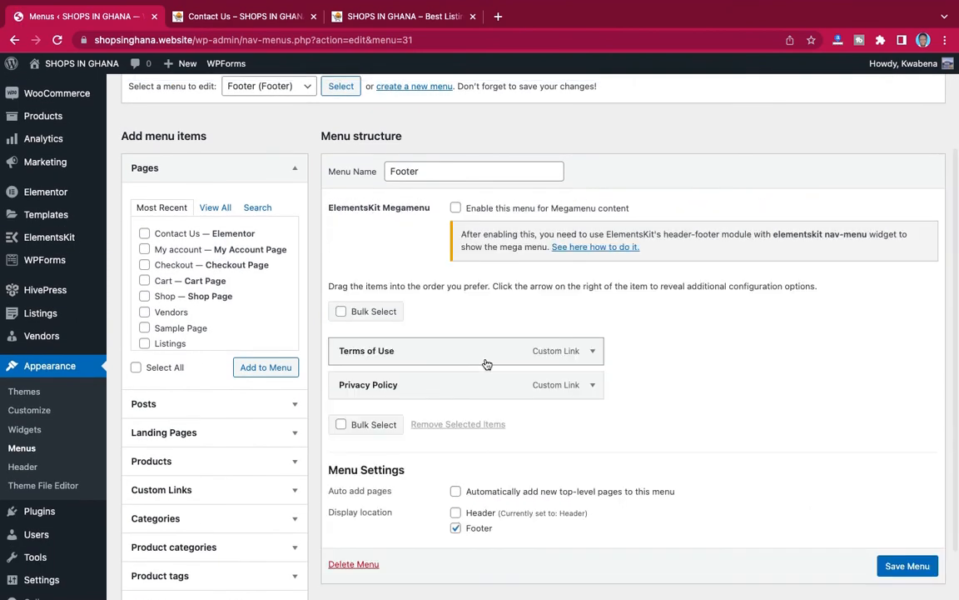
pyautogui.click(144, 234)
pyautogui.click(254, 367)
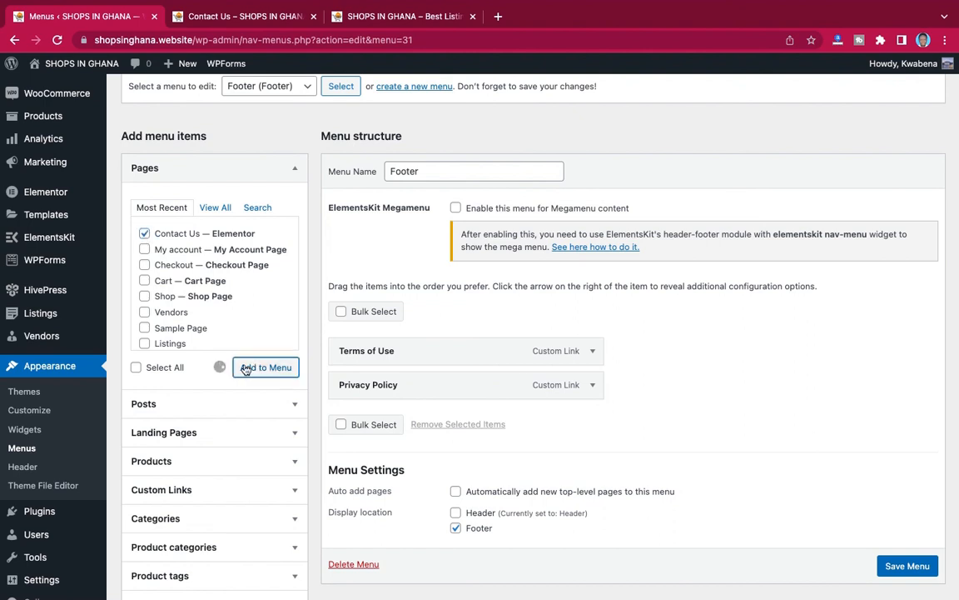
# Shorten the footer item's navigation label to "Contact" and save the Footer menu
pyautogui.click(592, 419)
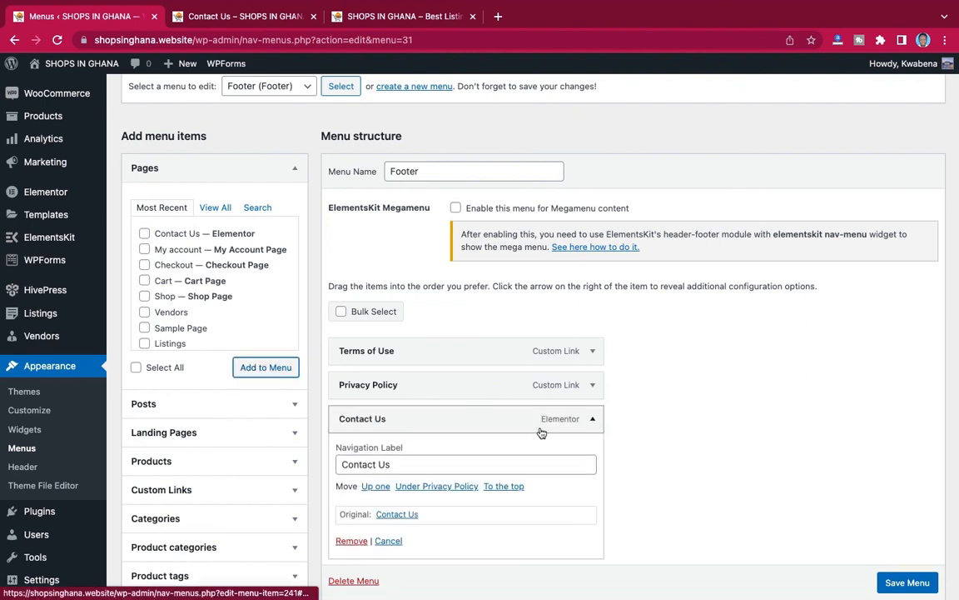
pyautogui.doubleClick(383, 464)
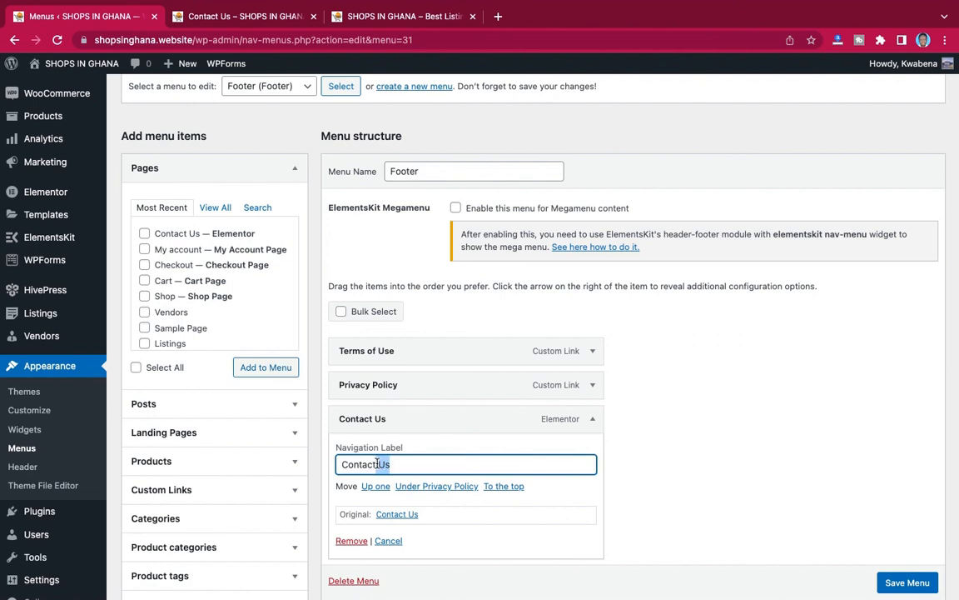
pyautogui.press('BackSpace')
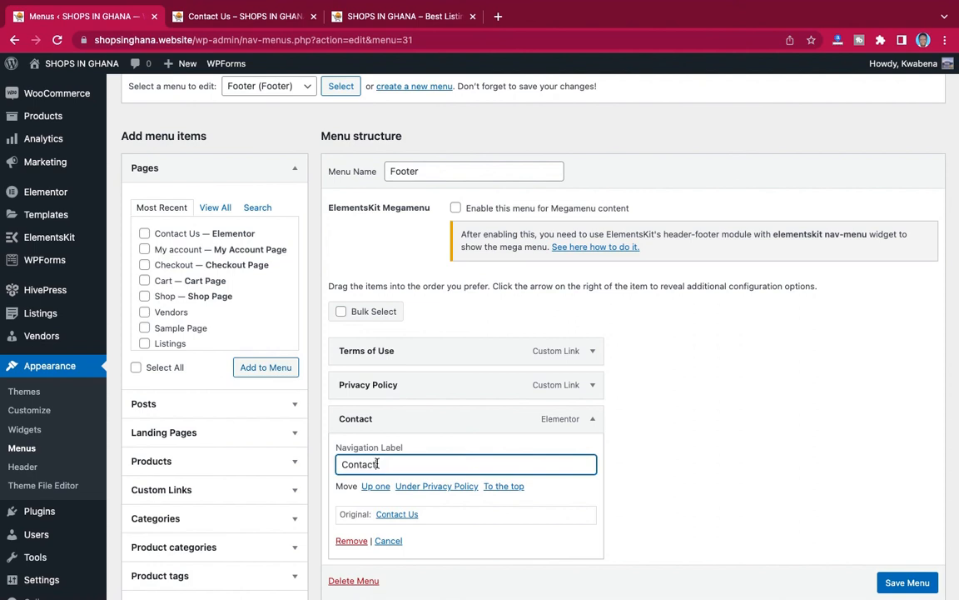
pyautogui.click(593, 420)
pyautogui.scroll(-1, 901, 584)
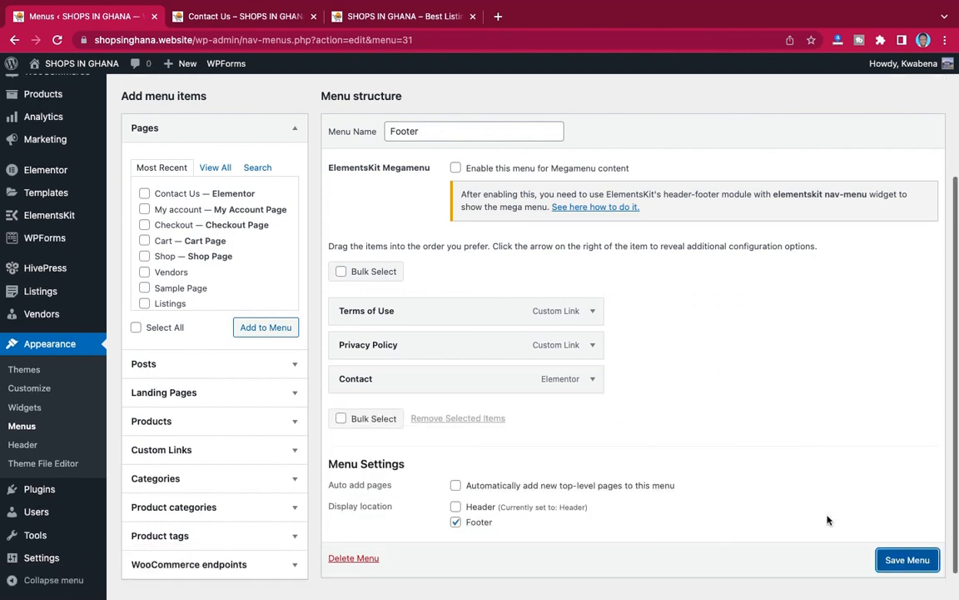
pyautogui.click(895, 559)
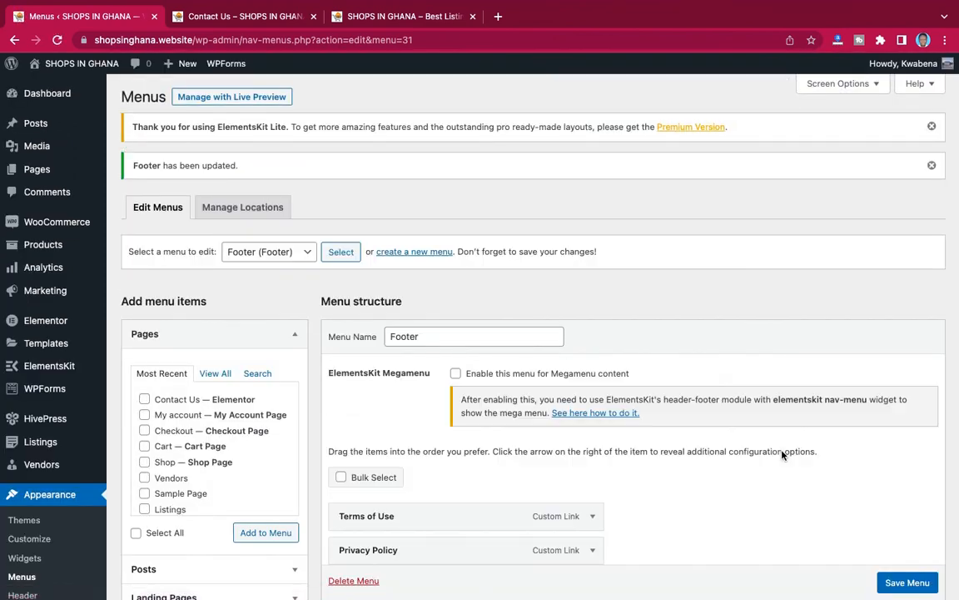
# Reload the live Contact Us page and check the footer's Contact link, the form and the header navigation
pyautogui.click(272, 17)
pyautogui.click(57, 39)
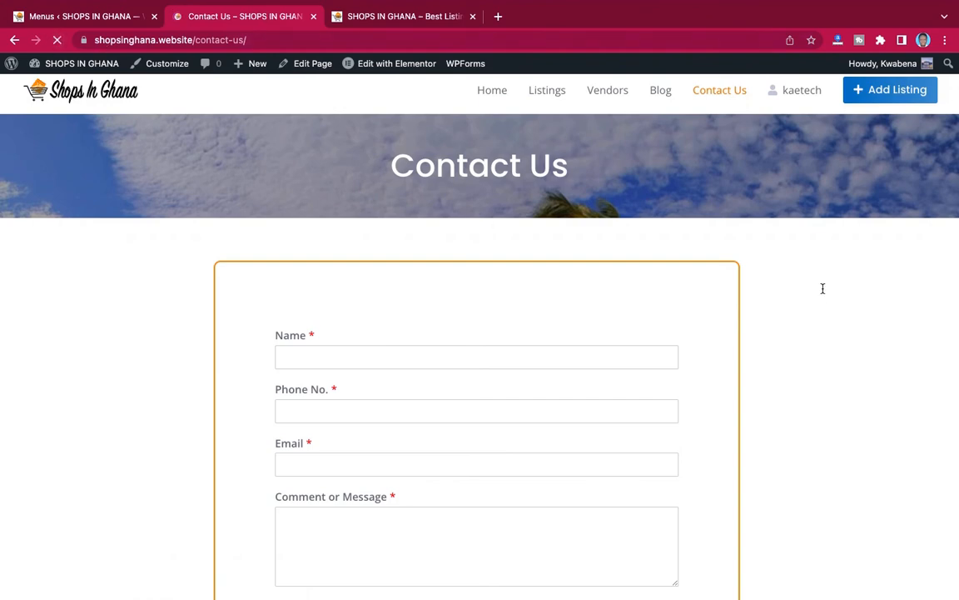
pyautogui.scroll(-5, 829, 298)
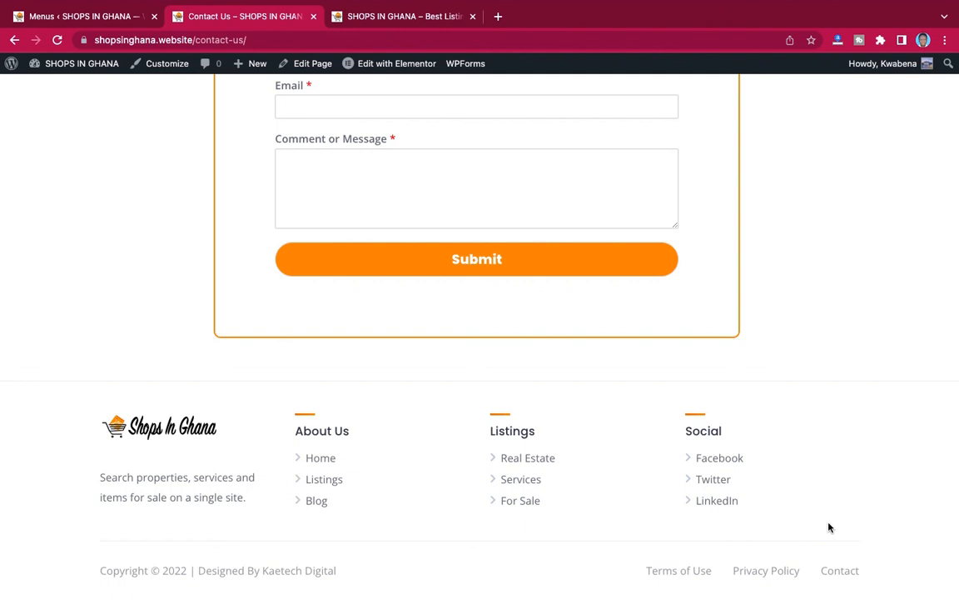
pyautogui.scroll(10, 828, 527)
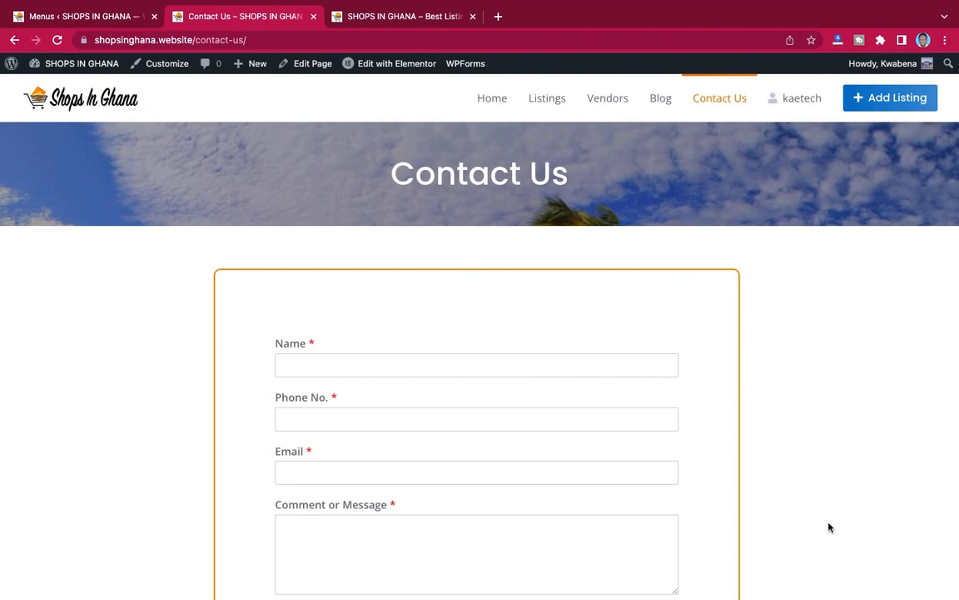
pyautogui.scroll(-10, 828, 527)
pyautogui.scroll(10, 828, 527)
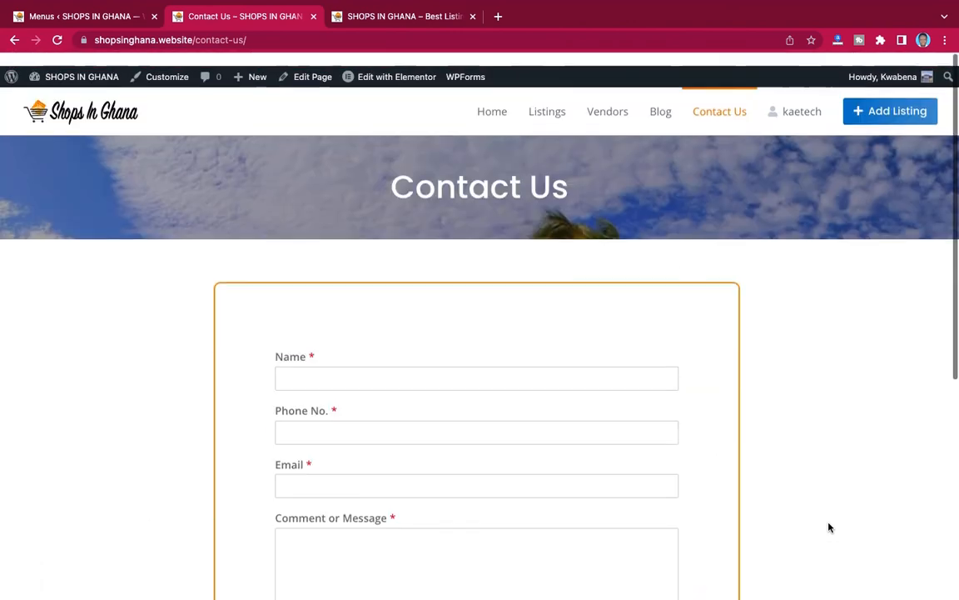
pyautogui.scroll(-3, 829, 527)
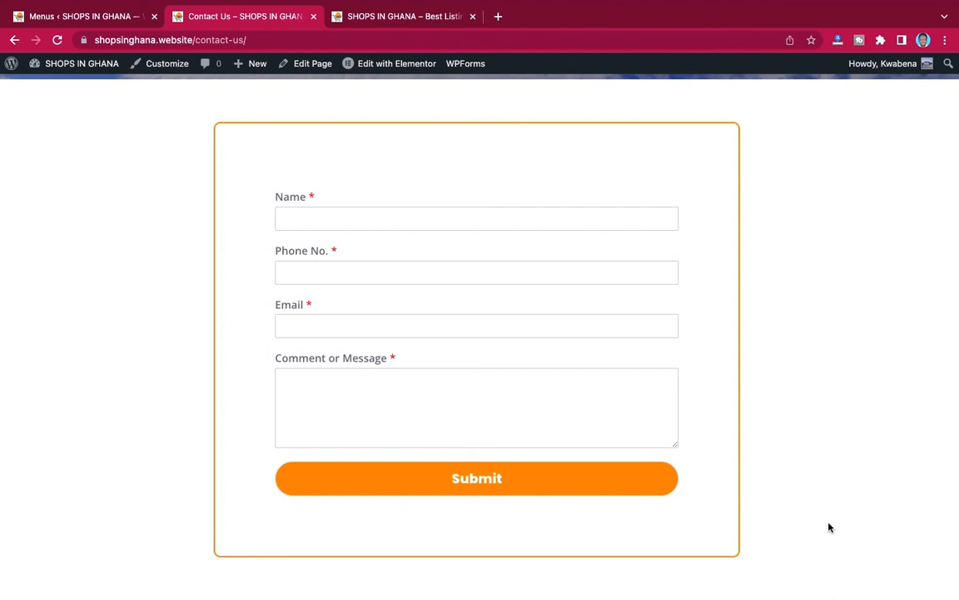
pyautogui.scroll(5, 829, 526)
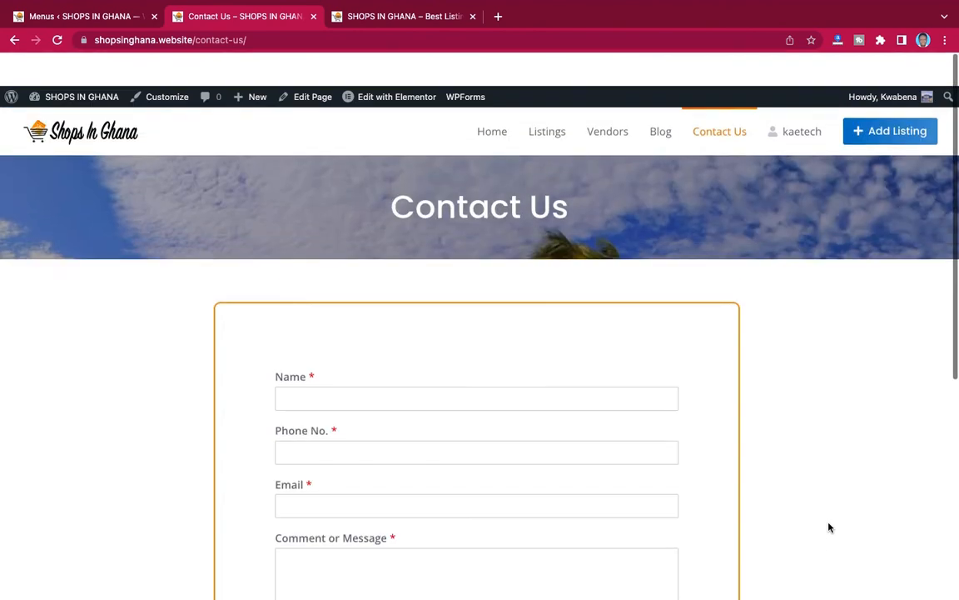